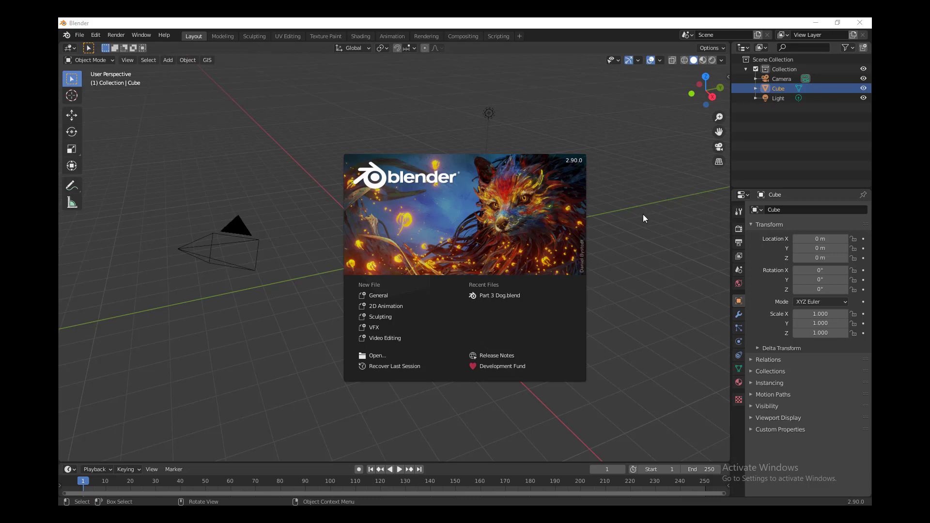
# Step: Open the recent project file Part 3 Dog.blend
pyautogui.click(80, 36)
pyautogui.click(80, 36)
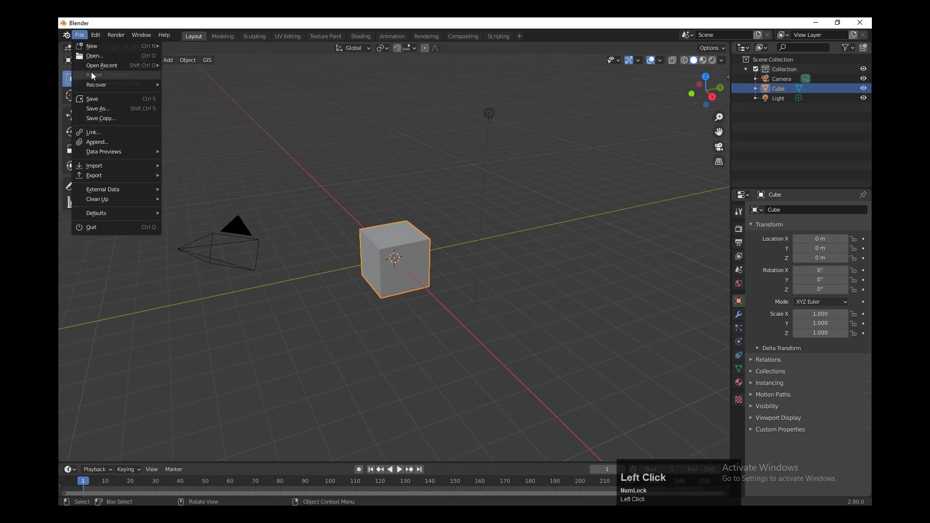
pyautogui.moveTo(97, 65)
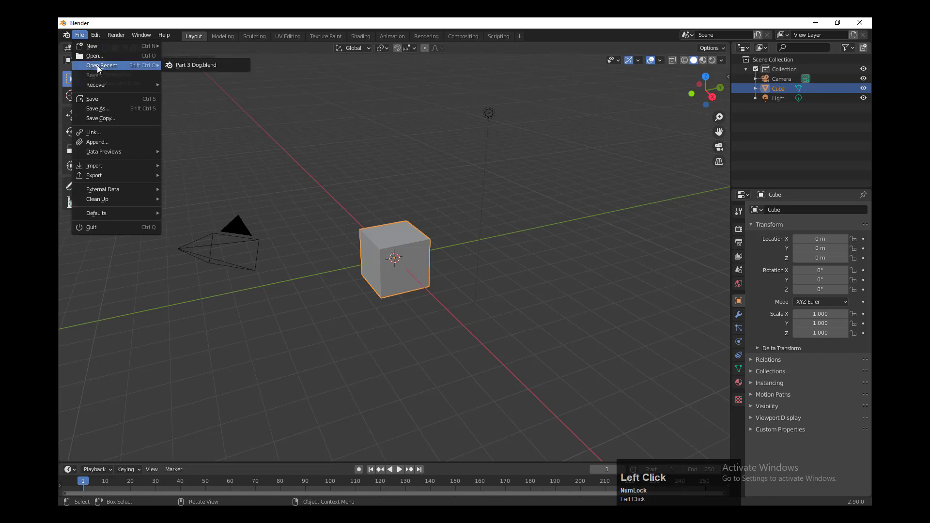
pyautogui.click(210, 65)
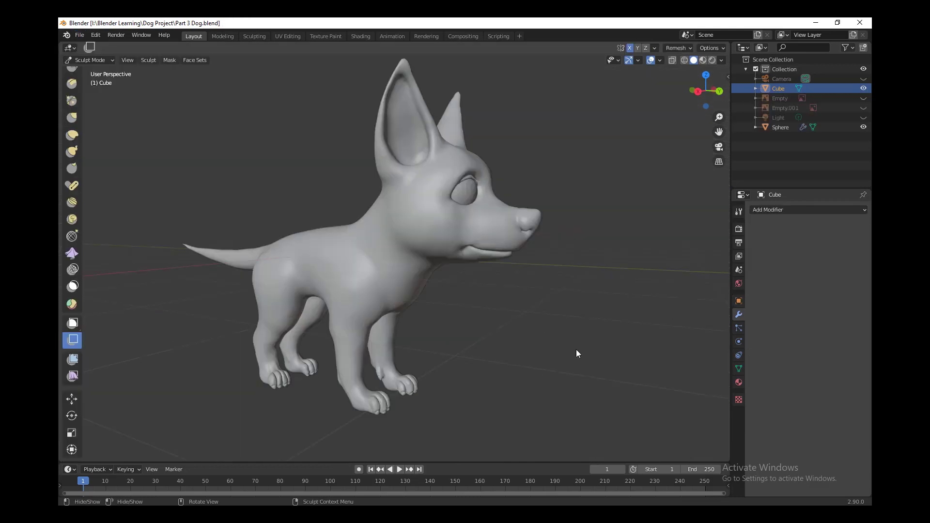
# Step: Examine the sculpted dog model from the front, both sides and below, including the head, ears and legs
pyautogui.moveTo(589, 347)
pyautogui.mouseDown(button='middle')
pyautogui.moveTo(423, 335)
pyautogui.moveTo(627, 335)
pyautogui.moveTo(533, 296)
pyautogui.moveTo(490, 205)
pyautogui.mouseUp(button='middle')
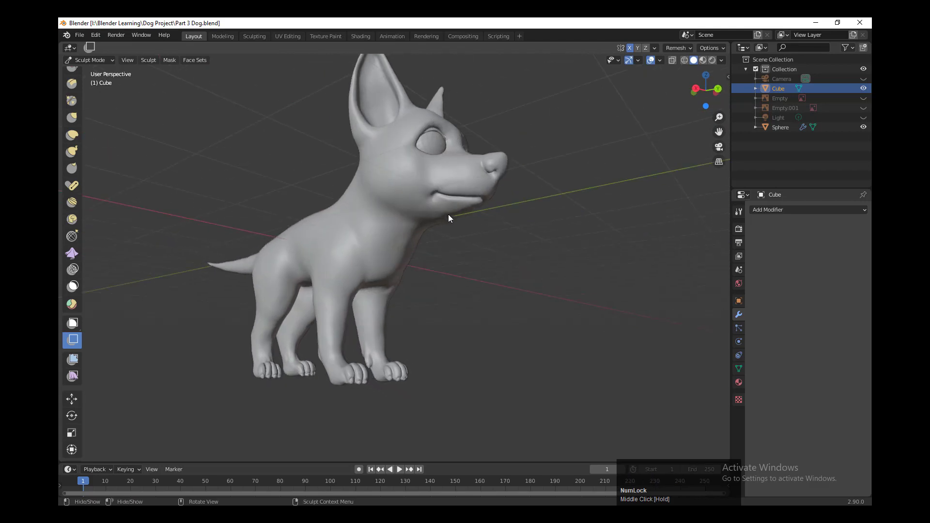
pyautogui.moveTo(503, 312)
pyautogui.mouseDown(button='middle')
pyautogui.moveTo(434, 326)
pyautogui.moveTo(450, 323)
pyautogui.mouseUp(button='middle')
pyautogui.moveTo(420, 291)
pyautogui.mouseDown(button='middle')
pyautogui.moveTo(468, 295)
pyautogui.moveTo(485, 310)
pyautogui.moveTo(499, 354)
pyautogui.moveTo(487, 332)
pyautogui.mouseUp(button='middle')
pyautogui.moveTo(387, 264)
pyautogui.mouseDown(button='middle')
pyautogui.moveTo(449, 309)
pyautogui.moveTo(452, 222)
pyautogui.moveTo(514, 291)
pyautogui.moveTo(494, 299)
pyautogui.moveTo(539, 311)
pyautogui.moveTo(496, 309)
pyautogui.moveTo(522, 348)
pyautogui.moveTo(504, 332)
pyautogui.moveTo(538, 336)
pyautogui.moveTo(527, 347)
pyautogui.moveTo(526, 336)
pyautogui.mouseUp(button='middle')
pyautogui.scroll(2, 495, 300)
pyautogui.moveTo(526, 380)
pyautogui.mouseDown(button='middle')
pyautogui.moveTo(637, 354)
pyautogui.moveTo(574, 343)
pyautogui.moveTo(510, 358)
pyautogui.moveTo(511, 344)
pyautogui.moveTo(472, 347)
pyautogui.moveTo(444, 199)
pyautogui.moveTo(488, 325)
pyautogui.moveTo(474, 322)
pyautogui.moveTo(531, 339)
pyautogui.moveTo(522, 343)
pyautogui.mouseUp(button='middle')
pyautogui.moveTo(504, 345); pyautogui.dragTo(533, 339, button='middle')
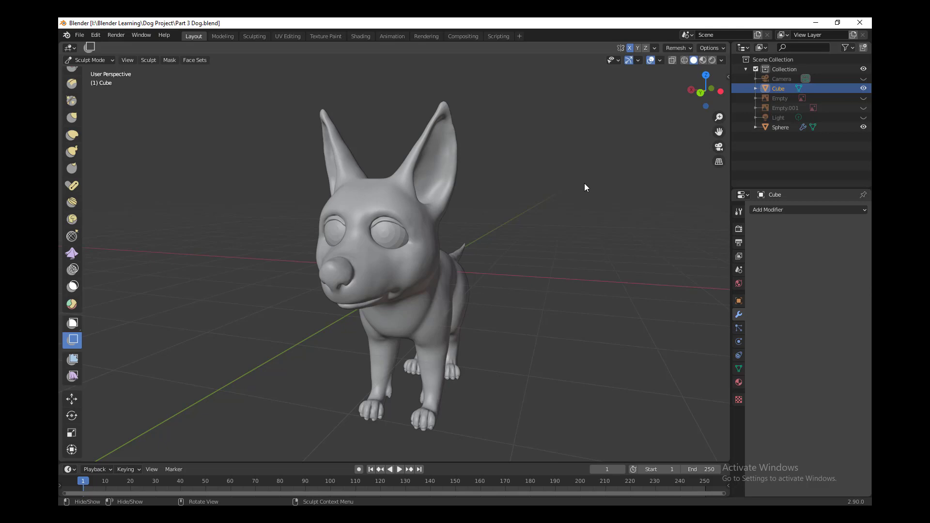
pyautogui.middleClick(554, 185)
pyautogui.scroll(4, 557, 187)
pyautogui.moveTo(576, 201); pyautogui.dragTo(579, 196, button='middle')
pyautogui.moveTo(575, 152); pyautogui.dragTo(618, 253, button='middle')
pyautogui.scroll(-1, 614, 298)
pyautogui.moveTo(613, 297); pyautogui.dragTo(304, 235, button='middle')
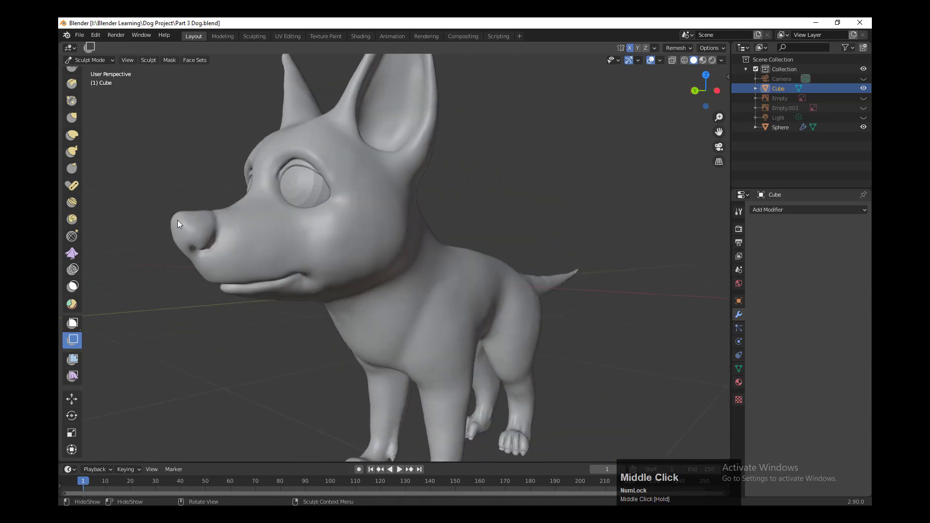
pyautogui.moveTo(205, 253); pyautogui.dragTo(206, 254, button='middle')
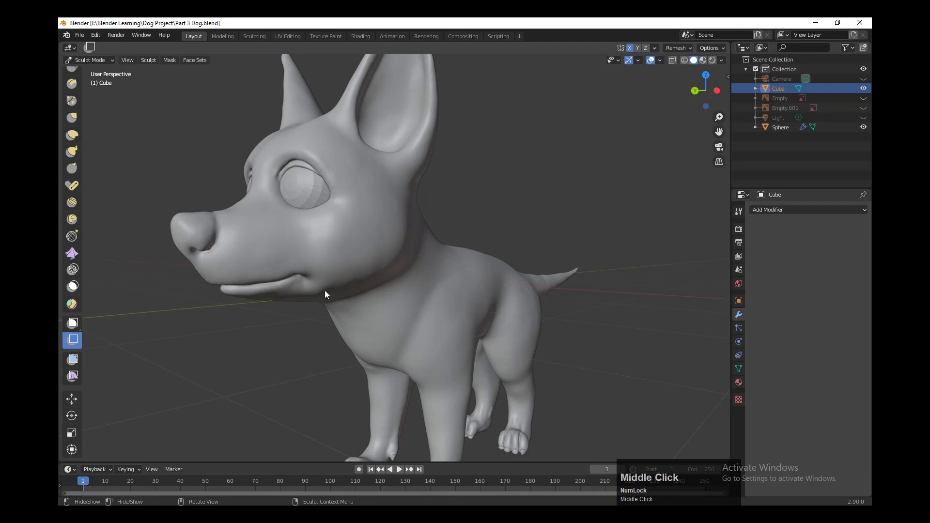
pyautogui.moveTo(452, 323); pyautogui.dragTo(384, 218, button='middle')
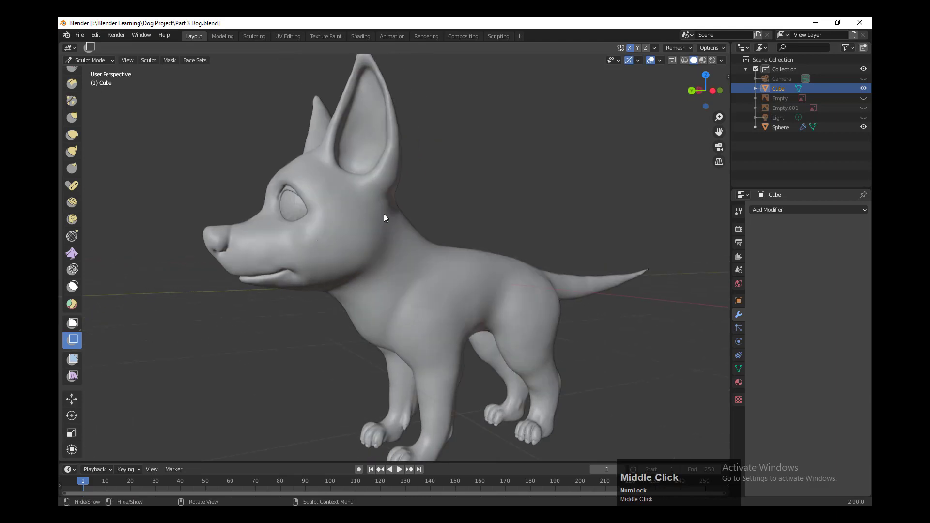
pyautogui.moveTo(447, 342); pyautogui.dragTo(445, 343, button='middle')
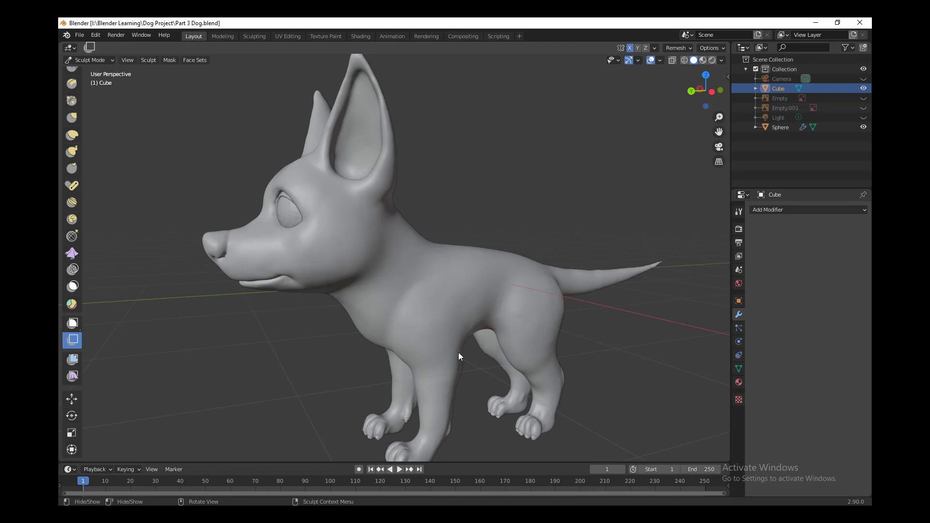
pyautogui.moveTo(457, 357)
pyautogui.mouseDown(button='middle')
pyautogui.moveTo(484, 336)
pyautogui.moveTo(520, 368)
pyautogui.moveTo(452, 358)
pyautogui.mouseUp(button='middle')
pyautogui.scroll(-2, 484, 336)
pyautogui.scroll(1, 495, 363)
pyautogui.scroll(-1, 444, 350)
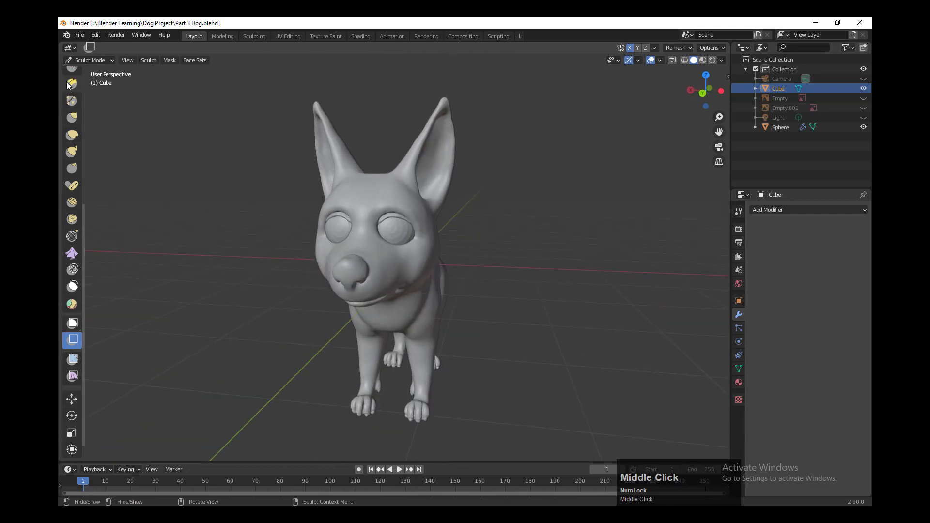
# Step: Switch from Sculpt Mode to Object Mode and make the dog body the selected object instead of the eyes
pyautogui.click(104, 59)
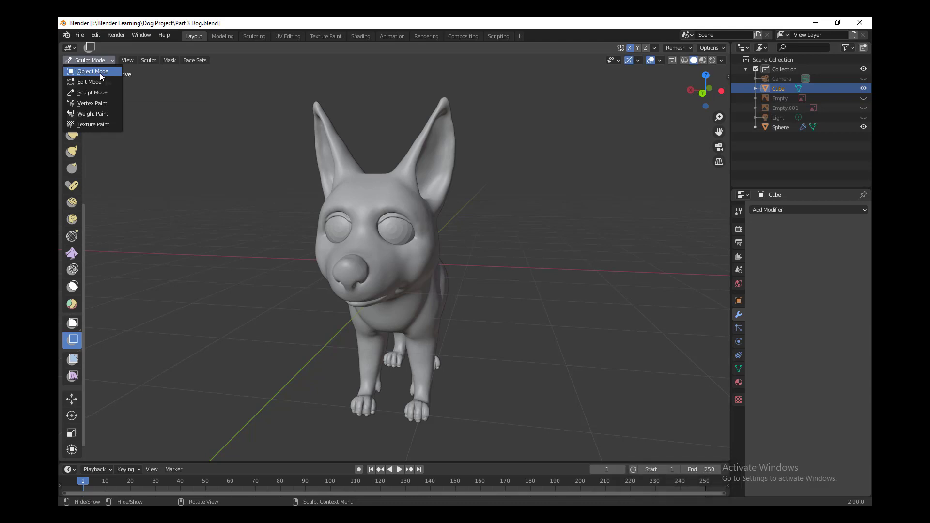
pyautogui.click(100, 72)
pyautogui.moveTo(553, 319); pyautogui.dragTo(440, 361, button='middle')
pyautogui.click(426, 311)
pyautogui.scroll(-1, 510, 357)
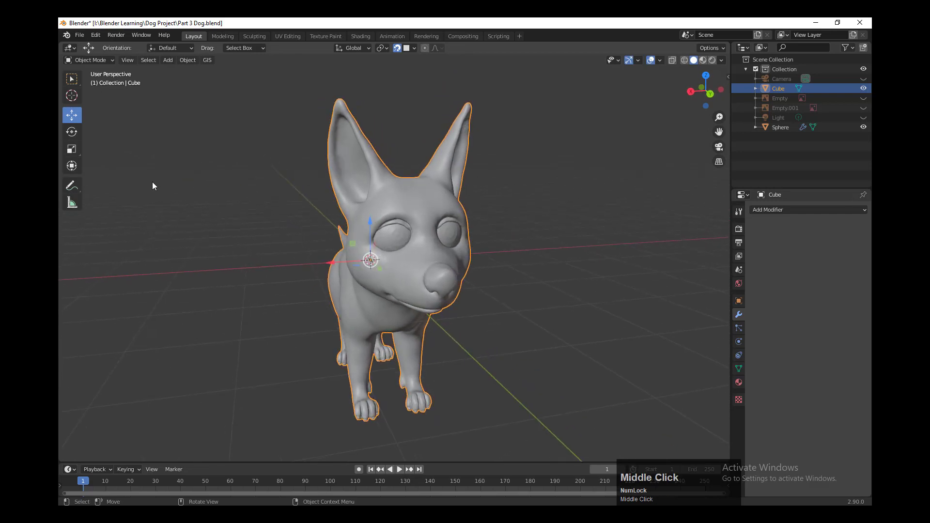
pyautogui.moveTo(190, 240); pyautogui.dragTo(191, 241, button='middle')
pyautogui.click(398, 209)
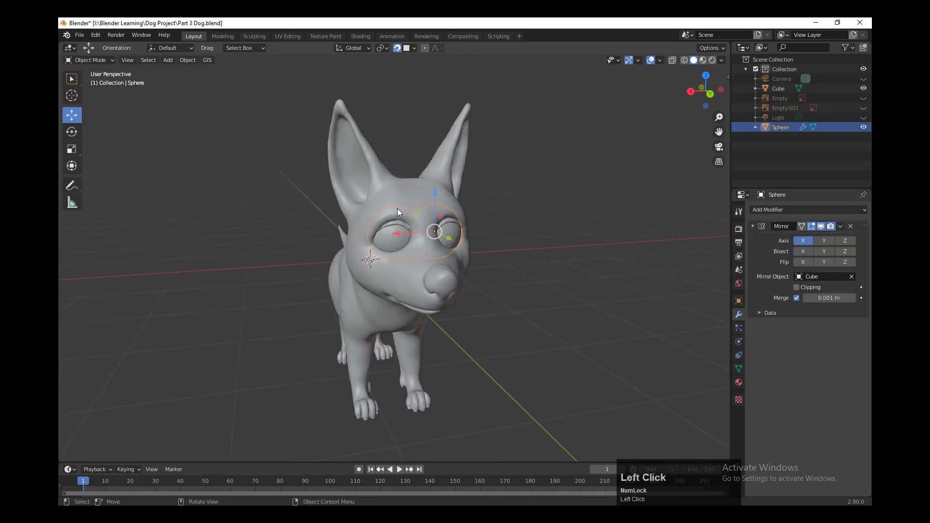
pyautogui.moveTo(403, 214); pyautogui.dragTo(415, 75, button='middle')
pyautogui.click(426, 290)
pyautogui.scroll(-1, 501, 337)
# Step: Keep snapping on with Face as the target and enable Backface Culling, Align Rotation to Target and Project Individual Elements
pyautogui.click(414, 48)
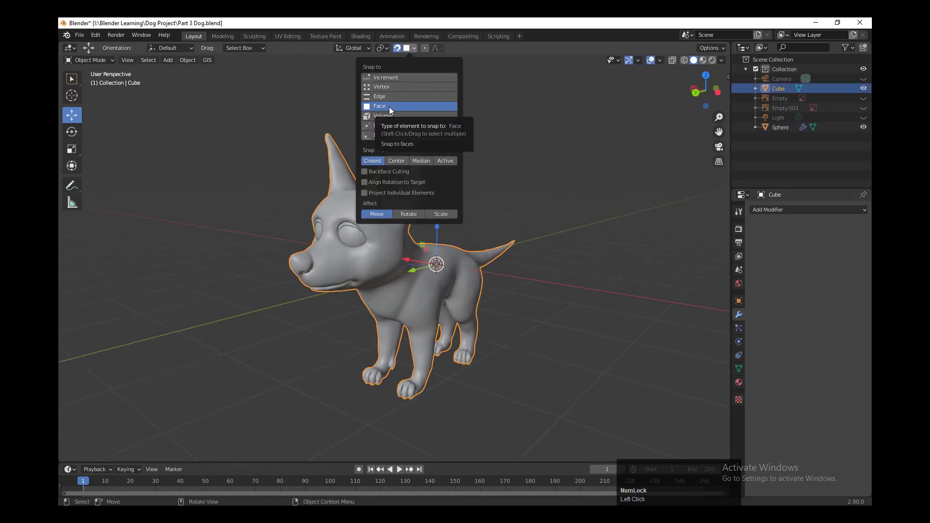
pyautogui.click(379, 173)
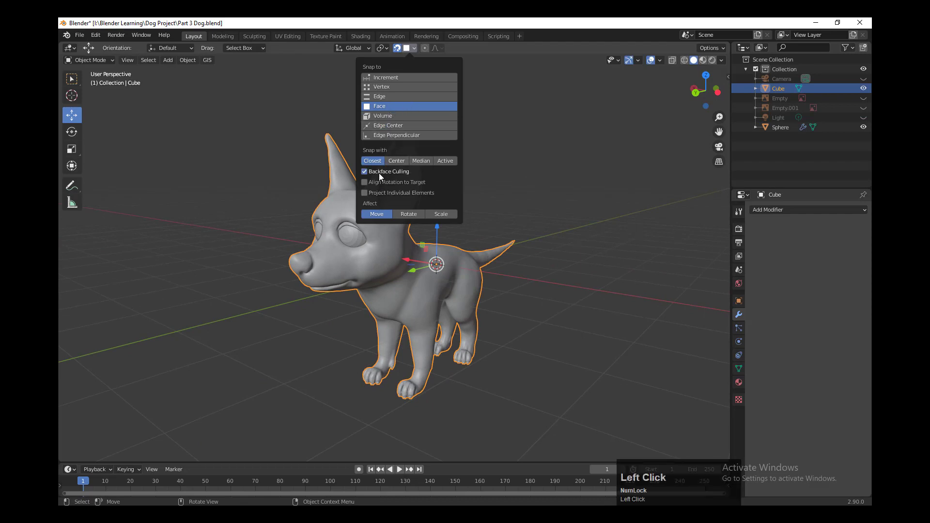
pyautogui.click(382, 181)
pyautogui.click(383, 194)
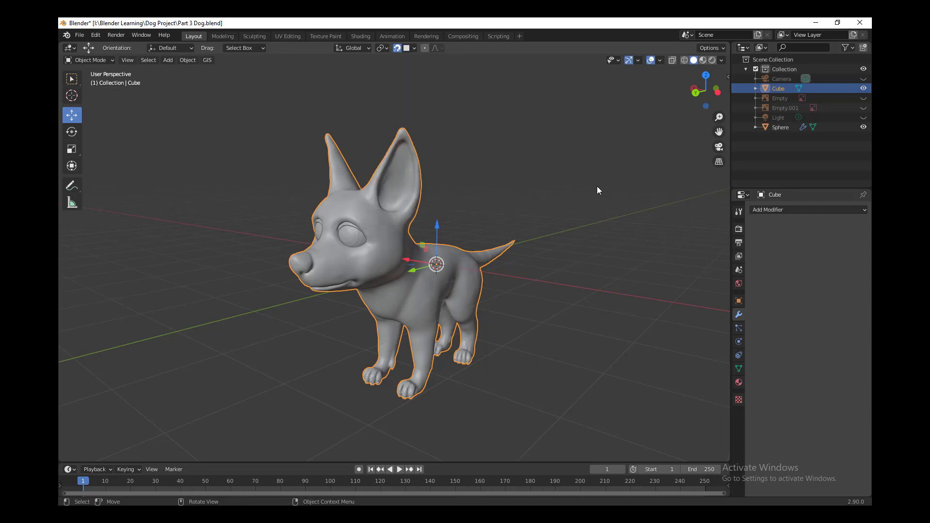
pyautogui.click(397, 49)
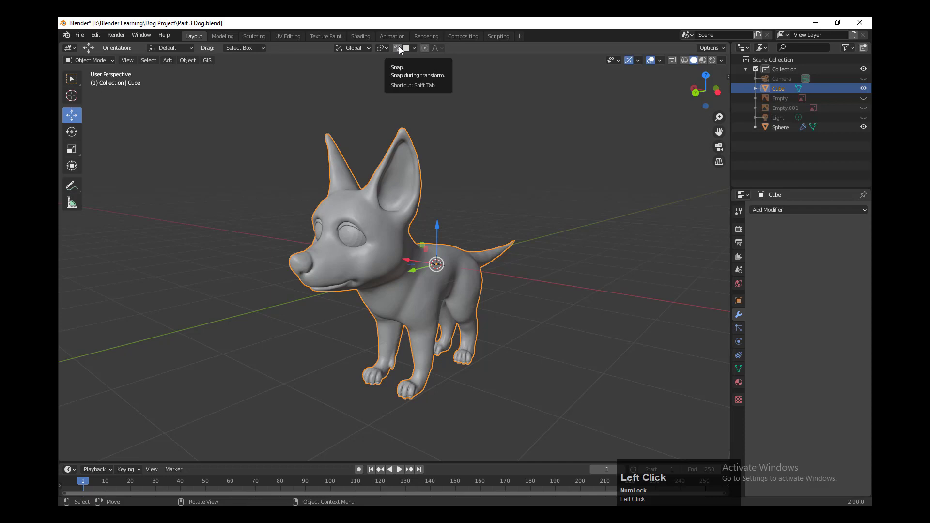
pyautogui.click(399, 48)
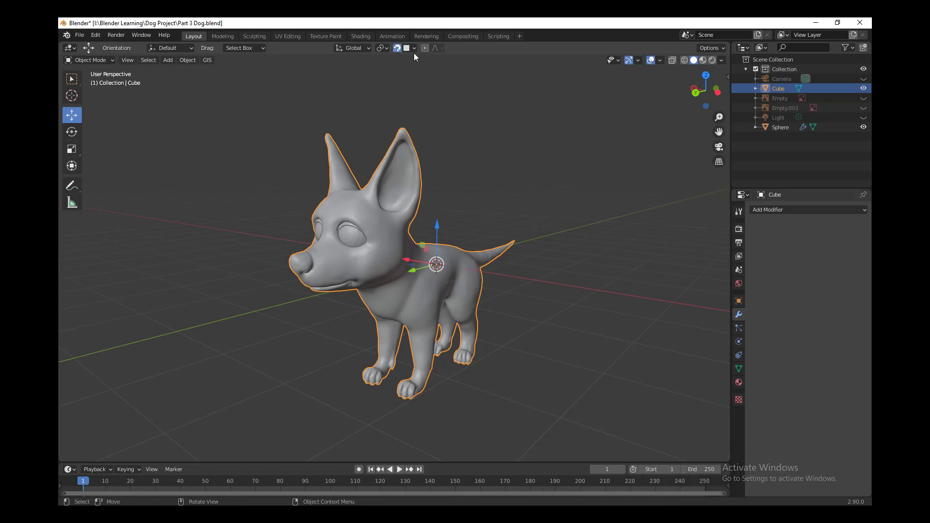
# Step: Rename the dog body object from Cube to Bolt Mesh Hi
pyautogui.moveTo(442, 130); pyautogui.dragTo(476, 138, button='middle')
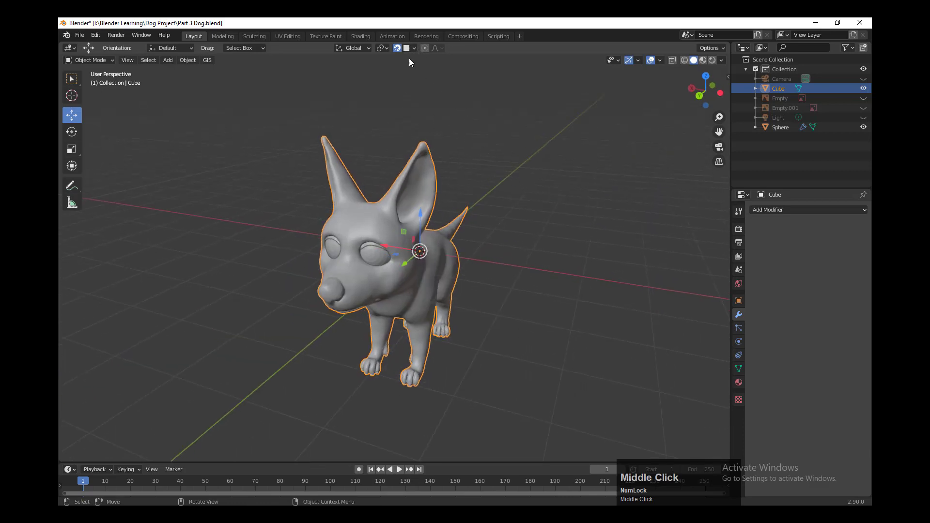
pyautogui.moveTo(501, 237); pyautogui.dragTo(371, 252, button='middle')
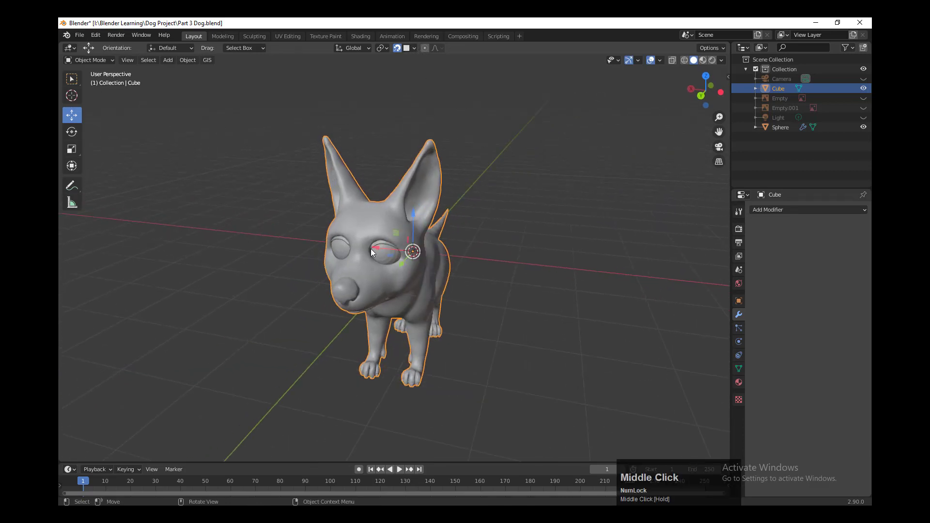
pyautogui.moveTo(499, 307)
pyautogui.mouseDown(button='middle')
pyautogui.moveTo(516, 305)
pyautogui.moveTo(501, 301)
pyautogui.mouseUp(button='middle')
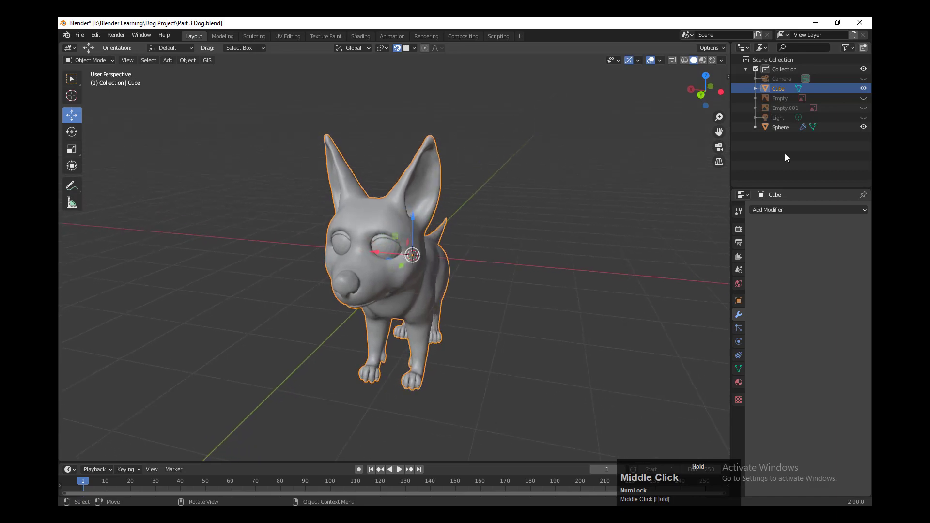
pyautogui.doubleClick(780, 88)
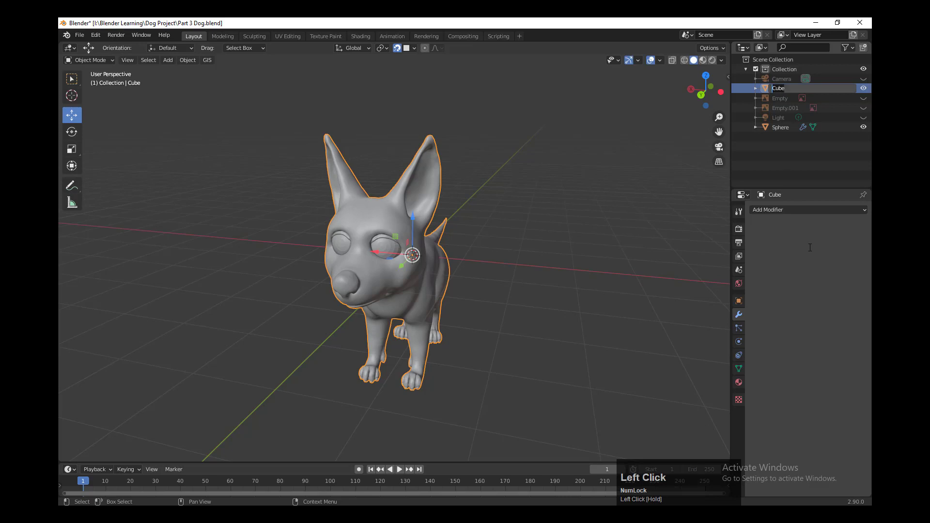
pyautogui.write('Bo')
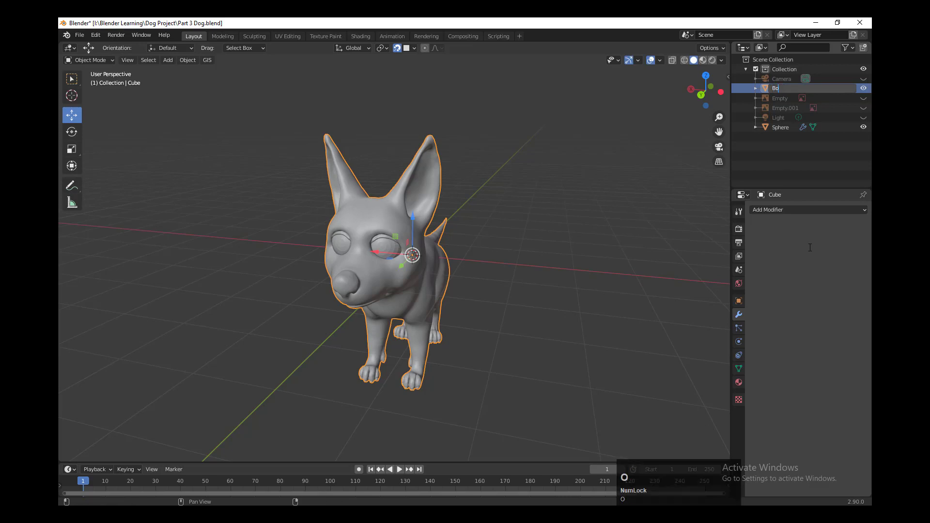
pyautogui.write('lt Mesh Hi')
pyautogui.press('Return')
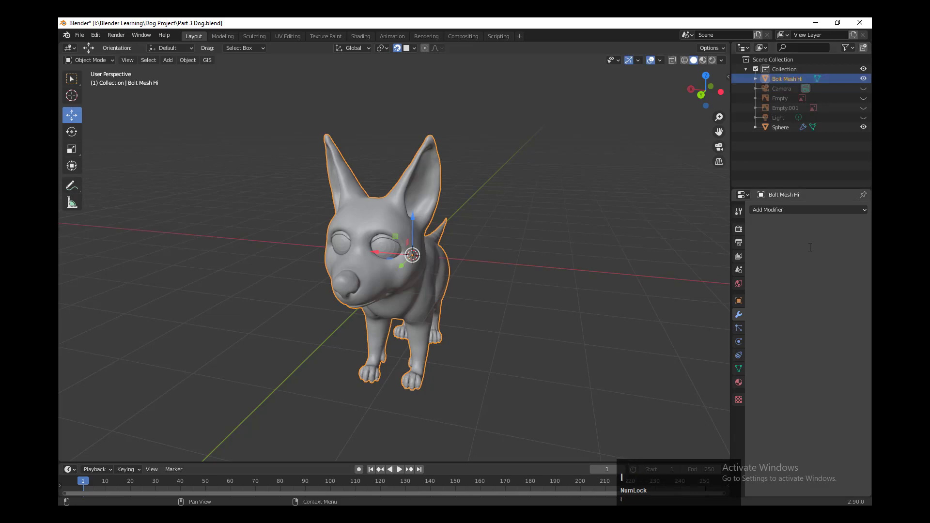
pyautogui.click(785, 83)
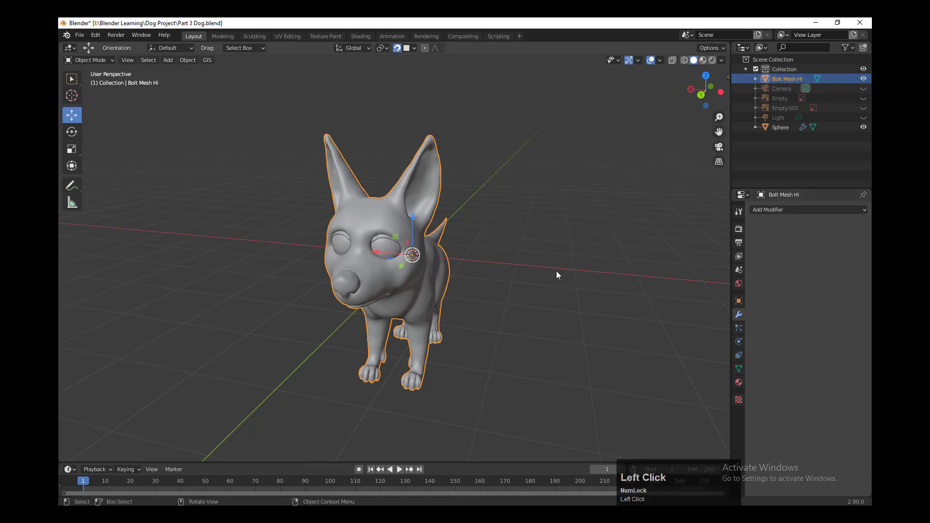
# Step: Add a mesh plane and move it about 4.54 m along the Y axis, in front of the dog
pyautogui.click(98, 61)
pyautogui.moveTo(259, 315); pyautogui.dragTo(279, 325, button='middle')
pyautogui.hotkey('shift', 'a')
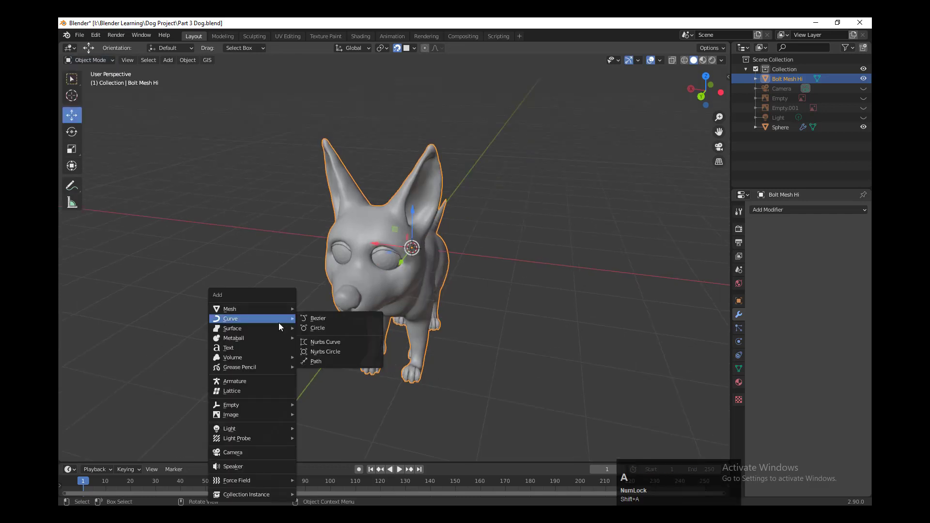
pyautogui.moveTo(269, 309)
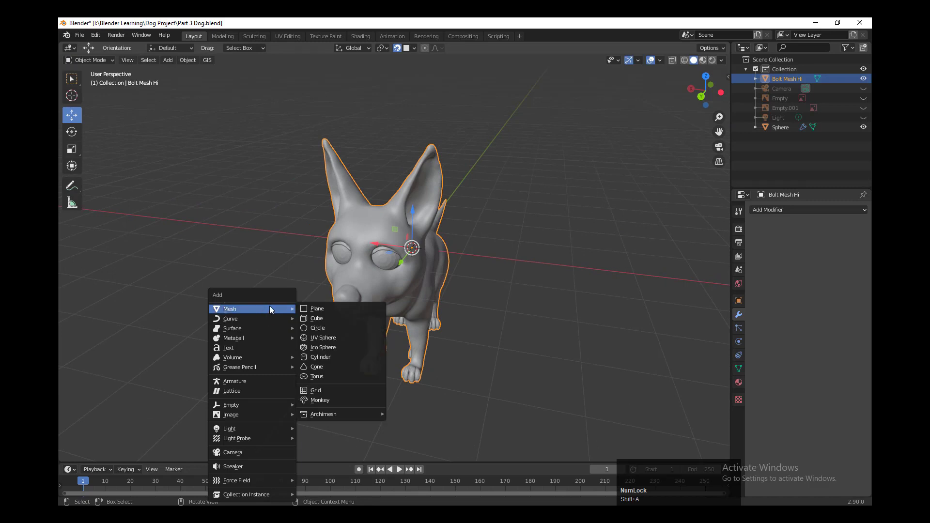
pyautogui.click(317, 307)
pyautogui.moveTo(551, 333); pyautogui.dragTo(400, 283, button='middle')
pyautogui.moveTo(404, 271); pyautogui.dragTo(227, 286)
pyautogui.scroll(-2, 408, 346)
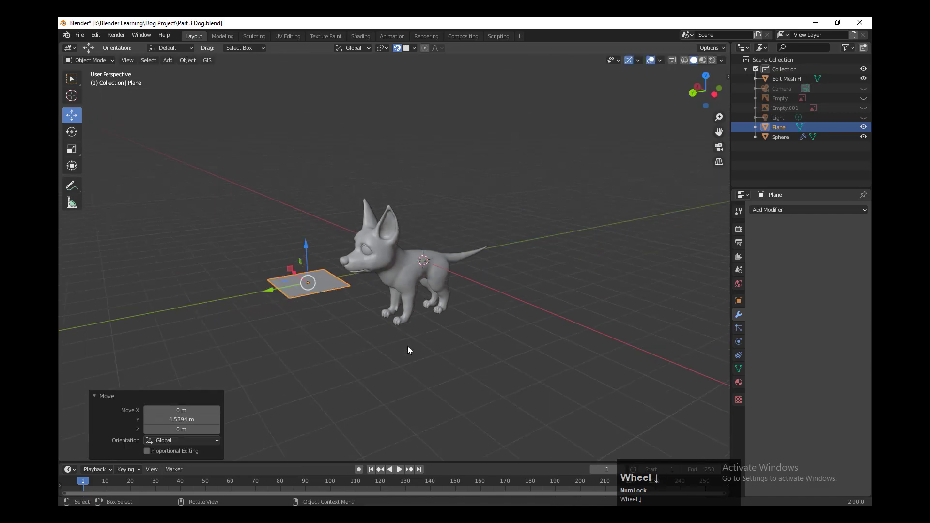
# Step: Enter Edit Mode on the plane and delete three of its four corner vertices
pyautogui.moveTo(385, 344); pyautogui.dragTo(354, 354, button='middle')
pyautogui.scroll(2, 449, 367)
pyautogui.press('Tab')
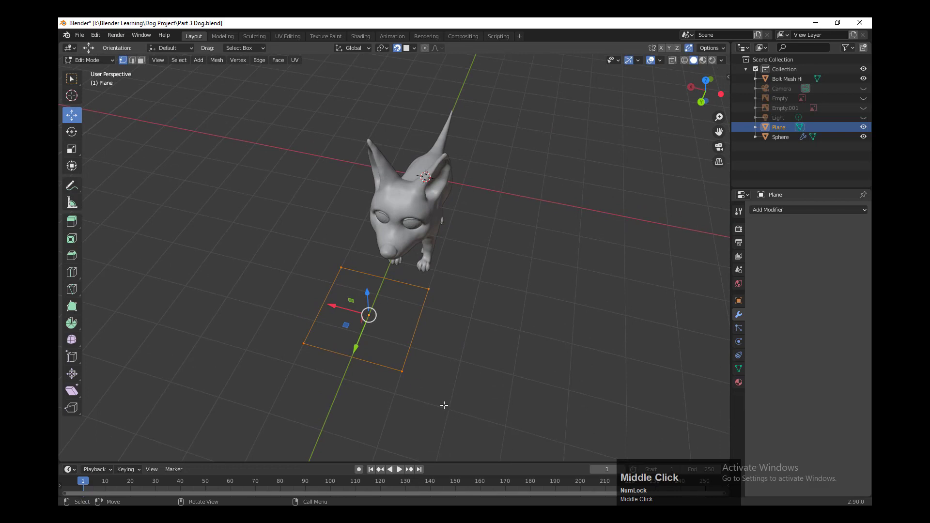
pyautogui.moveTo(443, 404); pyautogui.dragTo(385, 359)
pyautogui.moveTo(442, 370); pyautogui.dragTo(460, 372, button='middle')
pyautogui.scroll(1, 470, 326)
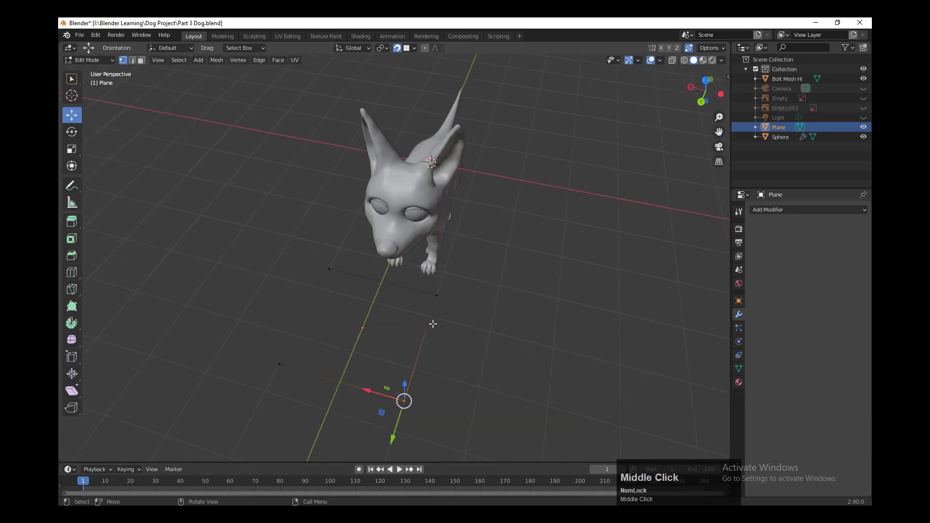
pyautogui.scroll(-1, 443, 324)
pyautogui.moveTo(443, 324); pyautogui.dragTo(442, 318, button='middle')
pyautogui.moveTo(336, 311); pyautogui.dragTo(324, 321, button='middle')
pyautogui.moveTo(297, 355); pyautogui.dragTo(260, 308)
pyautogui.keyDown('shift'); pyautogui.click(339, 263); pyautogui.keyUp('shift')
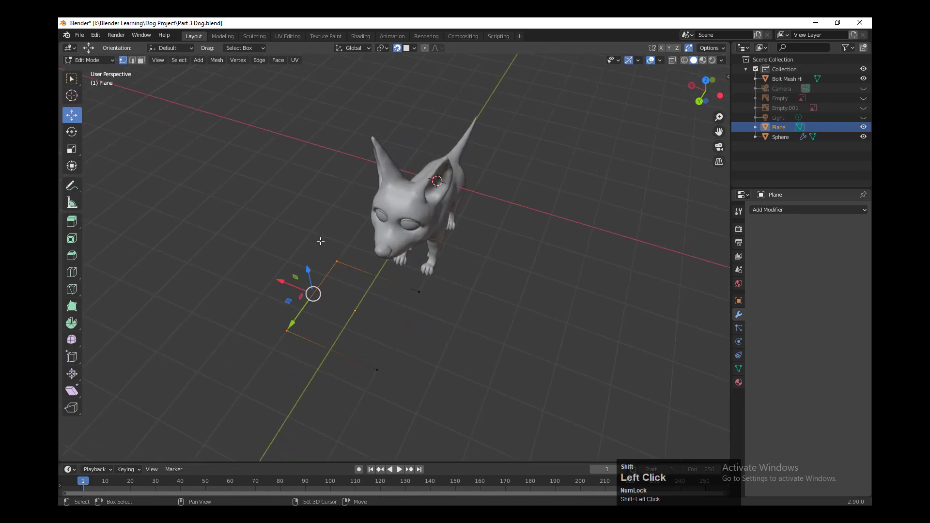
pyautogui.keyDown('shift'); pyautogui.click(426, 298); pyautogui.keyUp('shift')
pyautogui.press('x')
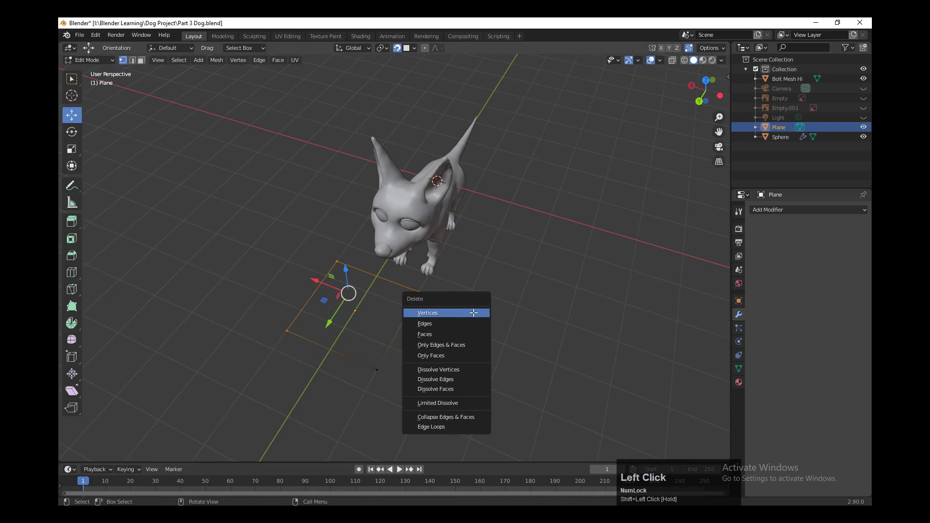
pyautogui.click(473, 313)
# Step: Select the plane's remaining vertex and move it so it snaps onto the dog's brow above the eye
pyautogui.click(377, 371)
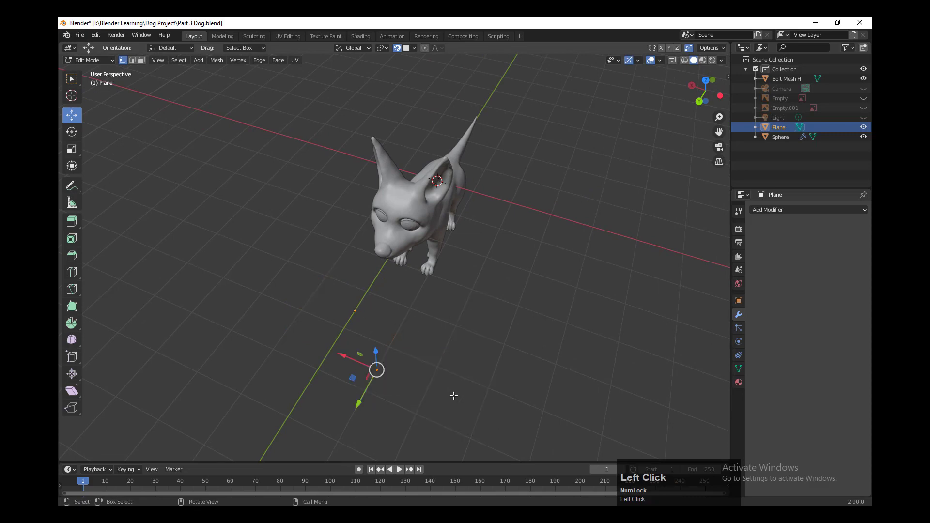
pyautogui.moveTo(453, 395); pyautogui.dragTo(364, 340, button='middle')
pyautogui.scroll(2, 363, 341)
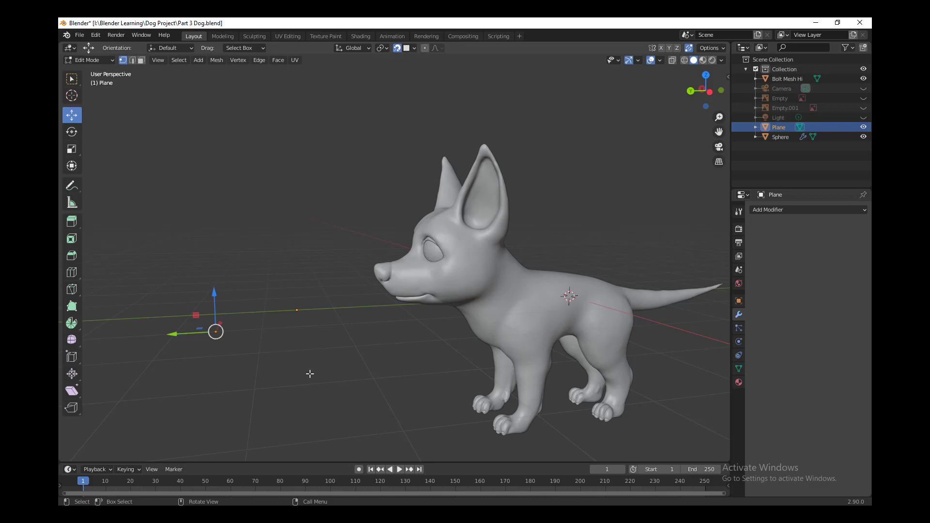
pyautogui.moveTo(307, 373); pyautogui.dragTo(266, 368, button='middle')
pyautogui.press('g')
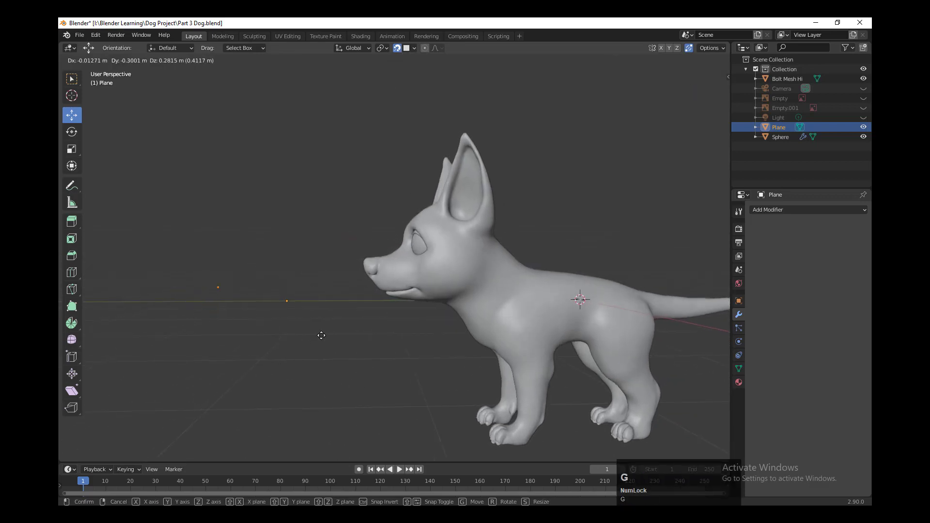
pyautogui.click(481, 304)
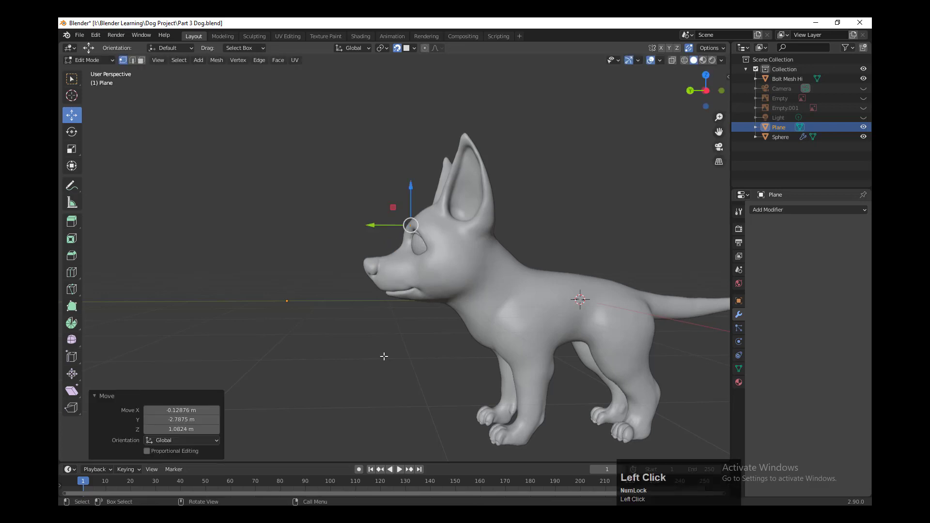
# Step: Nudge the snapped vertex a short distance, about 0.02 m along Y, across the brow surface above the eye
pyautogui.moveTo(384, 356); pyautogui.dragTo(456, 399, button='middle')
pyautogui.scroll(3, 446, 394)
pyautogui.scroll(3, 395, 361)
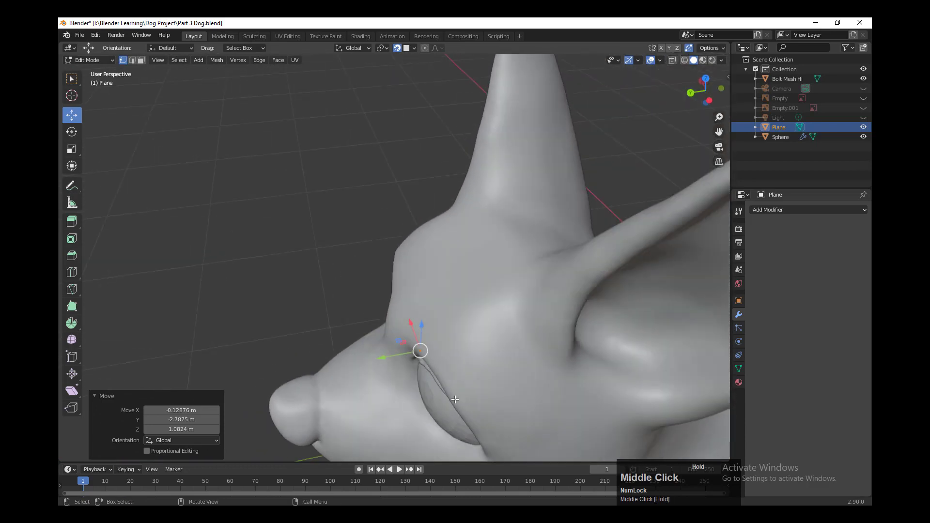
pyautogui.press('g')
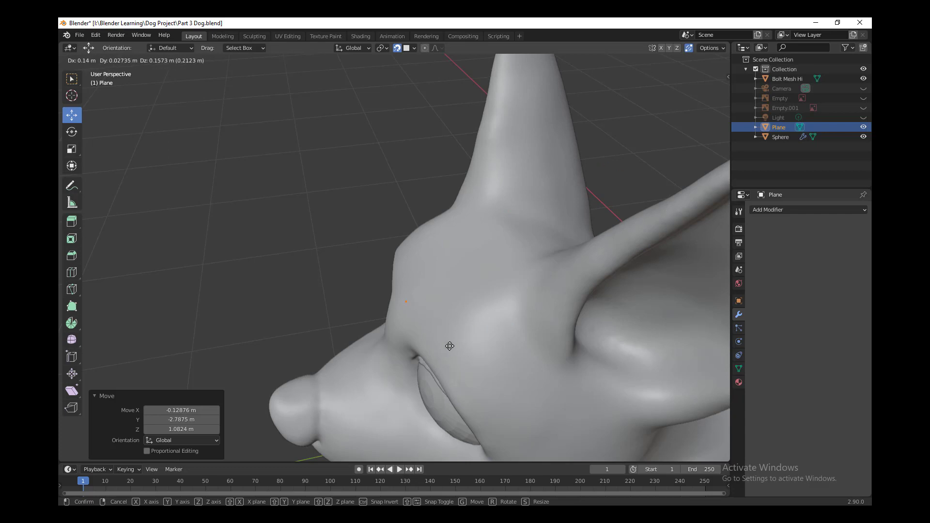
pyautogui.click(470, 391)
# Step: Extrude the vertex three times over the brow, placing the other three corners of a small quad above the eye
pyautogui.scroll(-5, 470, 392)
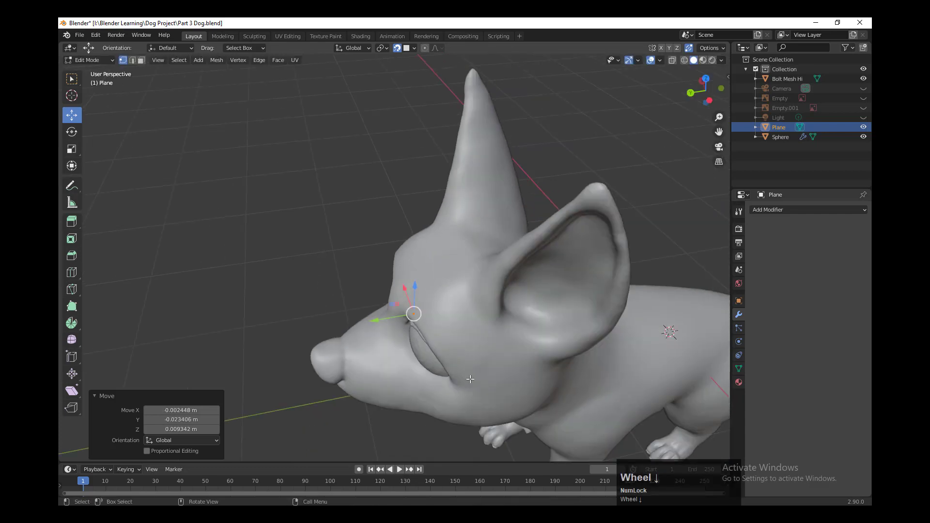
pyautogui.moveTo(470, 392); pyautogui.dragTo(469, 359, button='middle')
pyautogui.scroll(2, 566, 307)
pyautogui.scroll(3, 454, 337)
pyautogui.moveTo(536, 362); pyautogui.dragTo(425, 302, button='middle')
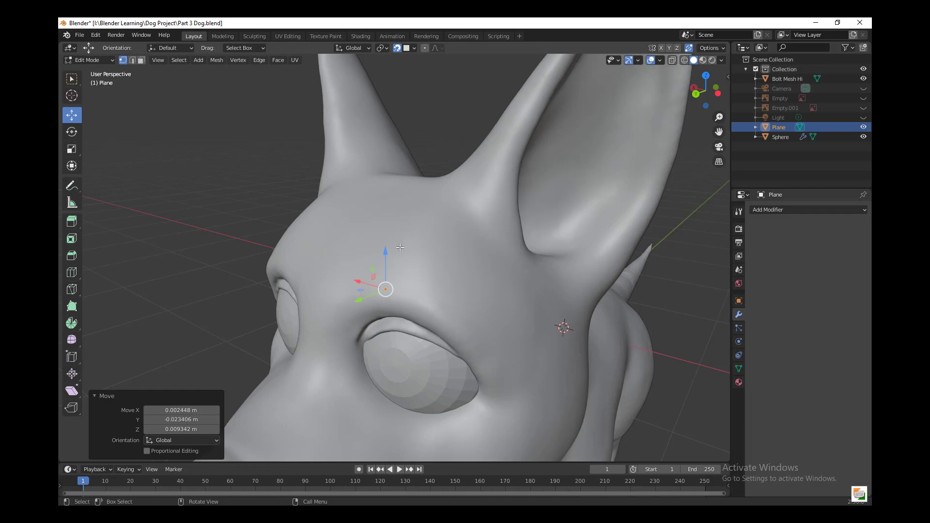
pyautogui.scroll(-3, 402, 251)
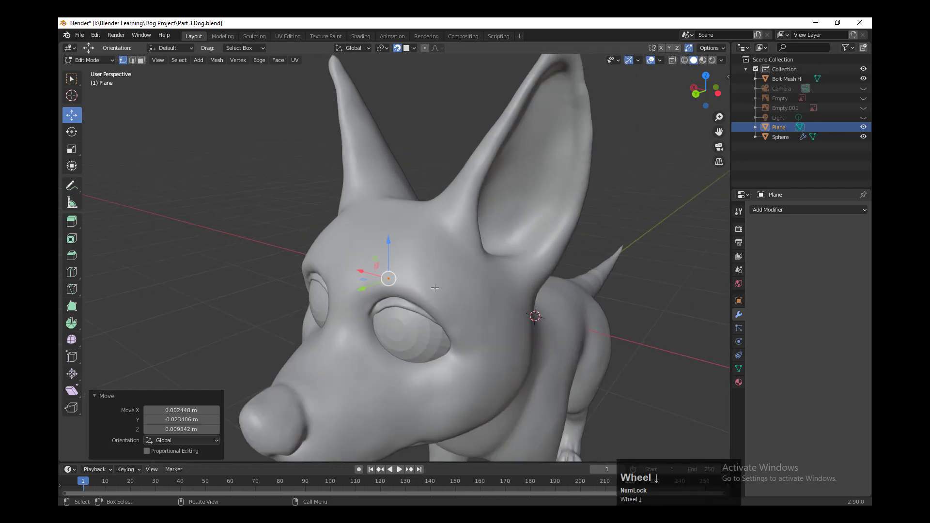
pyautogui.moveTo(435, 286); pyautogui.dragTo(446, 287, button='middle')
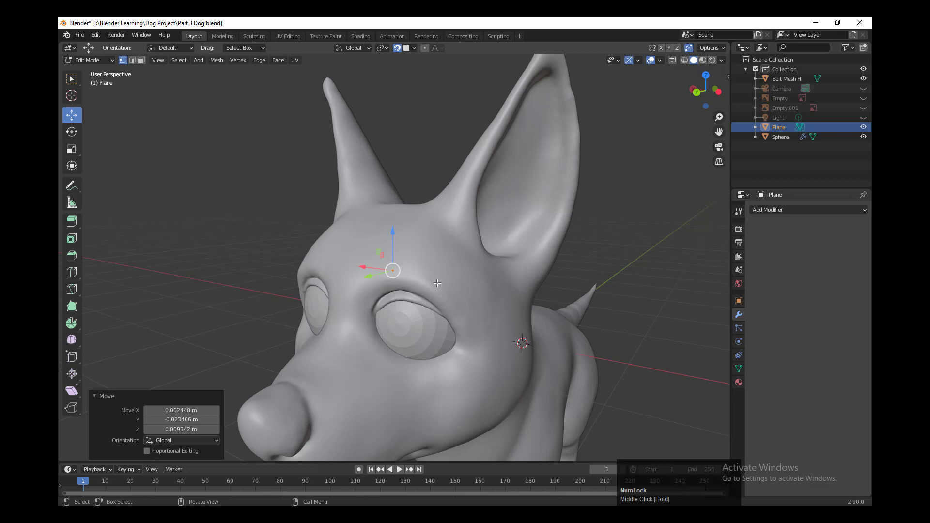
pyautogui.scroll(2, 447, 290)
pyautogui.moveTo(447, 287); pyautogui.dragTo(390, 291, button='middle')
pyautogui.scroll(2, 448, 283)
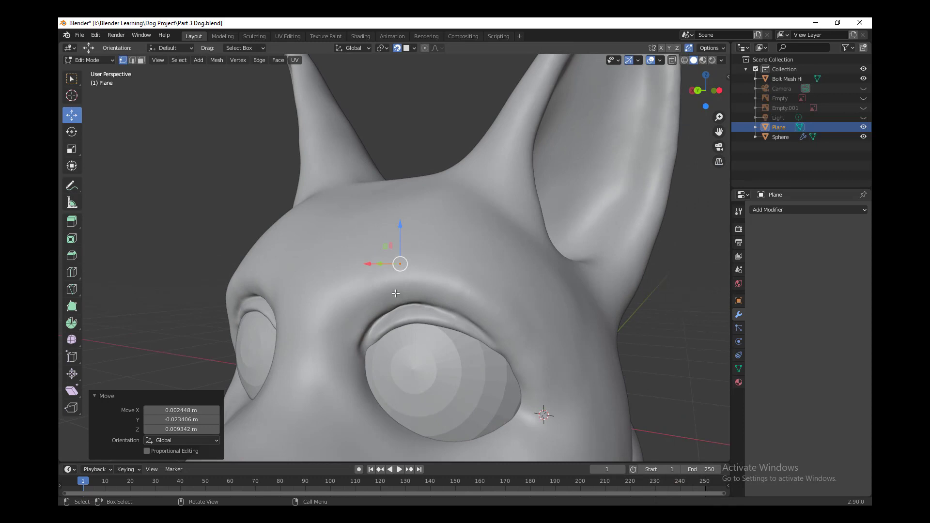
pyautogui.press('e')
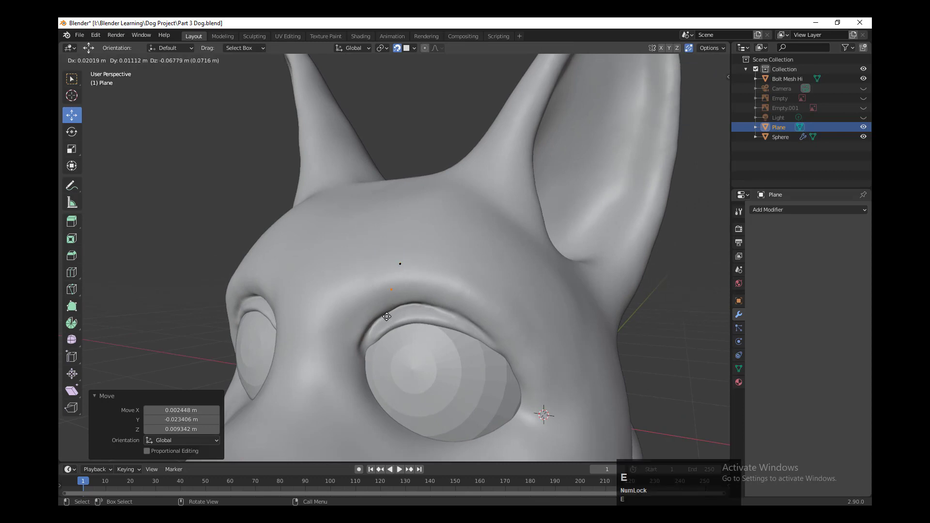
pyautogui.click(383, 313)
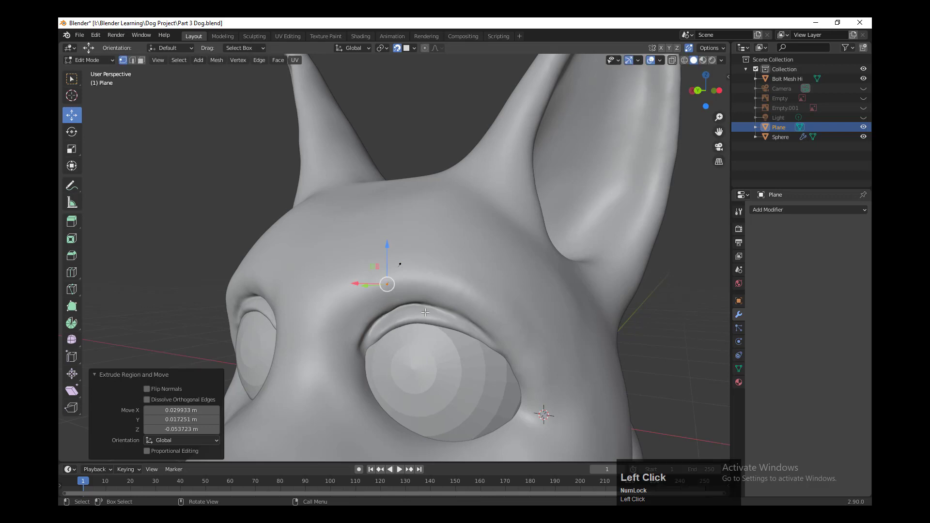
pyautogui.press('e')
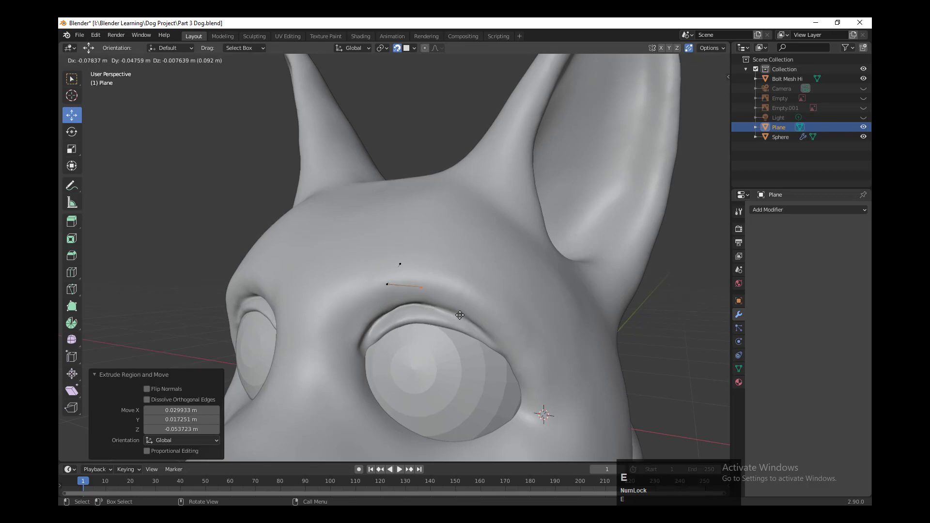
pyautogui.click(461, 316)
pyautogui.press('e')
pyautogui.click(467, 295)
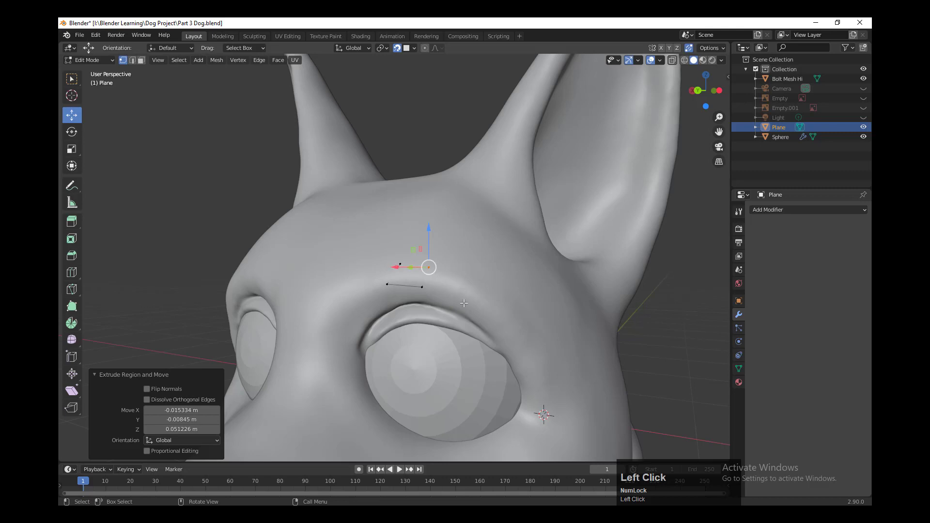
# Step: Select all four brow vertices, fill them with a face and return to Object Mode
pyautogui.moveTo(464, 303); pyautogui.dragTo(424, 296, button='middle')
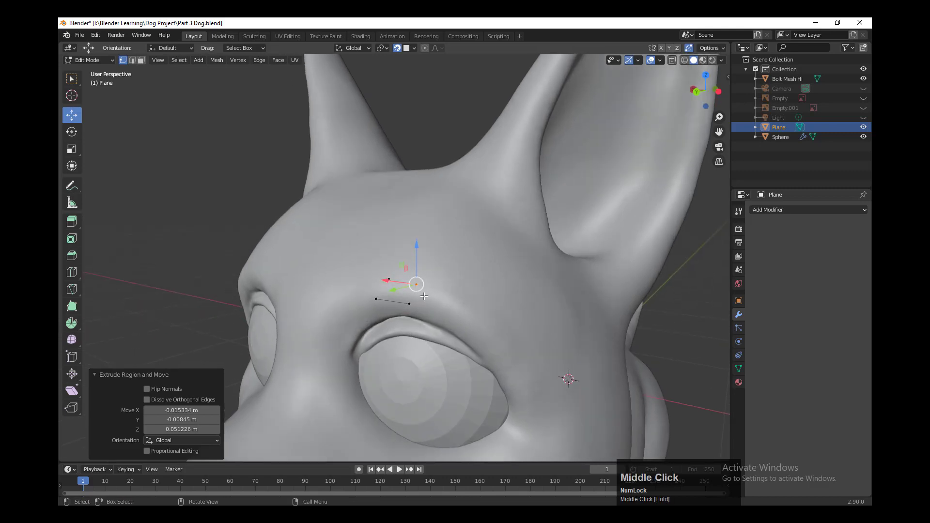
pyautogui.moveTo(363, 257); pyautogui.dragTo(444, 314)
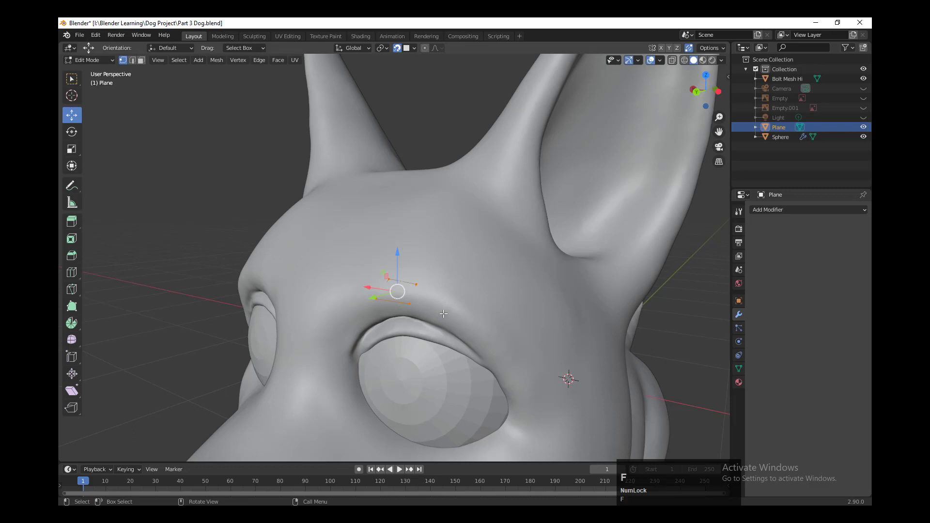
pyautogui.moveTo(443, 314); pyautogui.dragTo(527, 281, button='middle')
pyautogui.scroll(3, 431, 316)
pyautogui.press('Tab')
pyautogui.scroll(-5, 543, 311)
pyautogui.scroll(3, 432, 331)
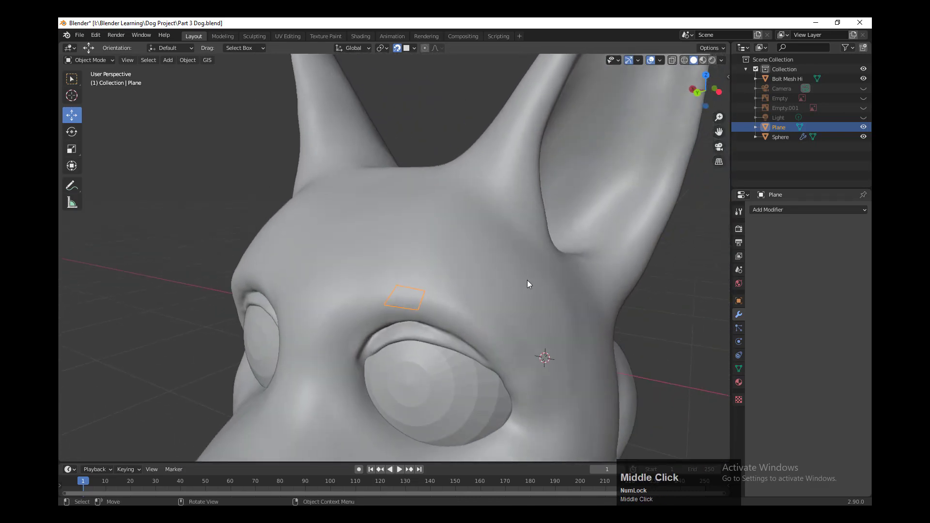
pyautogui.click(660, 61)
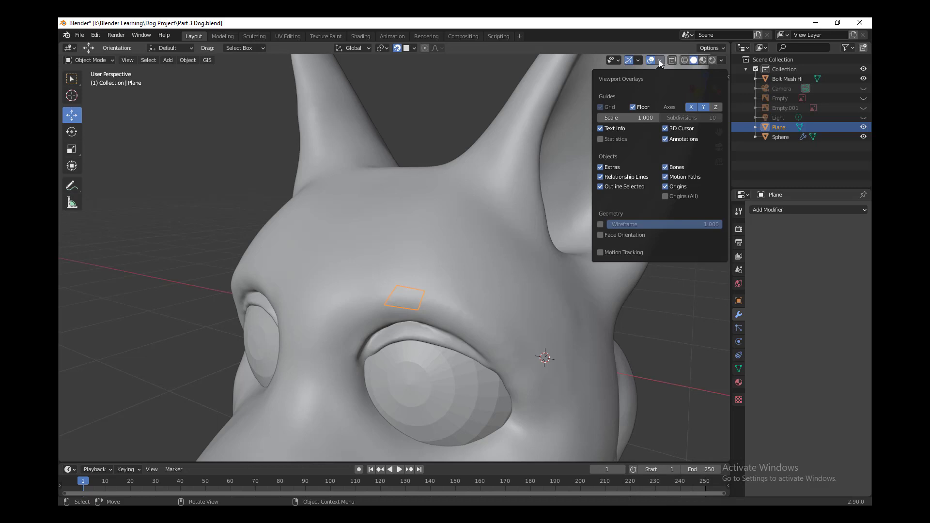
pyautogui.click(638, 60)
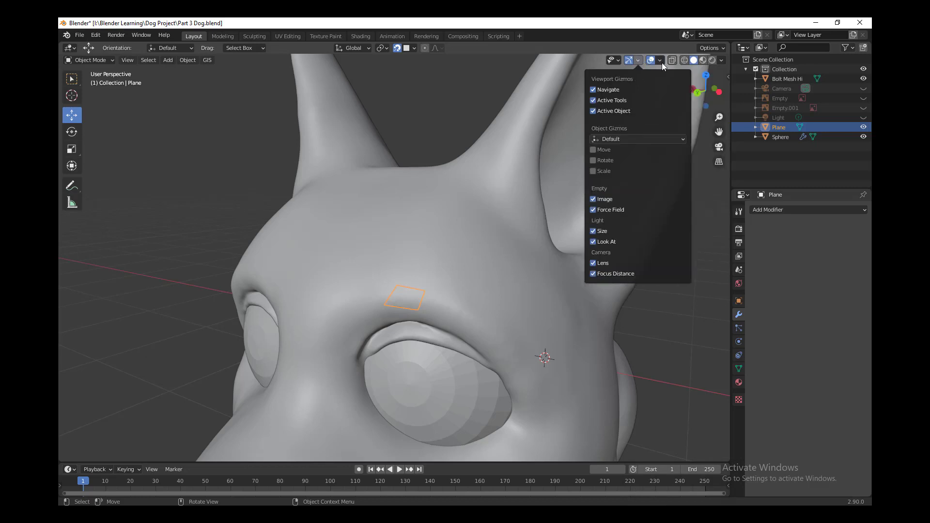
pyautogui.click(660, 61)
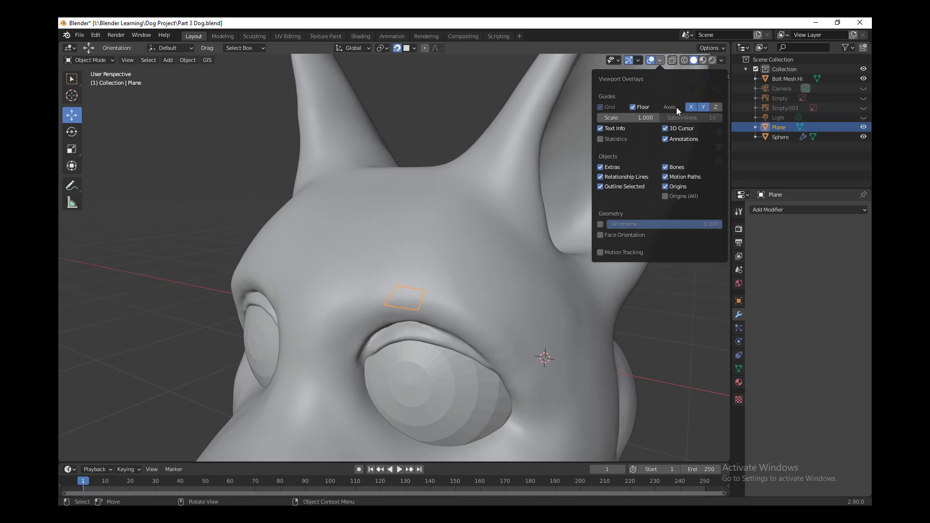
pyautogui.click(722, 61)
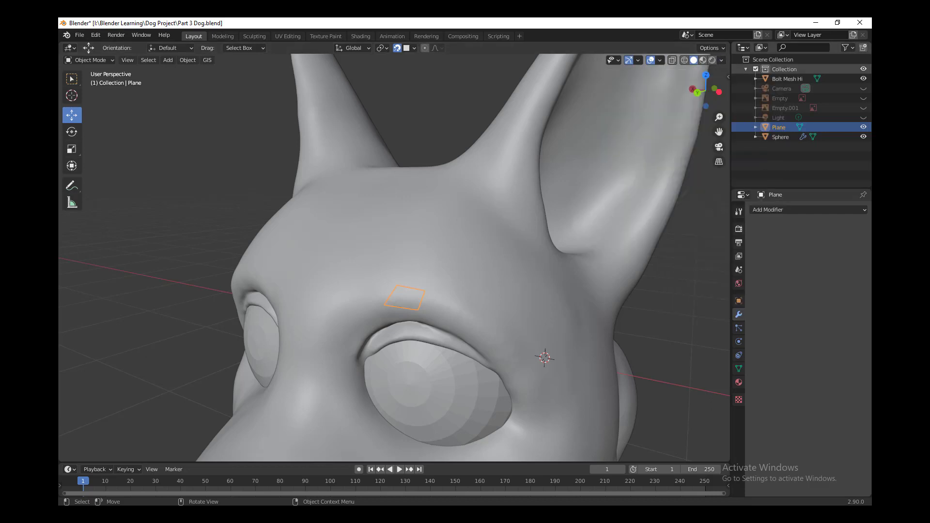
pyautogui.press('Tab')
pyautogui.moveTo(443, 274); pyautogui.dragTo(666, 143, button='middle')
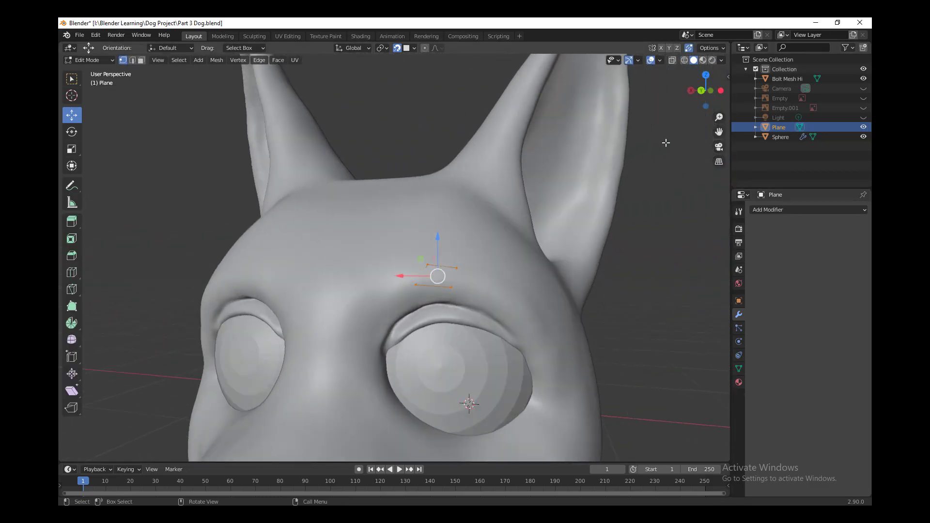
pyautogui.moveTo(566, 265); pyautogui.dragTo(423, 287, button='middle')
pyautogui.scroll(-1, 565, 275)
pyautogui.press('Tab')
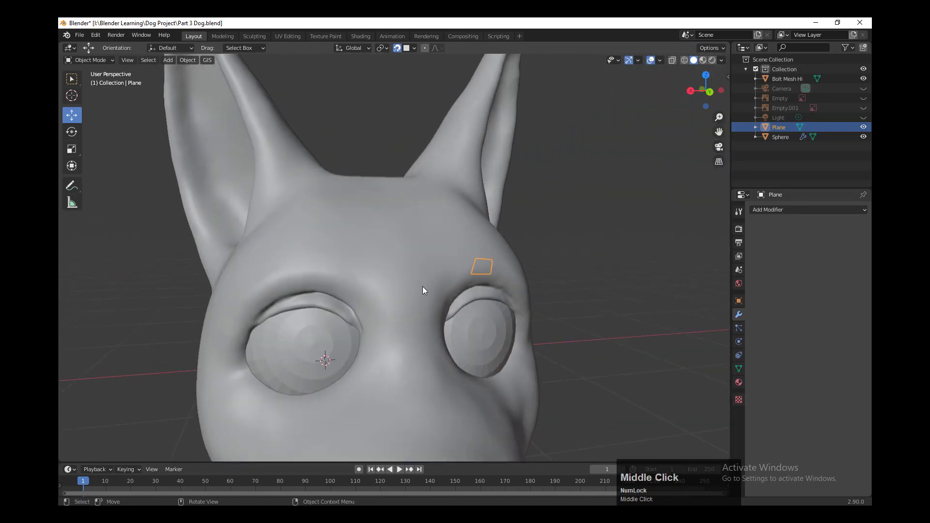
# Step: Add a Mirror modifier on the X axis to the plane with the new brow face
pyautogui.moveTo(551, 271); pyautogui.dragTo(598, 277, button='middle')
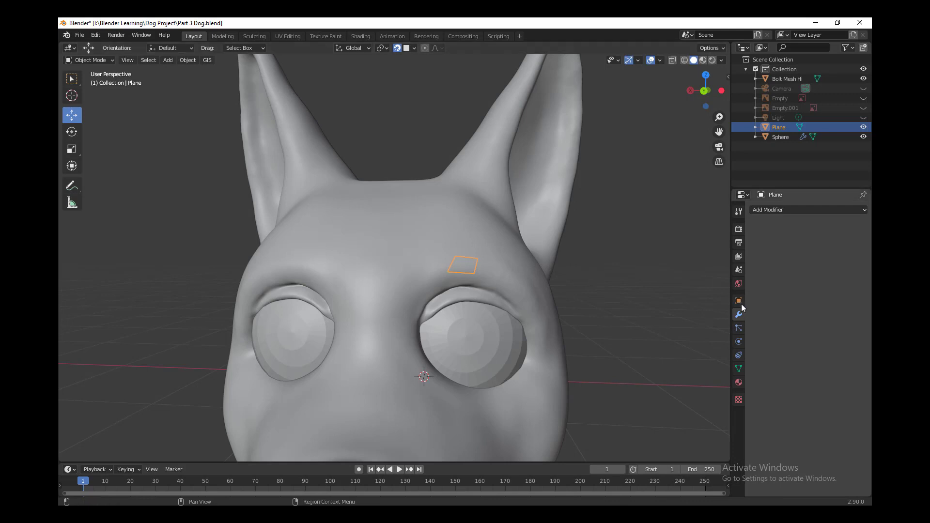
pyautogui.click(774, 211)
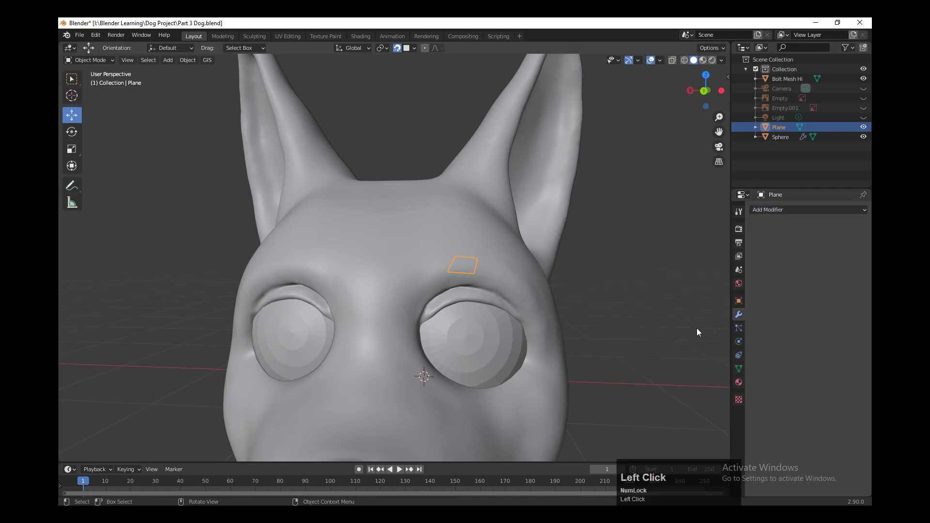
pyautogui.click(791, 210)
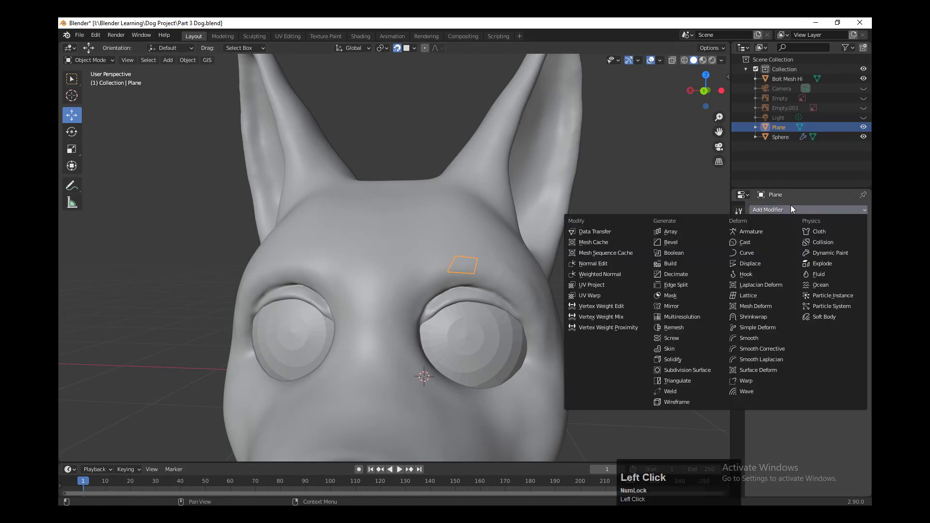
pyautogui.click(686, 306)
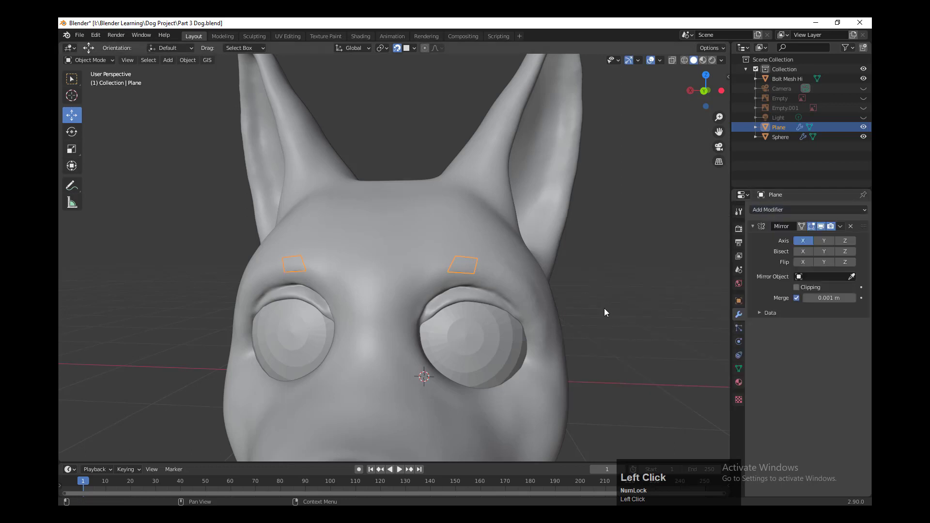
# Step: Enable Clipping in the Mirror modifier and pick the dog body, Bolt Mesh Hi, as the Mirror Object
pyautogui.moveTo(604, 308); pyautogui.dragTo(478, 309, button='middle')
pyautogui.click(797, 287)
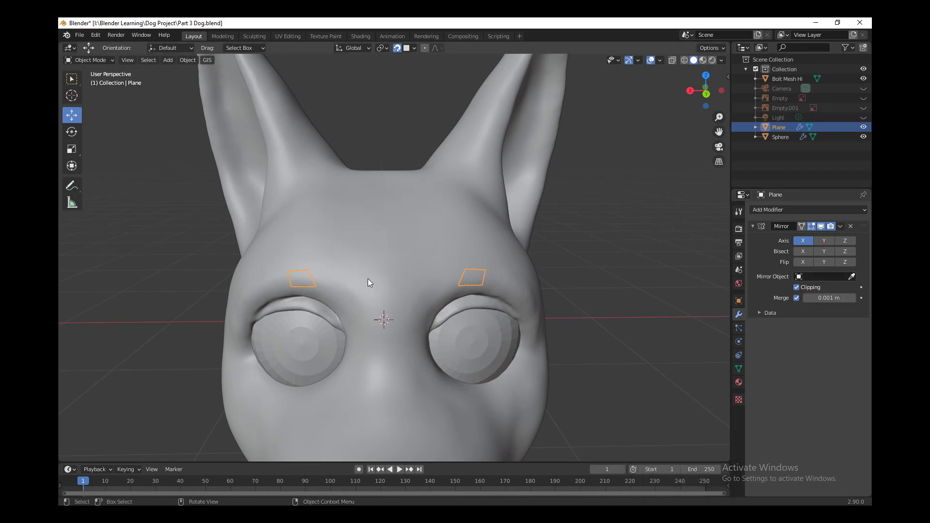
pyautogui.click(851, 277)
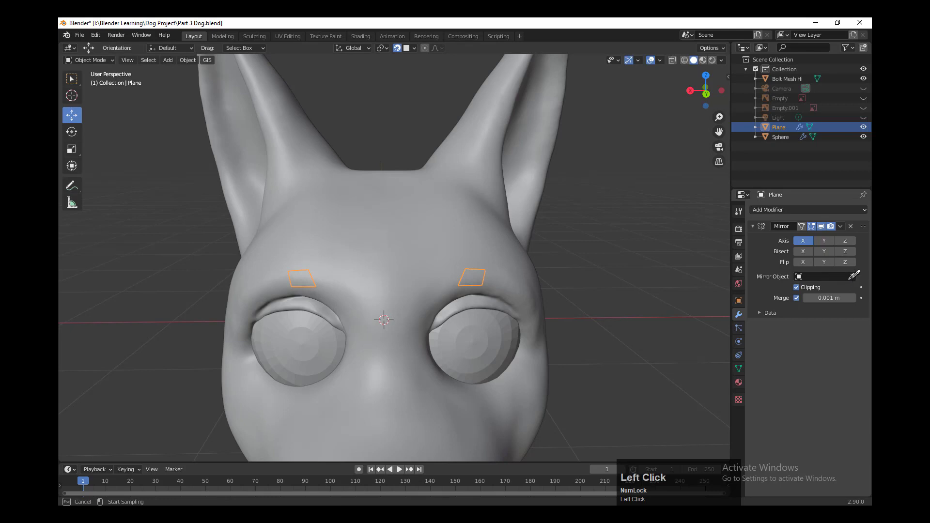
pyautogui.click(393, 248)
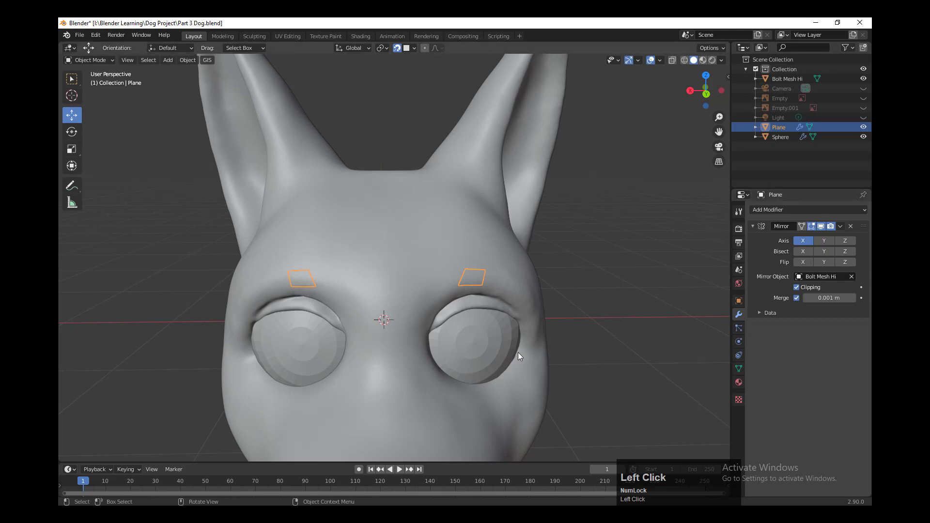
# Step: Try moving the brow face's inner lower vertex along X past the mirror line and back near its starting point
pyautogui.moveTo(519, 352); pyautogui.dragTo(517, 343, button='middle')
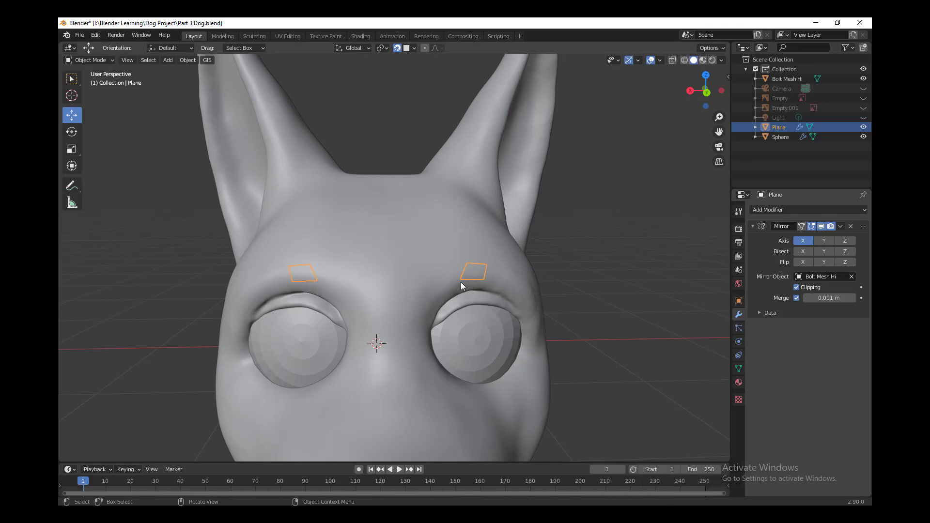
pyautogui.press('Tab')
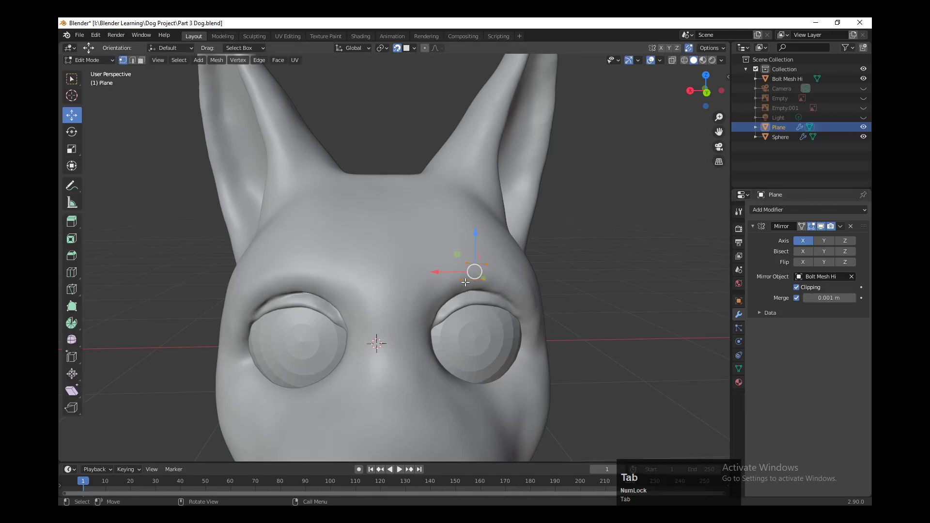
pyautogui.click(460, 279)
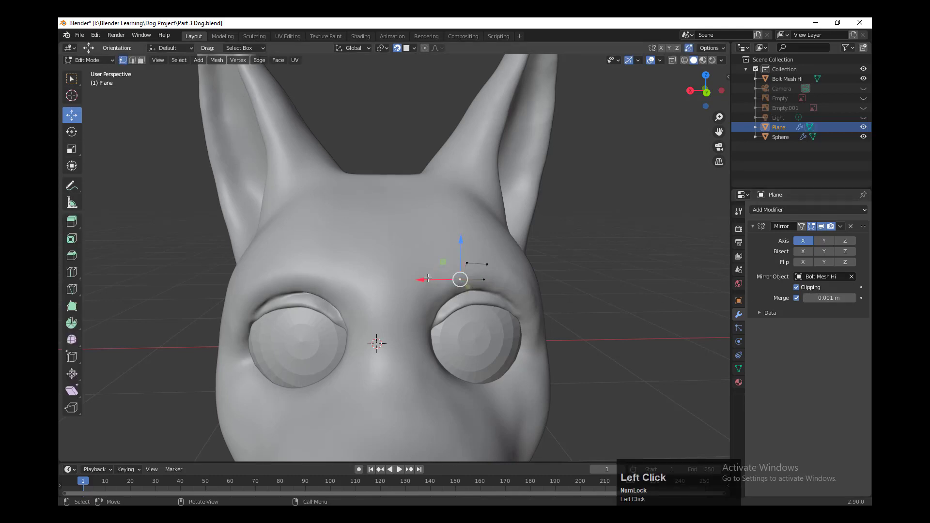
pyautogui.moveTo(428, 278); pyautogui.dragTo(351, 281)
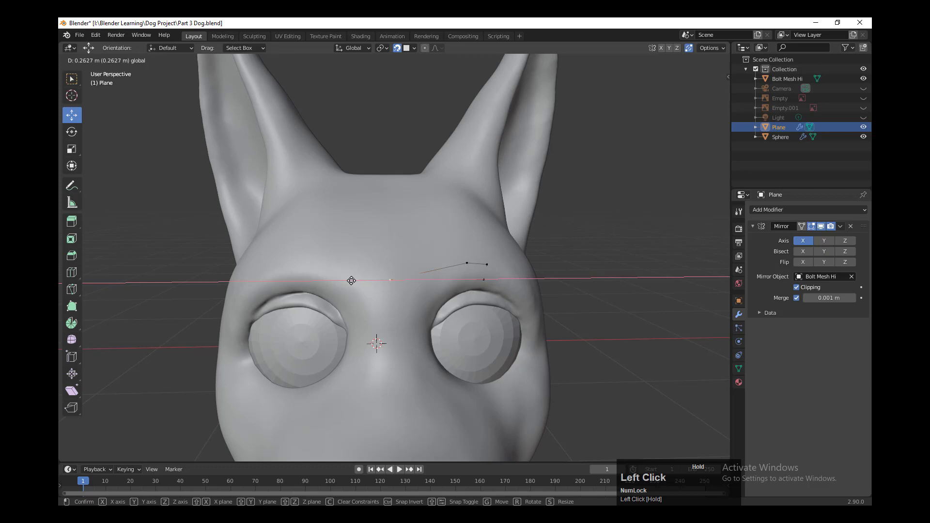
pyautogui.moveTo(351, 281); pyautogui.dragTo(430, 313)
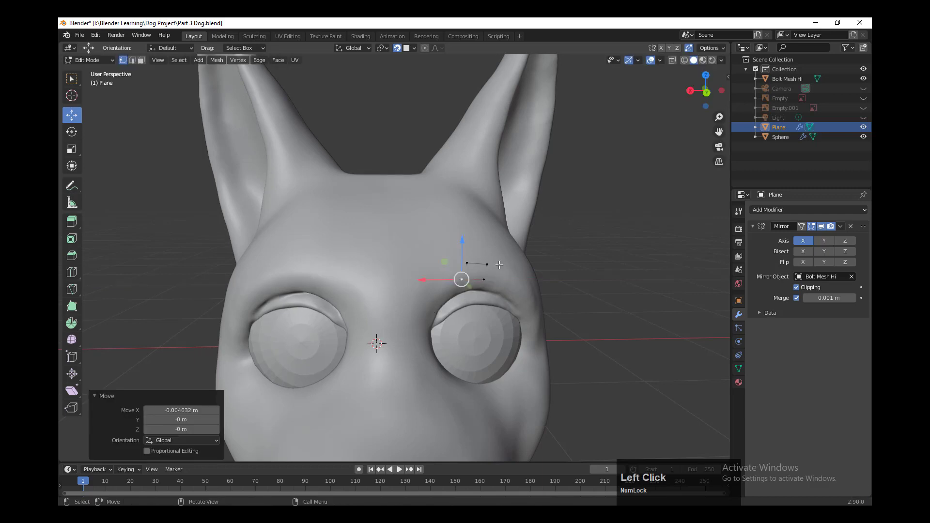
pyautogui.moveTo(530, 322); pyautogui.dragTo(500, 321, button='middle')
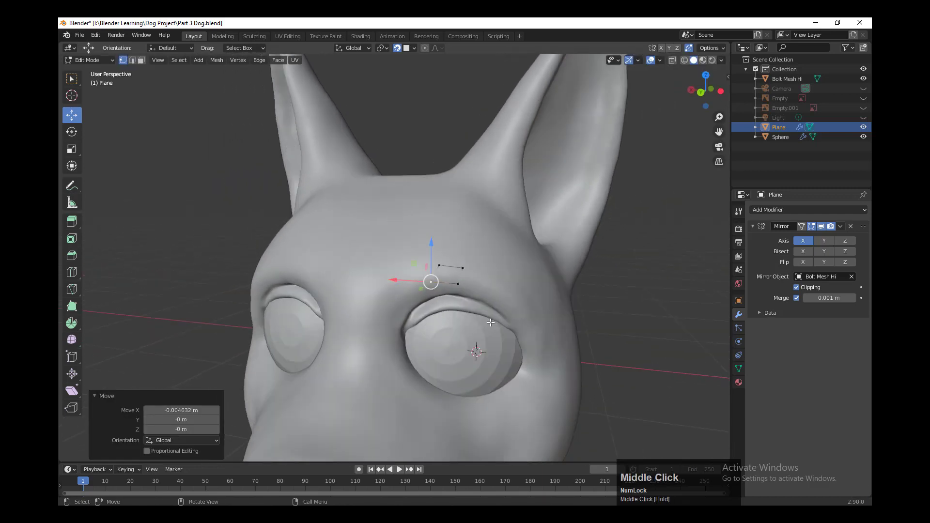
# Step: Return to Object Mode and make the brow plane display In Front of the sculpted dog
pyautogui.press('Tab')
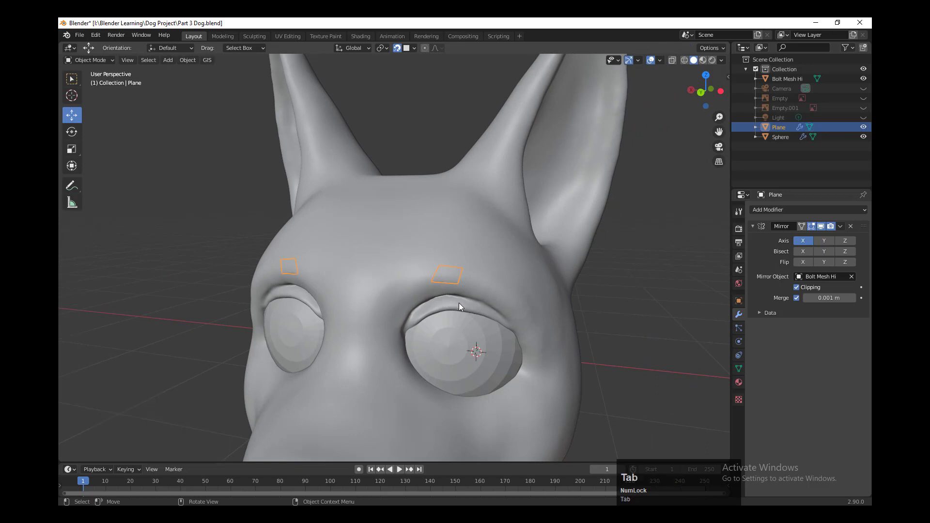
pyautogui.moveTo(477, 319); pyautogui.dragTo(501, 359, button='middle')
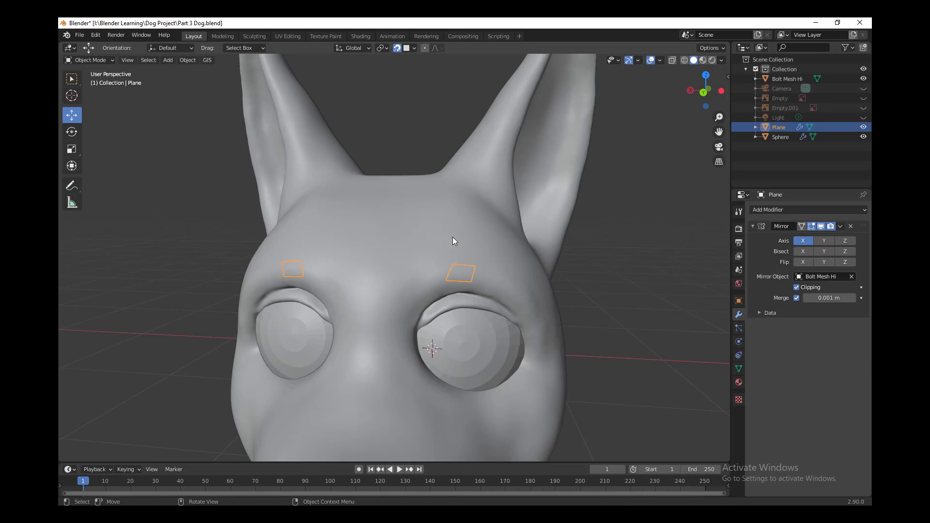
pyautogui.moveTo(554, 336); pyautogui.dragTo(556, 336, button='middle')
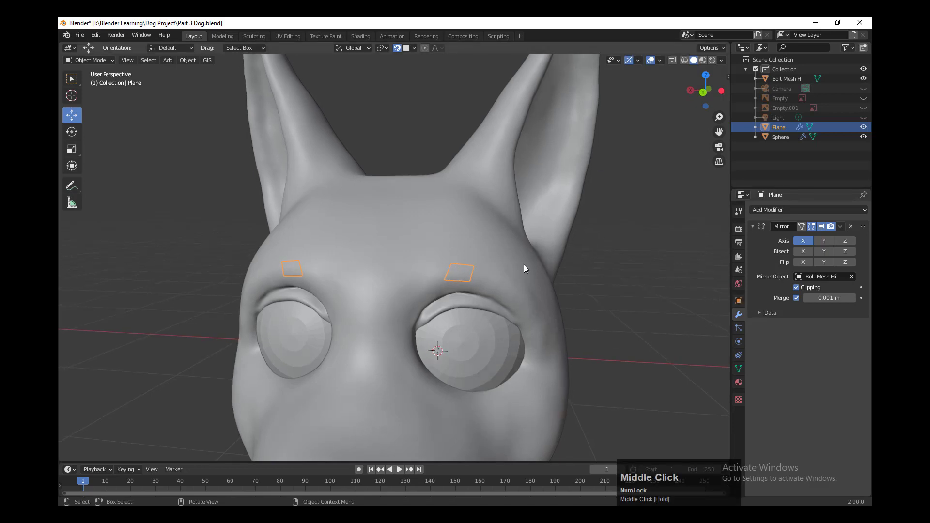
pyautogui.click(738, 301)
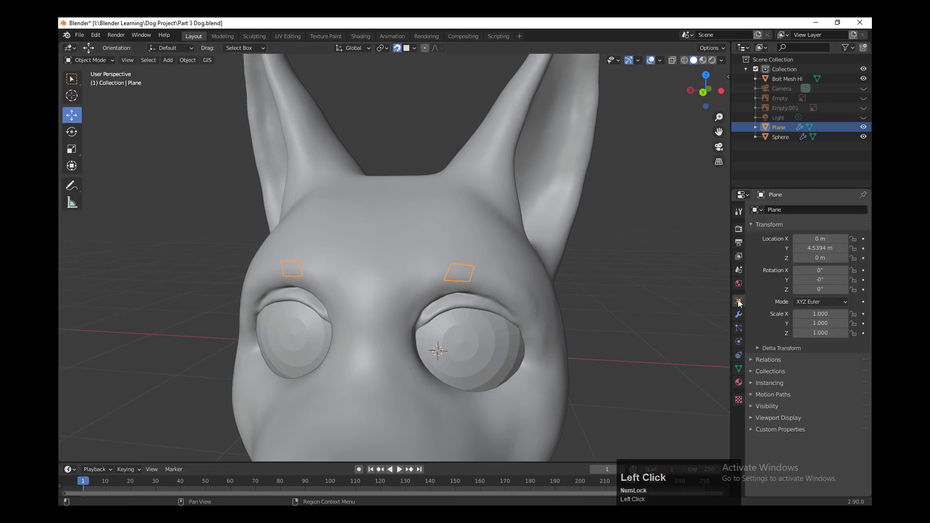
pyautogui.click(755, 418)
pyautogui.scroll(-3, 775, 426)
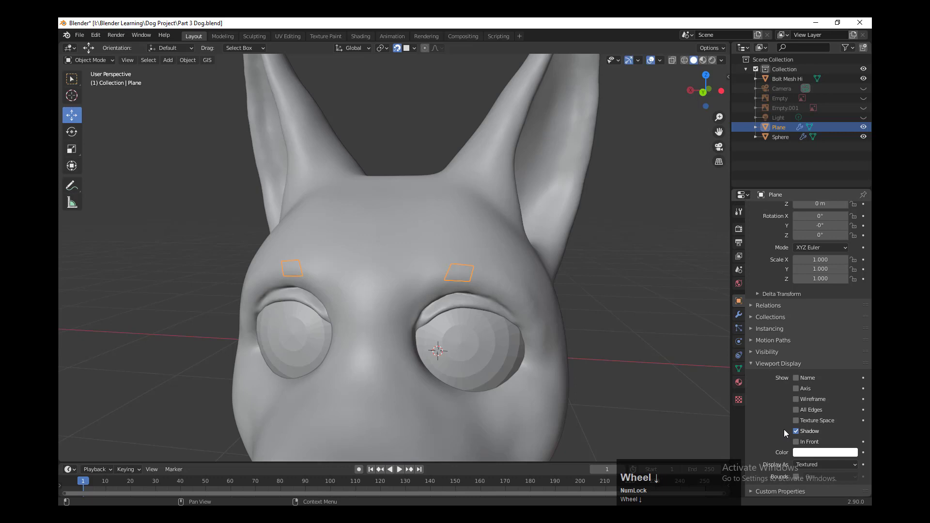
pyautogui.click(803, 443)
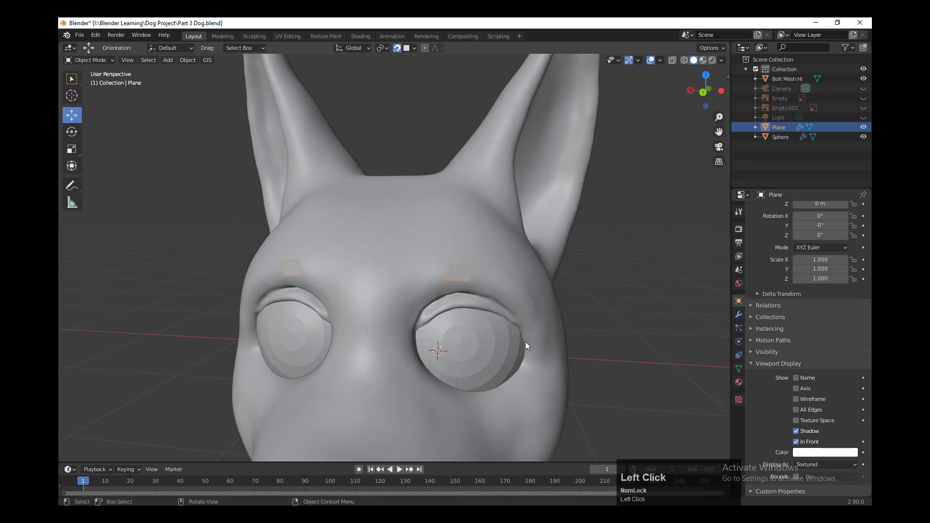
# Step: Set the brow plane's viewport display color to orange
pyautogui.moveTo(378, 311); pyautogui.dragTo(348, 331, button='middle')
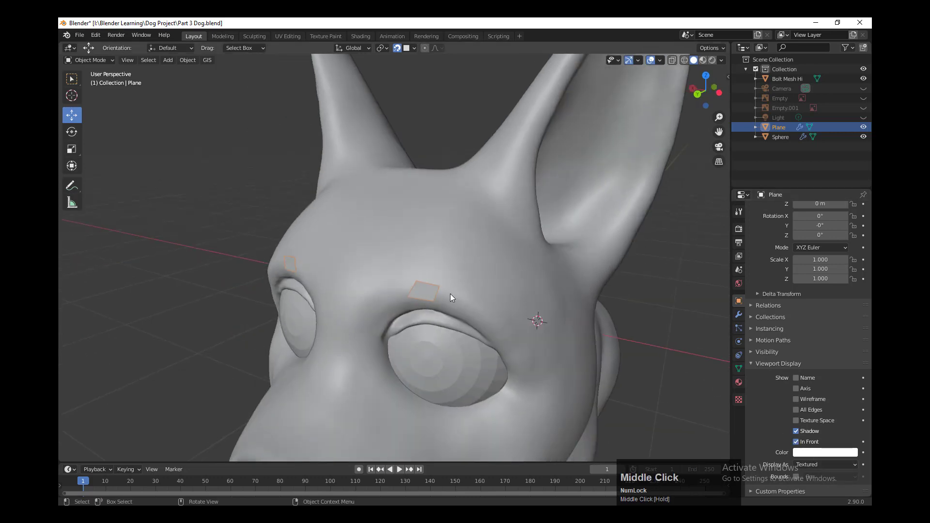
pyautogui.moveTo(450, 297); pyautogui.dragTo(444, 277, button='middle')
pyautogui.moveTo(413, 334); pyautogui.dragTo(509, 370, button='middle')
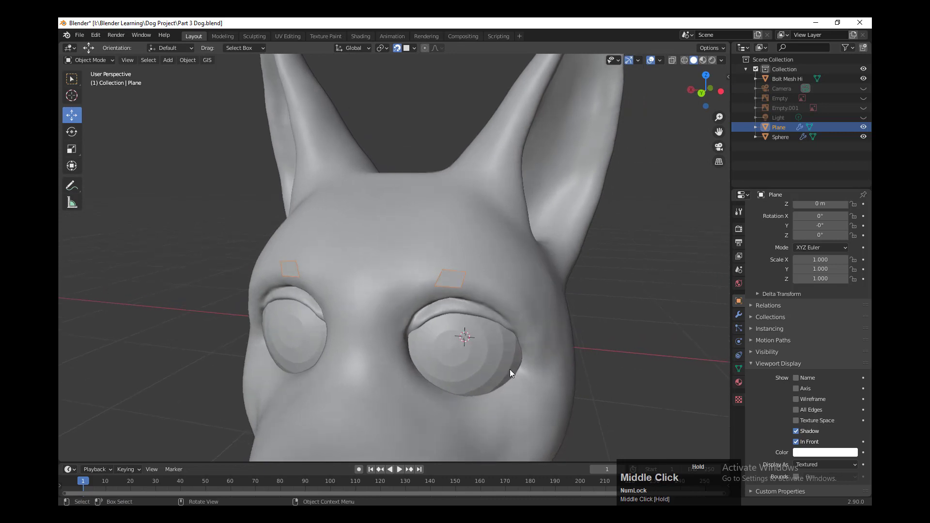
pyautogui.click(812, 453)
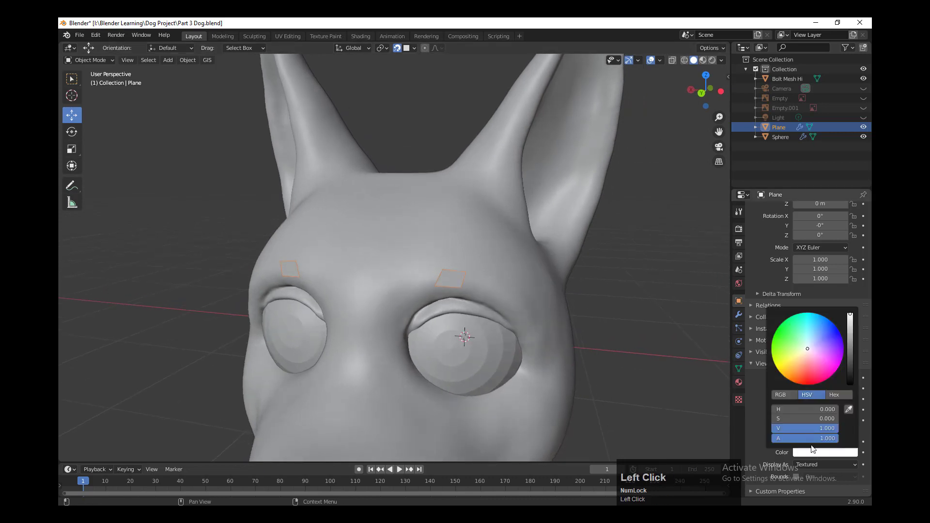
pyautogui.moveTo(808, 349)
pyautogui.mouseDown()
pyautogui.moveTo(808, 374)
pyautogui.moveTo(782, 351)
pyautogui.moveTo(800, 373)
pyautogui.mouseUp()
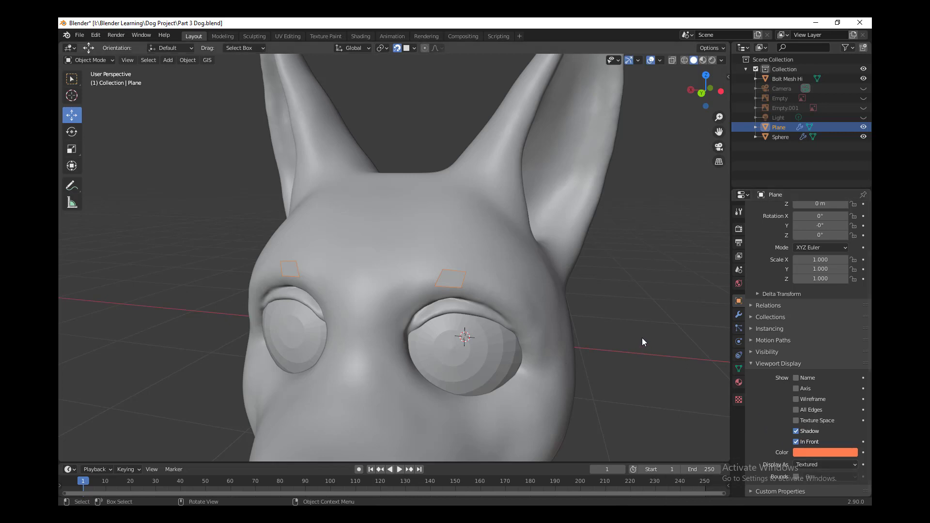
# Step: Switch the solid viewport shading color to Object so the plane shows its own display color
pyautogui.moveTo(624, 263); pyautogui.dragTo(627, 312, button='middle')
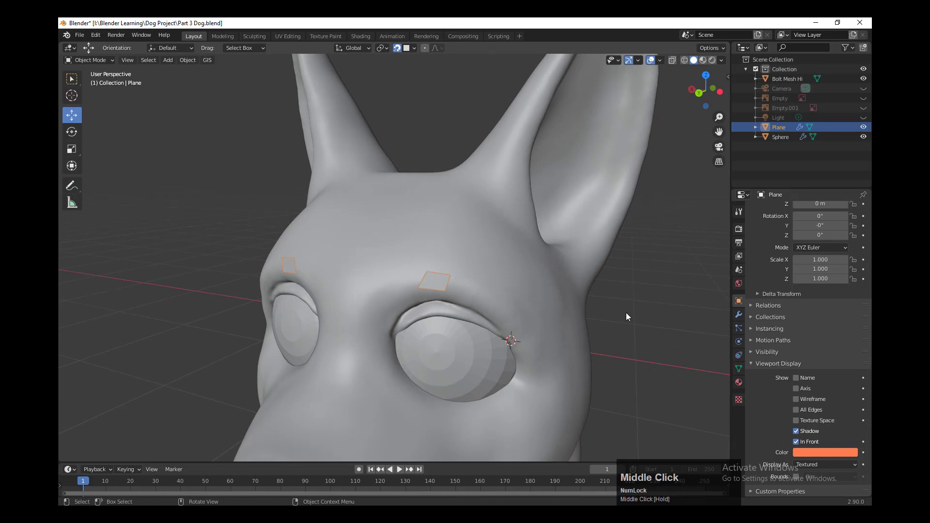
pyautogui.moveTo(608, 202); pyautogui.dragTo(673, 311, button='middle')
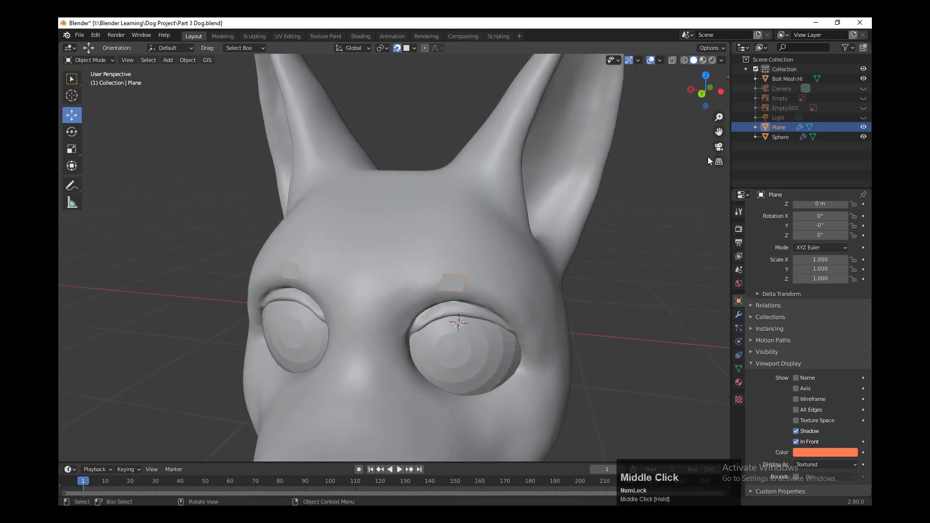
pyautogui.click(722, 60)
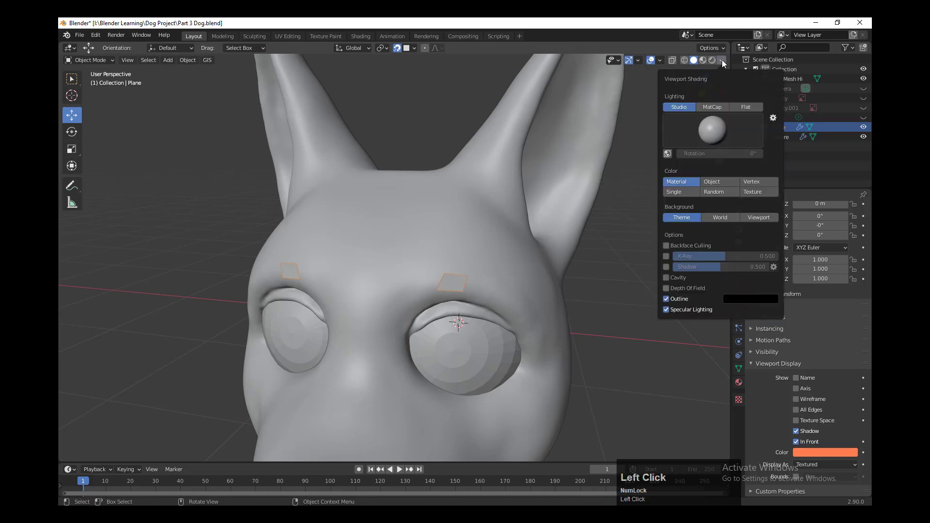
pyautogui.click(717, 183)
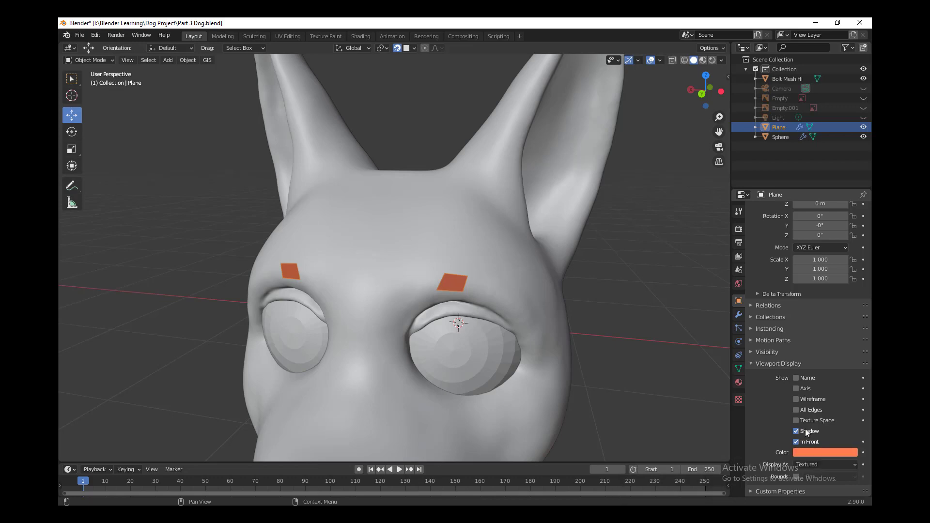
# Step: Enter Edit Mode on the brow plane and turn off the Hidden Wire overlay so its faces display filled
pyautogui.moveTo(649, 357); pyautogui.dragTo(430, 273, button='middle')
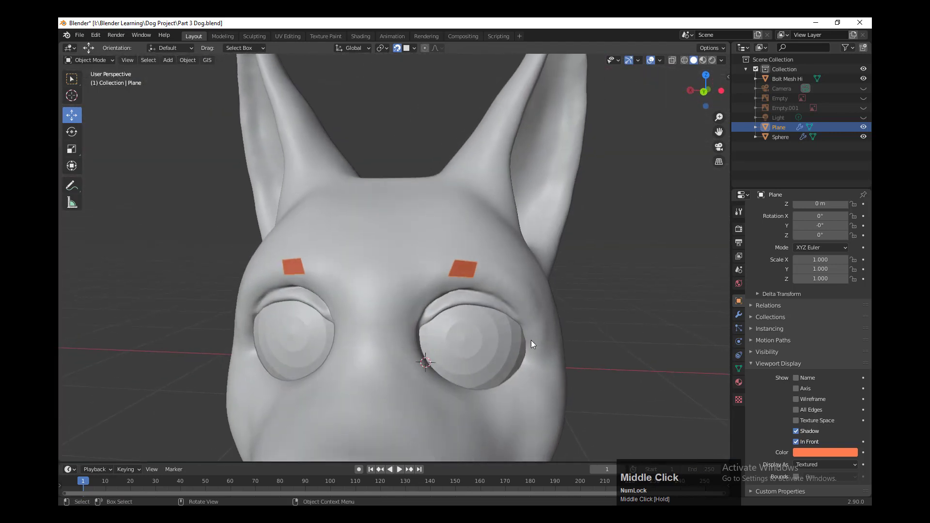
pyautogui.press('Tab')
pyautogui.moveTo(500, 310); pyautogui.dragTo(581, 306, button='middle')
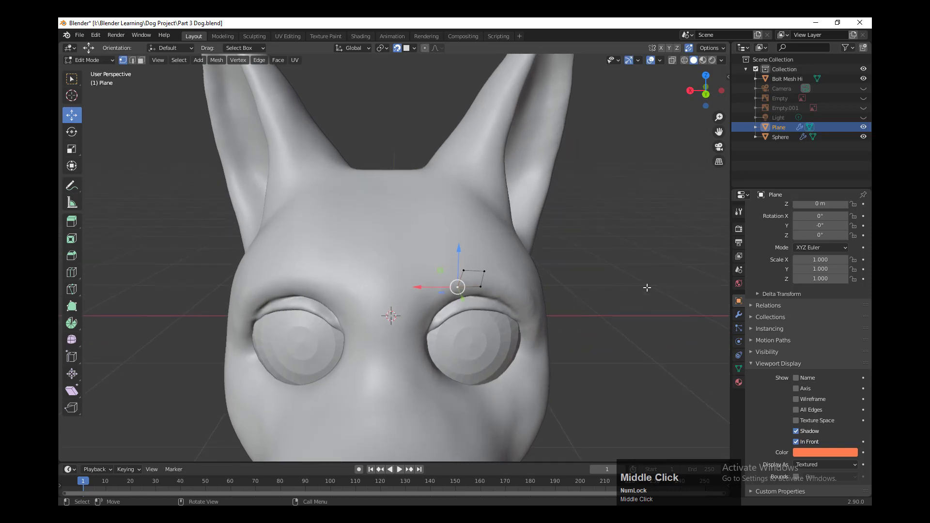
pyautogui.moveTo(647, 287); pyautogui.dragTo(635, 293, button='middle')
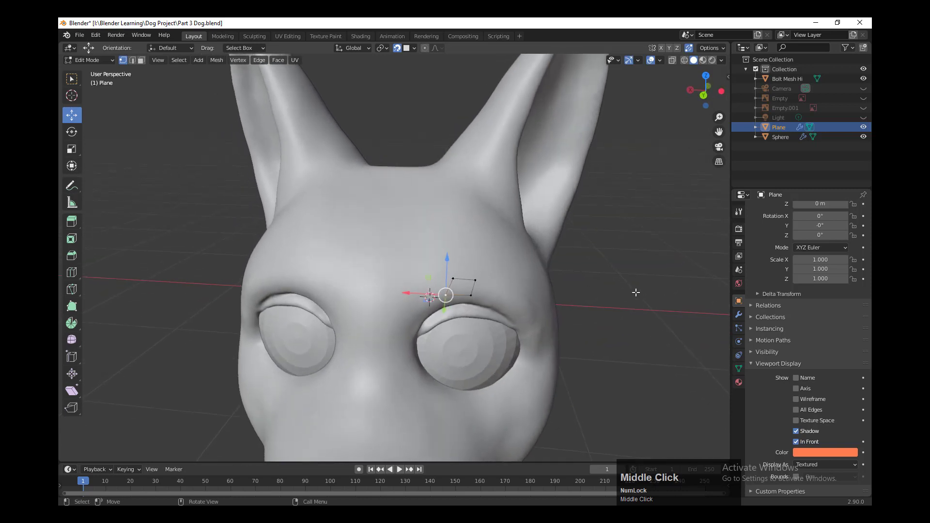
pyautogui.press('Tab')
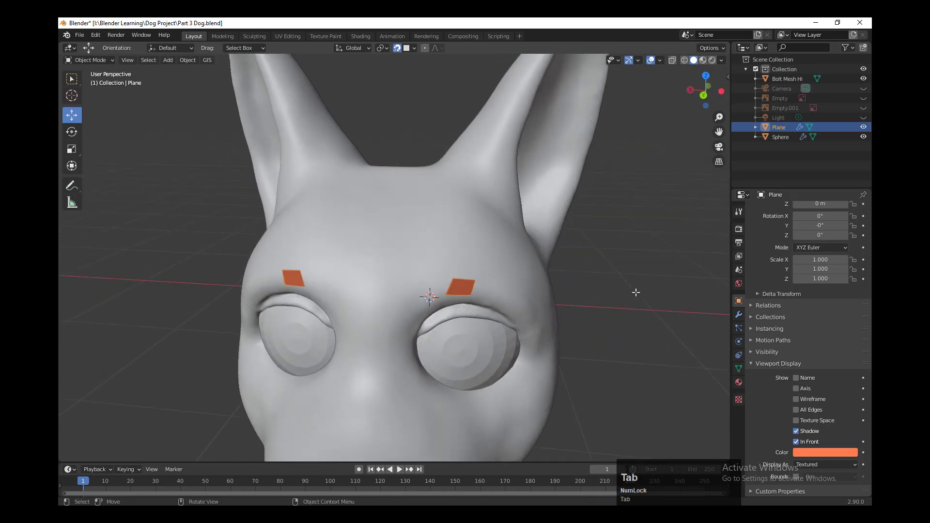
pyautogui.press('Tab')
pyautogui.moveTo(643, 312); pyautogui.dragTo(615, 307, button='middle')
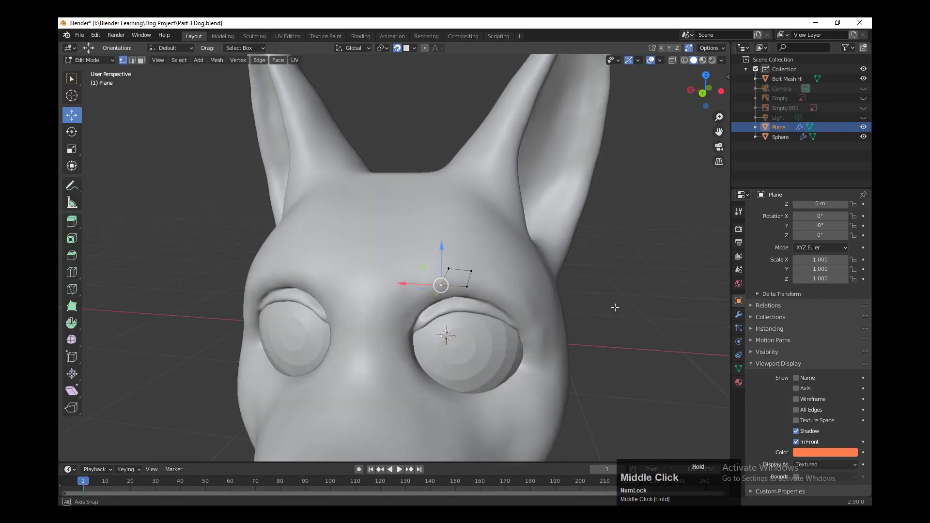
pyautogui.click(659, 61)
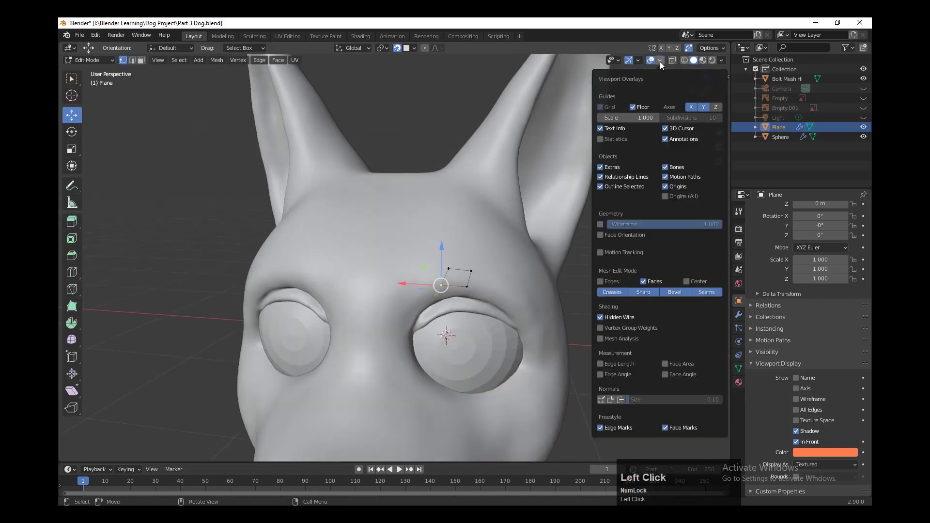
pyautogui.click(623, 317)
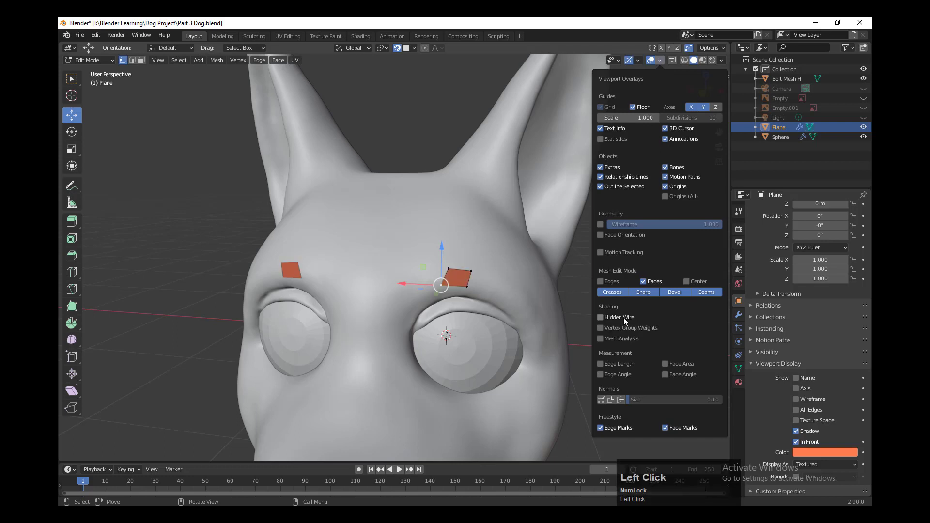
pyautogui.middleClick(668, 338)
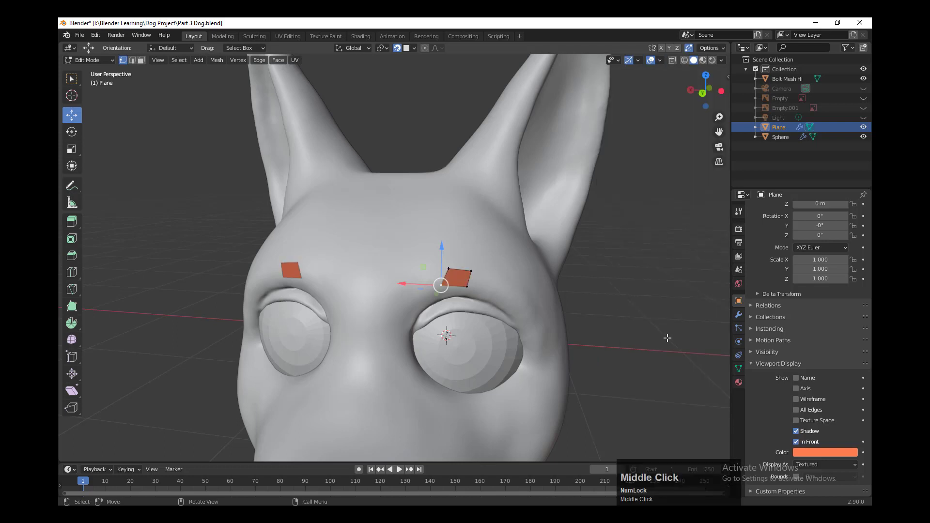
pyautogui.press('Tab')
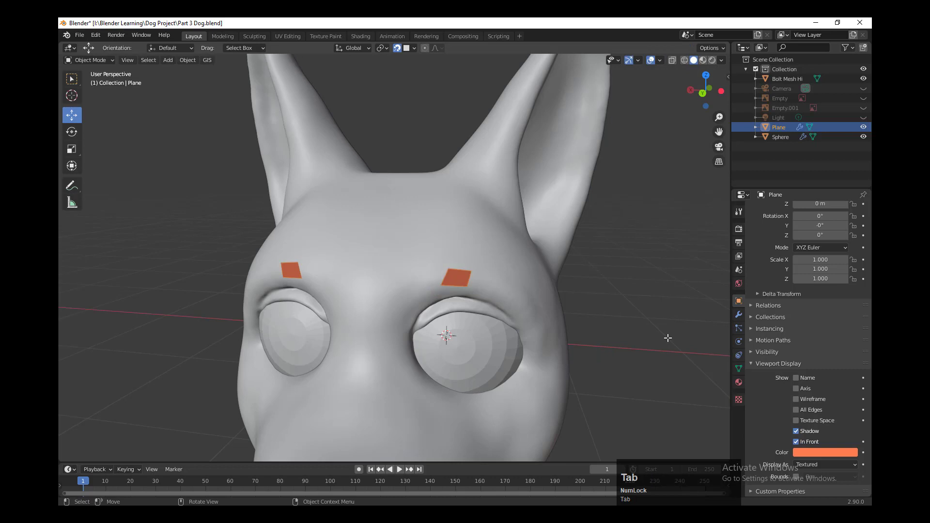
pyautogui.press('Tab')
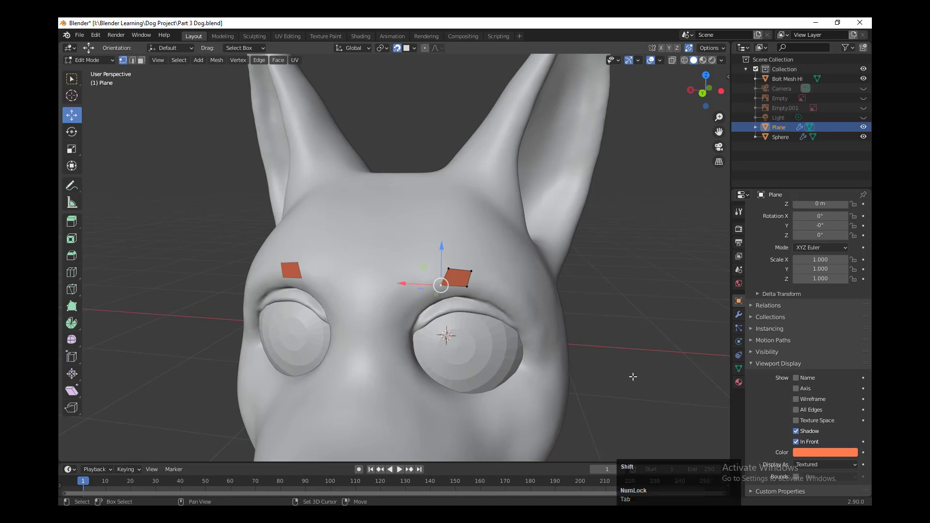
# Step: Activate Poly Build and extrude three quads from the brow face's outer edge, following the brow towards the outer eye corner
pyautogui.moveTo(633, 376); pyautogui.dragTo(339, 363, button='middle')
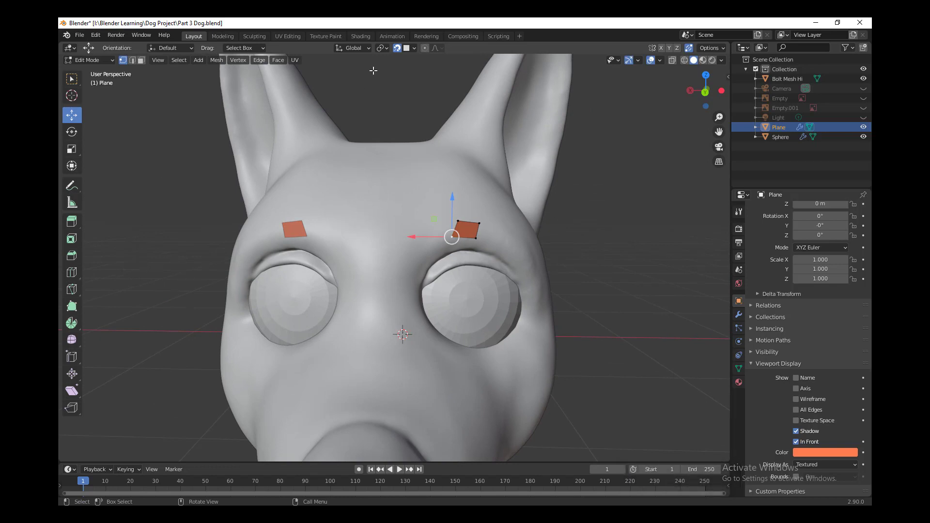
pyautogui.moveTo(570, 303); pyautogui.dragTo(571, 312, button='middle')
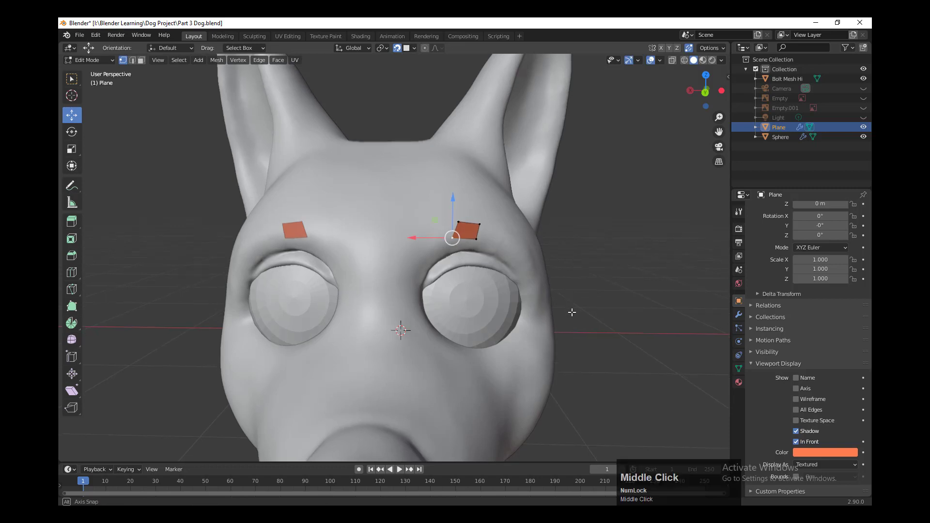
pyautogui.moveTo(645, 307); pyautogui.dragTo(462, 327, button='middle')
pyautogui.scroll(-2, 629, 361)
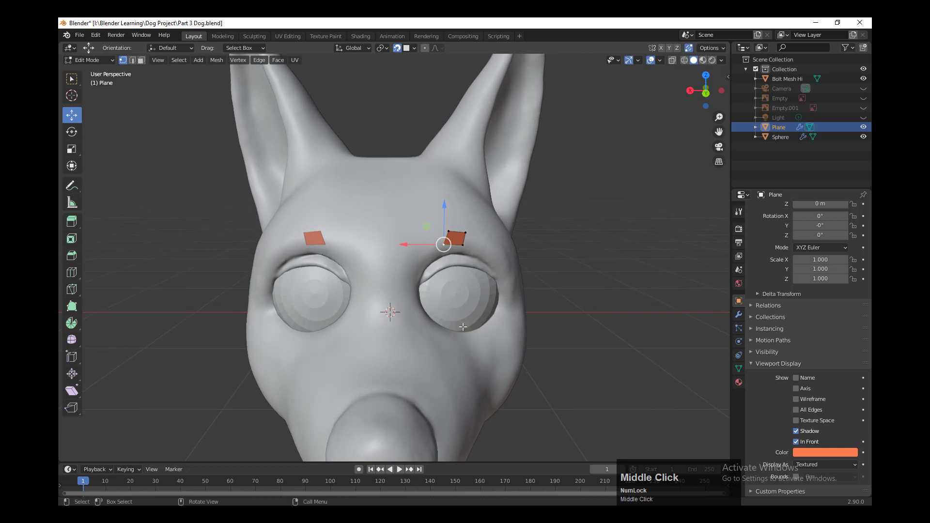
pyautogui.click(72, 307)
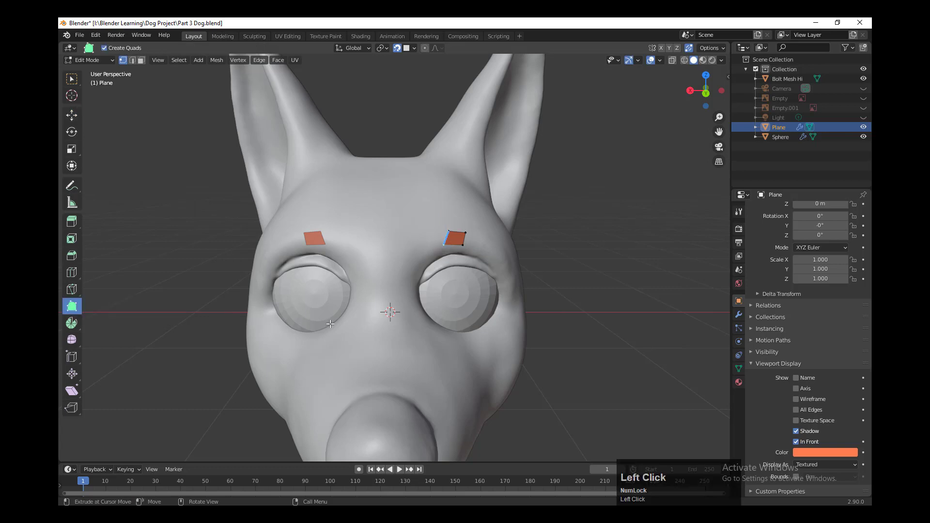
pyautogui.moveTo(499, 240); pyautogui.dragTo(584, 293, button='middle')
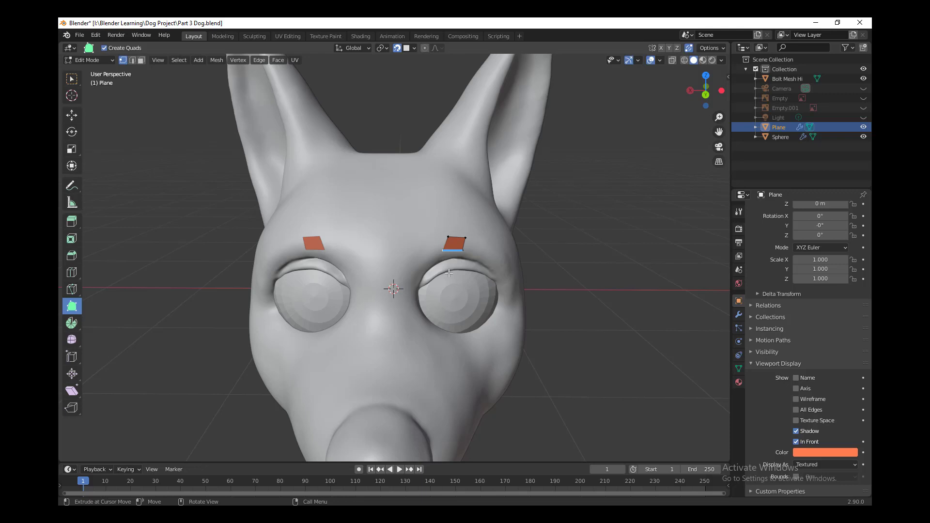
pyautogui.moveTo(436, 249); pyautogui.dragTo(466, 254, button='middle')
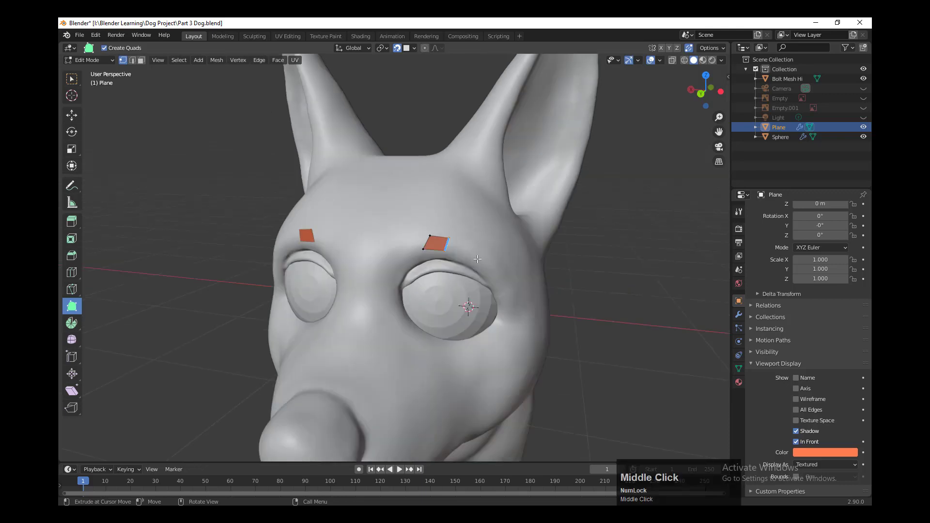
pyautogui.click(469, 256)
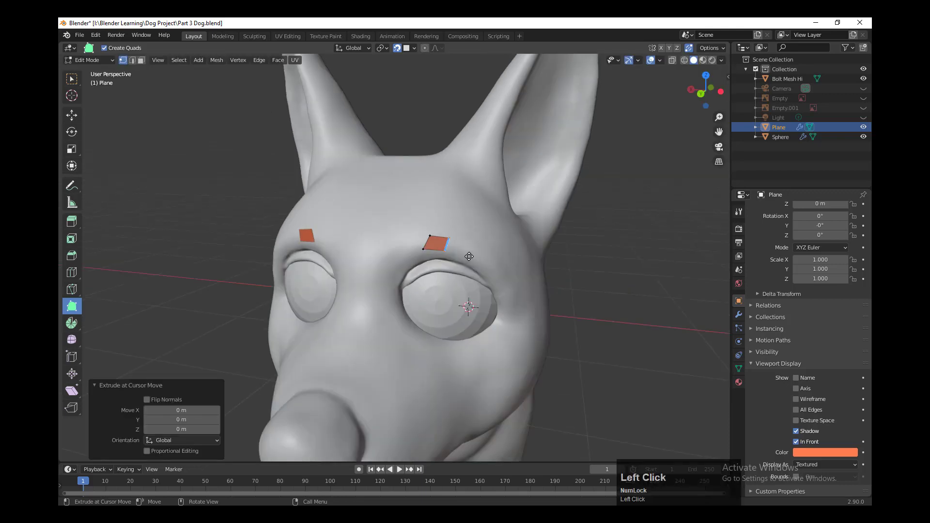
pyautogui.moveTo(474, 260); pyautogui.dragTo(521, 330)
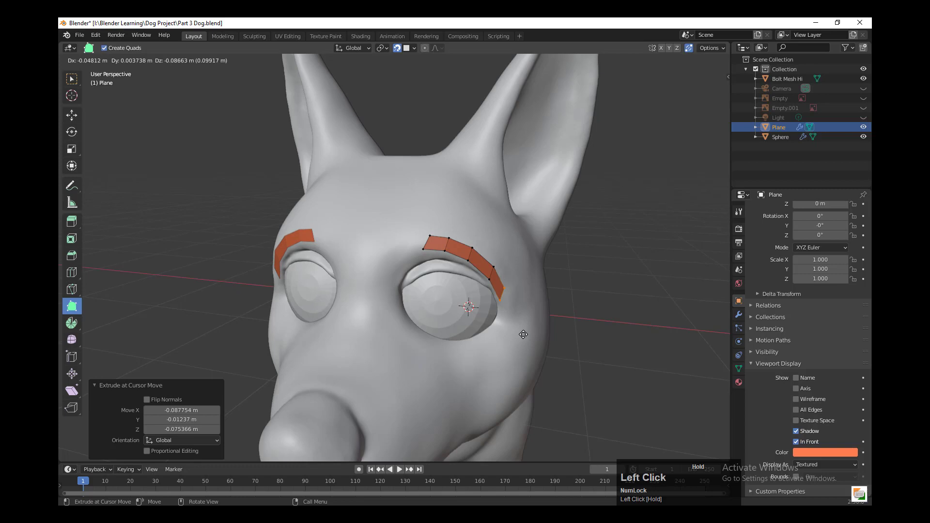
# Step: Extrude one quad from the brow strip's inner edge towards the bridge of the nose
pyautogui.moveTo(520, 329); pyautogui.dragTo(537, 307, button='middle')
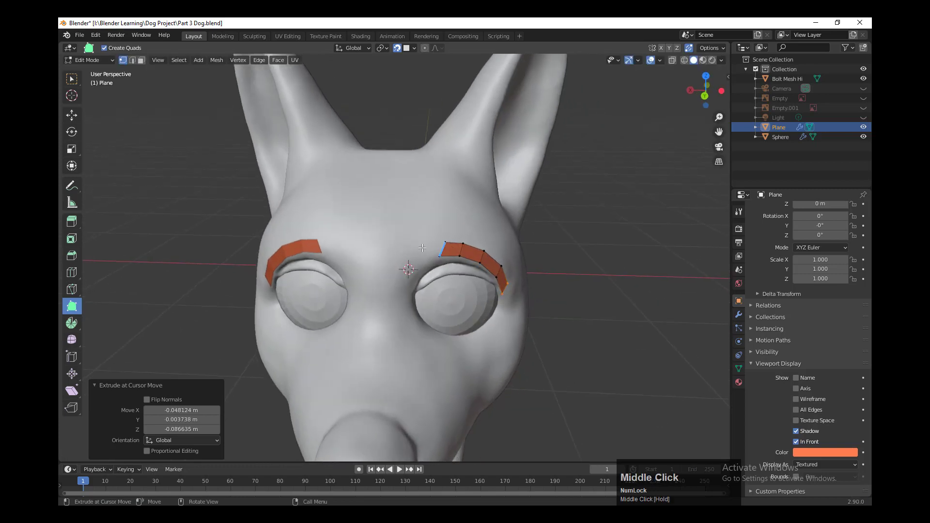
pyautogui.moveTo(422, 248)
pyautogui.mouseDown()
pyautogui.moveTo(410, 251)
pyautogui.moveTo(432, 243)
pyautogui.mouseUp()
pyautogui.moveTo(524, 313); pyautogui.dragTo(508, 293, button='middle')
pyautogui.scroll(3, 510, 297)
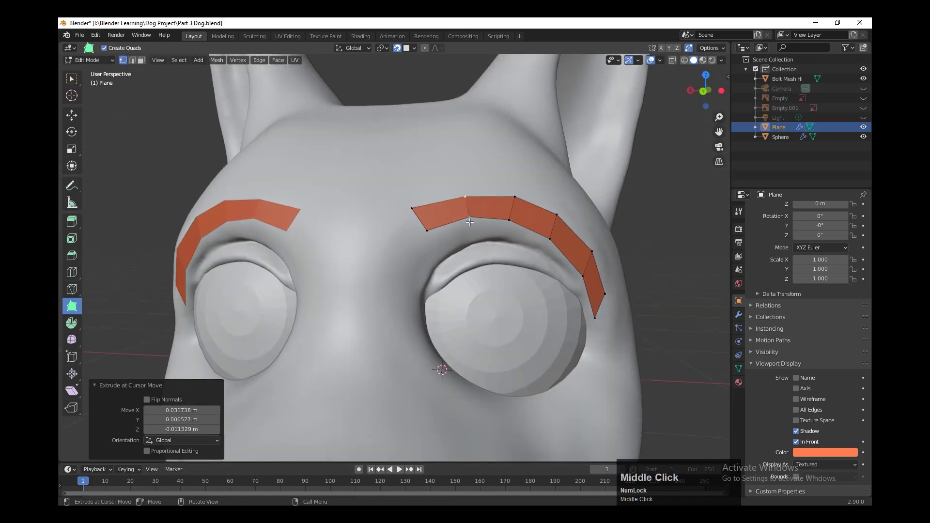
# Step: Reposition the vertices of the strip's inner quads so they curve down along the upper eyelid
pyautogui.moveTo(470, 222); pyautogui.dragTo(507, 236)
pyautogui.moveTo(426, 230); pyautogui.dragTo(441, 255)
pyautogui.moveTo(411, 208); pyautogui.dragTo(423, 231)
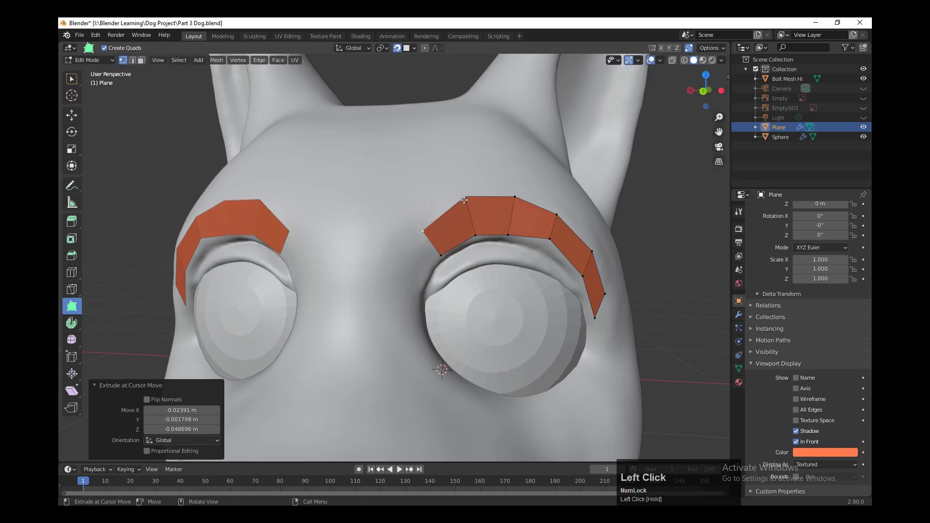
pyautogui.moveTo(464, 200); pyautogui.dragTo(461, 208)
pyautogui.moveTo(515, 197); pyautogui.dragTo(469, 213)
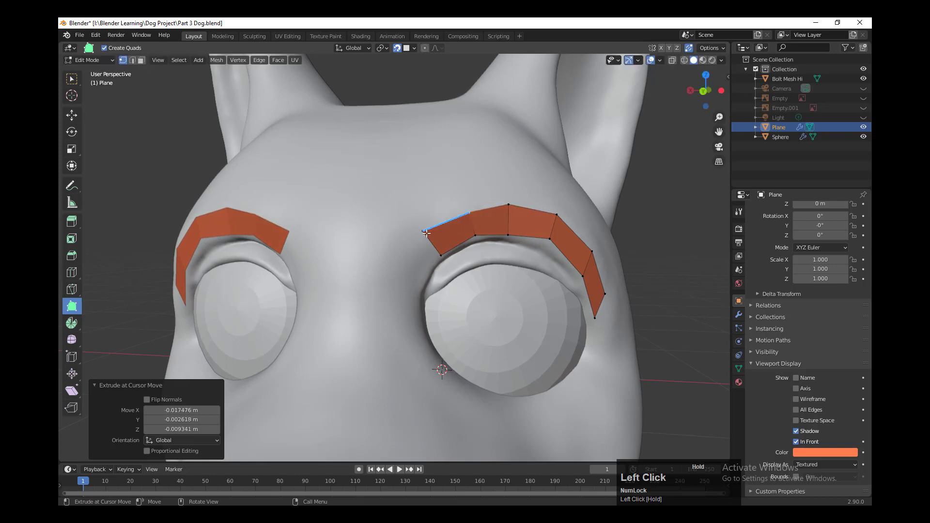
pyautogui.moveTo(426, 233); pyautogui.dragTo(432, 243)
# Step: Reposition the vertices of the strip's outer quads to even out the band's width around the upper outer eye
pyautogui.moveTo(469, 212); pyautogui.dragTo(548, 227)
pyautogui.moveTo(584, 272); pyautogui.dragTo(590, 262)
pyautogui.moveTo(599, 319)
pyautogui.mouseDown()
pyautogui.moveTo(600, 301)
pyautogui.moveTo(604, 309)
pyautogui.moveTo(589, 309)
pyautogui.mouseUp()
pyautogui.moveTo(605, 337); pyautogui.dragTo(548, 223, button='middle')
pyautogui.scroll(2, 548, 222)
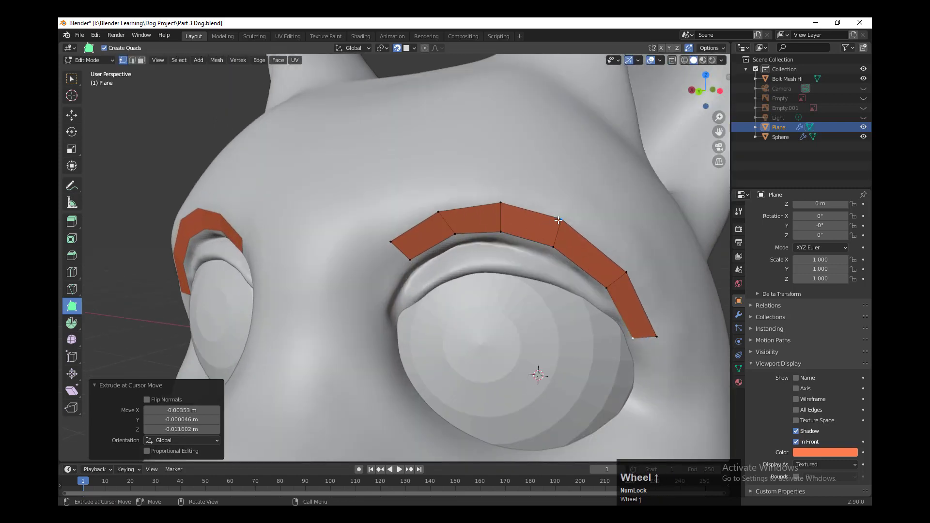
pyautogui.moveTo(559, 220); pyautogui.dragTo(568, 225)
# Step: Delete the strip's outermost quad and rebuild that end with two shorter quads running down to the outer eye corner
pyautogui.scroll(-3, 620, 302)
pyautogui.moveTo(592, 311); pyautogui.dragTo(589, 311, button='middle')
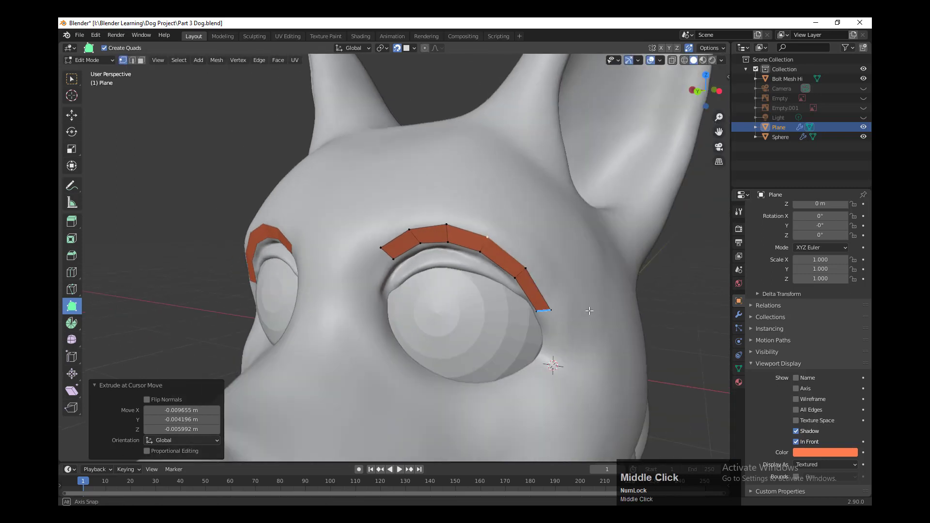
pyautogui.scroll(-2, 590, 311)
pyautogui.moveTo(519, 339); pyautogui.dragTo(513, 259, button='middle')
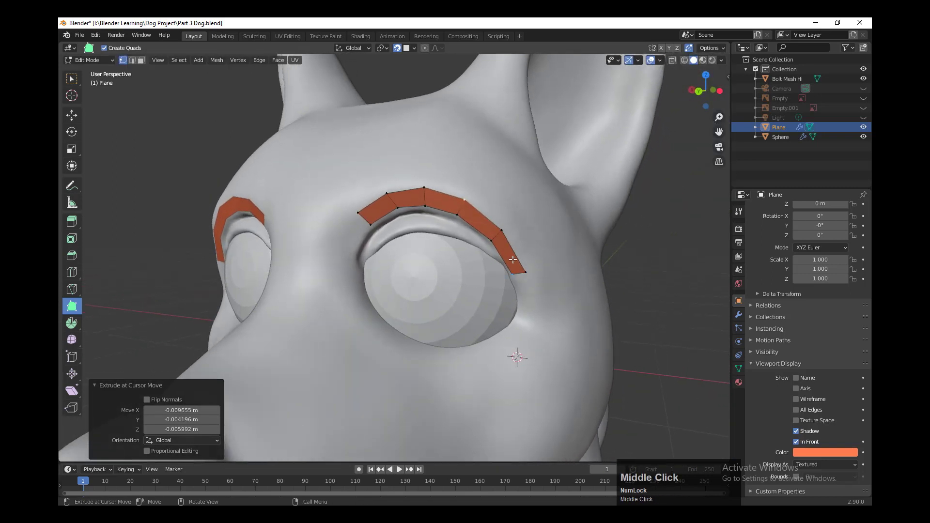
pyautogui.press('shift')
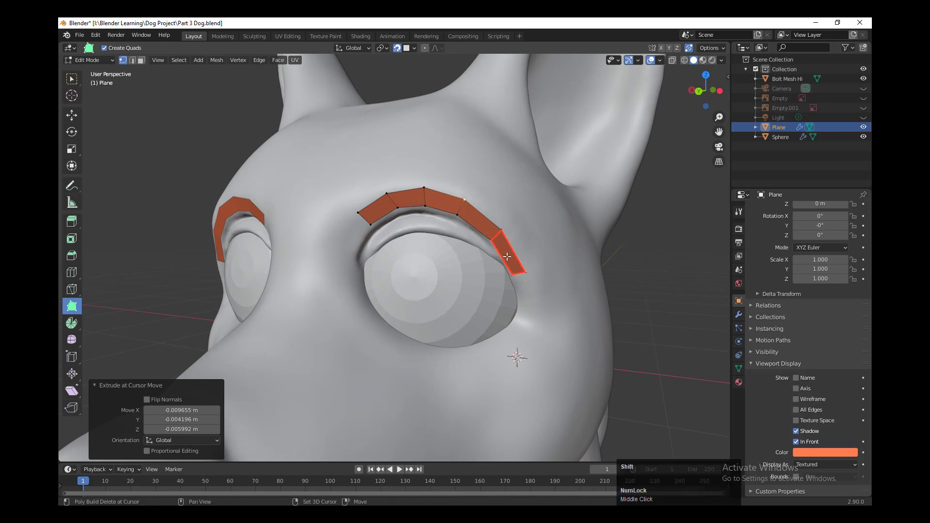
pyautogui.keyDown('shift'); pyautogui.click(507, 257); pyautogui.keyUp('shift')
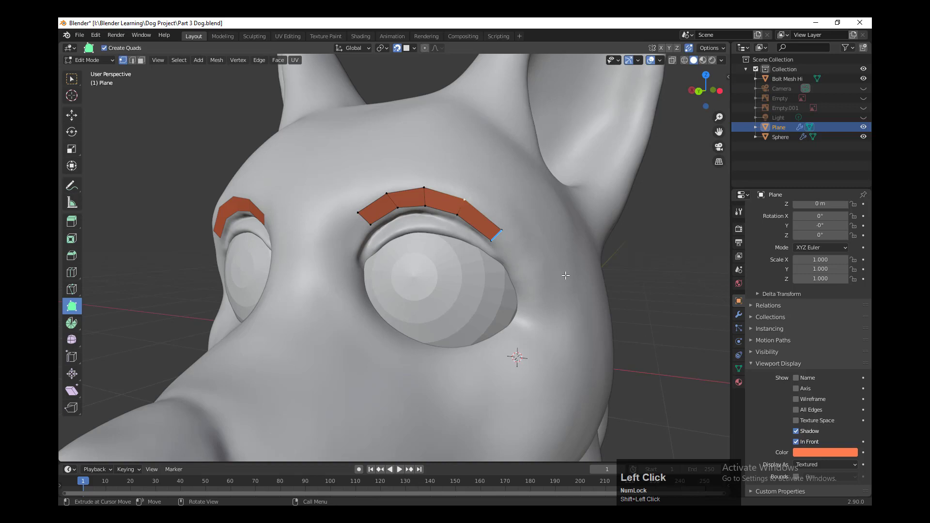
pyautogui.click(524, 275)
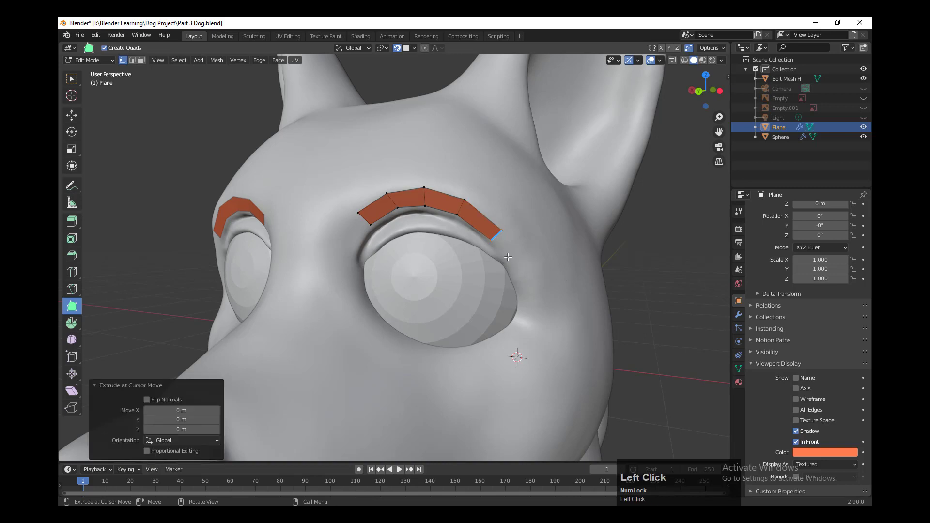
pyautogui.moveTo(507, 257); pyautogui.dragTo(538, 339)
# Step: Extrude three quads from the strip's inner end down around the inner eye corner
pyautogui.moveTo(538, 339); pyautogui.dragTo(382, 225, button='middle')
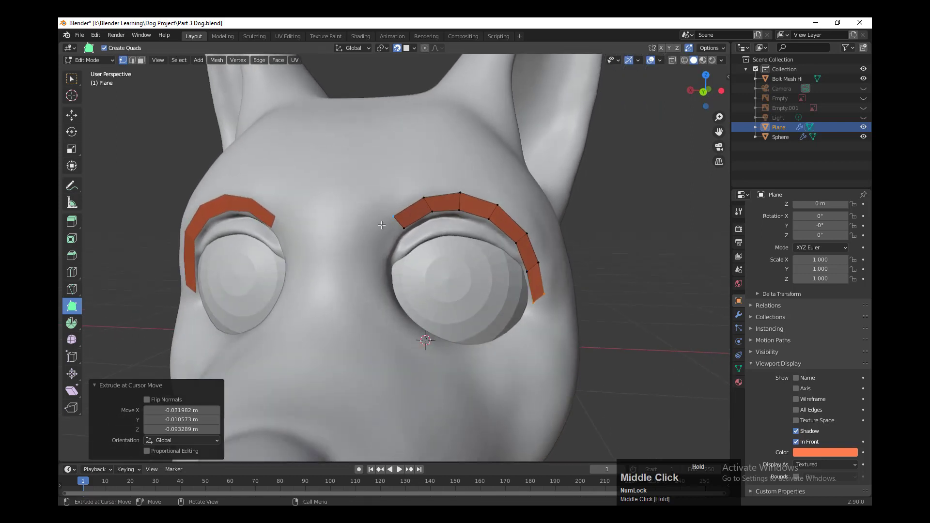
pyautogui.moveTo(382, 236); pyautogui.dragTo(364, 261)
pyautogui.moveTo(372, 293); pyautogui.dragTo(422, 386)
pyautogui.moveTo(403, 335); pyautogui.dragTo(315, 294, button='middle')
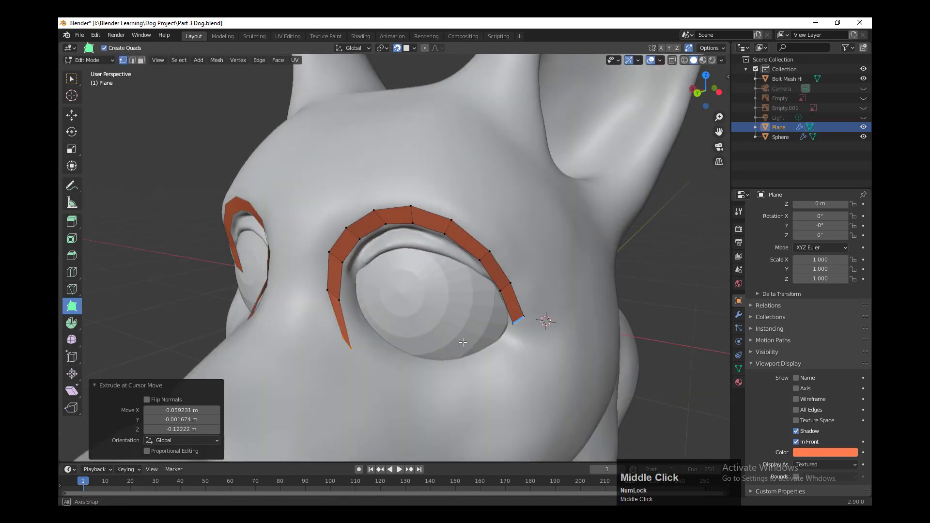
# Step: Adjust the vertices of the new inner-corner quads to follow the eye socket with a more even width
pyautogui.moveTo(338, 301)
pyautogui.mouseDown()
pyautogui.moveTo(339, 334)
pyautogui.moveTo(361, 334)
pyautogui.moveTo(353, 351)
pyautogui.moveTo(334, 304)
pyautogui.moveTo(350, 299)
pyautogui.mouseUp()
pyautogui.moveTo(342, 263)
pyautogui.mouseDown()
pyautogui.moveTo(344, 282)
pyautogui.moveTo(333, 273)
pyautogui.mouseUp()
pyautogui.moveTo(391, 328); pyautogui.dragTo(425, 314, button='middle')
pyautogui.moveTo(400, 206)
pyautogui.mouseDown()
pyautogui.moveTo(390, 210)
pyautogui.moveTo(403, 222)
pyautogui.mouseUp()
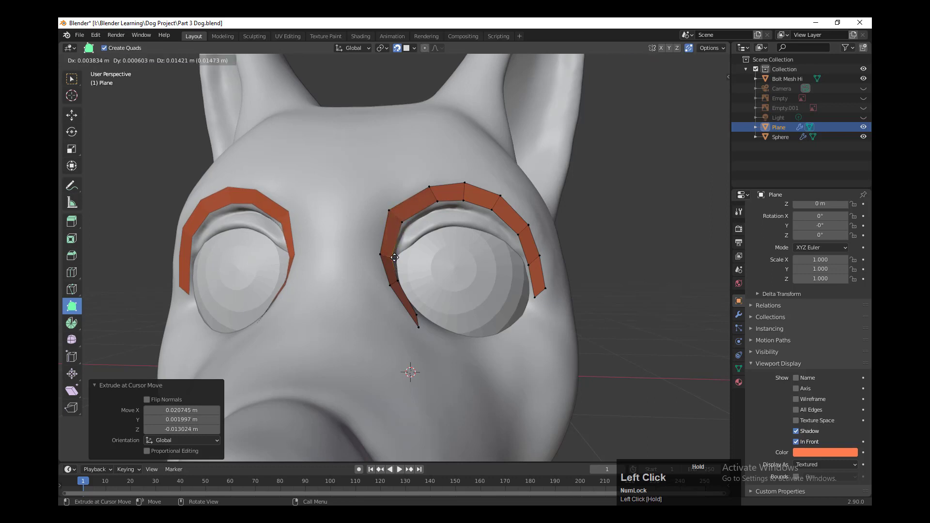
pyautogui.moveTo(381, 254); pyautogui.dragTo(378, 256)
pyautogui.moveTo(378, 256); pyautogui.dragTo(386, 304, button='middle')
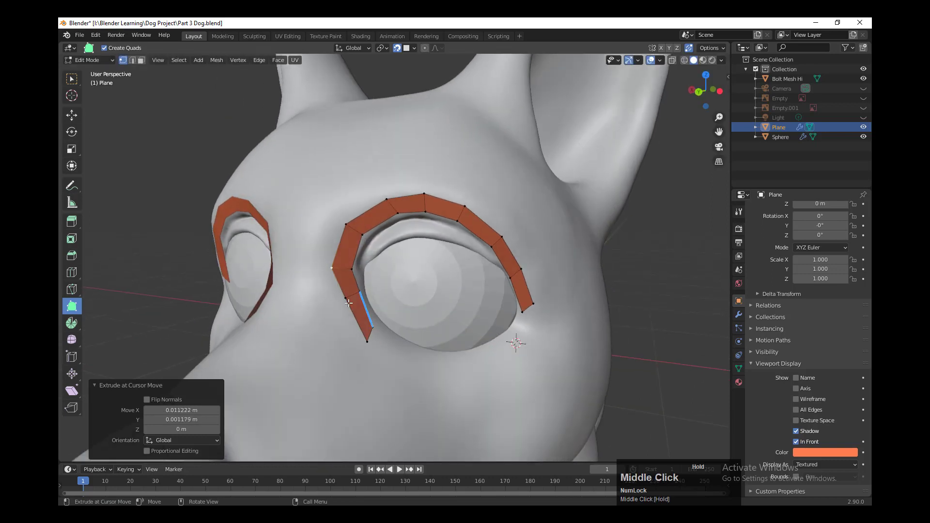
pyautogui.moveTo(345, 298); pyautogui.dragTo(343, 301)
pyautogui.moveTo(371, 330); pyautogui.dragTo(365, 336)
# Step: Shift the upper brow vertices to smooth the arc and spacing of the quads above the eye
pyautogui.moveTo(392, 258); pyautogui.dragTo(421, 222, button='middle')
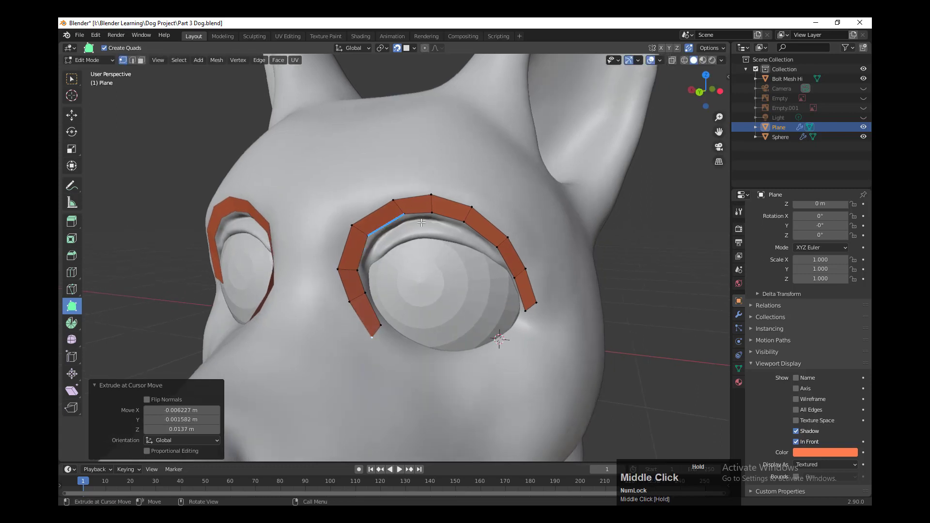
pyautogui.moveTo(393, 202); pyautogui.dragTo(400, 196)
pyautogui.moveTo(400, 196); pyautogui.dragTo(409, 201, button='middle')
pyautogui.moveTo(407, 205)
pyautogui.mouseDown()
pyautogui.moveTo(413, 219)
pyautogui.moveTo(398, 220)
pyautogui.moveTo(392, 207)
pyautogui.mouseUp()
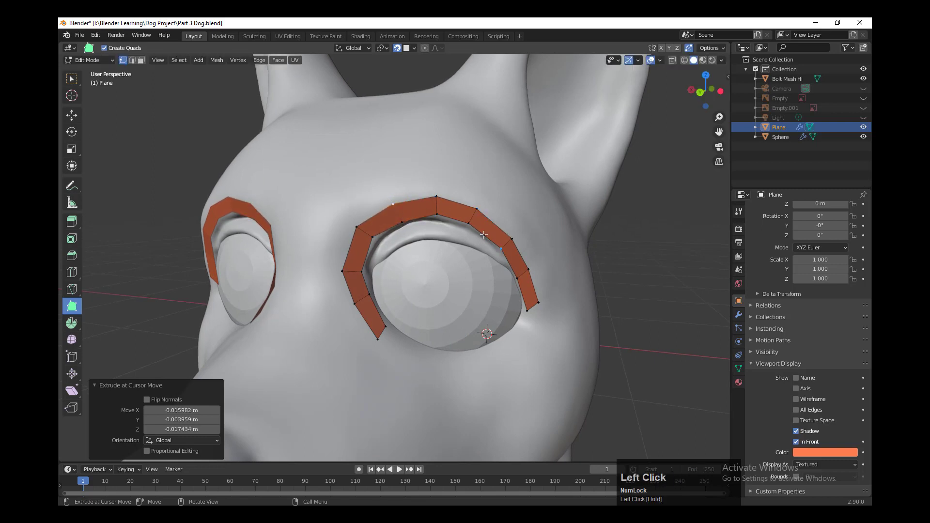
pyautogui.moveTo(477, 219); pyautogui.dragTo(480, 225)
# Step: Adjust the vertices at the strip's outer end so its last quads fit the outer eye corner
pyautogui.moveTo(538, 304); pyautogui.dragTo(540, 313)
pyautogui.moveTo(518, 278); pyautogui.dragTo(516, 276)
pyautogui.moveTo(527, 305); pyautogui.dragTo(530, 292, button='middle')
pyautogui.moveTo(531, 292); pyautogui.dragTo(526, 291)
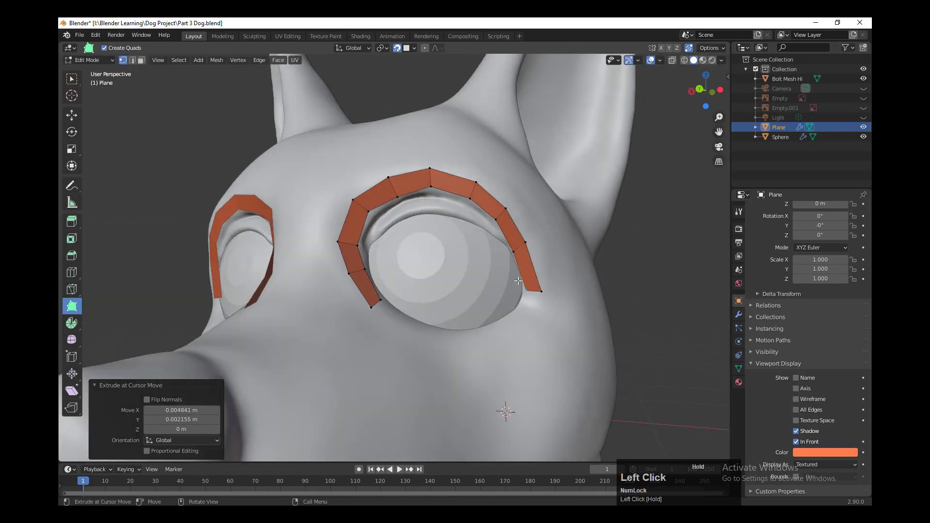
pyautogui.moveTo(516, 255); pyautogui.dragTo(529, 243)
pyautogui.moveTo(542, 291)
pyautogui.mouseDown()
pyautogui.moveTo(522, 284)
pyautogui.moveTo(541, 285)
pyautogui.mouseUp()
# Step: Extrude two quads from the strip's outer end to wrap under the outer eye corner and adjust their outer vertices
pyautogui.moveTo(569, 319); pyautogui.dragTo(510, 306, button='middle')
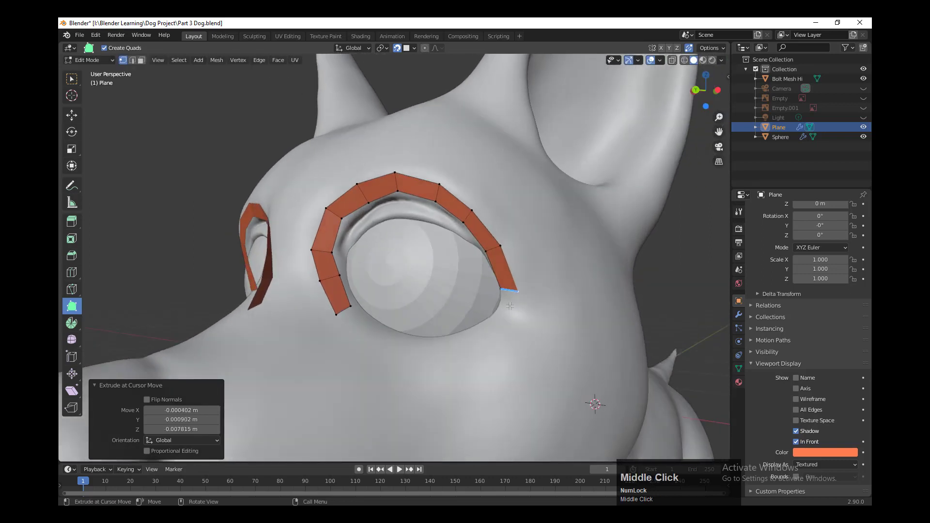
pyautogui.moveTo(513, 315)
pyautogui.mouseDown()
pyautogui.moveTo(508, 340)
pyautogui.moveTo(508, 318)
pyautogui.moveTo(553, 334)
pyautogui.moveTo(527, 320)
pyautogui.moveTo(531, 314)
pyautogui.moveTo(499, 308)
pyautogui.mouseUp()
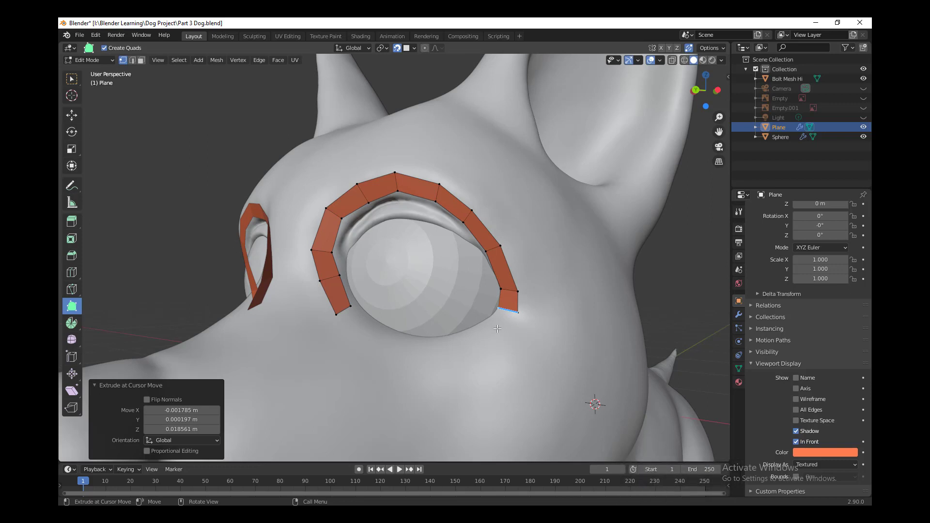
pyautogui.moveTo(491, 332); pyautogui.dragTo(467, 353)
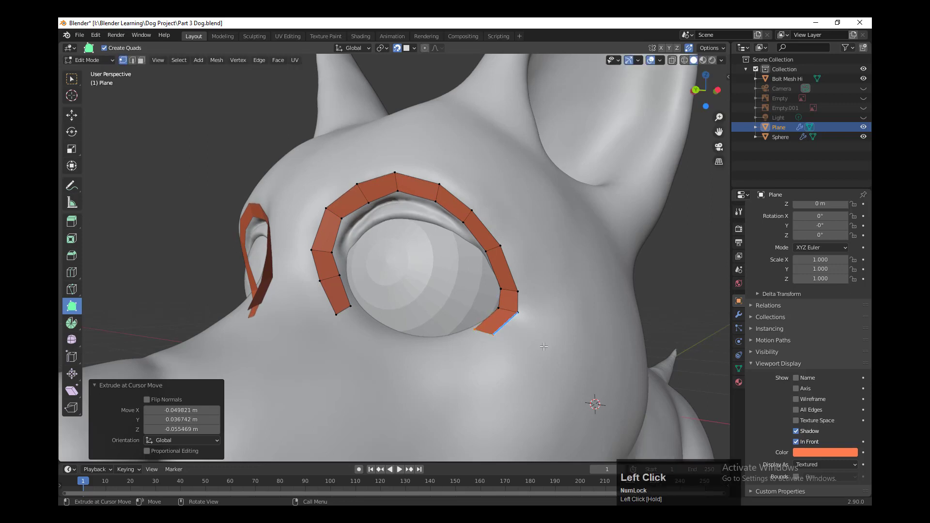
pyautogui.moveTo(543, 347); pyautogui.dragTo(535, 328, button='middle')
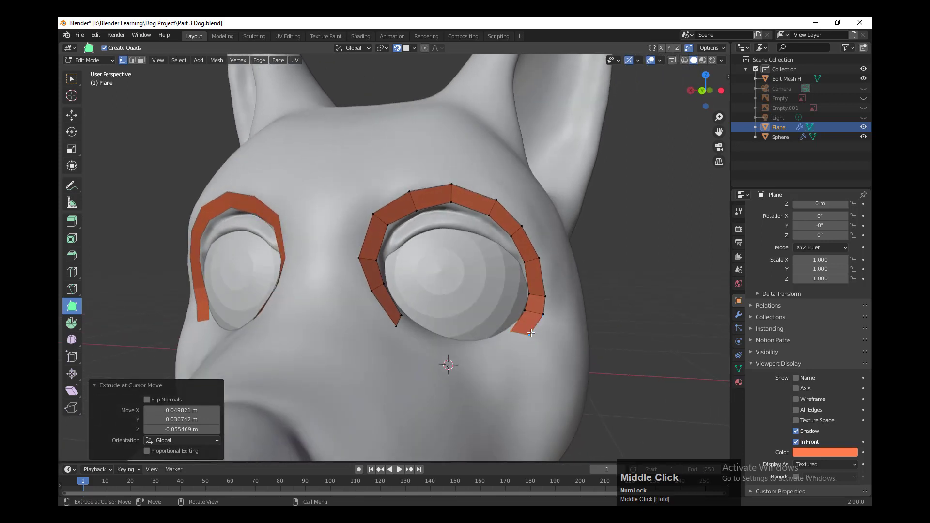
pyautogui.moveTo(532, 333)
pyautogui.mouseDown()
pyautogui.moveTo(543, 325)
pyautogui.moveTo(526, 314)
pyautogui.moveTo(547, 292)
pyautogui.moveTo(544, 322)
pyautogui.mouseUp()
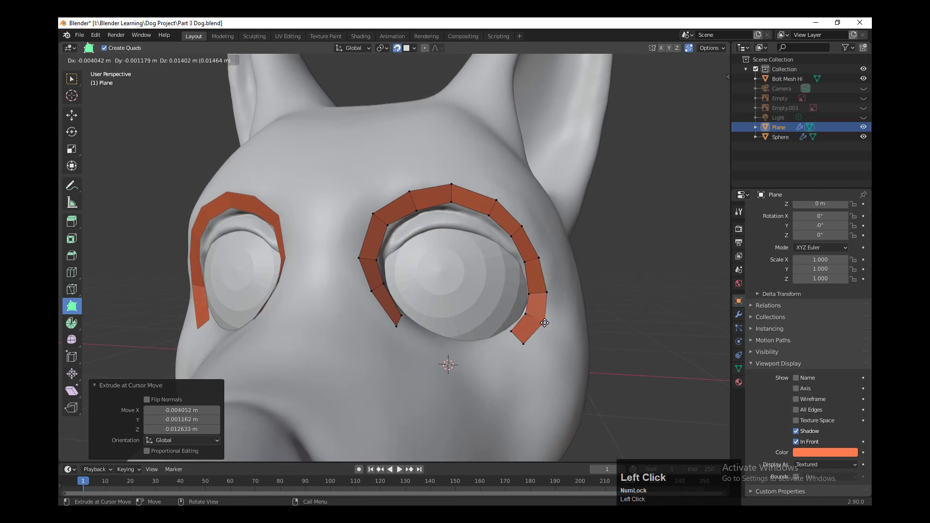
# Step: Extrude quads from both ends of the strip along the lower eyelid until the two ends meet
pyautogui.moveTo(544, 322); pyautogui.dragTo(505, 355, button='middle')
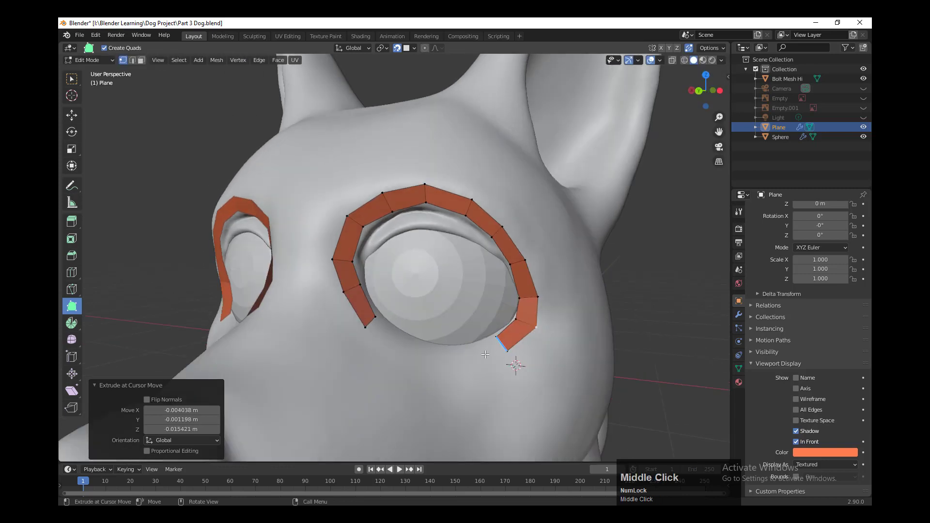
pyautogui.moveTo(485, 354); pyautogui.dragTo(441, 365)
pyautogui.moveTo(446, 352); pyautogui.dragTo(447, 346)
pyautogui.moveTo(385, 331); pyautogui.dragTo(511, 365)
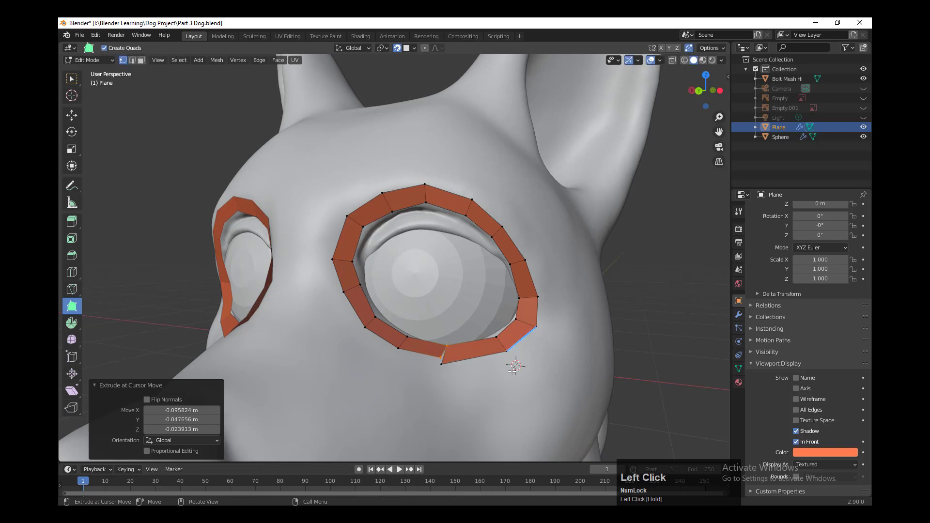
# Step: Close the remaining gap at the lower eyelid by moving its vertices together, completing the quad loop around the eye
pyautogui.moveTo(511, 366); pyautogui.dragTo(497, 388, button='middle')
pyautogui.scroll(2, 497, 389)
pyautogui.keyDown('shift'); pyautogui.moveTo(465, 431); pyautogui.dragTo(480, 316, button='middle'); pyautogui.keyUp('shift')
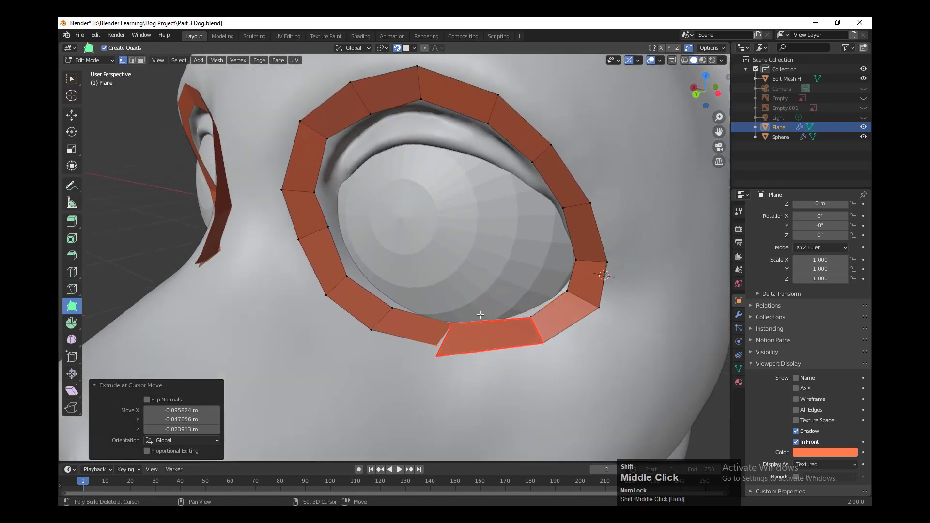
pyautogui.moveTo(451, 324); pyautogui.dragTo(442, 349)
pyautogui.scroll(-4, 477, 335)
pyautogui.moveTo(478, 334); pyautogui.dragTo(520, 377, button='middle')
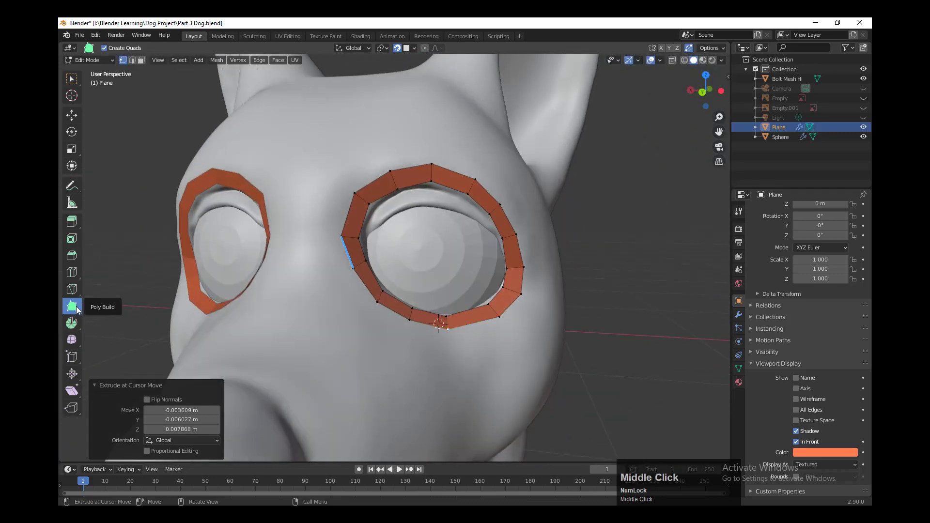
pyautogui.moveTo(609, 284); pyautogui.dragTo(618, 297, button='middle')
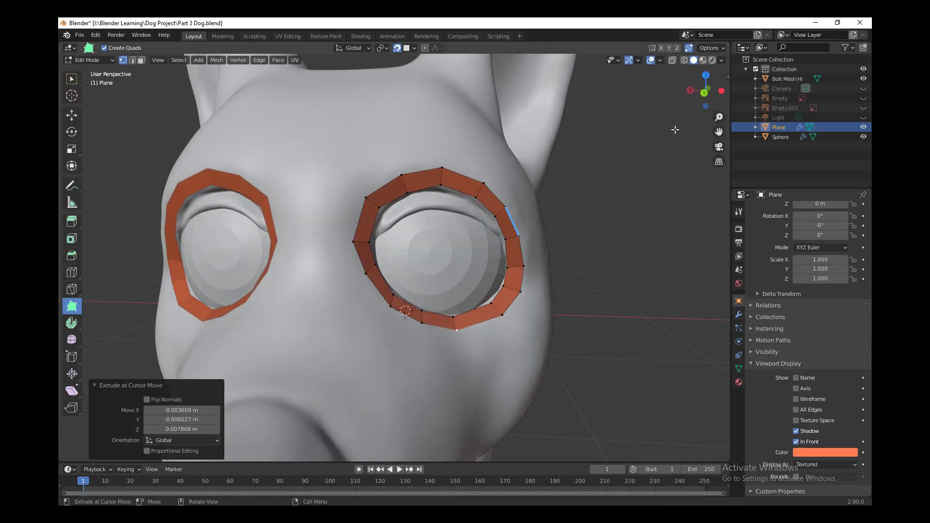
# Step: Set the Auto Merge threshold to 0.02 m and enable Split Edges & Faces
pyautogui.press('n')
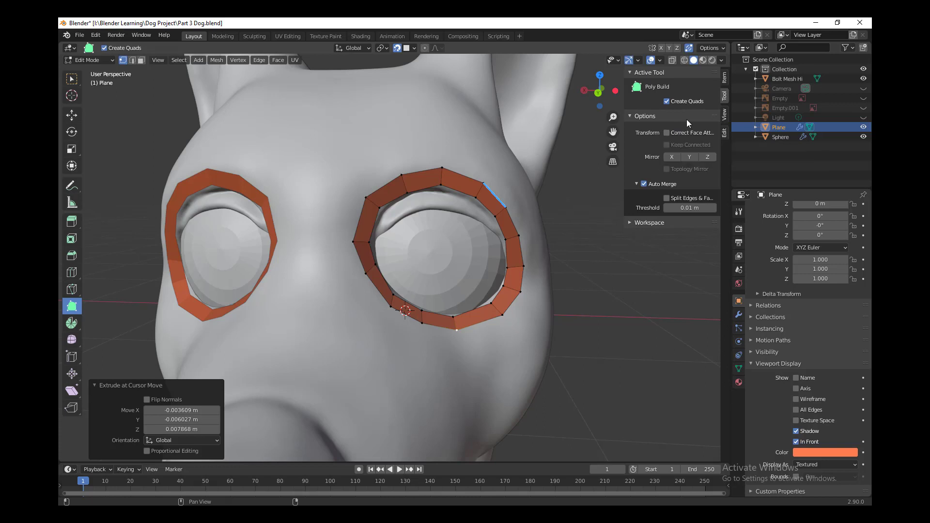
pyautogui.click(700, 208)
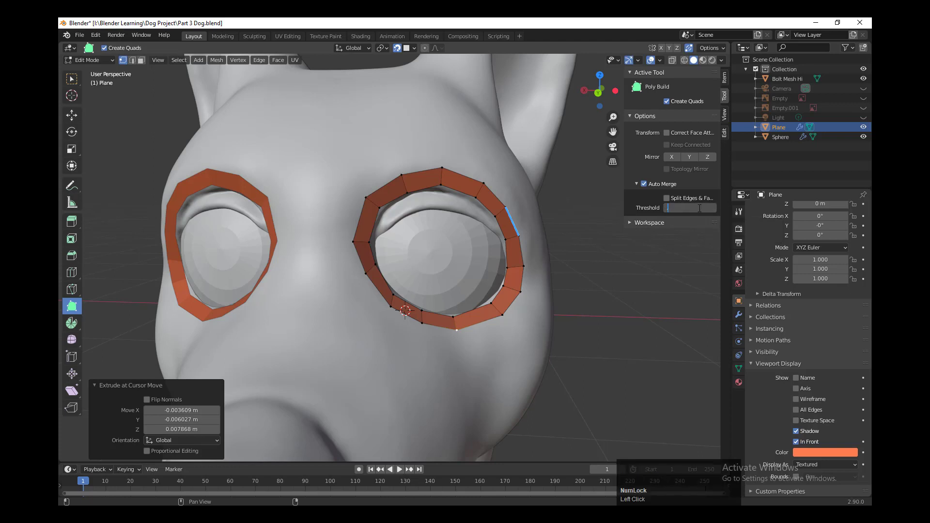
pyautogui.write('02')
pyautogui.press('Return')
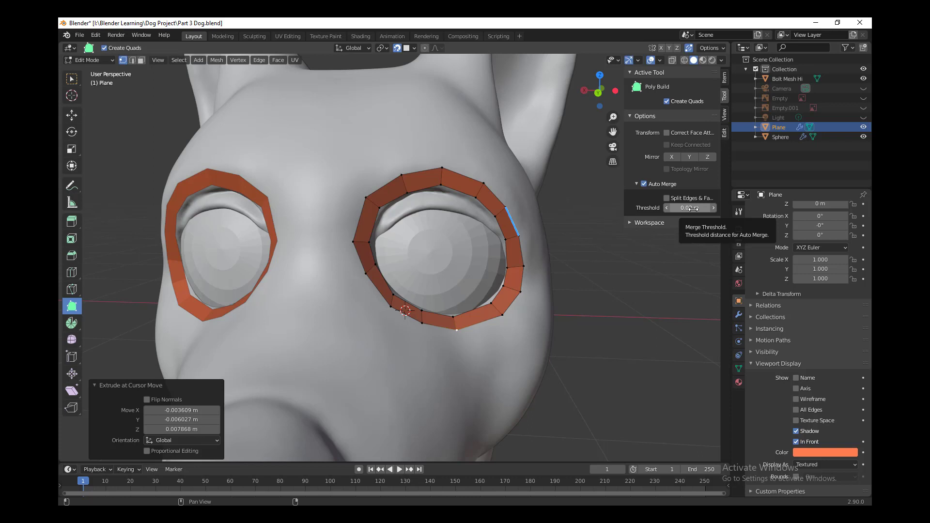
pyautogui.click(667, 198)
# Step: Reposition the eye loop's vertices near the inner eye corner so the band follows the eye opening
pyautogui.moveTo(591, 310); pyautogui.dragTo(539, 316, button='middle')
pyautogui.scroll(2, 482, 285)
pyautogui.moveTo(481, 285); pyautogui.dragTo(462, 296, button='middle')
pyautogui.moveTo(462, 295); pyautogui.dragTo(440, 280)
pyautogui.scroll(-2, 450, 295)
pyautogui.moveTo(450, 296); pyautogui.dragTo(348, 280, button='middle')
pyautogui.moveTo(350, 272); pyautogui.dragTo(329, 266)
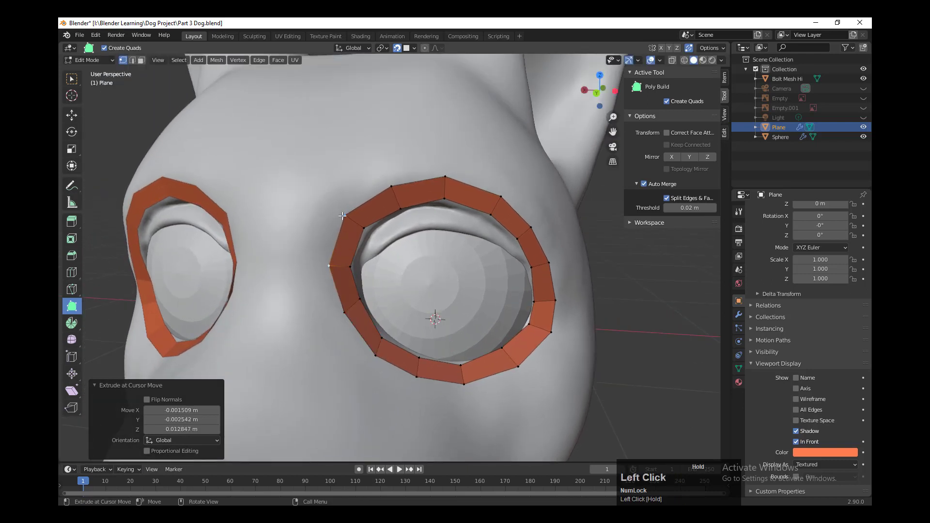
# Step: Even out the eye loop's outer and inner vertices along the inner half of the upper eyelid
pyautogui.moveTo(345, 215); pyautogui.dragTo(339, 219)
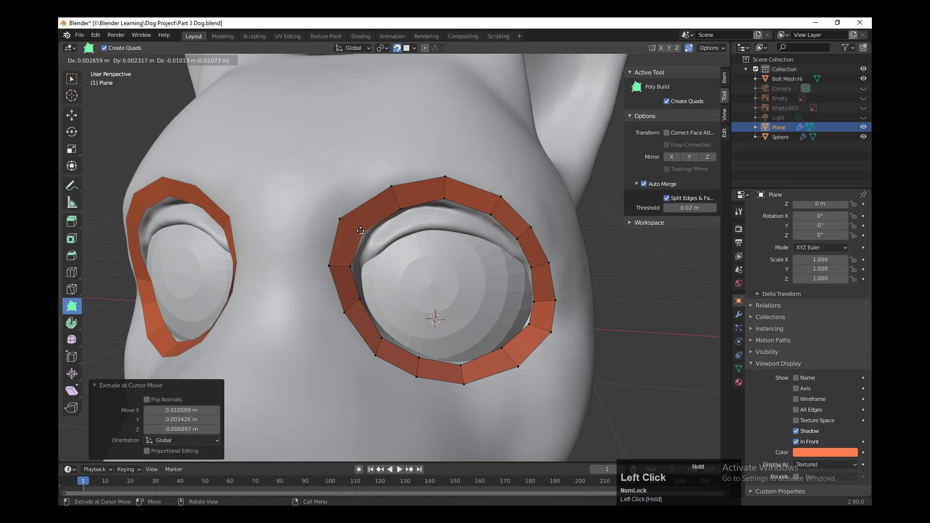
pyautogui.moveTo(391, 187); pyautogui.dragTo(390, 183)
pyautogui.moveTo(401, 209); pyautogui.dragTo(392, 190, button='middle')
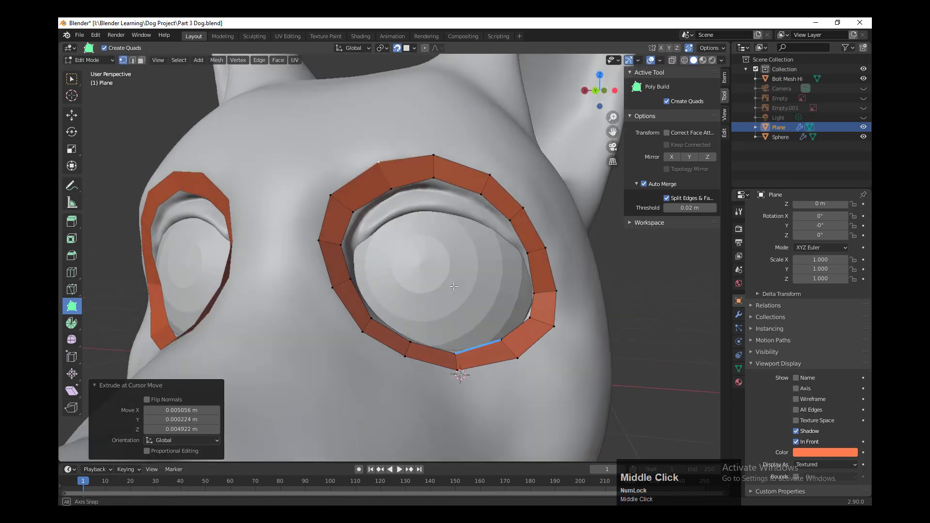
pyautogui.moveTo(393, 190); pyautogui.dragTo(393, 189)
pyautogui.moveTo(391, 195); pyautogui.dragTo(405, 194, button='middle')
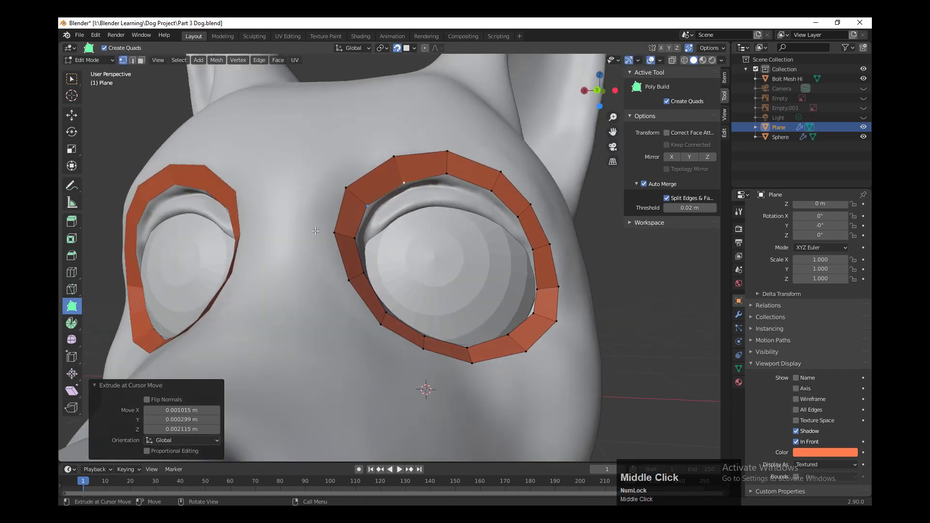
# Step: Extrude two quads from the loop's inner corner to the mirror line, bridging both eyes over the nose, and adjust their vertices
pyautogui.moveTo(372, 327); pyautogui.dragTo(345, 321, button='middle')
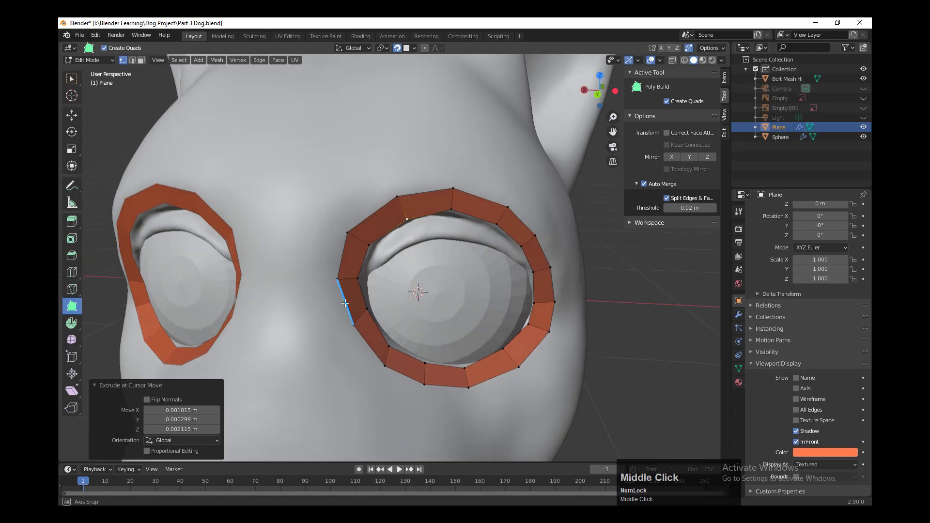
pyautogui.click(320, 254)
pyautogui.moveTo(320, 255); pyautogui.dragTo(242, 251)
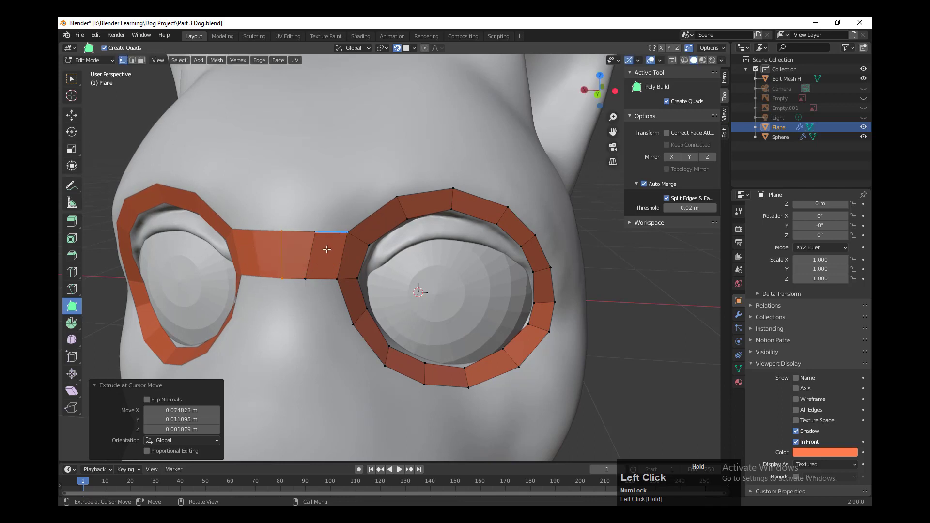
pyautogui.moveTo(326, 249); pyautogui.dragTo(328, 209, button='middle')
pyautogui.moveTo(304, 208); pyautogui.dragTo(308, 208)
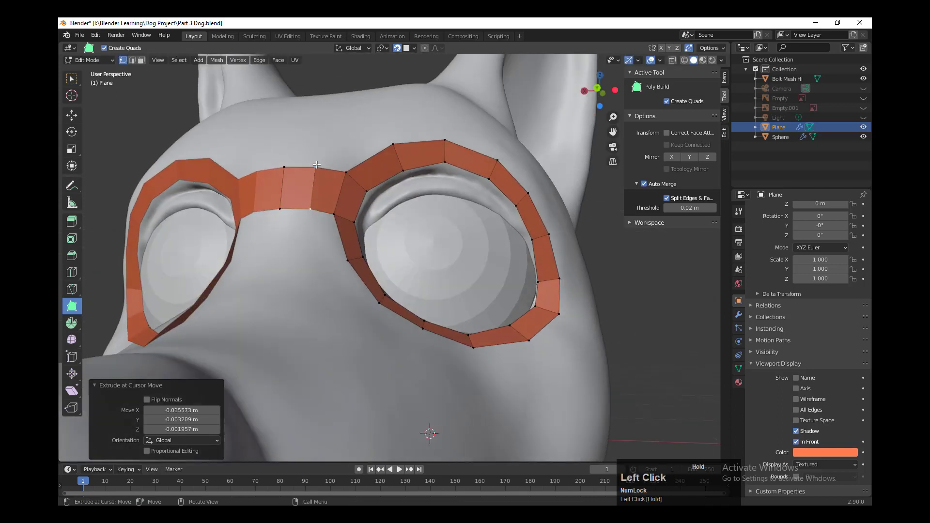
pyautogui.moveTo(360, 208); pyautogui.dragTo(340, 287, button='middle')
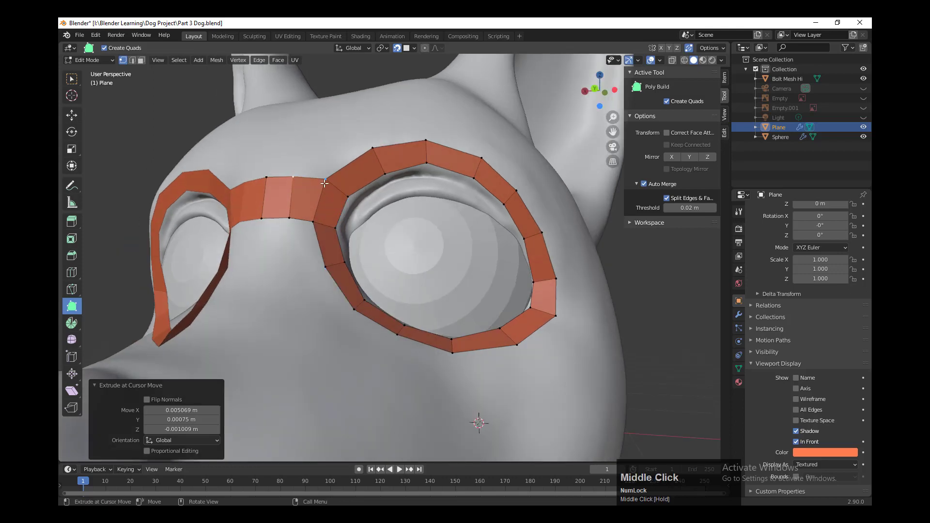
pyautogui.moveTo(326, 179); pyautogui.dragTo(327, 182)
# Step: Start a second quad ring below the bridge with three quads around the inner eye corner, and adjust their outer vertices
pyautogui.moveTo(326, 293); pyautogui.dragTo(308, 240, button='middle')
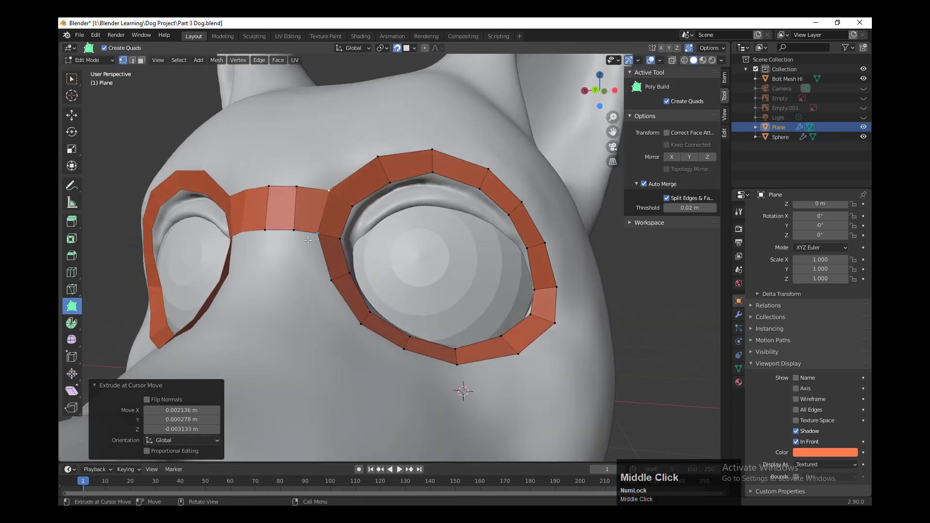
pyautogui.moveTo(294, 247); pyautogui.dragTo(313, 293)
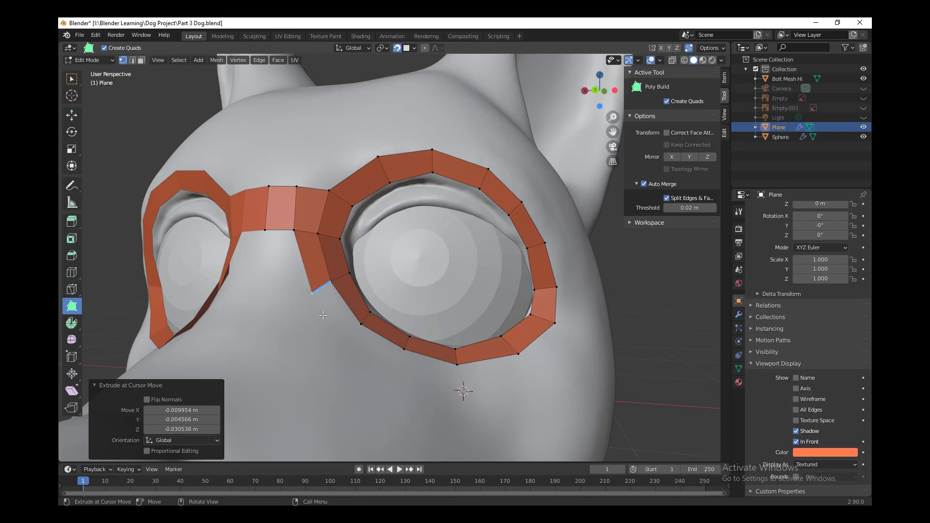
pyautogui.moveTo(329, 326); pyautogui.dragTo(312, 338)
pyautogui.moveTo(312, 338); pyautogui.dragTo(339, 350, button='middle')
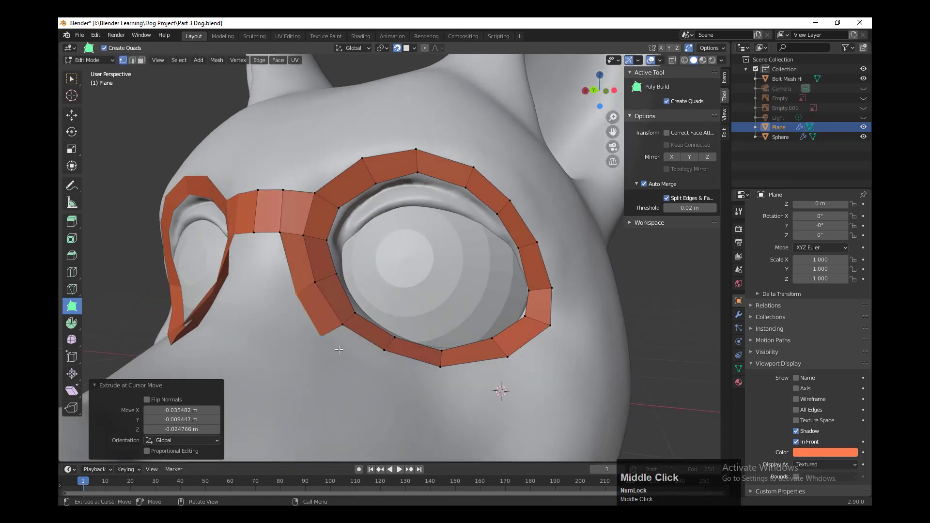
pyautogui.moveTo(340, 351); pyautogui.dragTo(382, 375)
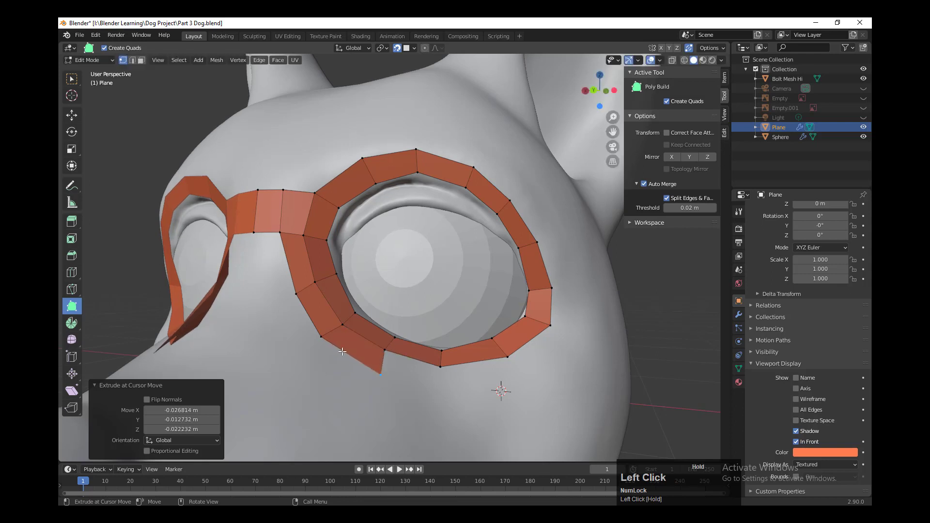
pyautogui.moveTo(322, 338); pyautogui.dragTo(326, 342)
pyautogui.moveTo(382, 374); pyautogui.dragTo(375, 372)
# Step: Extend the second ring with quads along the lower eyelid and around the outer eye corner, adjusting the corner vertices
pyautogui.moveTo(422, 386); pyautogui.dragTo(415, 380, button='middle')
pyautogui.moveTo(403, 387); pyautogui.dragTo(389, 409)
pyautogui.moveTo(446, 388); pyautogui.dragTo(551, 367)
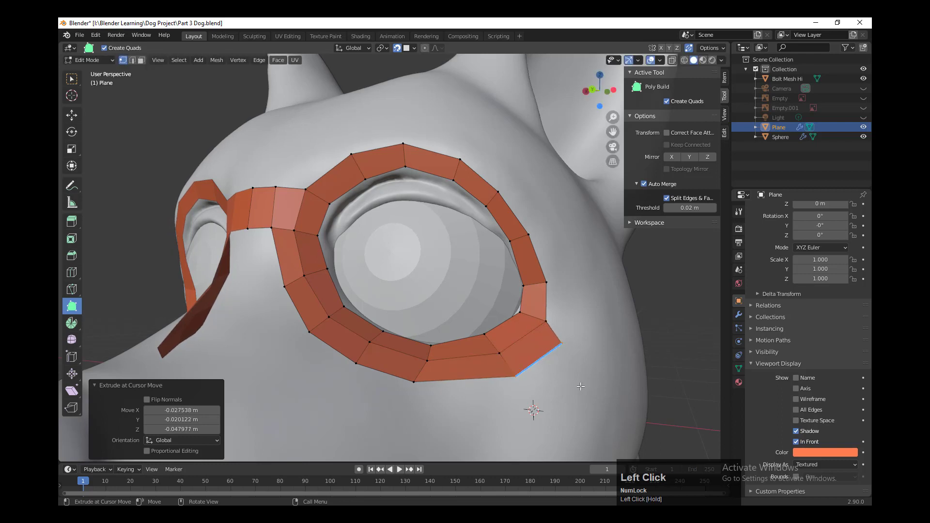
pyautogui.moveTo(594, 381); pyautogui.dragTo(525, 368, button='middle')
pyautogui.moveTo(516, 322); pyautogui.dragTo(546, 316)
pyautogui.moveTo(514, 362)
pyautogui.mouseDown()
pyautogui.moveTo(531, 334)
pyautogui.moveTo(527, 353)
pyautogui.mouseUp()
pyautogui.moveTo(531, 286); pyautogui.dragTo(522, 278)
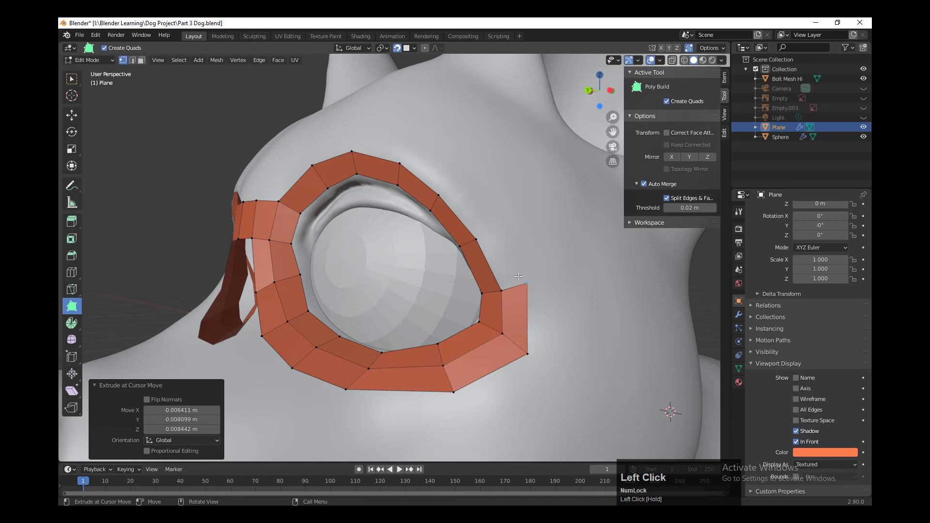
# Step: Extrude the second ring's quads up the outer side of the eye onto the outer part of the upper eyelid
pyautogui.moveTo(527, 267)
pyautogui.mouseDown(button='middle')
pyautogui.moveTo(571, 262)
pyautogui.moveTo(518, 269)
pyautogui.moveTo(529, 270)
pyautogui.moveTo(519, 221)
pyautogui.moveTo(535, 268)
pyautogui.mouseUp(button='middle')
pyautogui.moveTo(526, 261); pyautogui.dragTo(520, 215)
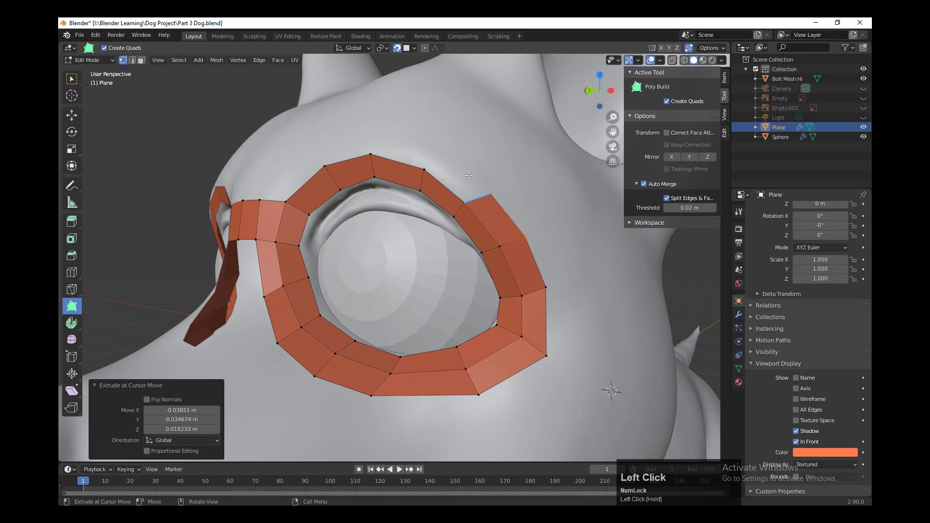
pyautogui.moveTo(452, 171); pyautogui.dragTo(468, 162)
pyautogui.moveTo(400, 153); pyautogui.dragTo(438, 153)
pyautogui.middleClick(399, 213)
pyautogui.moveTo(398, 214); pyautogui.dragTo(455, 198, button='middle')
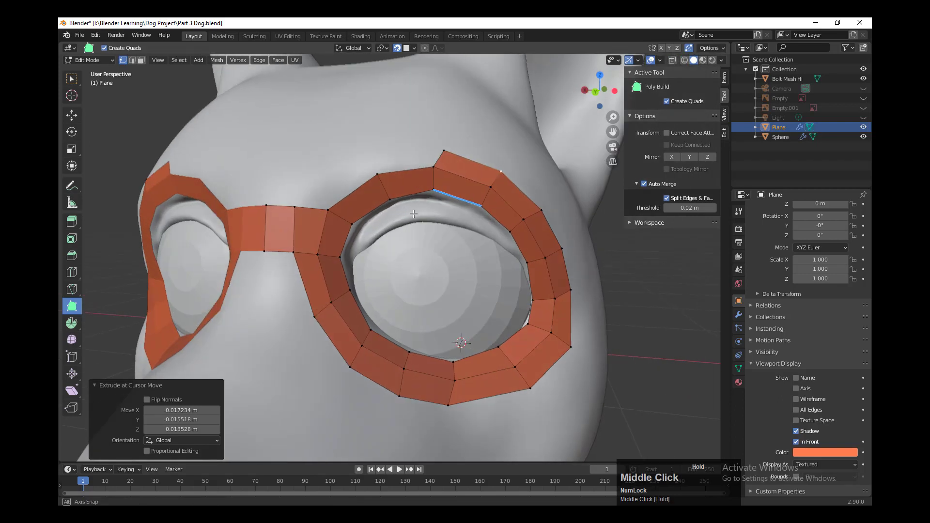
# Step: Continue the second ring across the upper eyelid and join it to the upper edge of the nose bridge
pyautogui.moveTo(448, 155); pyautogui.dragTo(430, 145)
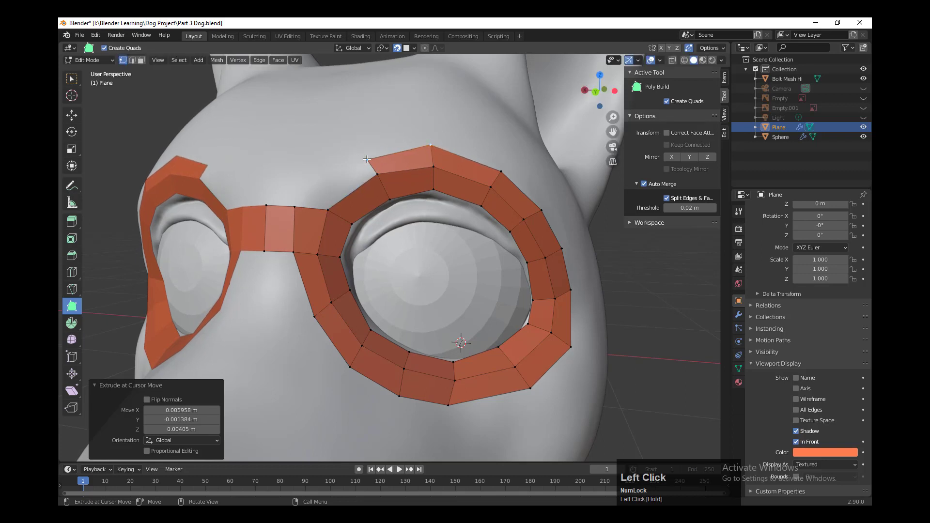
pyautogui.moveTo(367, 160); pyautogui.dragTo(370, 158)
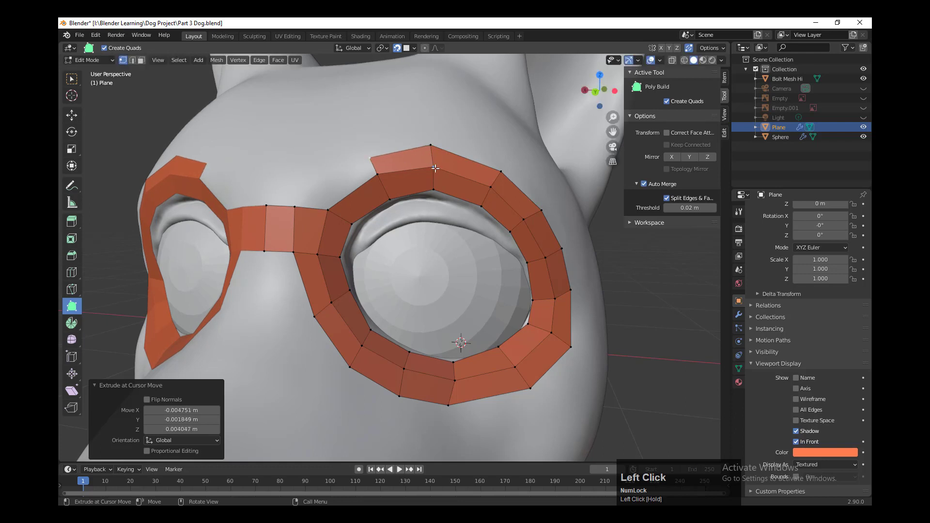
pyautogui.moveTo(435, 168); pyautogui.dragTo(428, 162)
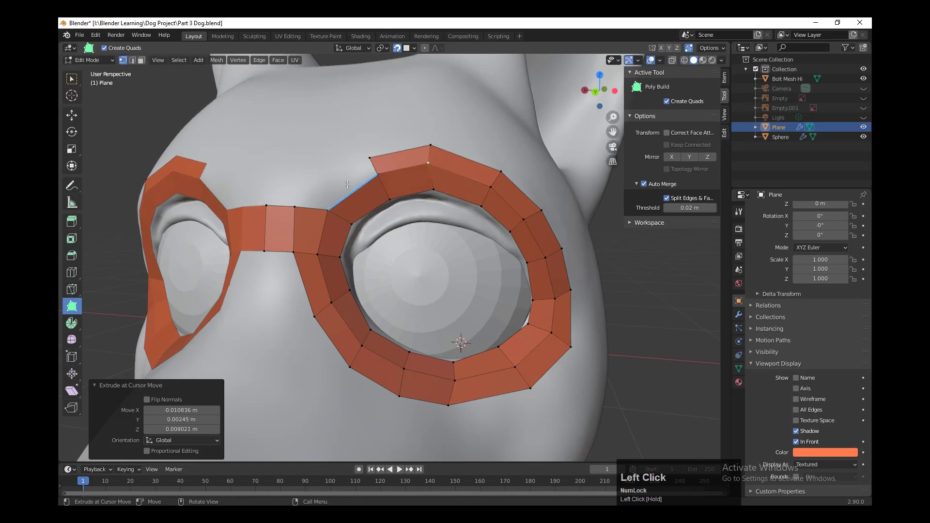
pyautogui.moveTo(347, 185); pyautogui.dragTo(301, 204)
# Step: Space out the second ring's vertices above the upper eyelid to even its quads
pyautogui.moveTo(354, 160)
pyautogui.mouseDown()
pyautogui.moveTo(372, 155)
pyautogui.moveTo(350, 156)
pyautogui.mouseUp()
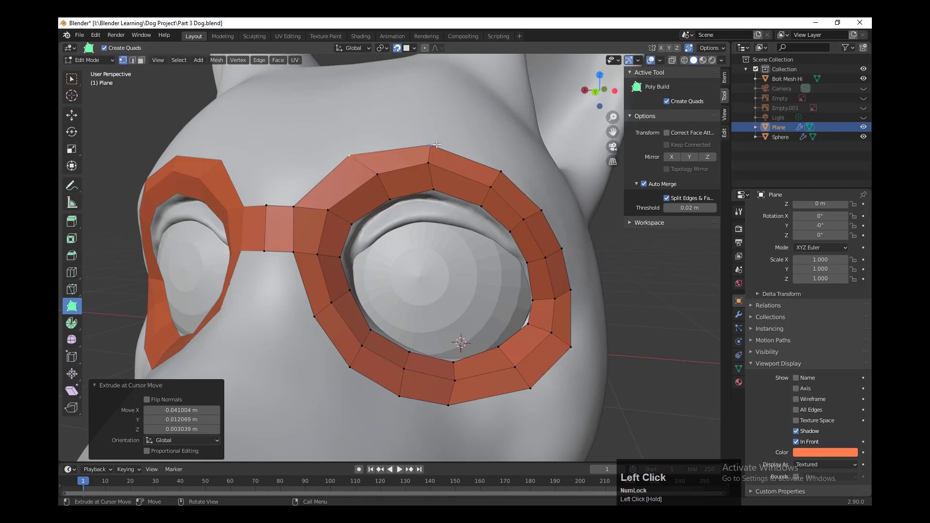
pyautogui.moveTo(437, 144); pyautogui.dragTo(419, 137)
pyautogui.moveTo(377, 177); pyautogui.dragTo(371, 177)
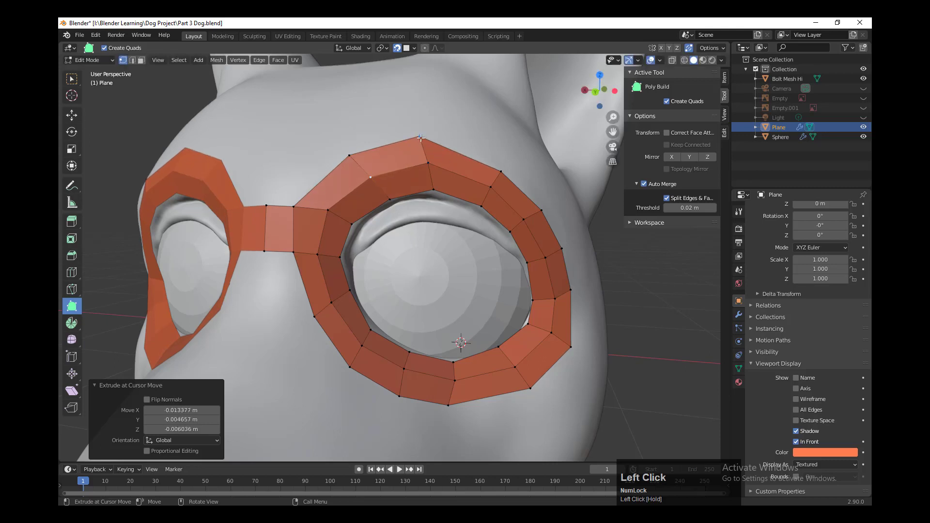
pyautogui.moveTo(421, 137)
pyautogui.mouseDown()
pyautogui.moveTo(436, 164)
pyautogui.moveTo(425, 137)
pyautogui.mouseUp()
# Step: Extrude the bridge's upper edge into a forehead quad joining the second ring at the mirror line, and adjust the brow vertices
pyautogui.scroll(-2, 389, 311)
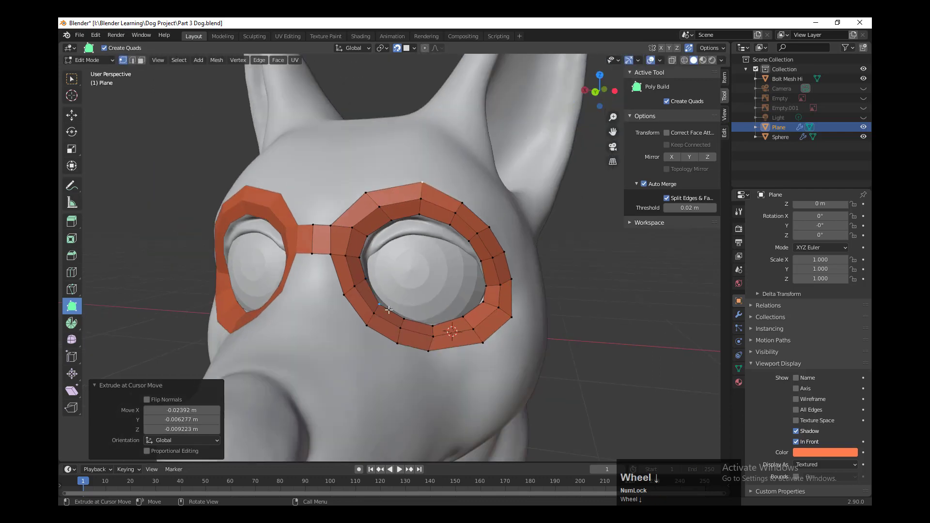
pyautogui.moveTo(388, 310); pyautogui.dragTo(345, 208, button='middle')
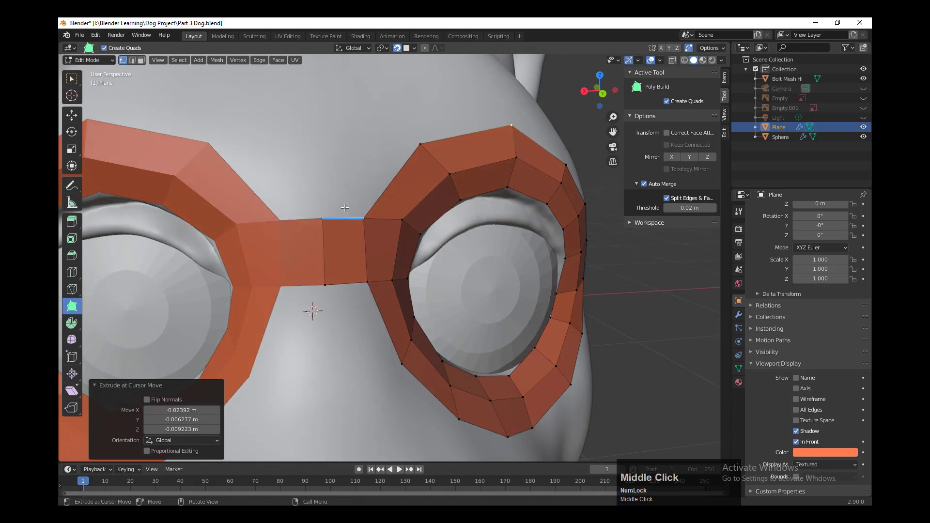
pyautogui.moveTo(345, 208); pyautogui.dragTo(376, 215)
pyautogui.scroll(-3, 376, 216)
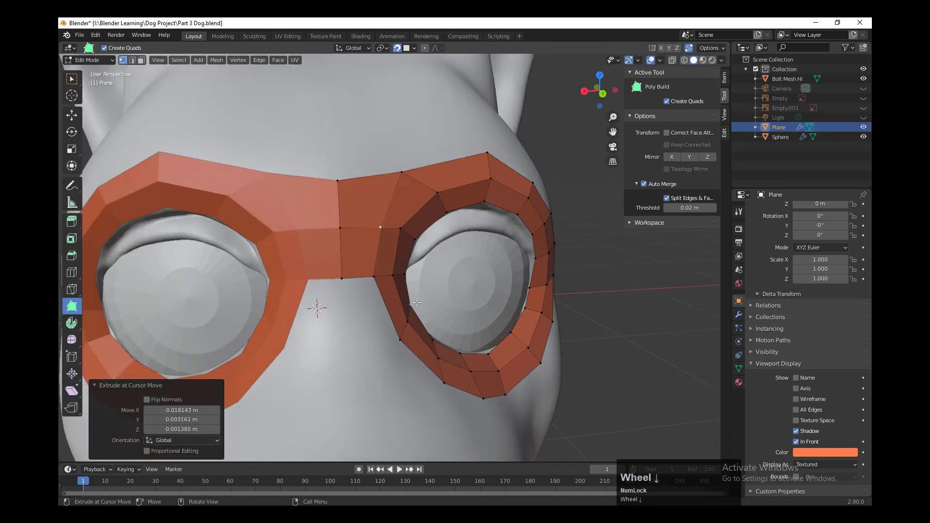
pyautogui.moveTo(376, 215); pyautogui.dragTo(372, 204, button='middle')
pyautogui.moveTo(347, 172); pyautogui.dragTo(356, 173)
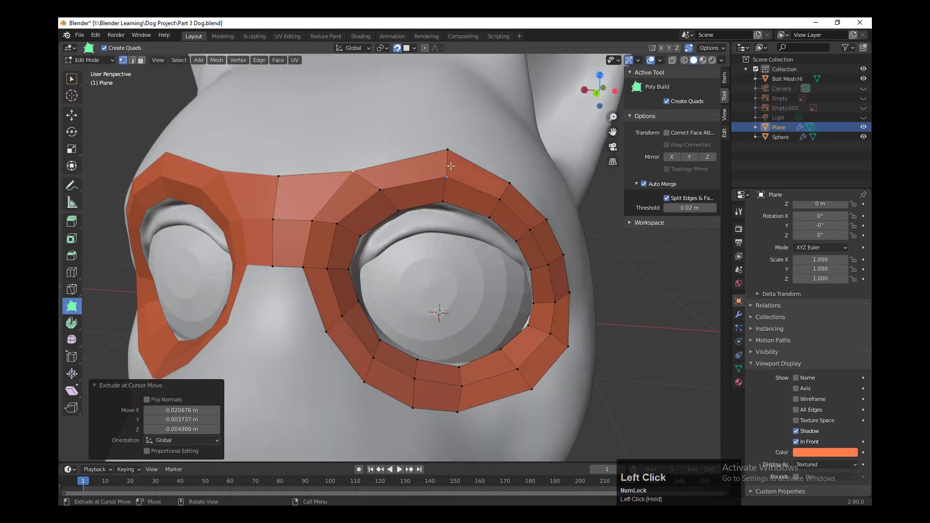
pyautogui.moveTo(446, 152); pyautogui.dragTo(445, 158)
# Step: Adjust the ring vertices from the nose bridge down the inner eye corner and along the lower eyelid
pyautogui.moveTo(311, 273); pyautogui.dragTo(322, 263, button='middle')
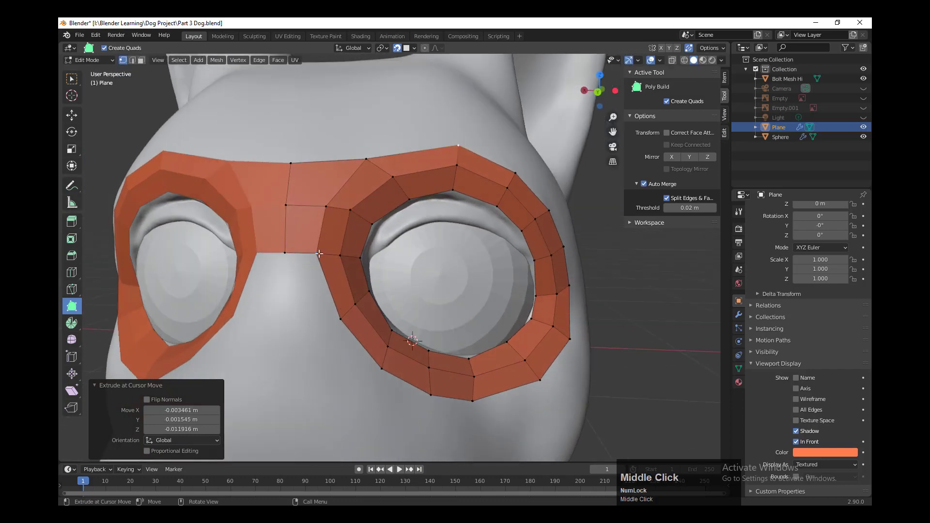
pyautogui.moveTo(319, 255); pyautogui.dragTo(323, 257)
pyautogui.moveTo(342, 296); pyautogui.dragTo(349, 285, button='middle')
pyautogui.moveTo(350, 256); pyautogui.dragTo(350, 256)
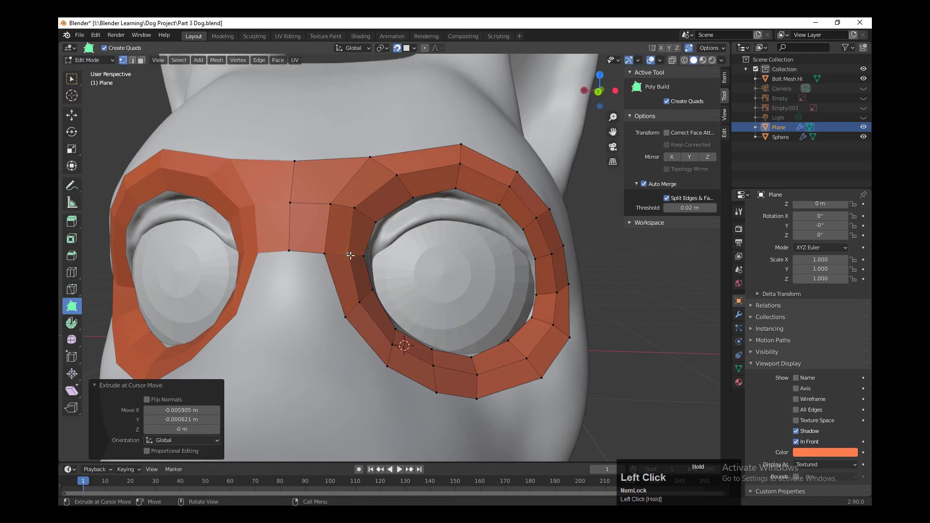
pyautogui.moveTo(360, 307); pyautogui.dragTo(361, 304)
pyautogui.moveTo(385, 369); pyautogui.dragTo(379, 366)
pyautogui.moveTo(430, 392); pyautogui.dragTo(485, 404)
# Step: Add one centred vertical loop cut through the nose-bridge quads beside the mirror line
pyautogui.moveTo(465, 383); pyautogui.dragTo(351, 228, button='middle')
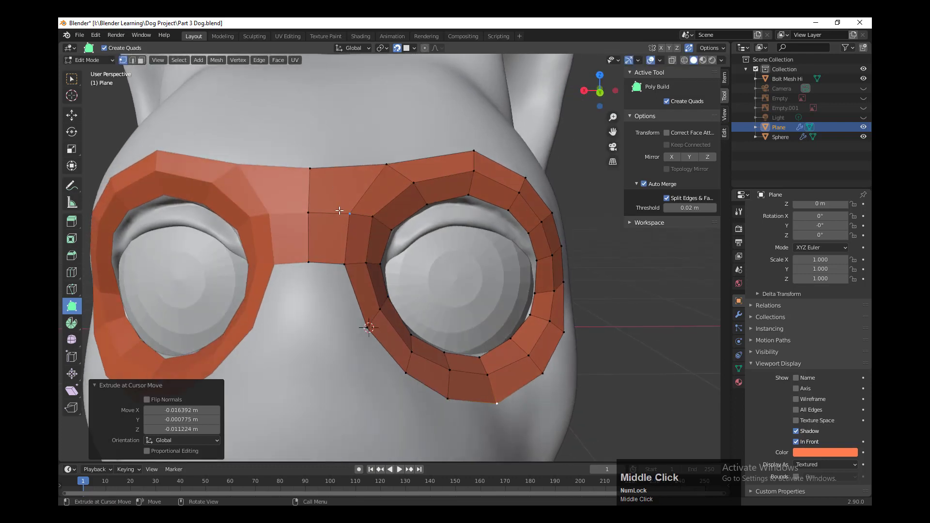
pyautogui.moveTo(352, 293); pyautogui.dragTo(337, 331, button='middle')
pyautogui.scroll(1, 338, 330)
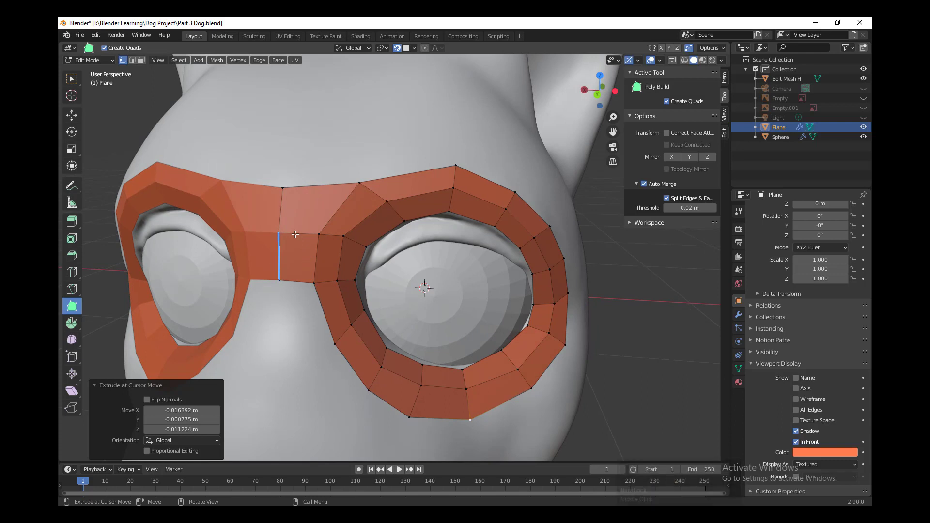
pyautogui.press('ctrl')
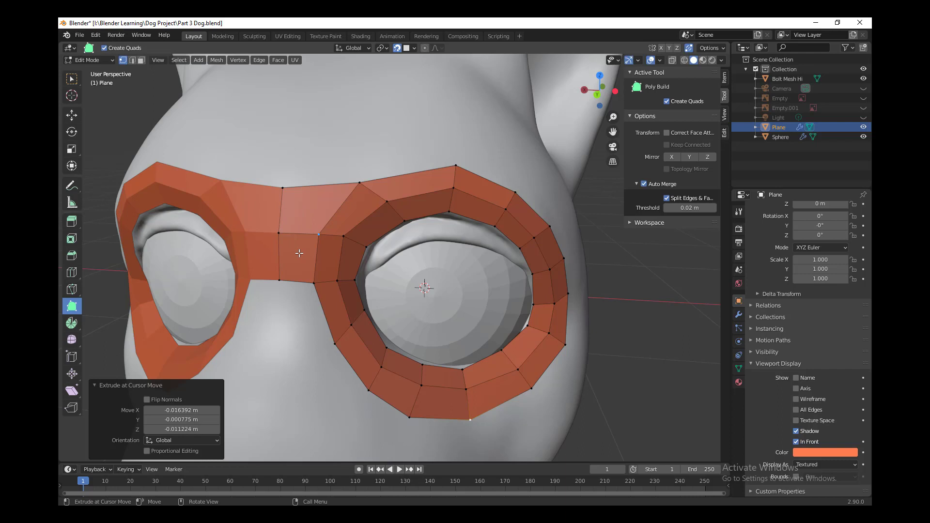
pyautogui.hotkey('ctrl', 'r')
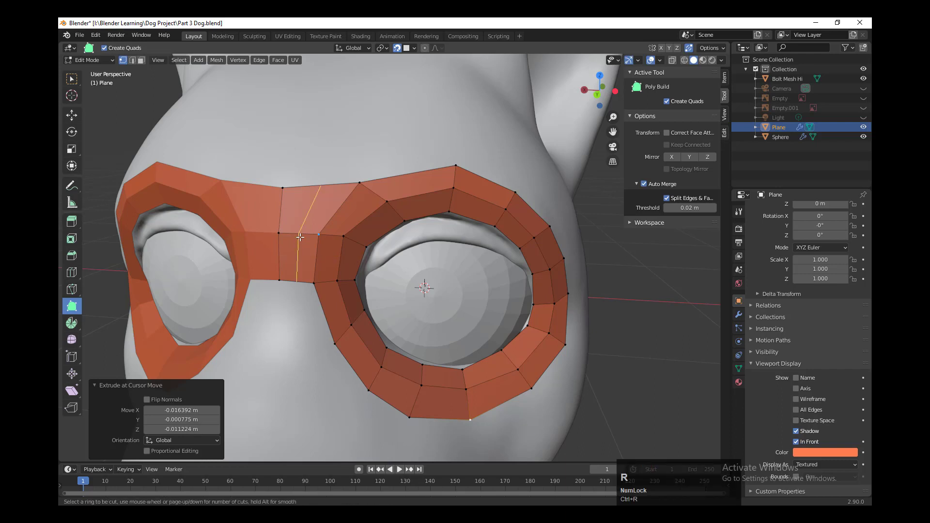
pyautogui.click(300, 237)
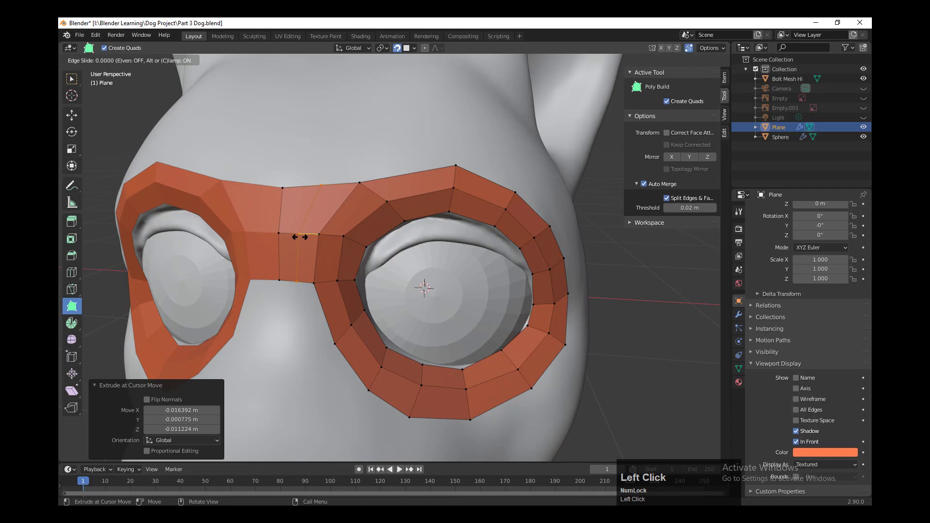
pyautogui.rightClick(300, 236)
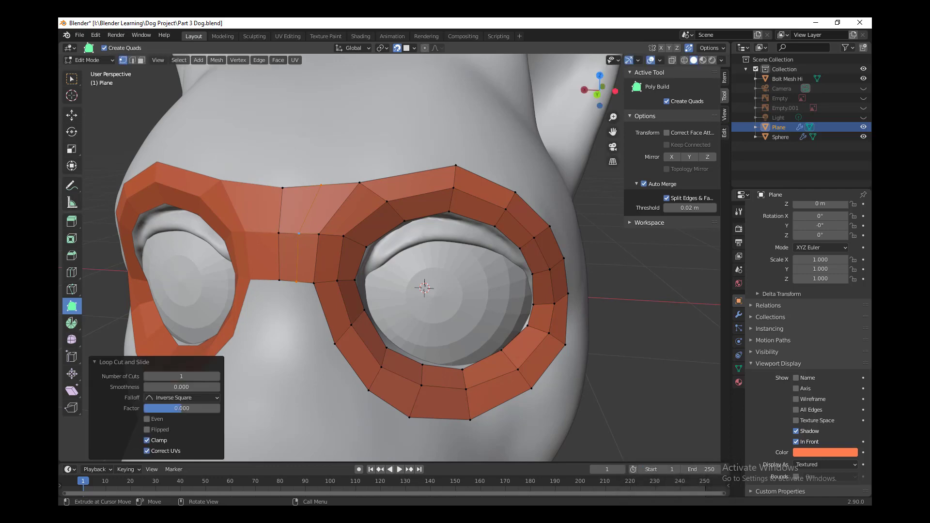
# Step: Adjust the vertices across the nose bridge, inner brow and inner eye corner to space the new columns more evenly
pyautogui.moveTo(339, 340); pyautogui.dragTo(344, 219, button='middle')
pyautogui.moveTo(359, 197); pyautogui.dragTo(348, 199)
pyautogui.moveTo(362, 248); pyautogui.dragTo(390, 252)
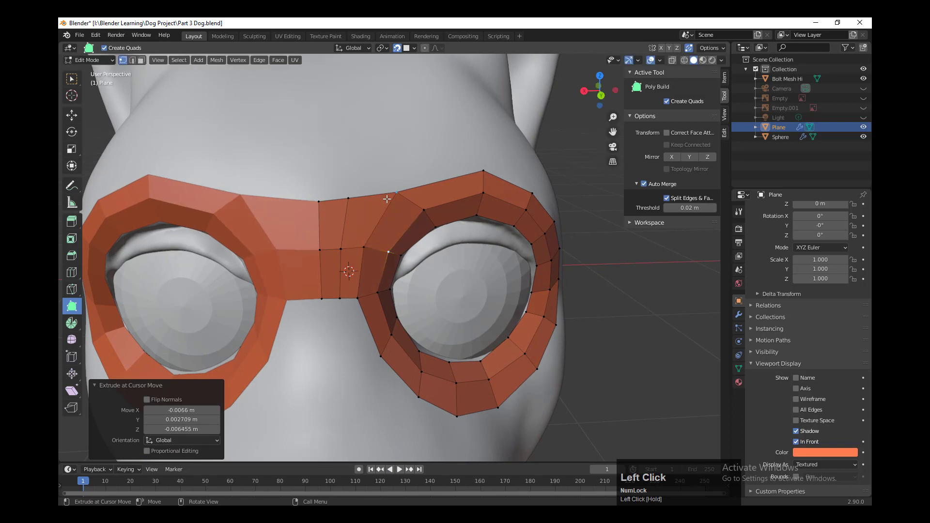
pyautogui.moveTo(397, 194); pyautogui.dragTo(403, 195)
pyautogui.moveTo(483, 170); pyautogui.dragTo(481, 170)
pyautogui.moveTo(361, 332); pyautogui.dragTo(358, 242, button='middle')
pyautogui.moveTo(345, 240); pyautogui.dragTo(346, 240)
pyautogui.moveTo(325, 237); pyautogui.dragTo(347, 240)
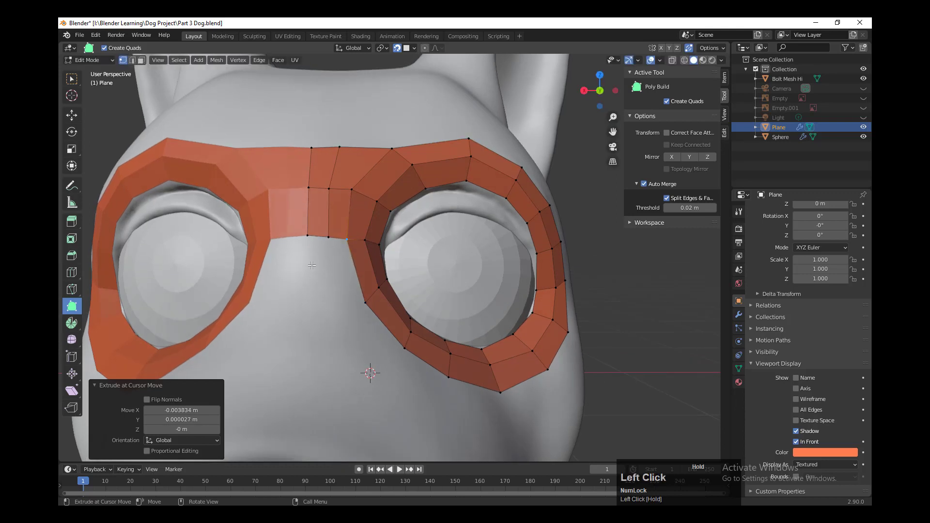
# Step: Round out the eye's outer ring by moving its vertices from the lower outer corner up to the brow
pyautogui.moveTo(426, 329); pyautogui.dragTo(545, 301, button='middle')
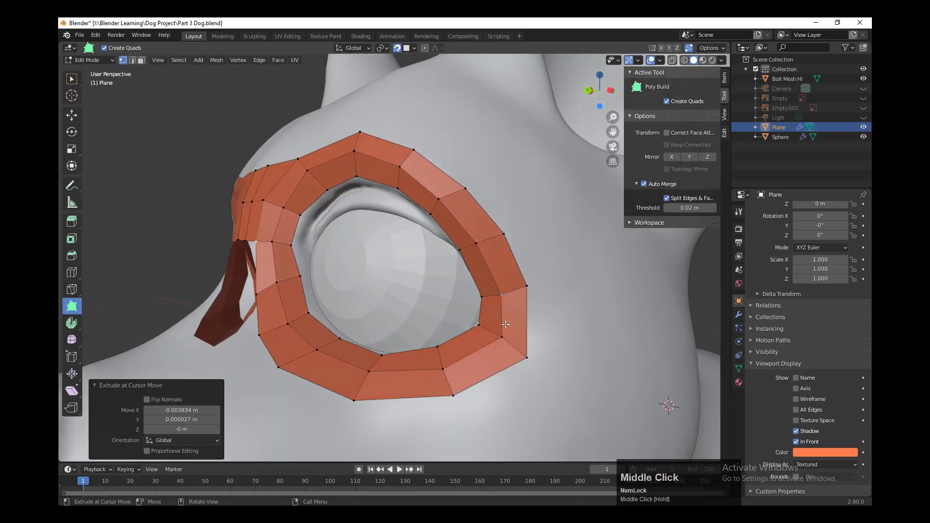
pyautogui.moveTo(501, 336); pyautogui.dragTo(515, 366)
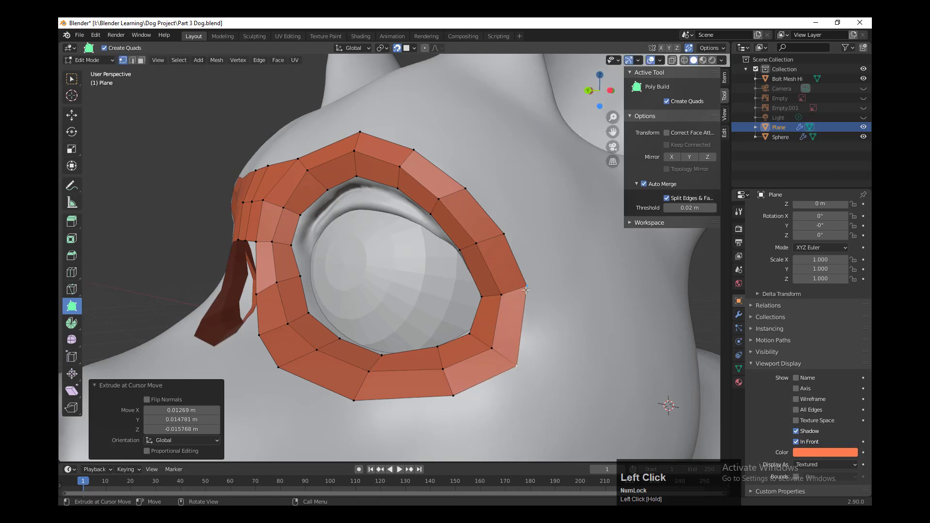
pyautogui.moveTo(529, 285); pyautogui.dragTo(532, 287)
pyautogui.moveTo(506, 234); pyautogui.dragTo(505, 227)
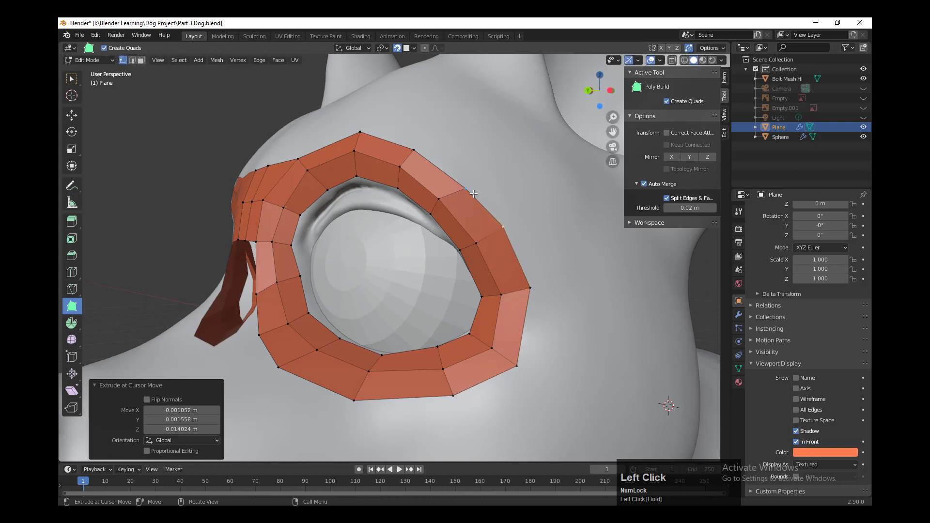
pyautogui.moveTo(467, 188); pyautogui.dragTo(464, 179)
pyautogui.moveTo(414, 150); pyautogui.dragTo(412, 142)
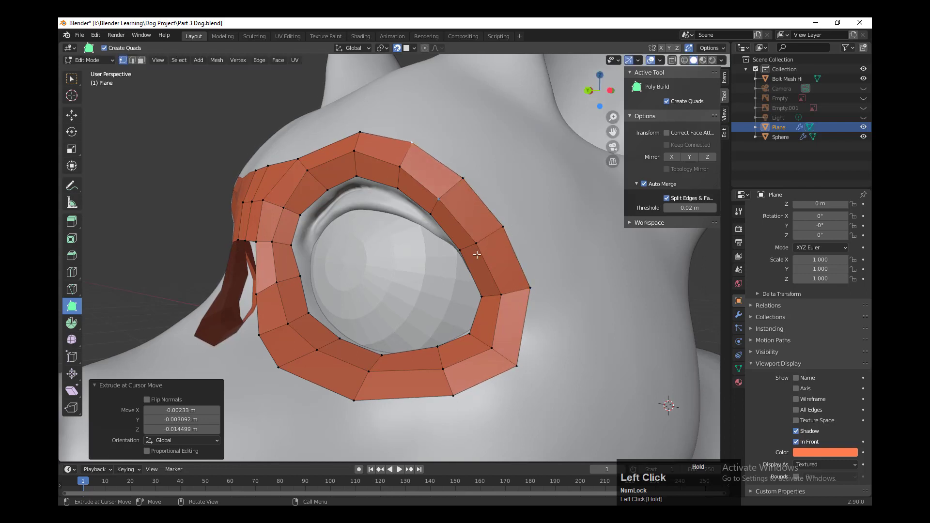
# Step: Knife-cut a new edge across both rings at the outer eye corner
pyautogui.moveTo(498, 322); pyautogui.dragTo(495, 322)
pyautogui.press('k')
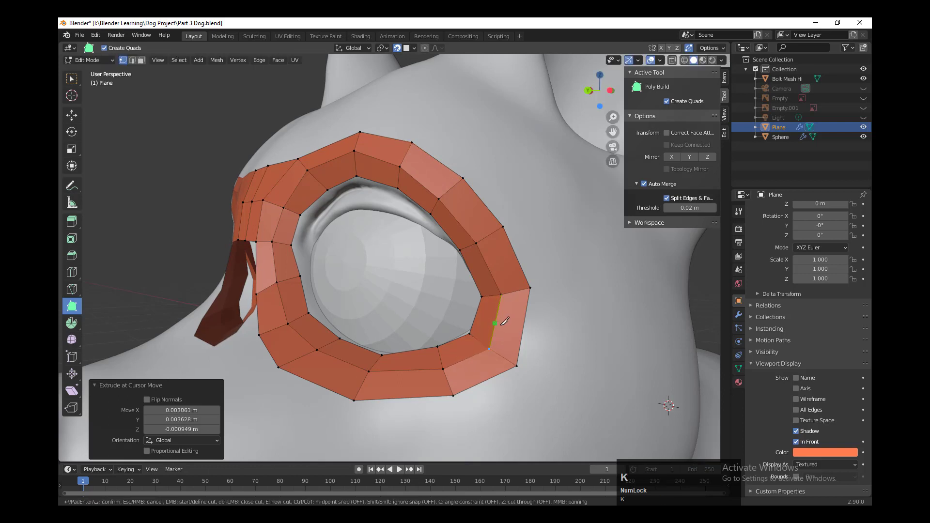
pyautogui.click(477, 317)
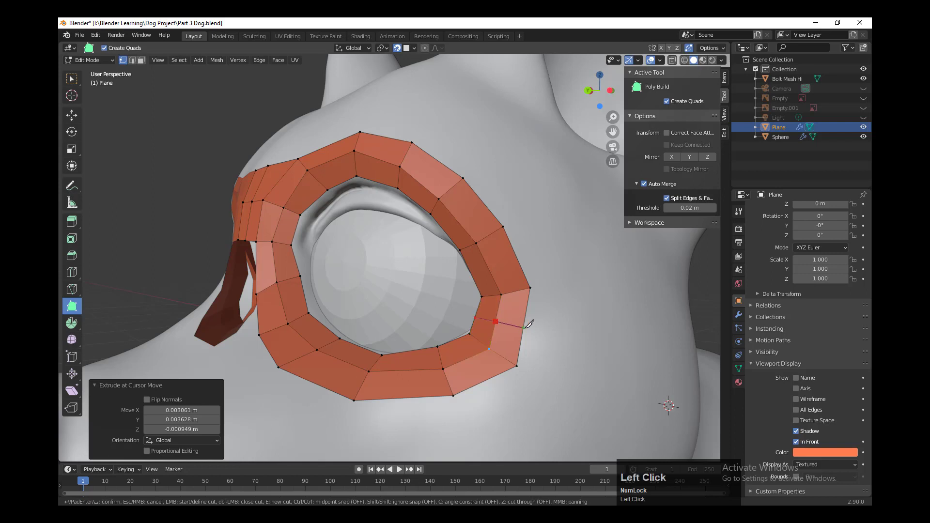
pyautogui.press('Return')
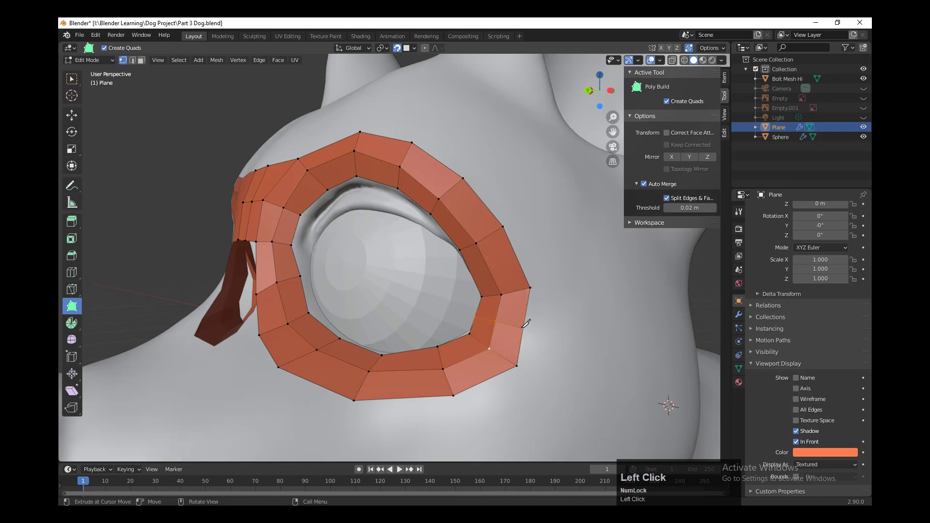
# Step: Move the new cut and neighbouring ring vertices outward to round the outer eye corner
pyautogui.scroll(-3, 522, 328)
pyautogui.moveTo(522, 328); pyautogui.dragTo(485, 353, button='middle')
pyautogui.scroll(3, 492, 355)
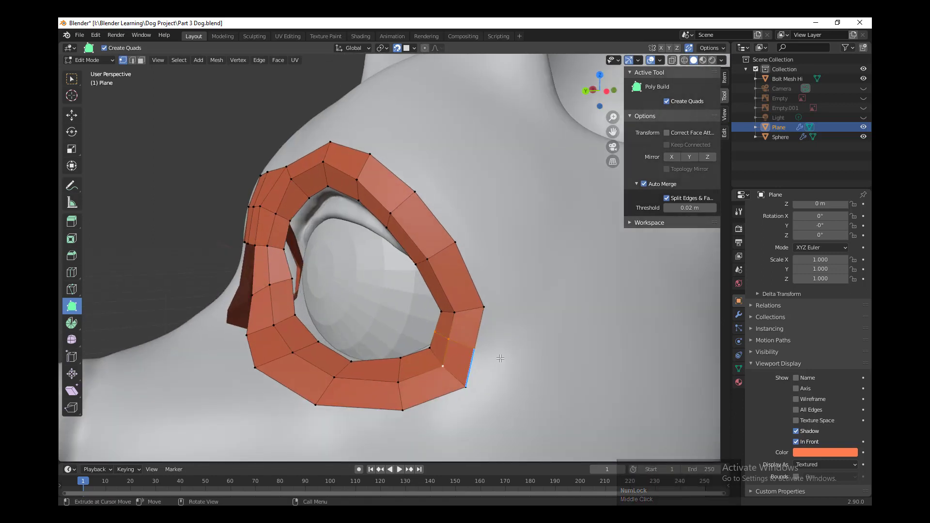
pyautogui.press('g')
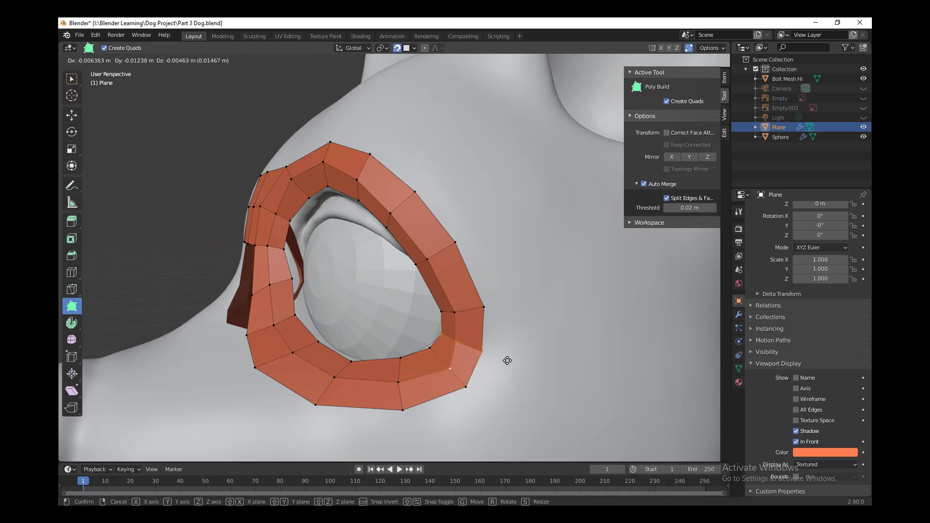
pyautogui.click(523, 359)
pyautogui.moveTo(523, 359); pyautogui.dragTo(488, 333, button='middle')
pyautogui.scroll(2, 531, 384)
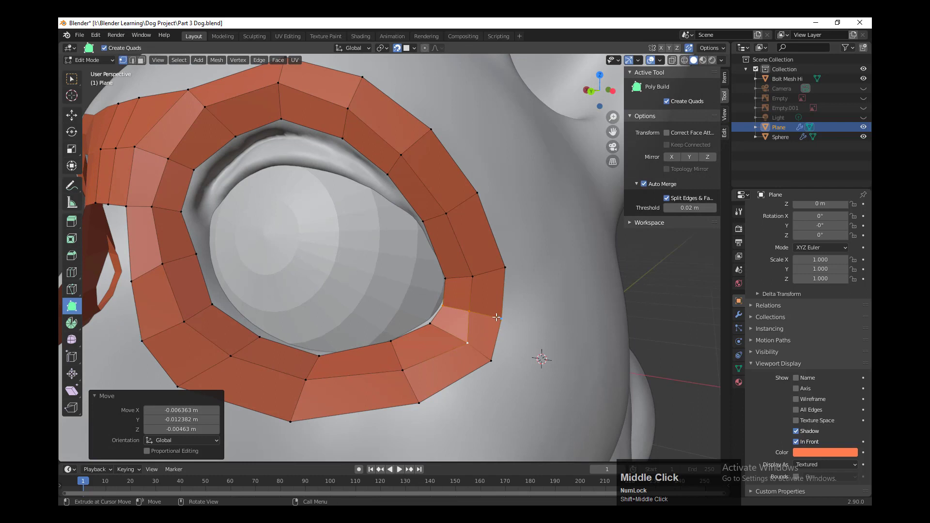
pyautogui.moveTo(469, 311); pyautogui.dragTo(475, 310)
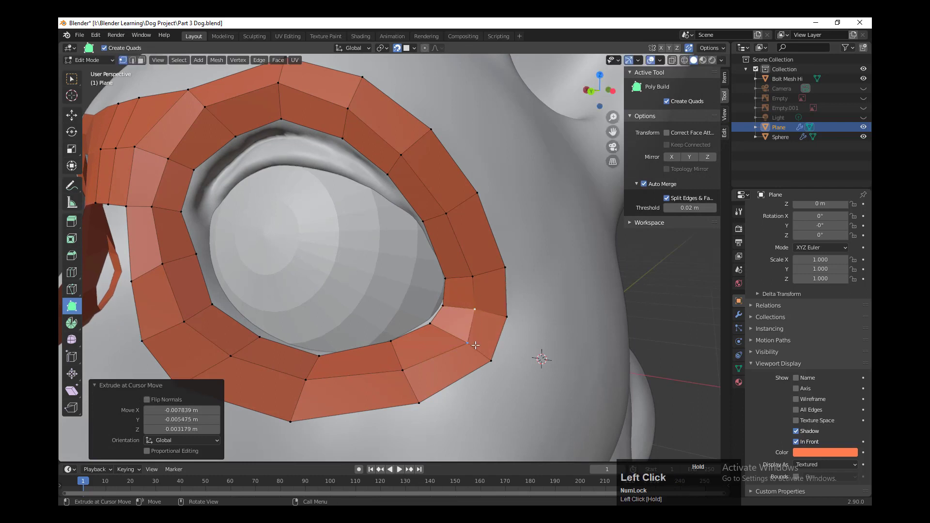
pyautogui.moveTo(470, 344); pyautogui.dragTo(456, 340)
# Step: Adjust the inner ring's vertices along the lower eyelid, inner corner and upper eyelid to even its width
pyautogui.moveTo(403, 371); pyautogui.dragTo(403, 368)
pyautogui.moveTo(306, 380); pyautogui.dragTo(308, 378)
pyautogui.moveTo(232, 359); pyautogui.dragTo(234, 359)
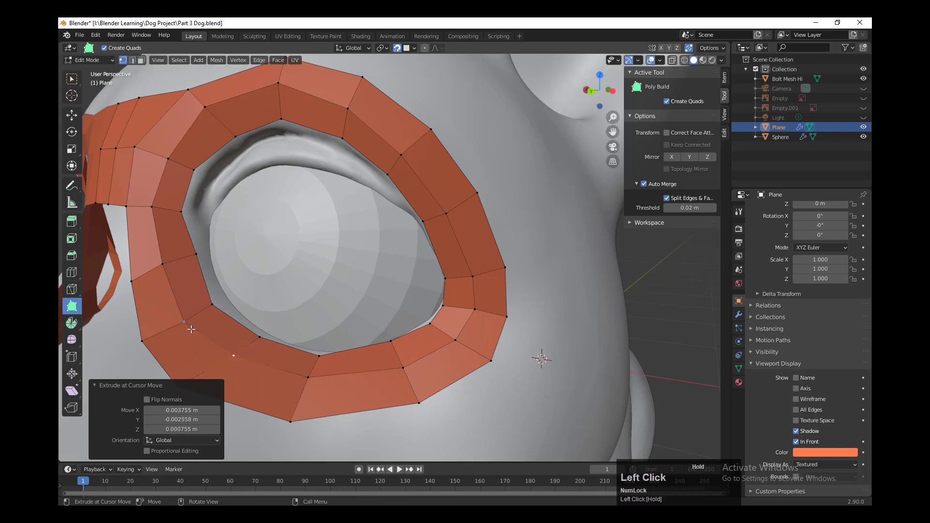
pyautogui.moveTo(185, 324); pyautogui.dragTo(188, 323)
pyautogui.moveTo(174, 211); pyautogui.dragTo(179, 211)
pyautogui.moveTo(186, 172); pyautogui.dragTo(194, 172)
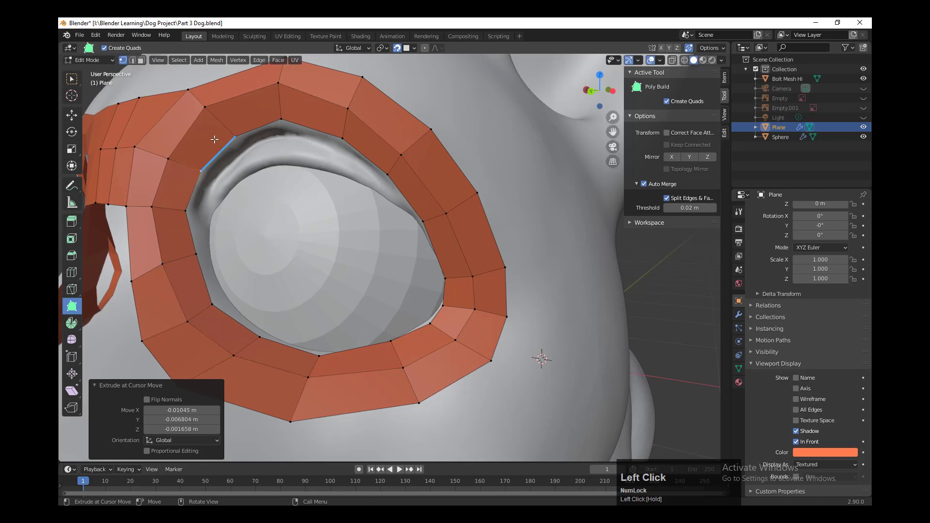
pyautogui.moveTo(233, 136); pyautogui.dragTo(235, 139)
pyautogui.moveTo(279, 82); pyautogui.dragTo(280, 82)
pyautogui.moveTo(205, 107); pyautogui.dragTo(210, 108)
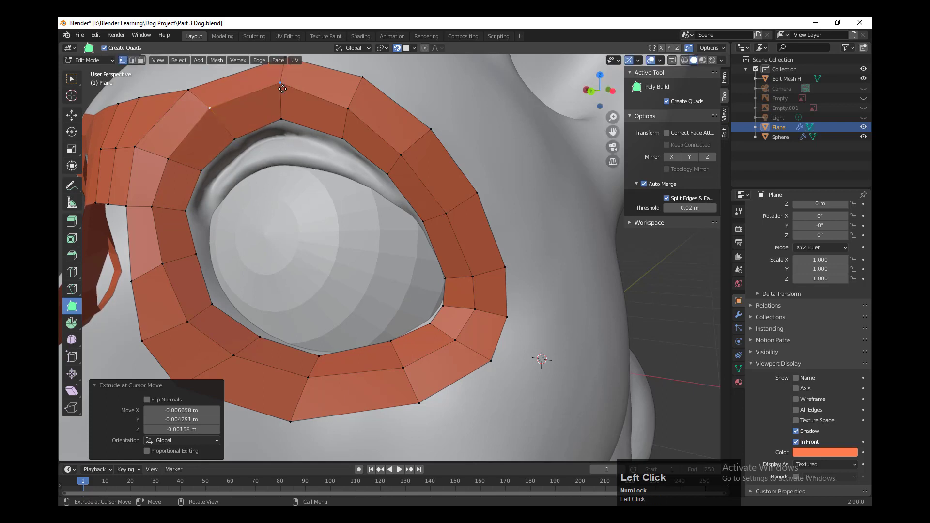
pyautogui.moveTo(282, 89); pyautogui.dragTo(281, 87)
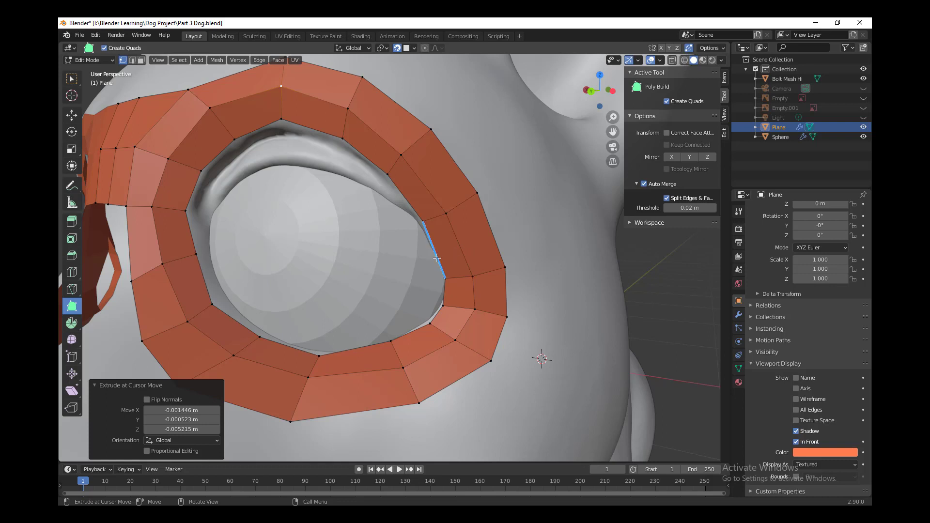
# Step: Add one centred loop cut running all the way around the innermost eye ring
pyautogui.hotkey('ctrl', 'r')
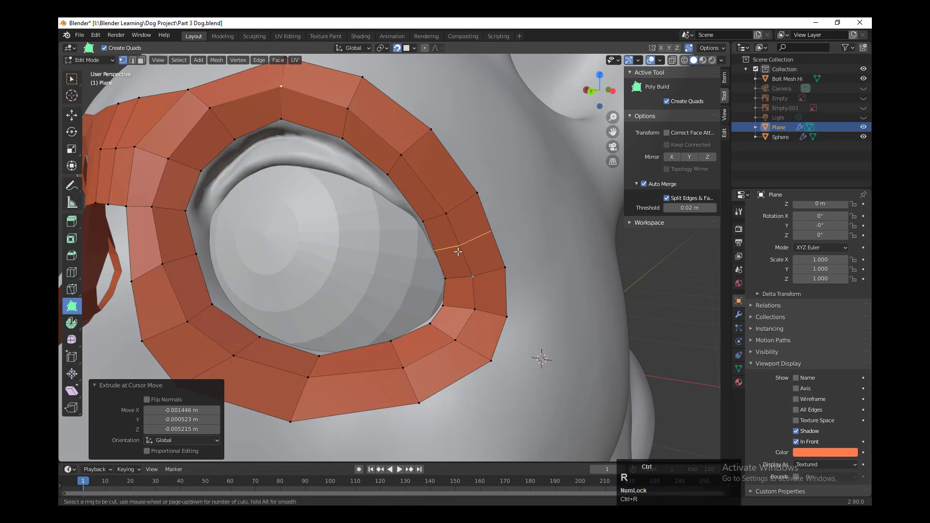
pyautogui.click(434, 221)
pyautogui.click(434, 221)
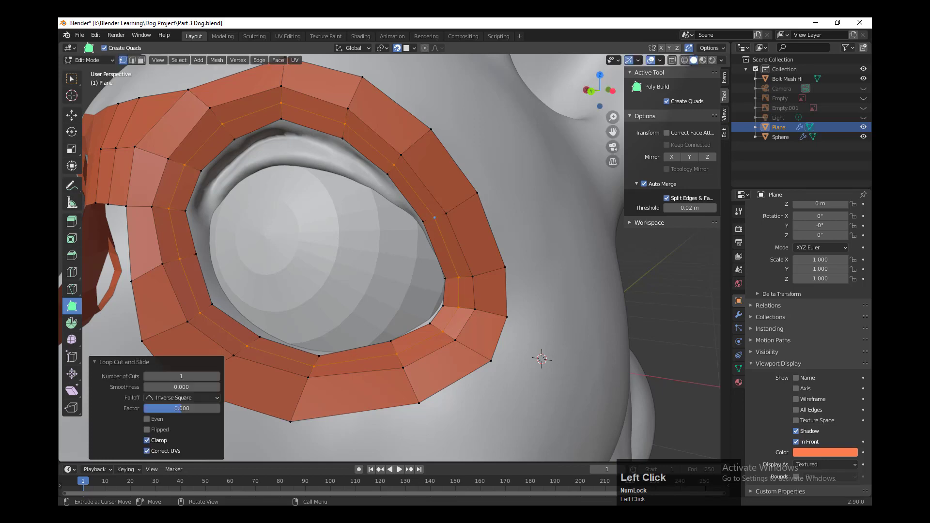
# Step: Examine the eye loops and nose bridge from several angles
pyautogui.moveTo(577, 227); pyautogui.dragTo(446, 307, button='middle')
pyautogui.scroll(4, 511, 286)
pyautogui.scroll(-2, 452, 332)
pyautogui.scroll(1, 448, 340)
pyautogui.keyDown('shift'); pyautogui.moveTo(450, 341); pyautogui.dragTo(569, 296, button='middle'); pyautogui.keyUp('shift')
pyautogui.scroll(-3, 340, 262)
pyautogui.keyDown('shift'); pyautogui.moveTo(470, 256); pyautogui.dragTo(396, 223, button='middle'); pyautogui.keyUp('shift')
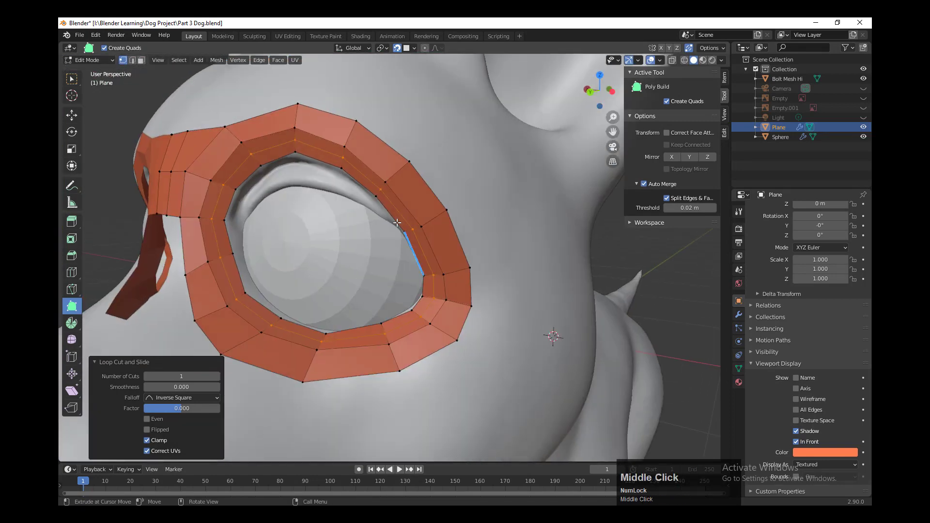
pyautogui.moveTo(444, 325); pyautogui.dragTo(353, 153, button='middle')
pyautogui.moveTo(289, 224); pyautogui.dragTo(359, 268, button='middle')
pyautogui.scroll(-1, 390, 252)
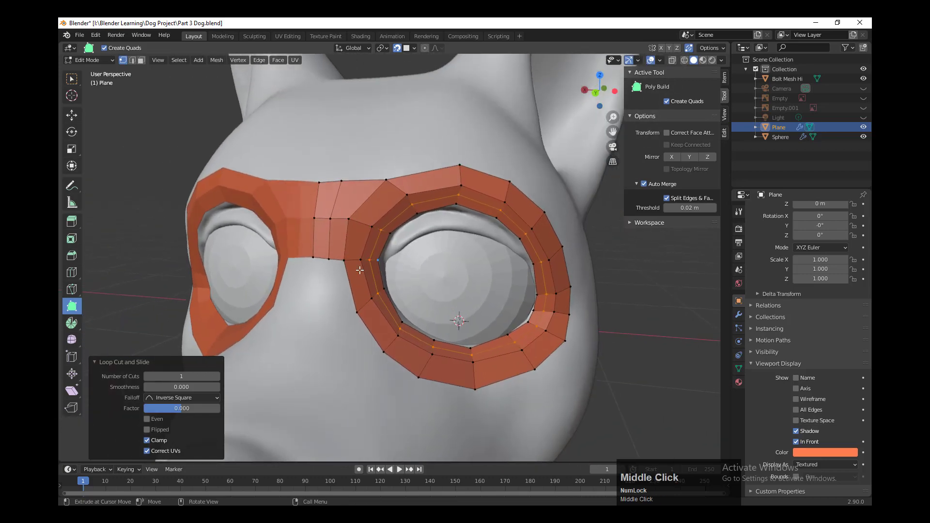
# Step: Delete the lower nose-bridge quad at the mirror line and rebuild it from the neighbouring edge
pyautogui.scroll(1, 349, 274)
pyautogui.keyDown('shift'); pyautogui.moveTo(295, 242); pyautogui.dragTo(339, 215, button='middle'); pyautogui.keyUp('shift')
pyautogui.moveTo(347, 273); pyautogui.dragTo(342, 279, button='middle')
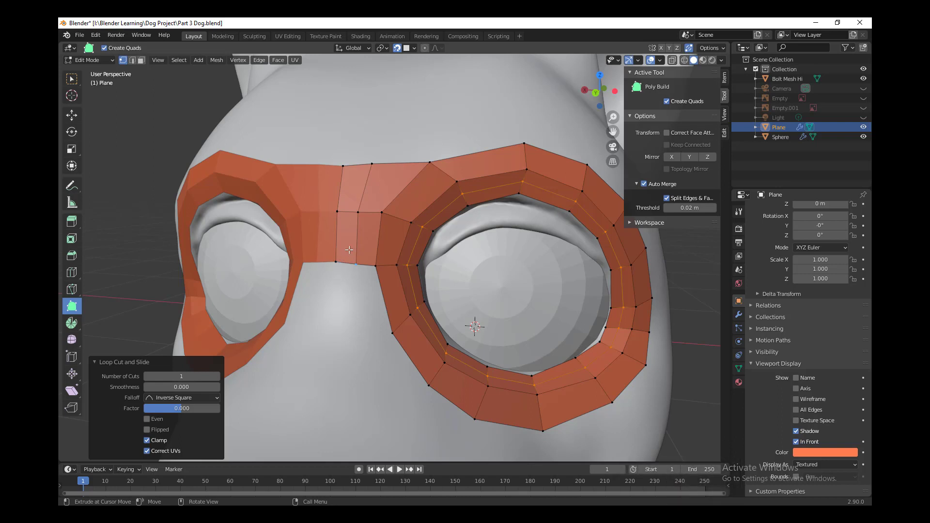
pyautogui.press('shift')
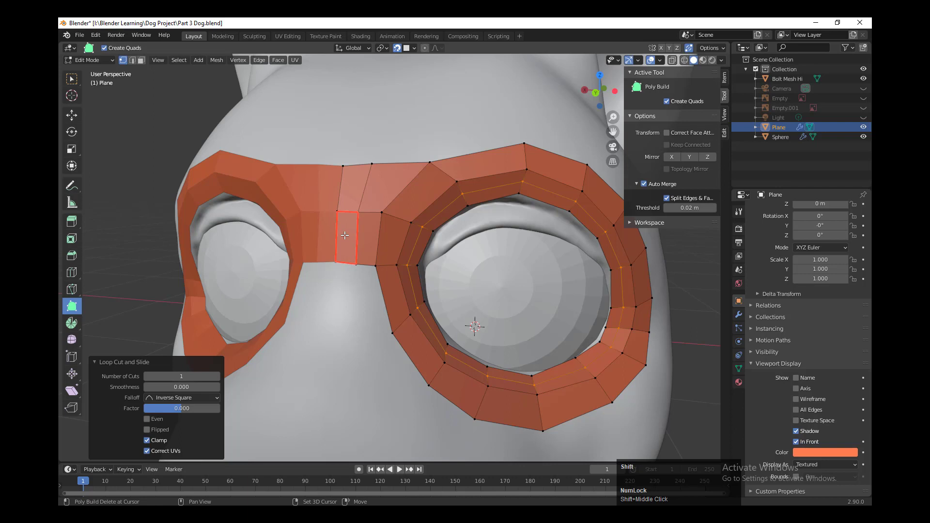
pyautogui.keyDown('shift'); pyautogui.click(344, 234); pyautogui.keyUp('shift')
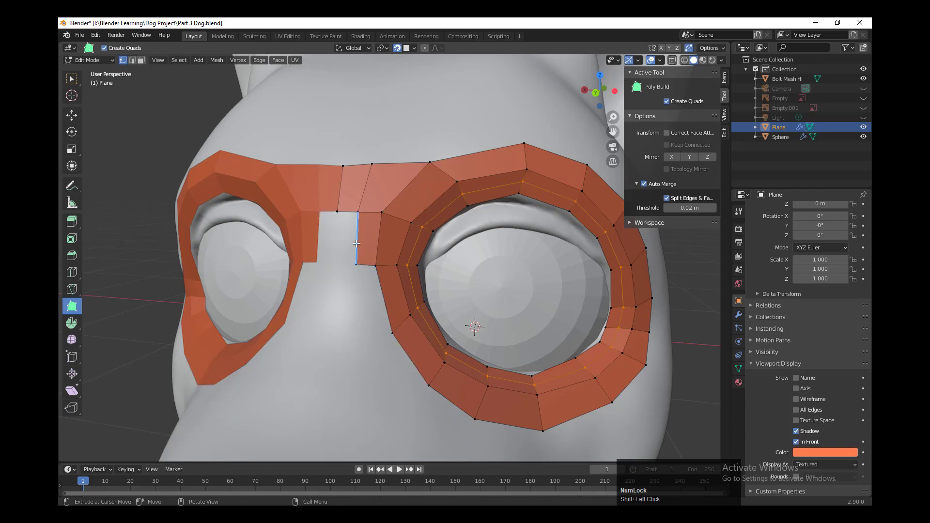
pyautogui.moveTo(356, 243); pyautogui.dragTo(336, 282)
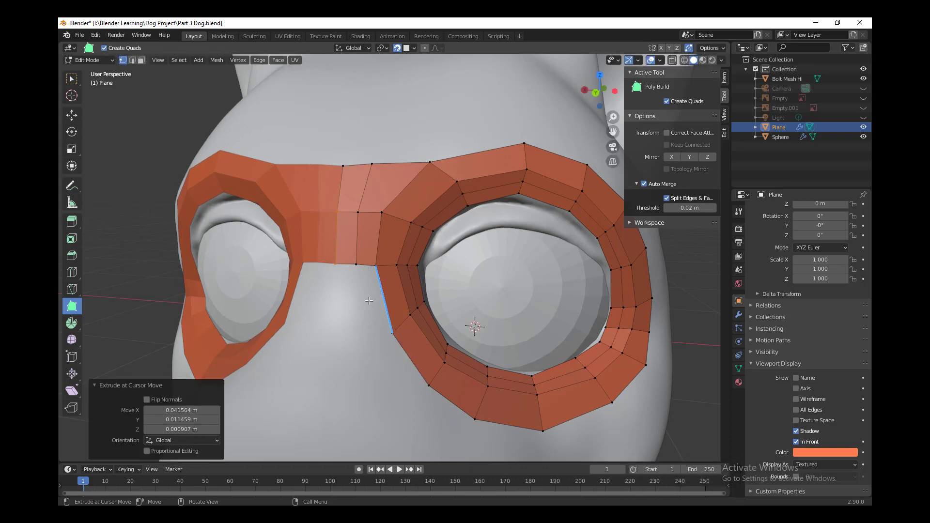
# Step: Extend the nose bridge downward with a row of quads from the inner eye ring to the mirror line
pyautogui.moveTo(373, 301); pyautogui.dragTo(362, 333)
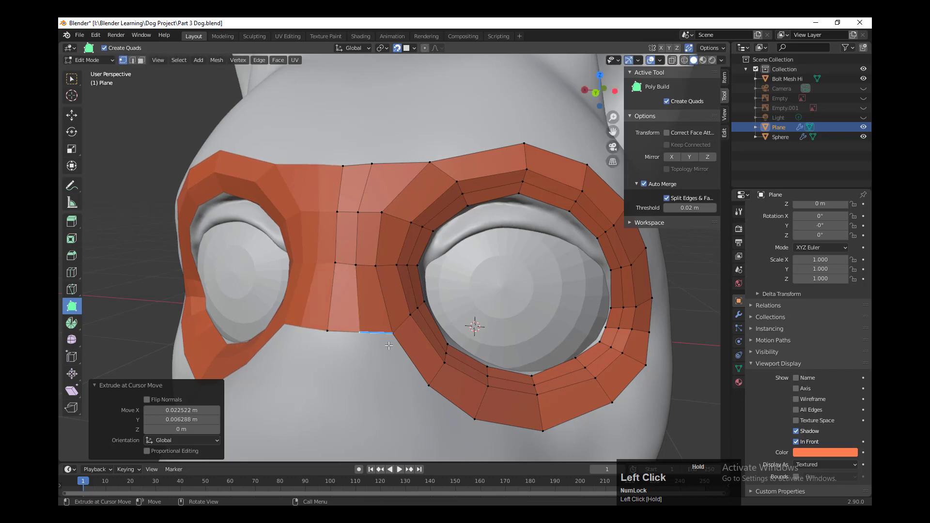
pyautogui.scroll(-2, 362, 333)
pyautogui.moveTo(361, 333); pyautogui.dragTo(389, 353, button='middle')
pyautogui.scroll(1, 386, 339)
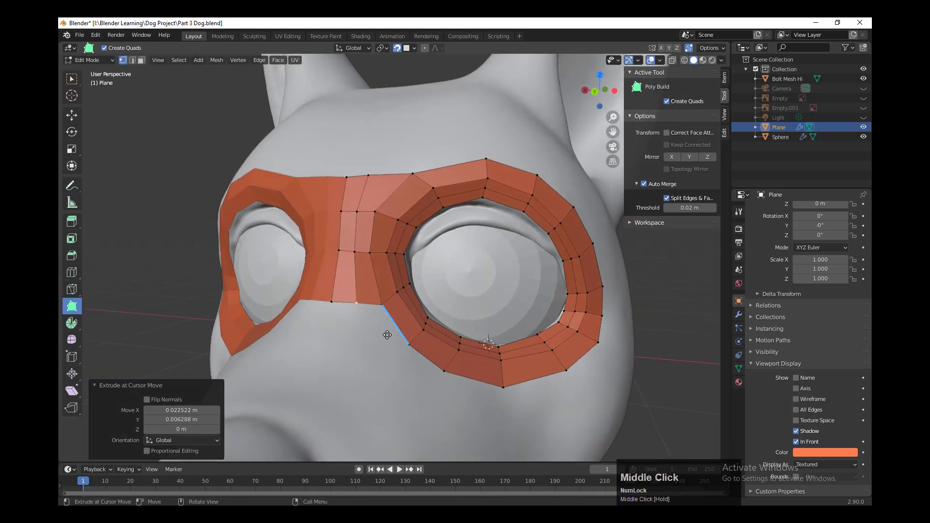
# Step: Build another row of quads from the ring's lower inner edge to the mirror line and adjust its lower vertex
pyautogui.moveTo(388, 336); pyautogui.dragTo(297, 338)
pyautogui.scroll(-2, 357, 362)
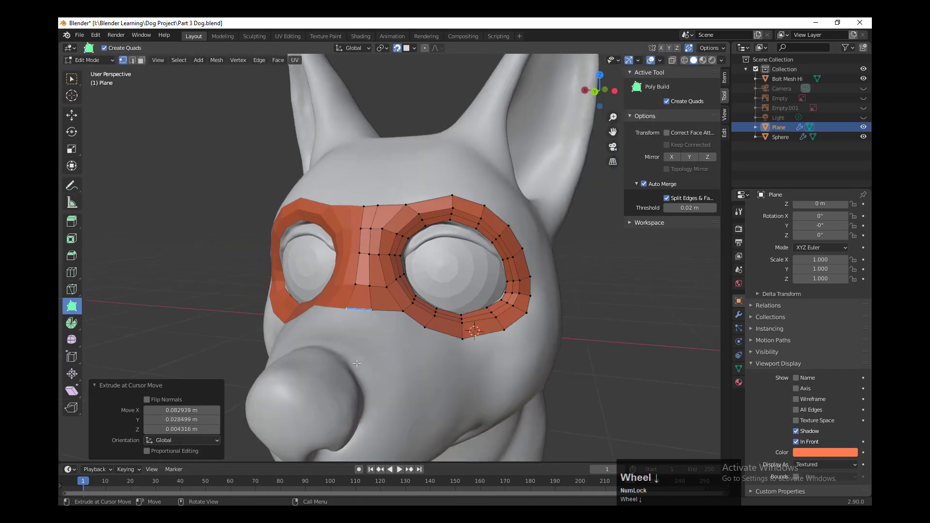
pyautogui.scroll(2, 359, 389)
pyautogui.moveTo(356, 363); pyautogui.dragTo(384, 335, button='middle')
pyautogui.moveTo(343, 298); pyautogui.dragTo(364, 306)
pyautogui.moveTo(364, 306); pyautogui.dragTo(357, 304, button='middle')
pyautogui.scroll(-3, 392, 375)
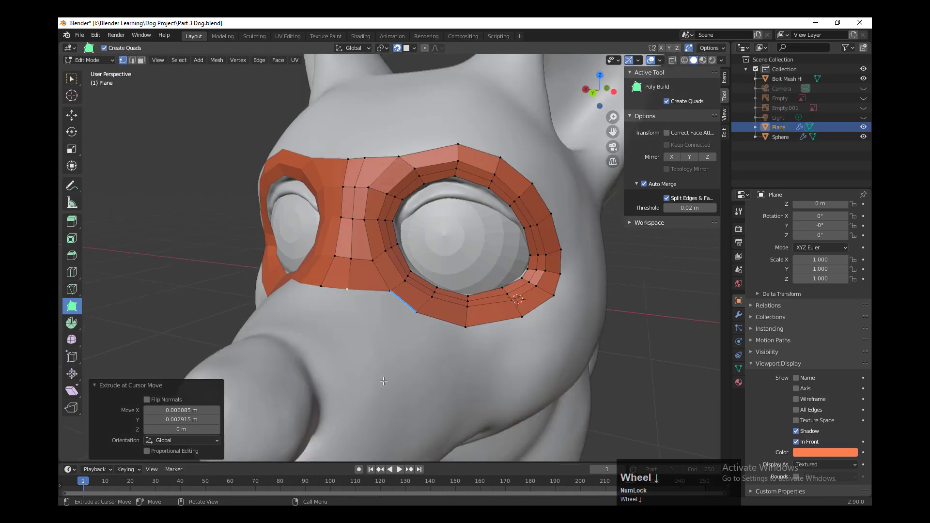
# Step: Adjust the nose-bridge vertices beside the inner corner of the eye
pyautogui.moveTo(392, 374); pyautogui.dragTo(412, 395, button='middle')
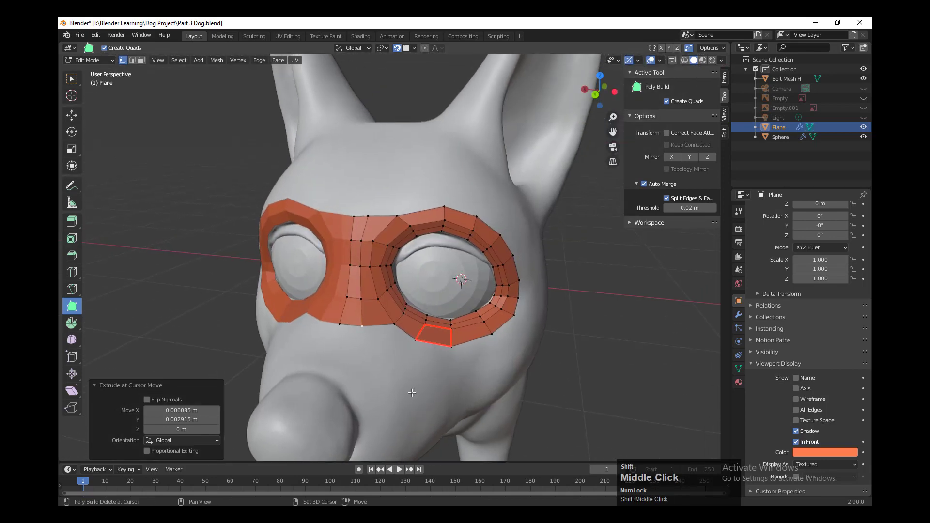
pyautogui.scroll(2, 353, 361)
pyautogui.keyDown('shift'); pyautogui.moveTo(353, 362); pyautogui.dragTo(365, 369, button='middle'); pyautogui.keyUp('shift')
pyautogui.moveTo(365, 369); pyautogui.dragTo(396, 378, button='middle')
pyautogui.moveTo(407, 255); pyautogui.dragTo(413, 254)
pyautogui.keyDown('shift'); pyautogui.moveTo(423, 354); pyautogui.dragTo(407, 278, button='middle'); pyautogui.keyUp('shift')
pyautogui.click(411, 305)
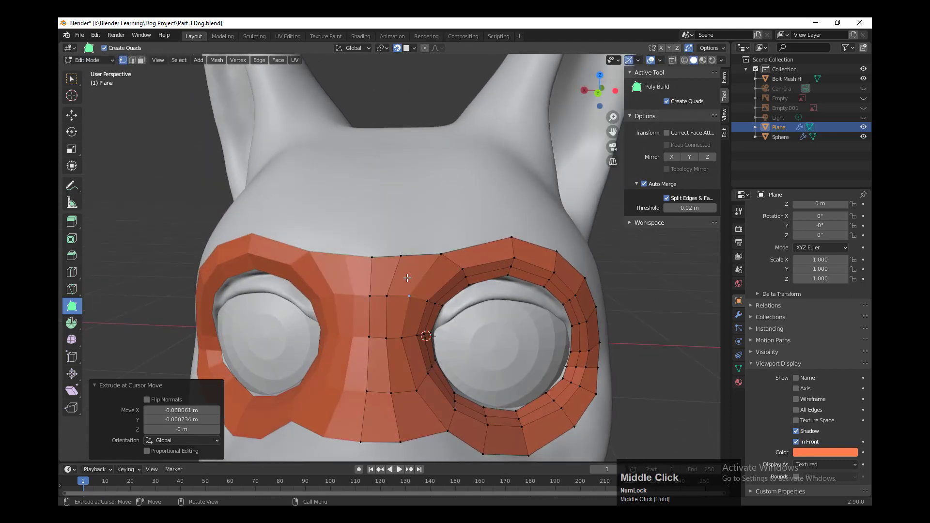
# Step: Extend quads from the nose bridge's upper edge onto the forehead and continue them across the brow above the eye
pyautogui.moveTo(384, 228); pyautogui.dragTo(394, 173)
pyautogui.moveTo(421, 234); pyautogui.dragTo(459, 230)
pyautogui.moveTo(523, 285); pyautogui.dragTo(495, 318, button='middle')
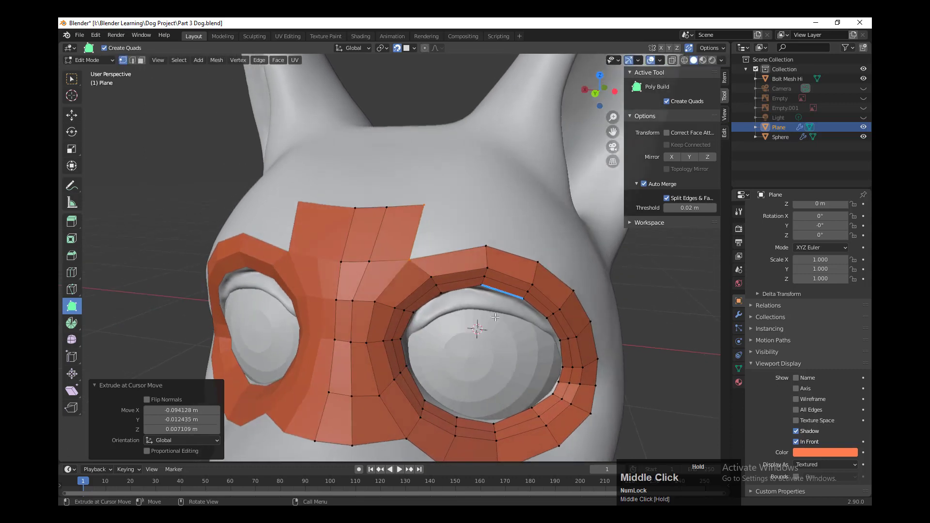
pyautogui.moveTo(460, 240); pyautogui.dragTo(470, 173)
pyautogui.moveTo(495, 275); pyautogui.dragTo(462, 282, button='middle')
pyautogui.moveTo(422, 236); pyautogui.dragTo(465, 181)
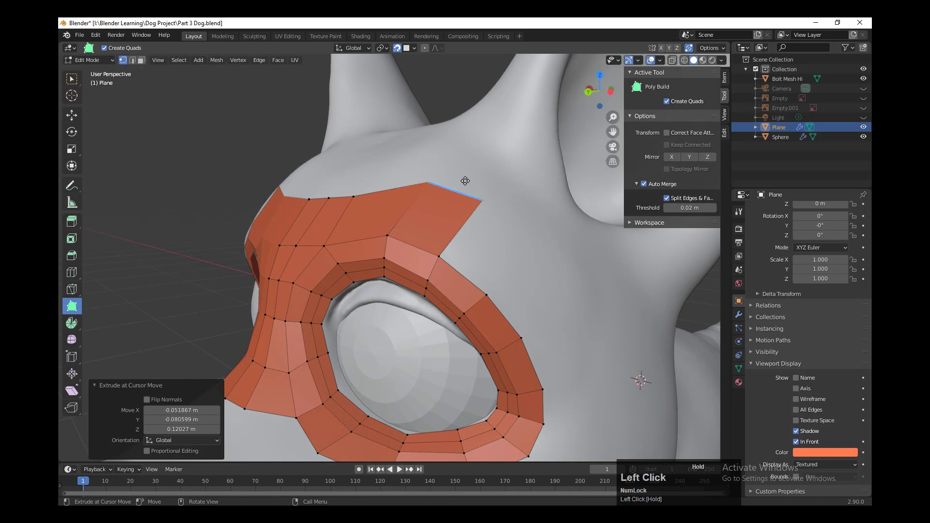
# Step: Continue the brow strip with quads around the upper outer side of the eye
pyautogui.moveTo(466, 228); pyautogui.dragTo(557, 318)
pyautogui.moveTo(533, 364); pyautogui.dragTo(601, 282)
pyautogui.scroll(-2, 601, 282)
pyautogui.moveTo(548, 380); pyautogui.dragTo(499, 355, button='middle')
pyautogui.scroll(1, 440, 379)
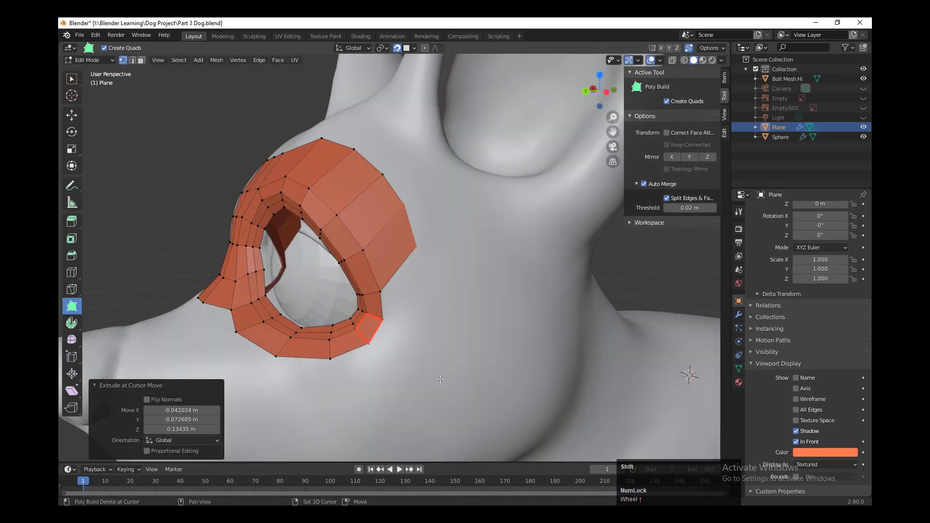
# Step: Move the last outer vertices of the brow strip lower to even out the quads beside the eye's outer corner
pyautogui.moveTo(440, 379); pyautogui.dragTo(425, 263, button='middle')
pyautogui.moveTo(429, 246); pyautogui.dragTo(427, 293)
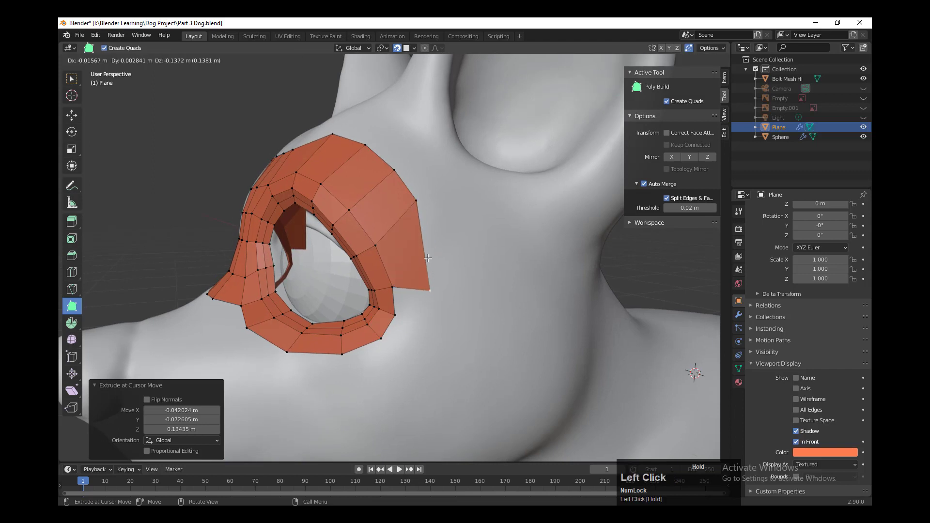
pyautogui.moveTo(428, 258); pyautogui.dragTo(428, 259)
pyautogui.moveTo(418, 200); pyautogui.dragTo(426, 227)
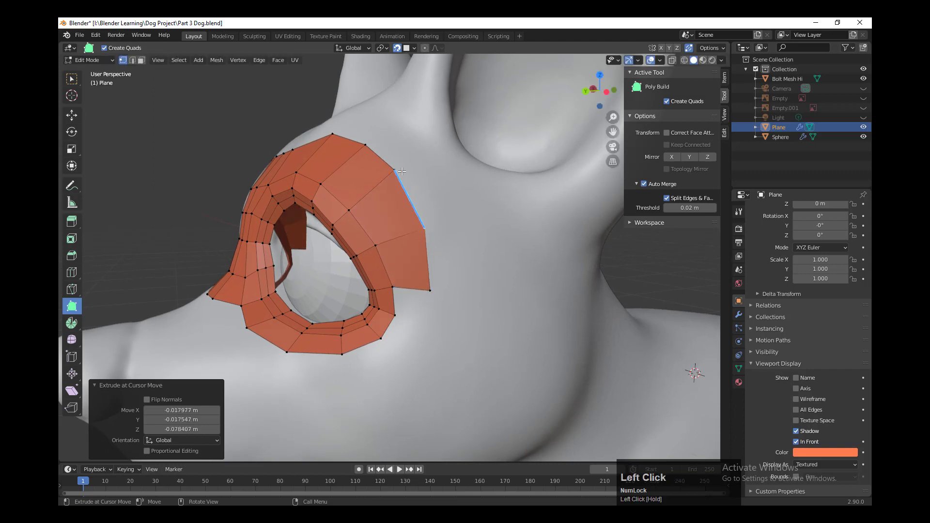
pyautogui.moveTo(397, 169); pyautogui.dragTo(446, 189, button='middle')
# Step: Reposition the forehead and brow vertices so the quads above the eye are evenly spaced
pyautogui.moveTo(445, 190); pyautogui.dragTo(428, 196)
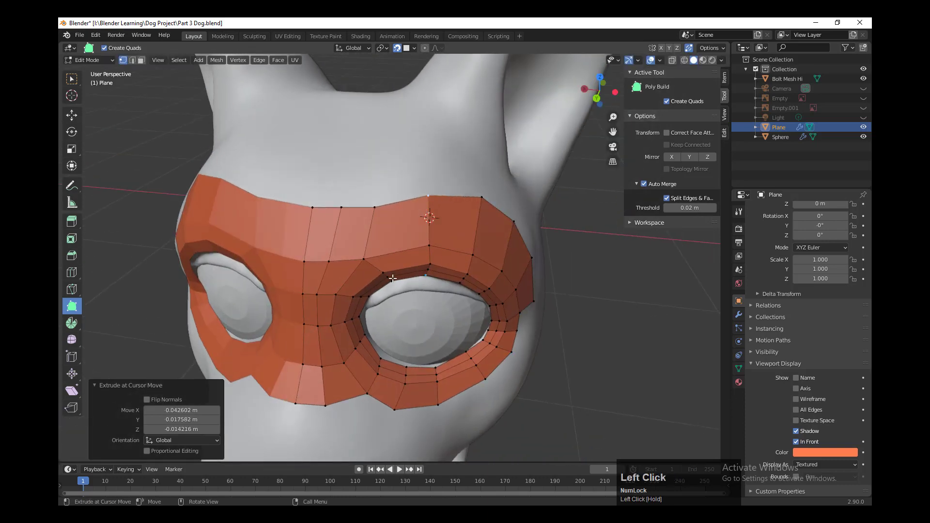
pyautogui.moveTo(392, 278); pyautogui.dragTo(402, 278, button='middle')
pyautogui.moveTo(348, 213); pyautogui.dragTo(367, 200)
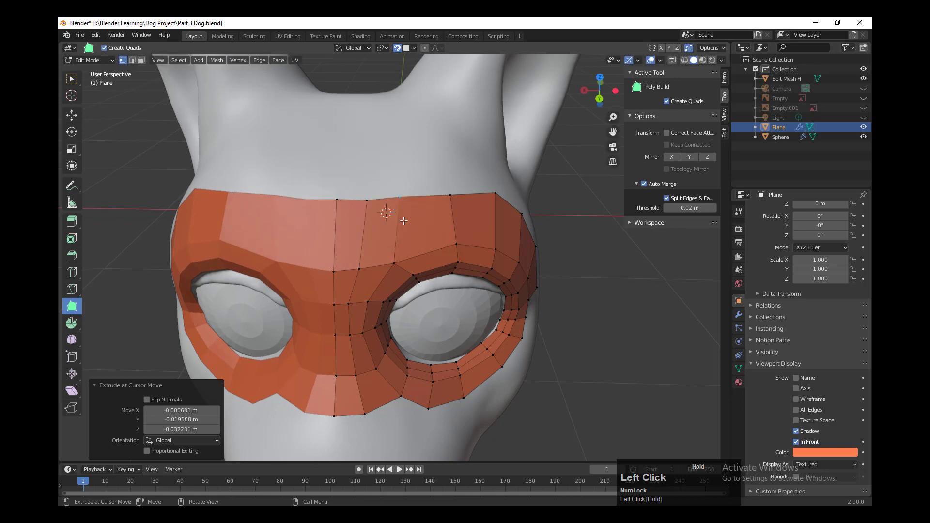
pyautogui.moveTo(404, 221); pyautogui.dragTo(402, 161, button='middle')
pyautogui.moveTo(473, 287); pyautogui.dragTo(461, 329, button='middle')
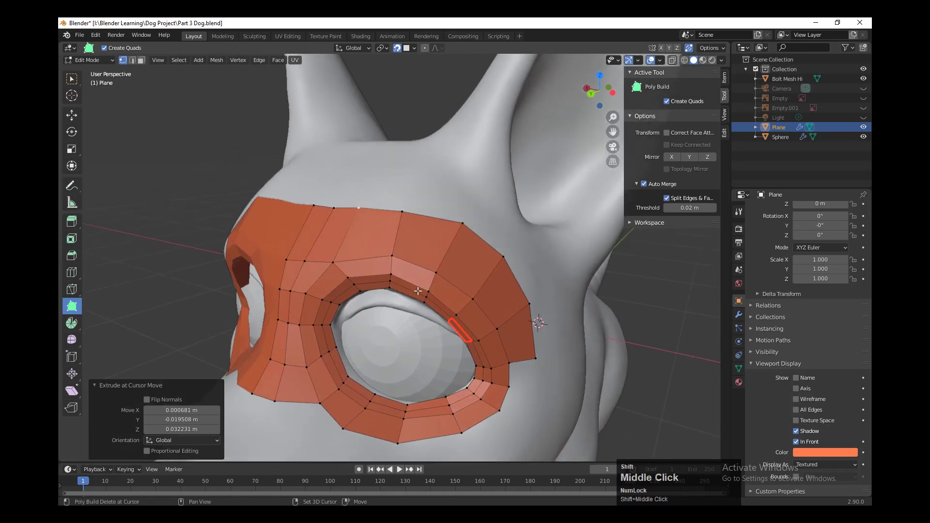
pyautogui.moveTo(402, 212); pyautogui.dragTo(404, 211)
pyautogui.moveTo(479, 296); pyautogui.dragTo(448, 307, button='middle')
pyautogui.moveTo(425, 292); pyautogui.dragTo(434, 289)
# Step: Build two more outer quads around the eye's outer corner and join them along their shared edge
pyautogui.moveTo(420, 312); pyautogui.dragTo(490, 262, button='middle')
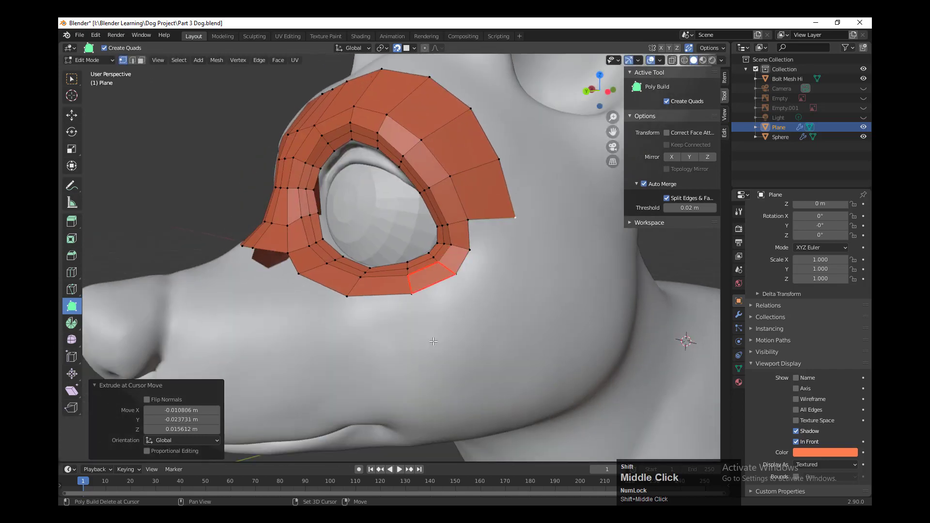
pyautogui.moveTo(446, 334); pyautogui.dragTo(432, 363, button='middle')
pyautogui.scroll(2, 458, 352)
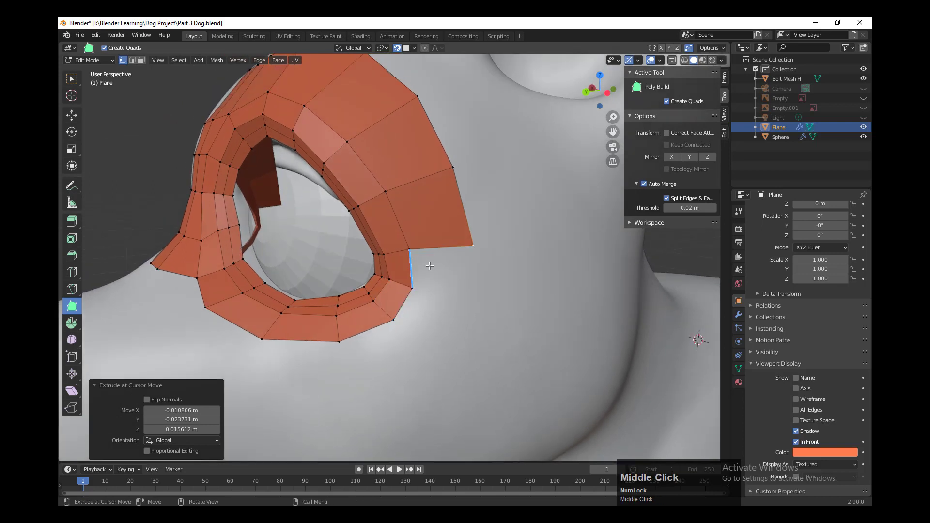
pyautogui.moveTo(432, 266); pyautogui.dragTo(494, 265)
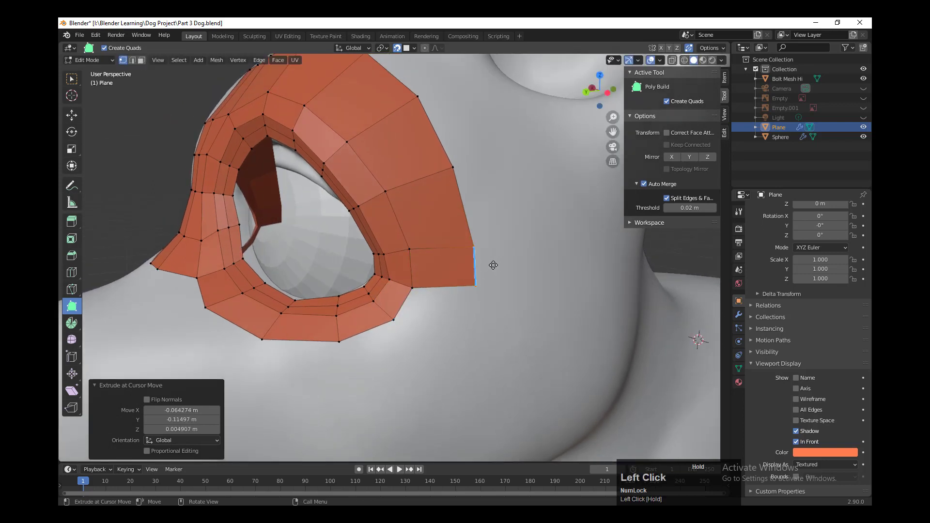
pyautogui.moveTo(424, 311); pyautogui.dragTo(467, 340)
pyautogui.moveTo(476, 285); pyautogui.dragTo(451, 320)
pyautogui.moveTo(473, 246); pyautogui.dragTo(471, 255)
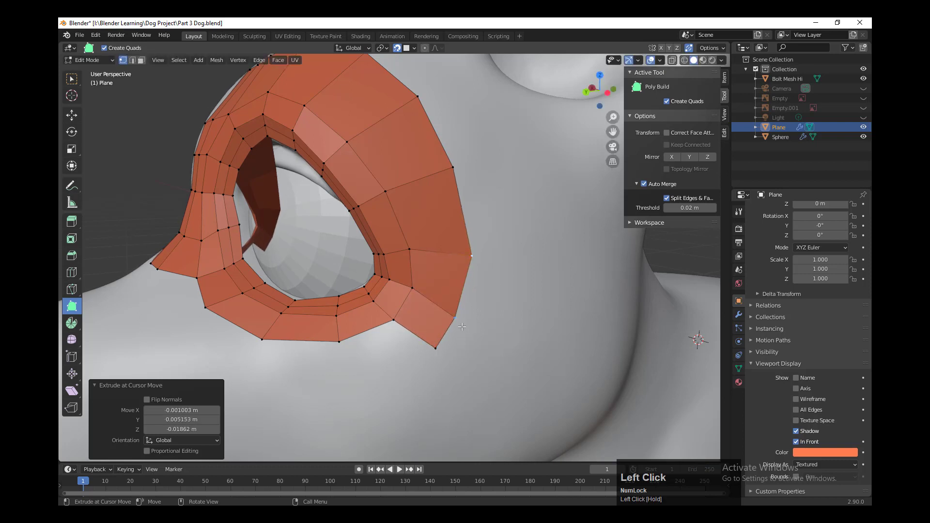
# Step: Smooth the curve of the outer loop by repositioning its vertices around the eye's outer corner
pyautogui.moveTo(457, 308); pyautogui.dragTo(464, 301, button='middle')
pyautogui.moveTo(465, 301); pyautogui.dragTo(472, 289)
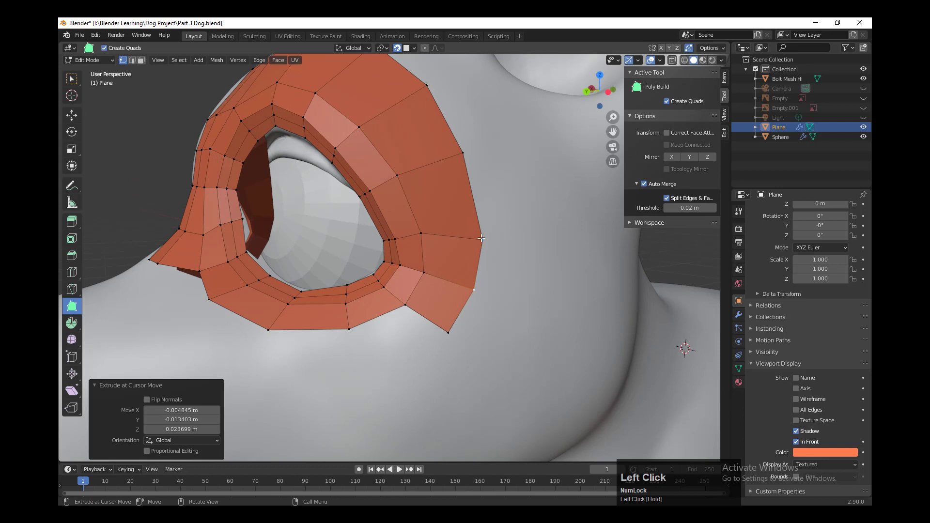
pyautogui.moveTo(481, 239); pyautogui.dragTo(482, 222)
pyautogui.moveTo(446, 327); pyautogui.dragTo(450, 328, button='middle')
pyautogui.moveTo(450, 333); pyautogui.dragTo(442, 347)
# Step: Extend the outer loop with two quads beneath the eye and adjust their lower vertices
pyautogui.moveTo(442, 354); pyautogui.dragTo(457, 359, button='middle')
pyautogui.moveTo(368, 396)
pyautogui.keyDown('shift'); pyautogui.mouseDown(button='middle')
pyautogui.moveTo(431, 379)
pyautogui.moveTo(456, 343)
pyautogui.mouseUp(button='middle'); pyautogui.keyUp('shift')
pyautogui.moveTo(470, 323); pyautogui.dragTo(487, 370)
pyautogui.moveTo(506, 327); pyautogui.dragTo(522, 322)
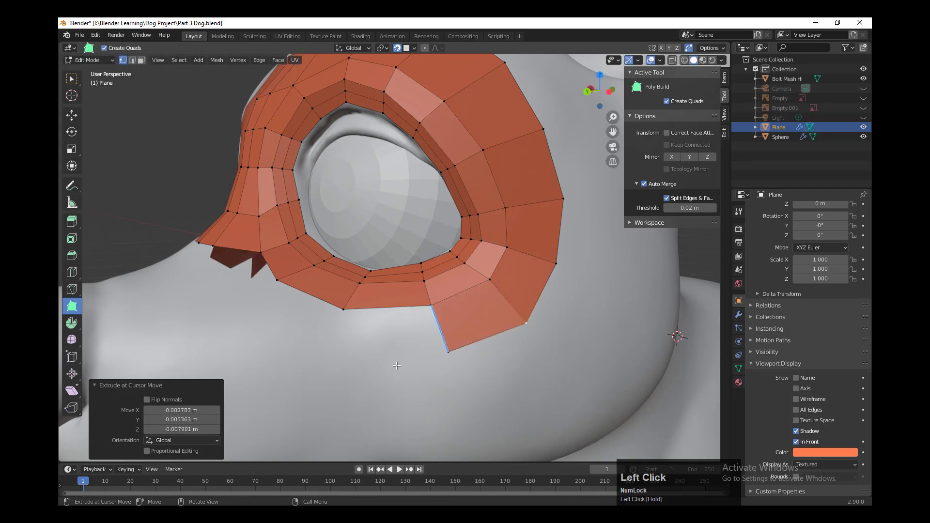
pyautogui.moveTo(395, 334); pyautogui.dragTo(411, 380)
pyautogui.moveTo(411, 380); pyautogui.dragTo(436, 375, button='middle')
pyautogui.moveTo(443, 364); pyautogui.dragTo(411, 368)
# Step: Add another quad below the eye toward the nose bridge and adjust the strip's lower vertices
pyautogui.moveTo(411, 369); pyautogui.dragTo(388, 330, button='middle')
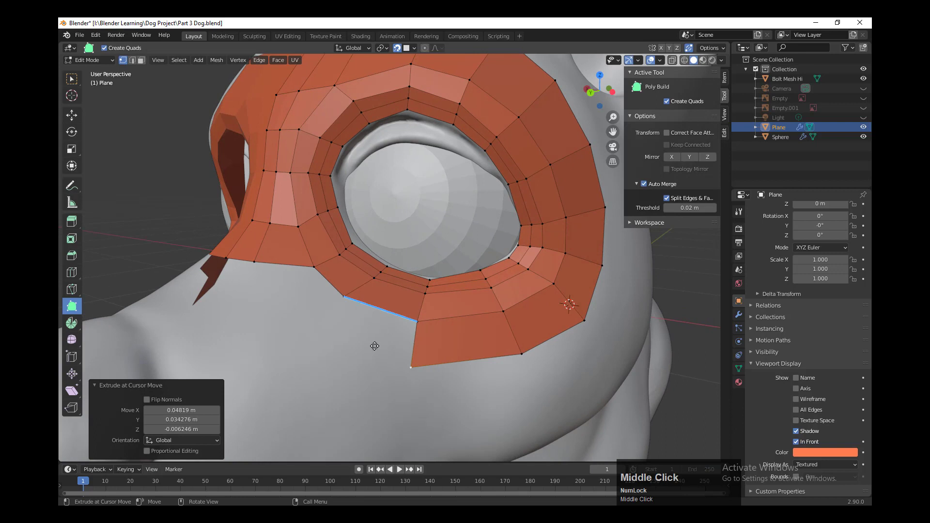
pyautogui.moveTo(375, 346); pyautogui.dragTo(370, 374)
pyautogui.moveTo(370, 374); pyautogui.dragTo(354, 373, button='middle')
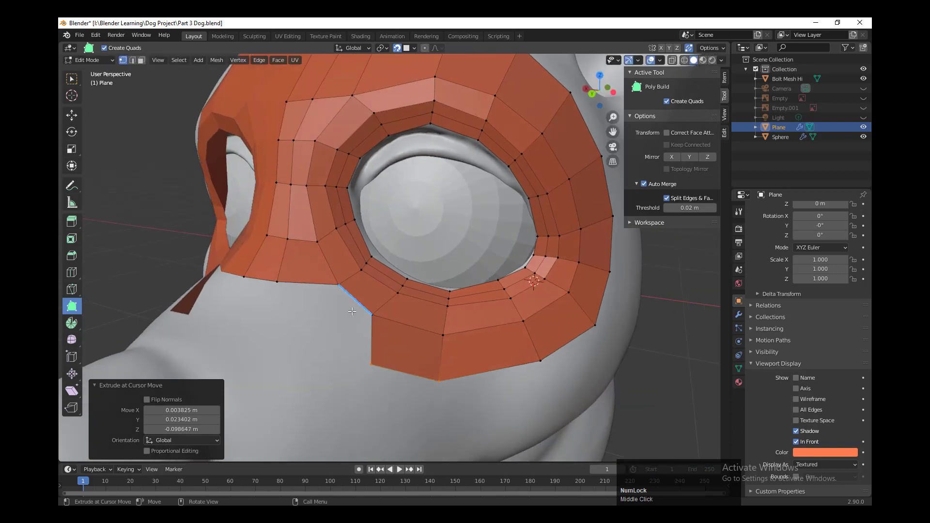
pyautogui.moveTo(367, 366); pyautogui.dragTo(341, 352)
pyautogui.moveTo(311, 354); pyautogui.dragTo(323, 356, button='middle')
pyautogui.moveTo(319, 300); pyautogui.dragTo(320, 301)
pyautogui.moveTo(399, 363); pyautogui.dragTo(400, 363)
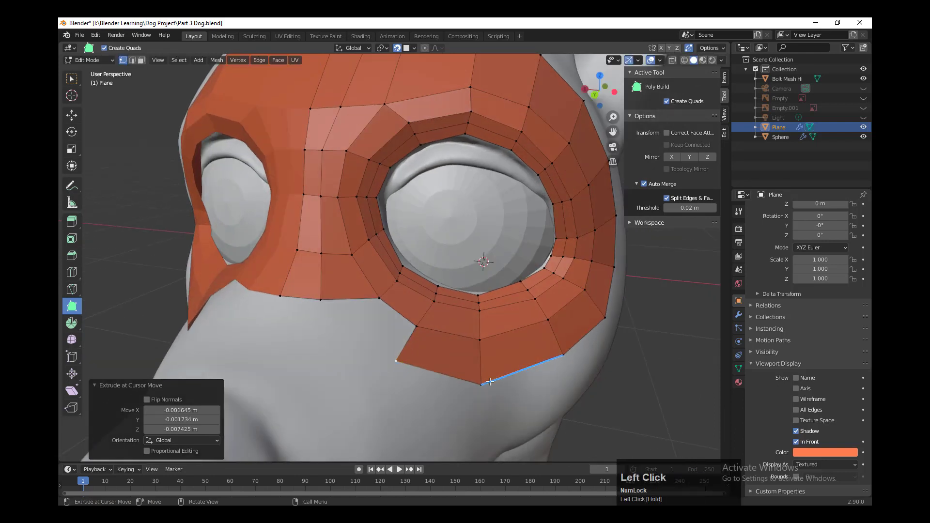
# Step: Extend the nose bridge's lower edge with a row of quads and join it to the strip beneath the eye
pyautogui.scroll(-1, 469, 389)
pyautogui.moveTo(469, 389); pyautogui.dragTo(348, 305, button='middle')
pyautogui.moveTo(348, 305); pyautogui.dragTo(341, 328)
pyautogui.moveTo(378, 285); pyautogui.dragTo(396, 321)
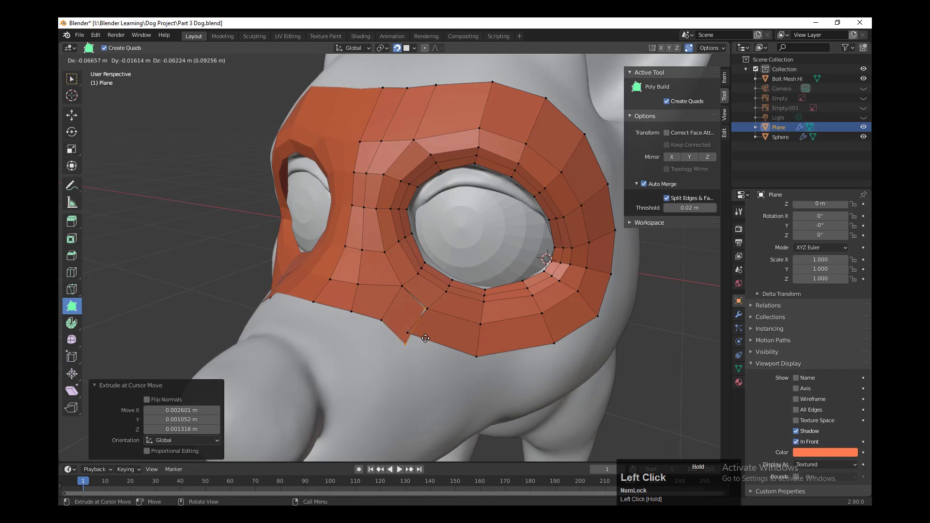
pyautogui.moveTo(425, 338); pyautogui.dragTo(482, 325)
pyautogui.scroll(-3, 394, 367)
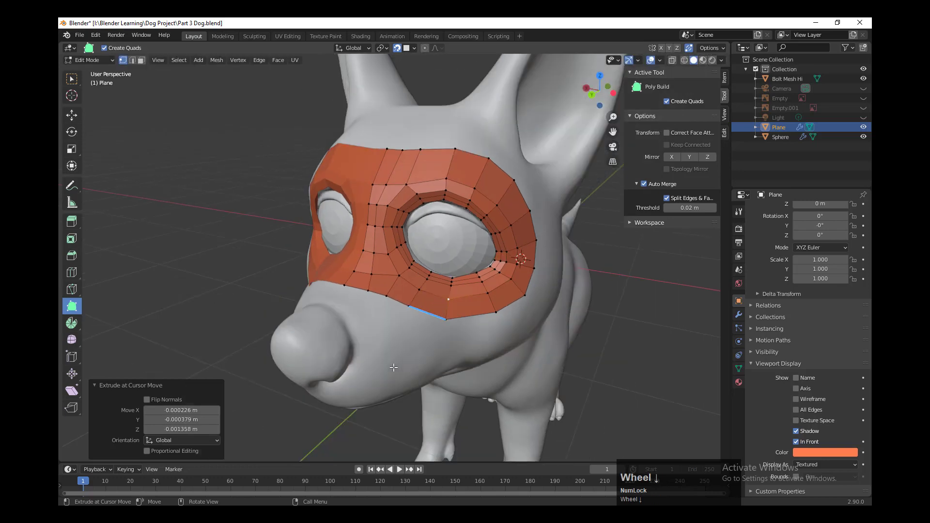
# Step: Even out the vertices of the new lower nose-bridge rows near the mirror line
pyautogui.moveTo(394, 367); pyautogui.dragTo(434, 381, button='middle')
pyautogui.scroll(3, 434, 381)
pyautogui.moveTo(406, 331); pyautogui.dragTo(400, 301)
pyautogui.scroll(-2, 401, 301)
pyautogui.moveTo(400, 301); pyautogui.dragTo(401, 385, button='middle')
pyautogui.scroll(-1, 390, 353)
pyautogui.scroll(2, 401, 385)
pyautogui.keyDown('shift'); pyautogui.moveTo(418, 419); pyautogui.dragTo(426, 377, button='middle'); pyautogui.keyUp('shift')
pyautogui.moveTo(427, 378); pyautogui.dragTo(438, 376, button='middle')
pyautogui.moveTo(455, 308); pyautogui.dragTo(448, 310)
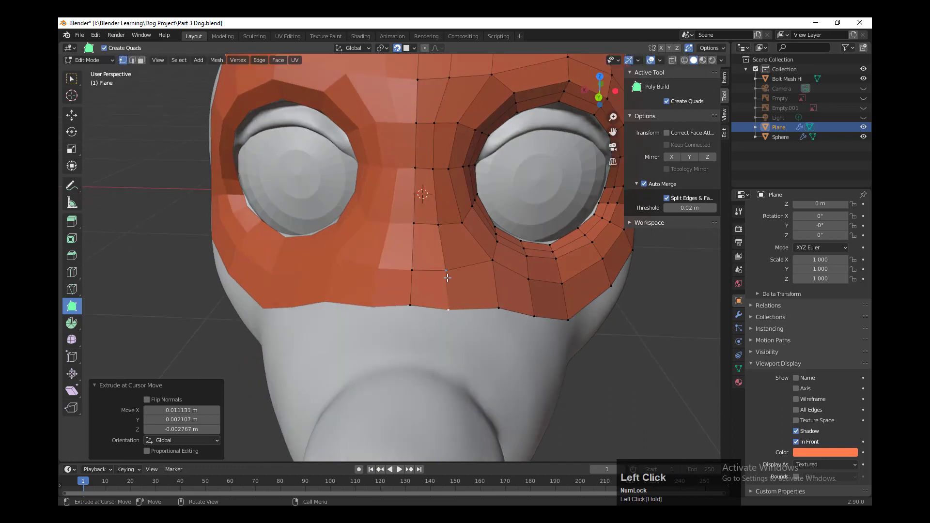
pyautogui.moveTo(448, 277); pyautogui.dragTo(444, 269)
pyautogui.scroll(-1, 436, 340)
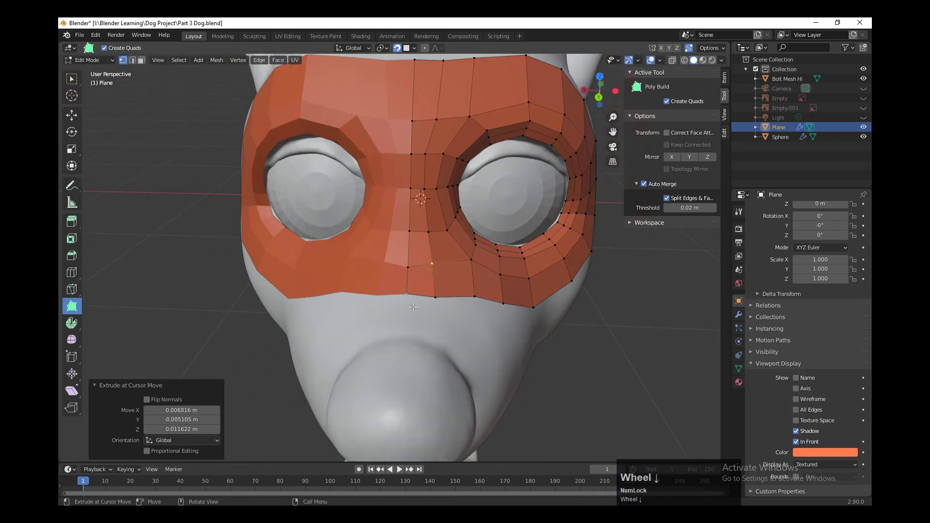
# Step: Extrude a long quad from the nose bridge down to the nose and knife-cut it crosswise near its middle
pyautogui.moveTo(423, 313); pyautogui.dragTo(428, 401)
pyautogui.moveTo(428, 402); pyautogui.dragTo(423, 383, button='middle')
pyautogui.press('k')
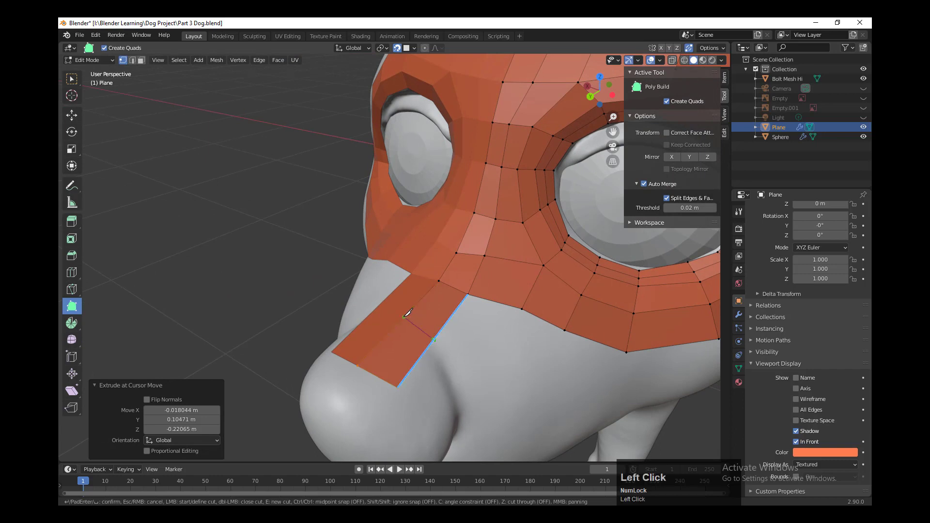
pyautogui.press('Return')
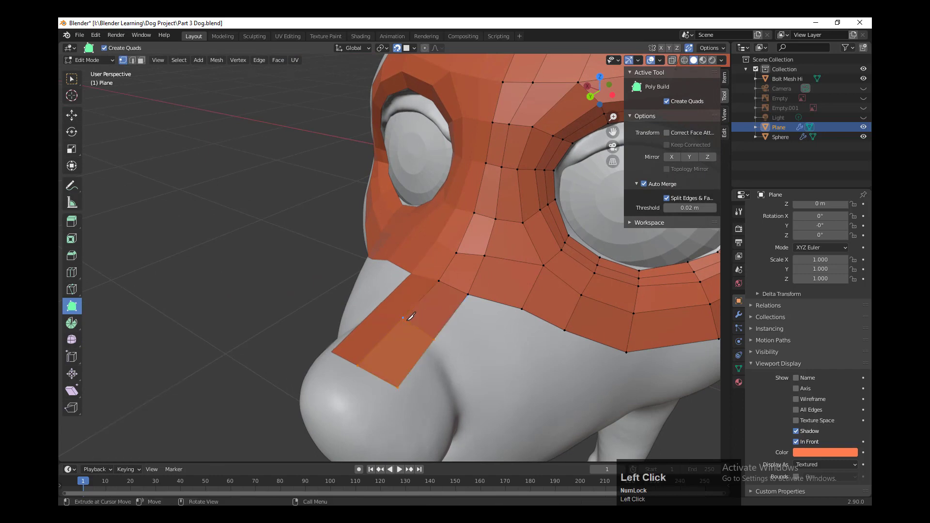
# Step: Adjust the vertices of the crosswise cut to follow the top of the muzzle
pyautogui.moveTo(391, 334); pyautogui.dragTo(360, 311, button='middle')
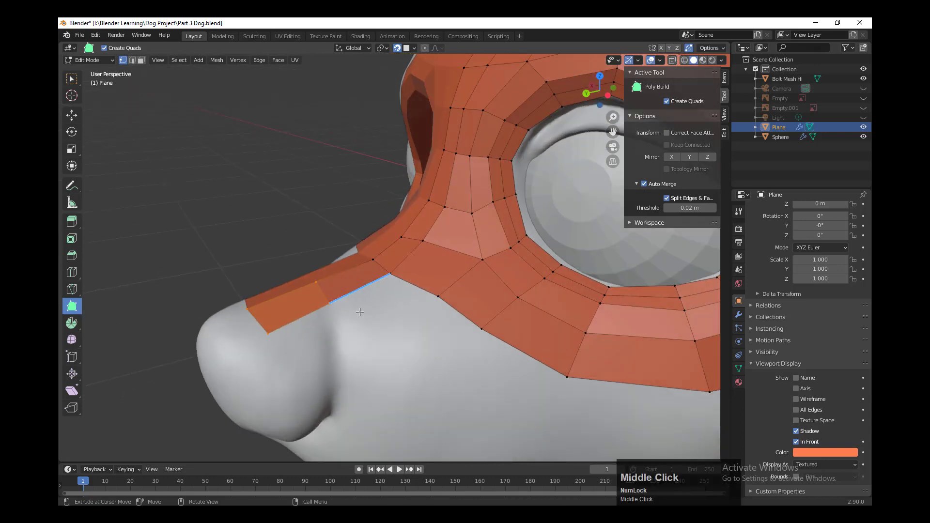
pyautogui.click(332, 308)
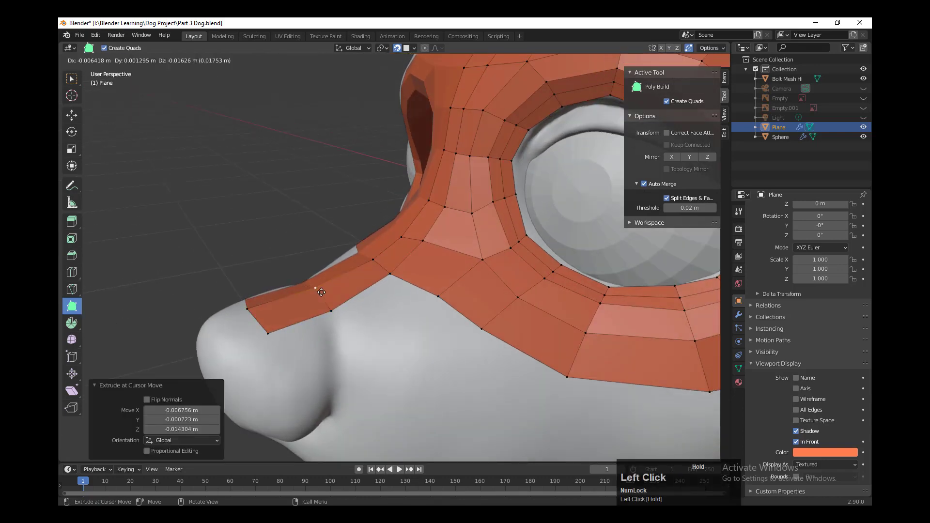
pyautogui.moveTo(402, 330); pyautogui.dragTo(446, 349, button='middle')
pyautogui.scroll(3, 376, 375)
pyautogui.click(389, 332)
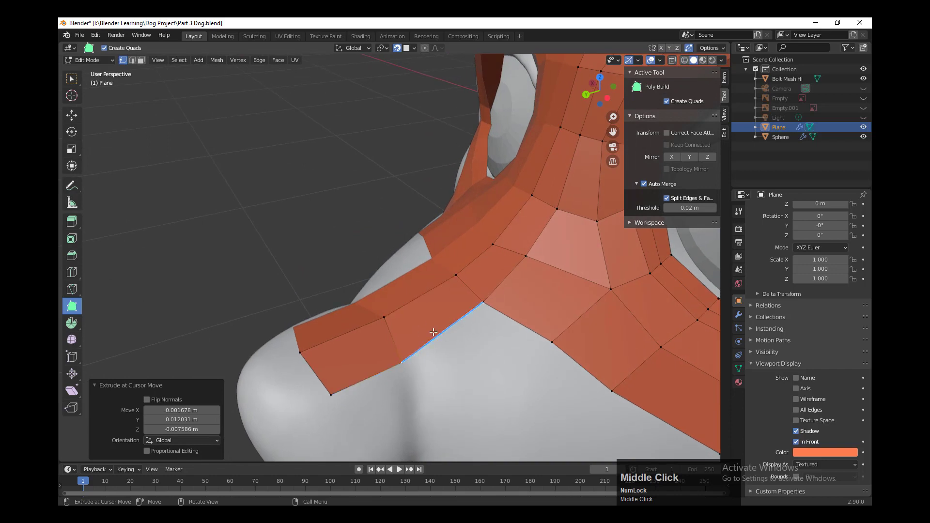
pyautogui.press('ctrl')
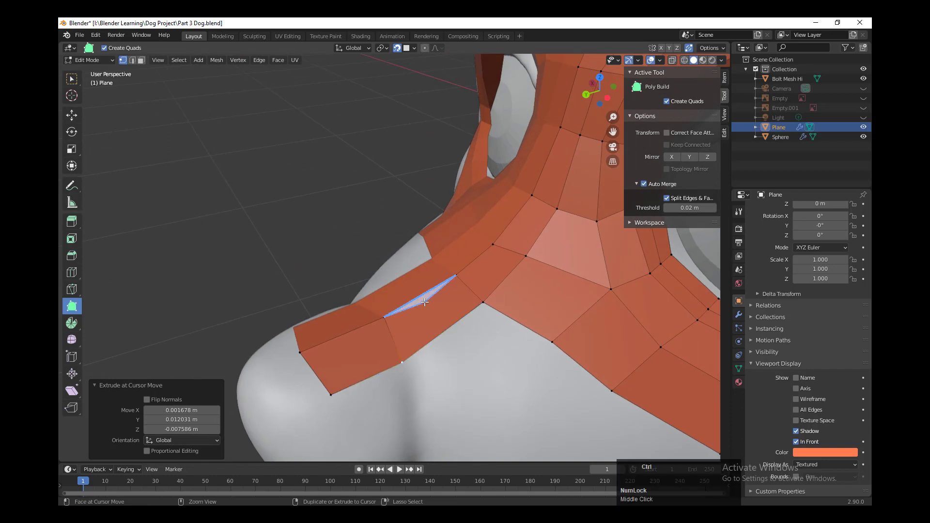
pyautogui.hotkey('ctrl', 'r')
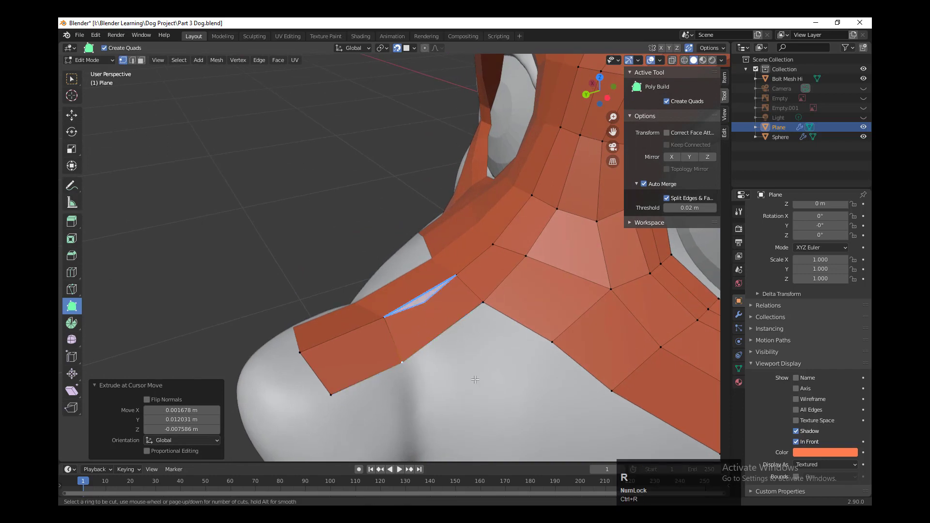
pyautogui.rightClick(420, 309)
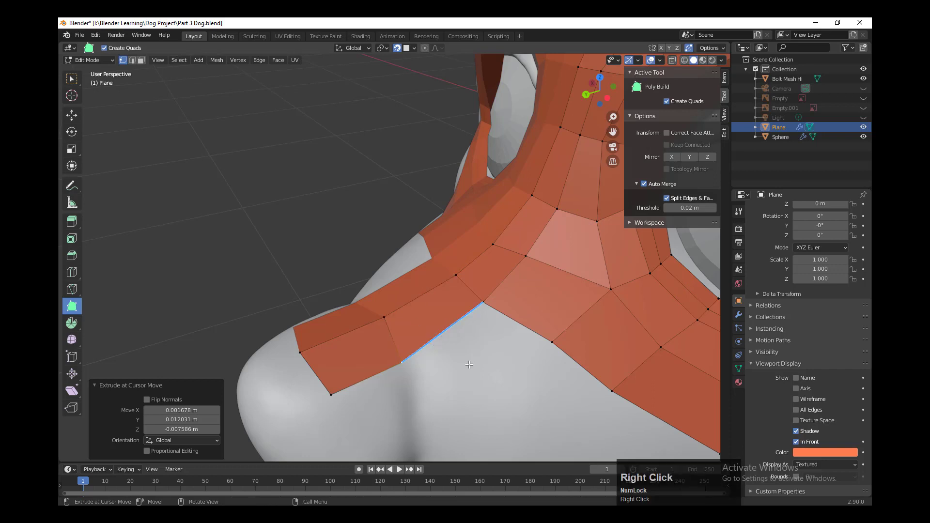
# Step: Build a quad from the outer edge of the muzzle strip's front section down the side of the nose
pyautogui.moveTo(421, 308); pyautogui.dragTo(455, 322, button='middle')
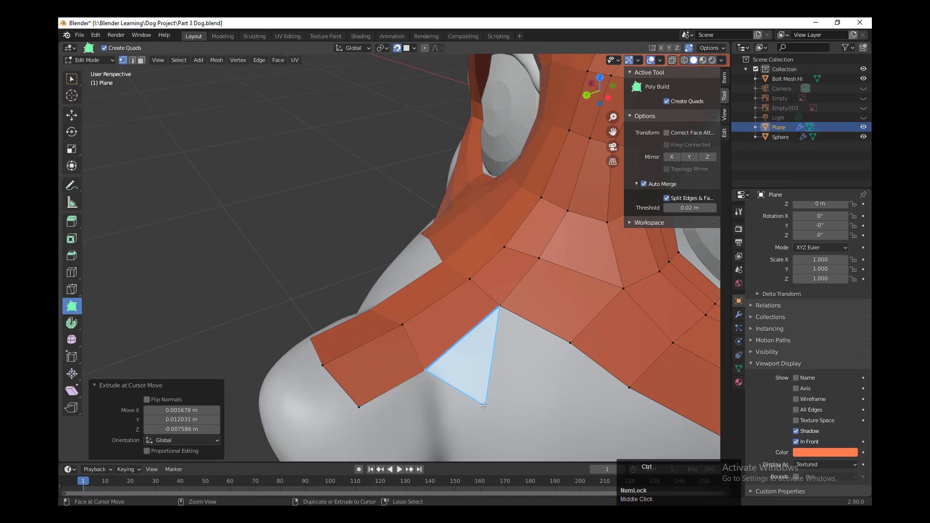
pyautogui.keyDown('ctrl'); pyautogui.click(439, 426); pyautogui.keyUp('ctrl')
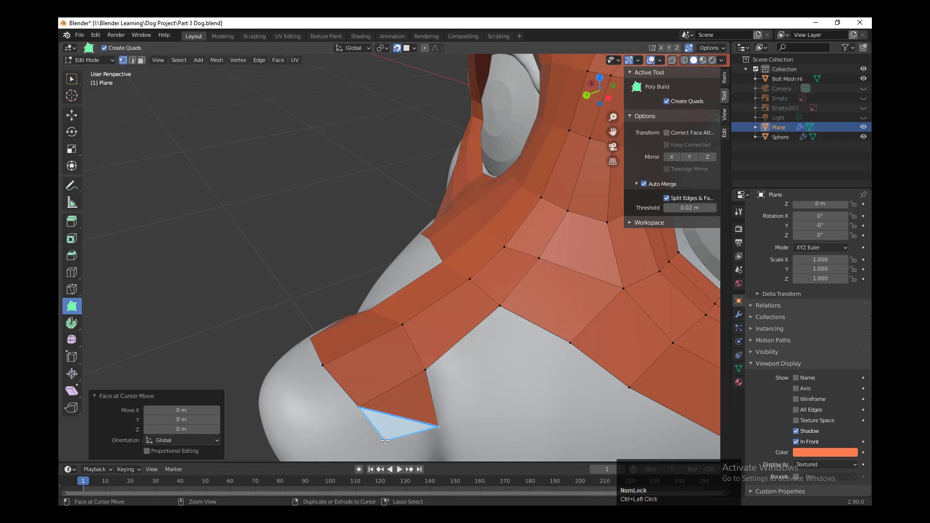
pyautogui.click(386, 440)
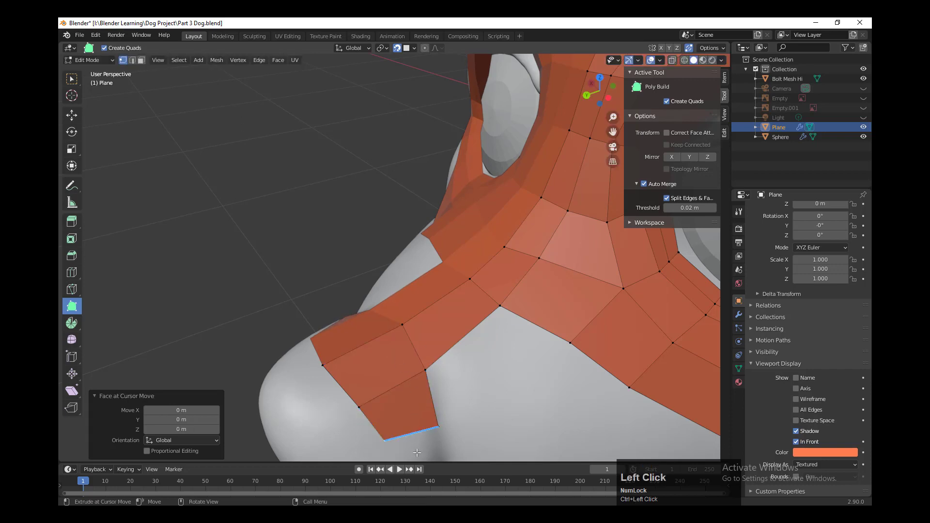
pyautogui.scroll(-5, 401, 366)
pyautogui.scroll(4, 453, 409)
pyautogui.moveTo(453, 408); pyautogui.dragTo(462, 405, button='middle')
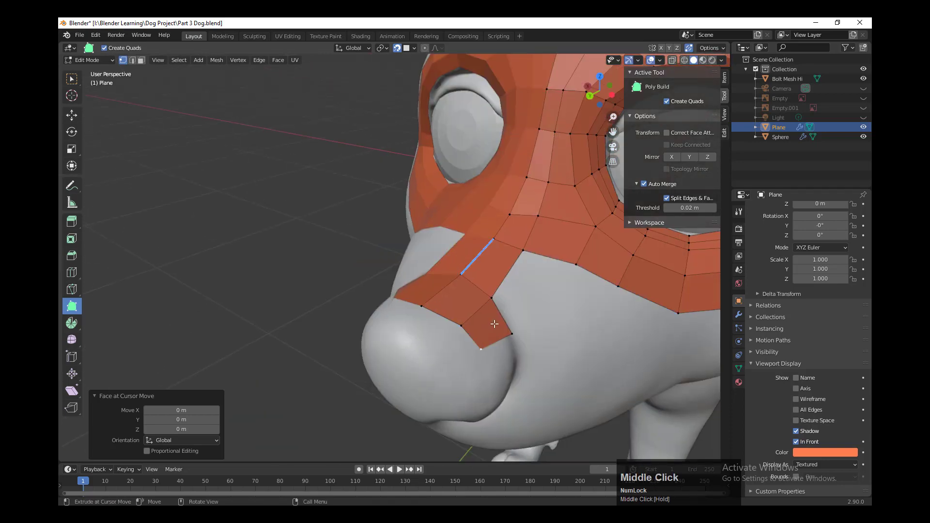
# Step: Build a quad from the outer edge of the muzzle strip's rear section down the muzzle side, joining the nose-side quad
pyautogui.moveTo(547, 345); pyautogui.dragTo(433, 277, button='middle')
pyautogui.scroll(2, 440, 356)
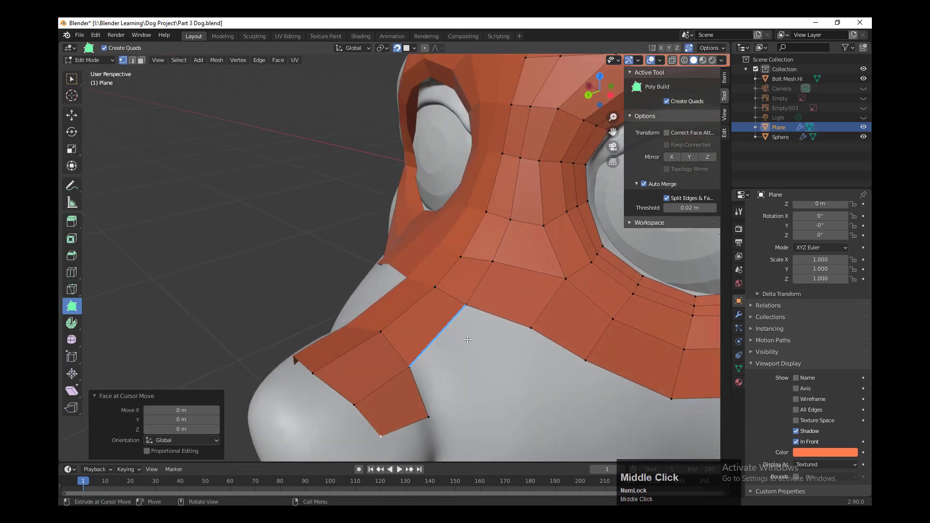
pyautogui.moveTo(468, 344); pyautogui.dragTo(485, 385)
pyautogui.moveTo(514, 401); pyautogui.dragTo(469, 356, button='middle')
pyautogui.moveTo(448, 356); pyautogui.dragTo(461, 368)
pyautogui.moveTo(465, 353); pyautogui.dragTo(466, 371, button='middle')
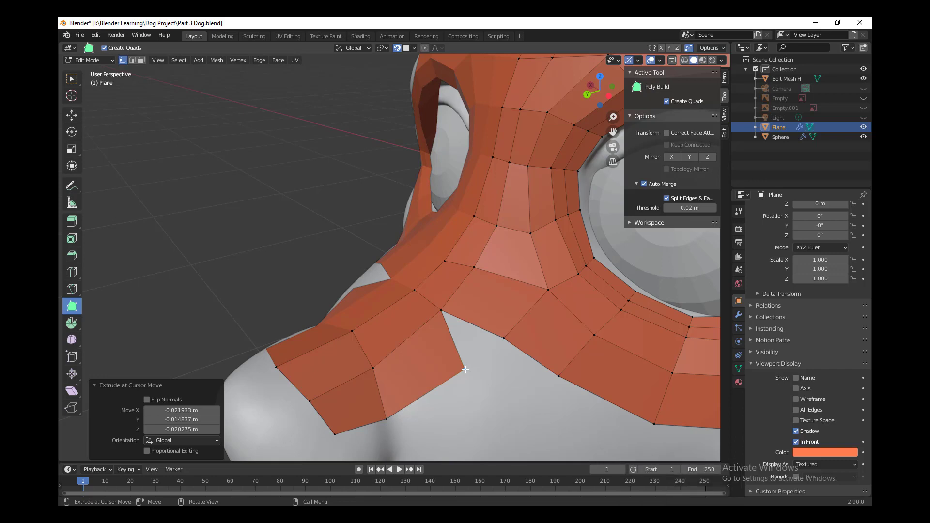
pyautogui.click(465, 369)
pyautogui.keyDown('shift'); pyautogui.click(504, 339); pyautogui.keyUp('shift')
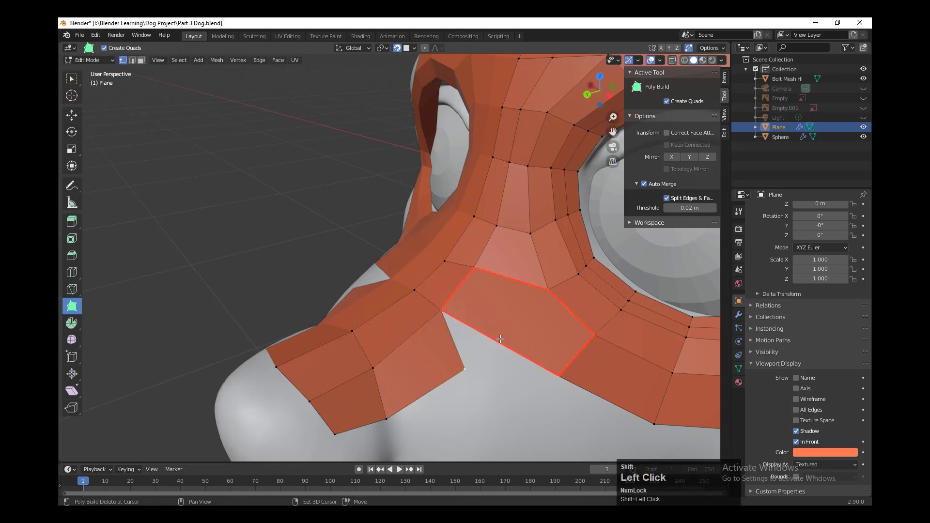
pyautogui.hotkey('ctrl', 'z')
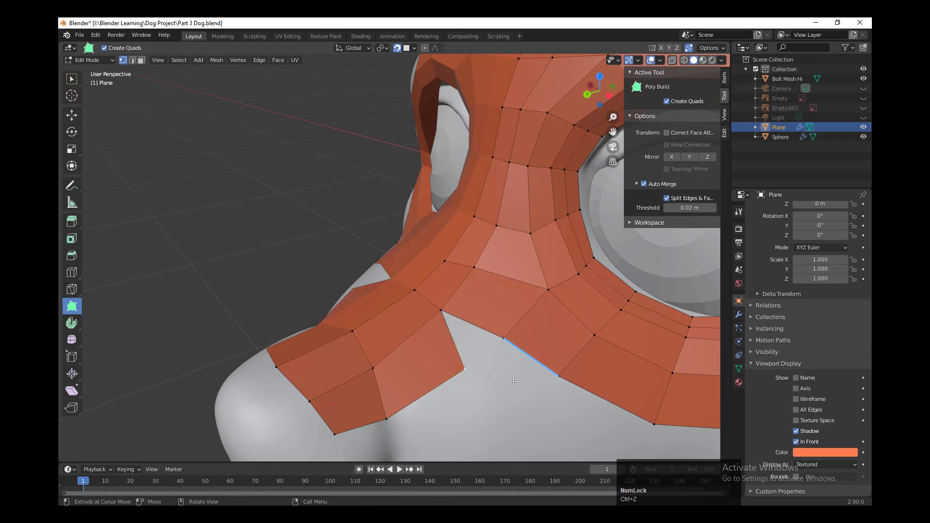
pyautogui.click(466, 368)
pyautogui.rightClick(466, 361)
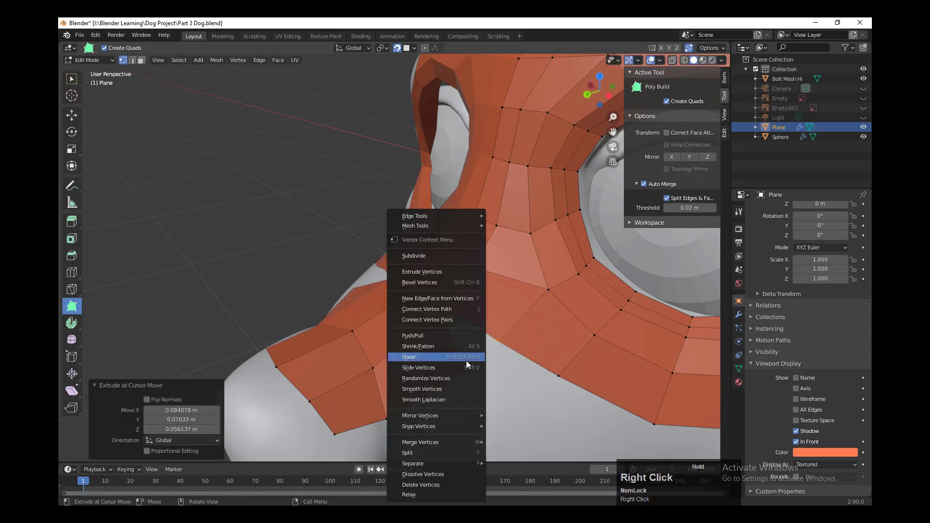
pyautogui.moveTo(505, 368); pyautogui.dragTo(494, 394, button='middle')
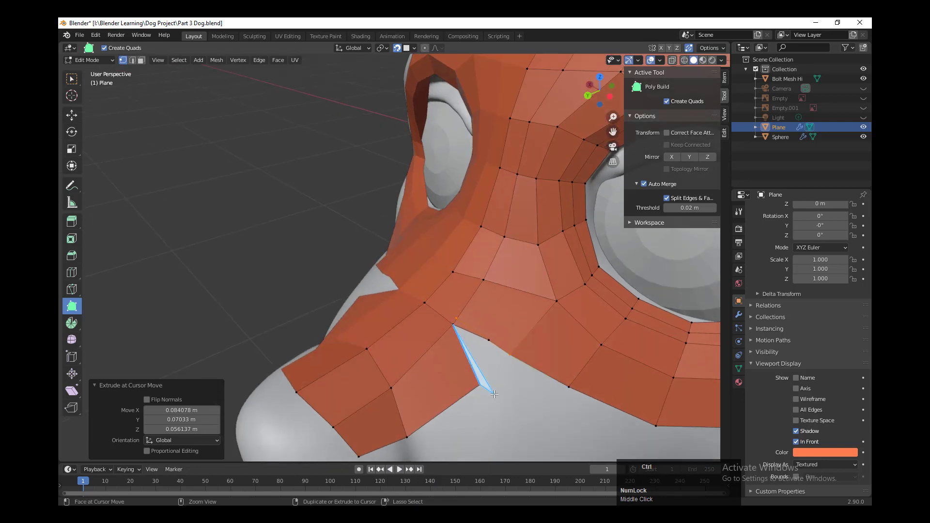
pyautogui.hotkey('ctrl', 'z')
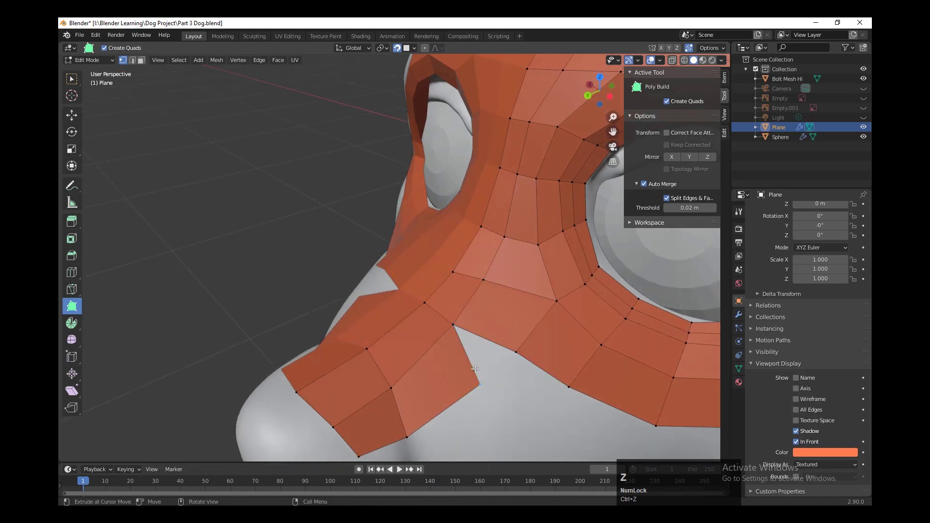
# Step: Close the gap between the new muzzle-side quad and the eye loop with a joining face, and nudge its corner vertices
pyautogui.moveTo(472, 369); pyautogui.dragTo(511, 351)
pyautogui.moveTo(496, 382); pyautogui.dragTo(477, 370, button='middle')
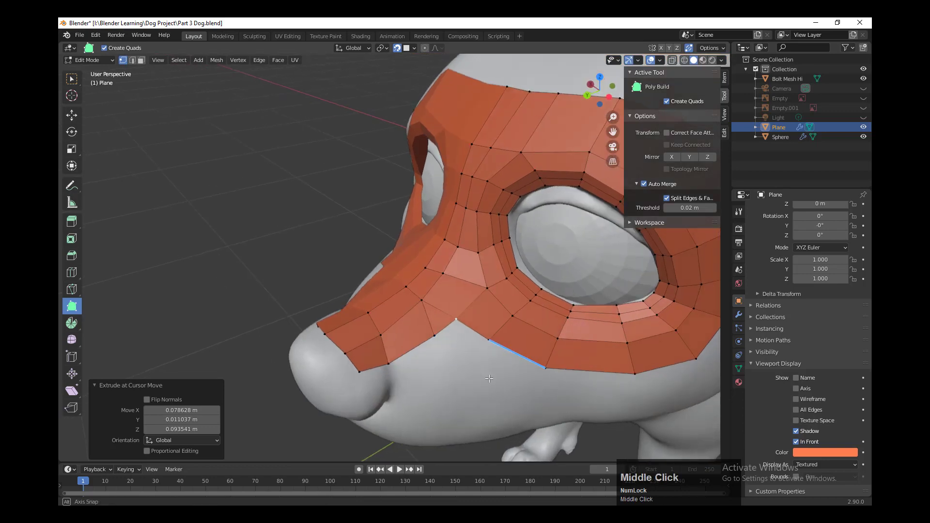
pyautogui.scroll(5, 459, 364)
pyautogui.moveTo(440, 350); pyautogui.dragTo(433, 354)
pyautogui.moveTo(433, 354); pyautogui.dragTo(426, 309, button='middle')
pyautogui.moveTo(429, 299); pyautogui.dragTo(432, 298)
# Step: Adjust the lower edge of the joining face between the muzzle side and the eye loop
pyautogui.scroll(-2, 431, 298)
pyautogui.moveTo(457, 335); pyautogui.dragTo(475, 357, button='middle')
pyautogui.scroll(3, 477, 365)
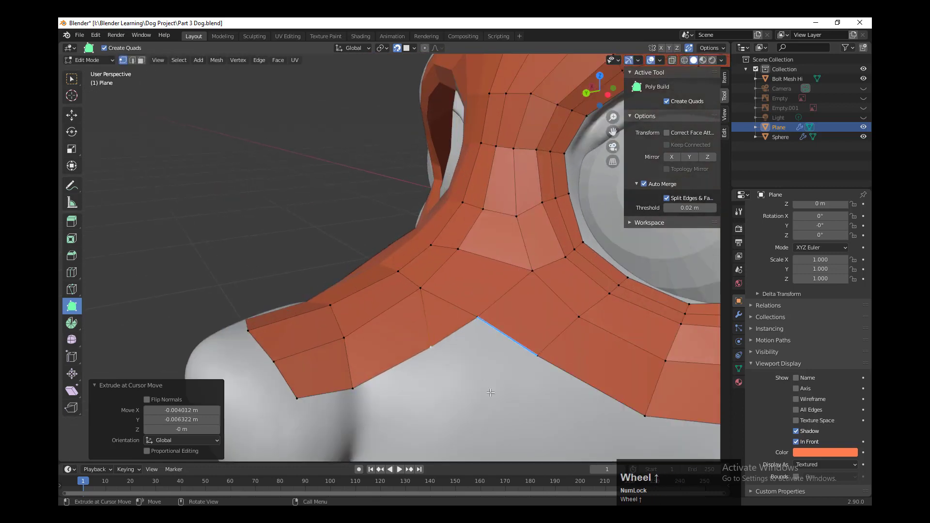
pyautogui.keyDown('shift'); pyautogui.moveTo(491, 392); pyautogui.dragTo(413, 278, button='middle'); pyautogui.keyUp('shift')
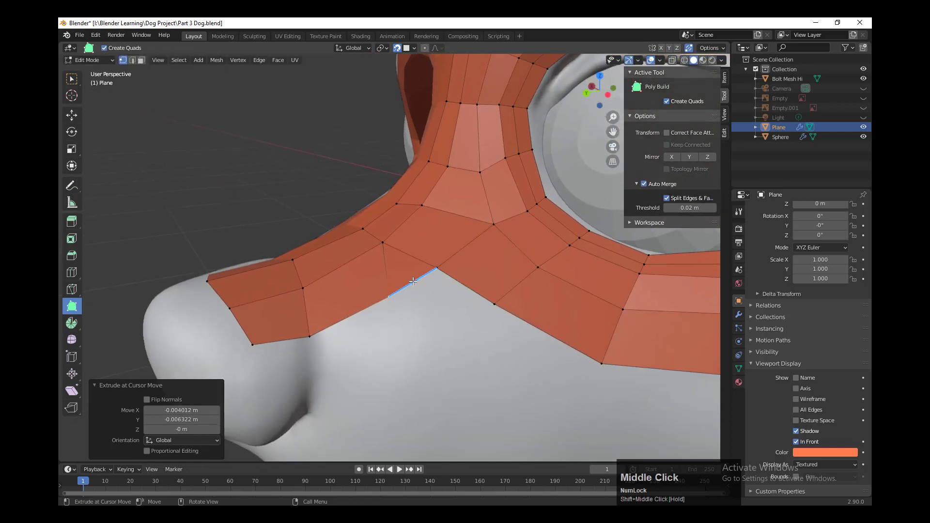
pyautogui.click(413, 281)
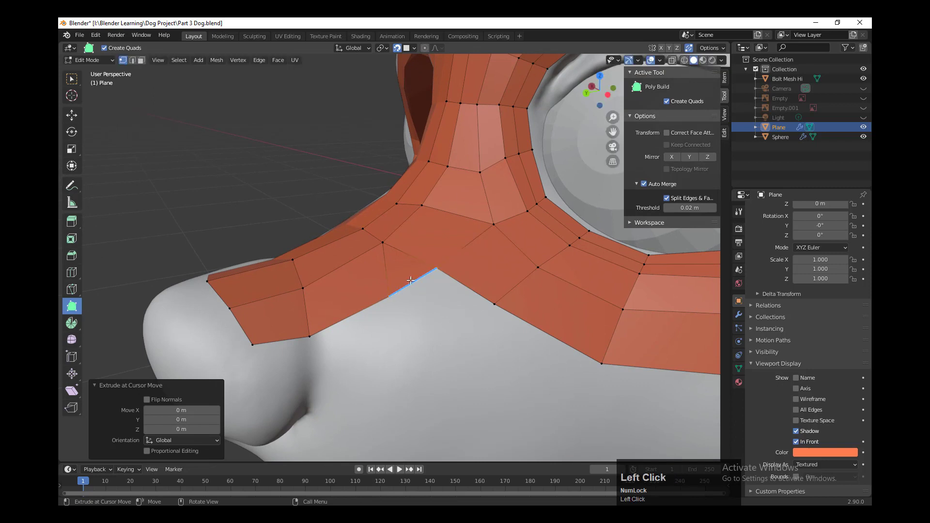
pyautogui.moveTo(427, 326); pyautogui.dragTo(451, 328, button='middle')
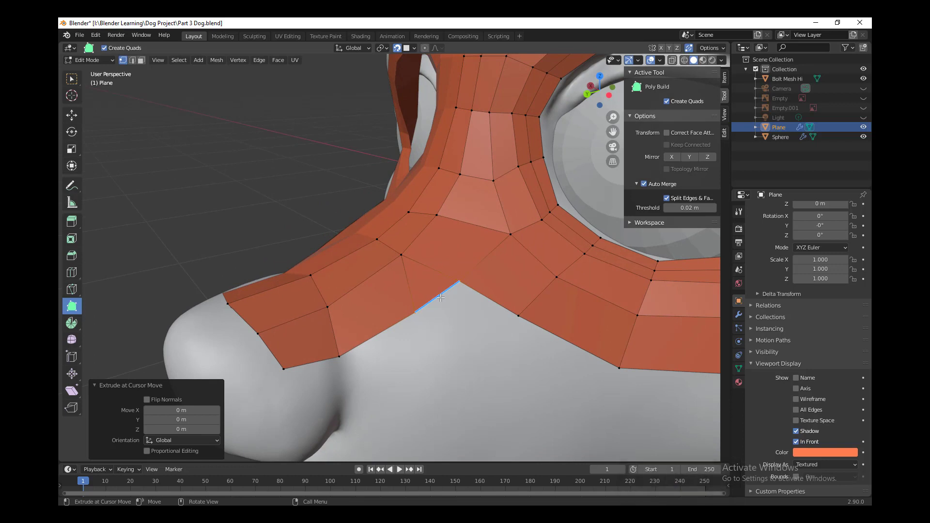
pyautogui.keyDown('ctrl'); pyautogui.moveTo(440, 298); pyautogui.dragTo(416, 313); pyautogui.keyUp('ctrl')
pyautogui.scroll(-3, 415, 313)
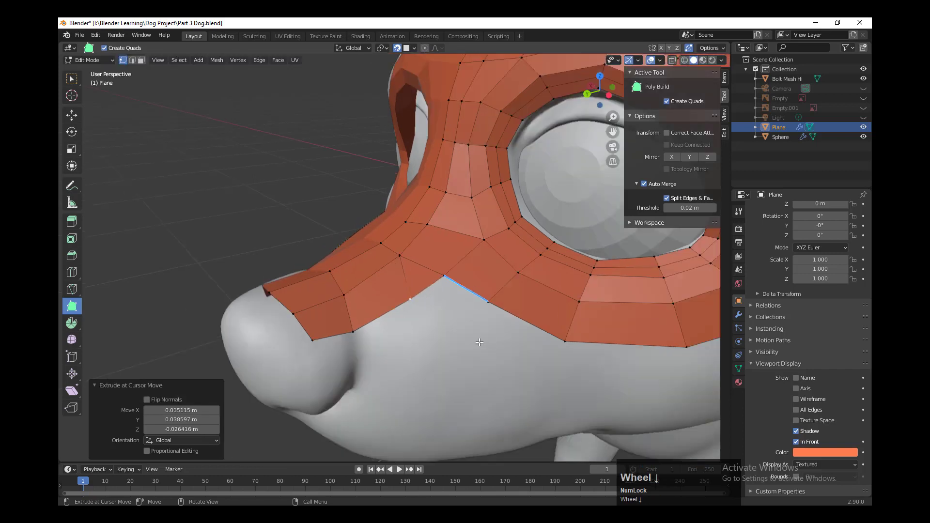
# Step: Even out the nose-bridge and muzzle-side vertices around the joining face
pyautogui.moveTo(415, 320); pyautogui.dragTo(490, 373, button='middle')
pyautogui.scroll(3, 571, 373)
pyautogui.keyDown('shift'); pyautogui.moveTo(570, 374); pyautogui.dragTo(491, 385, button='middle'); pyautogui.keyUp('shift')
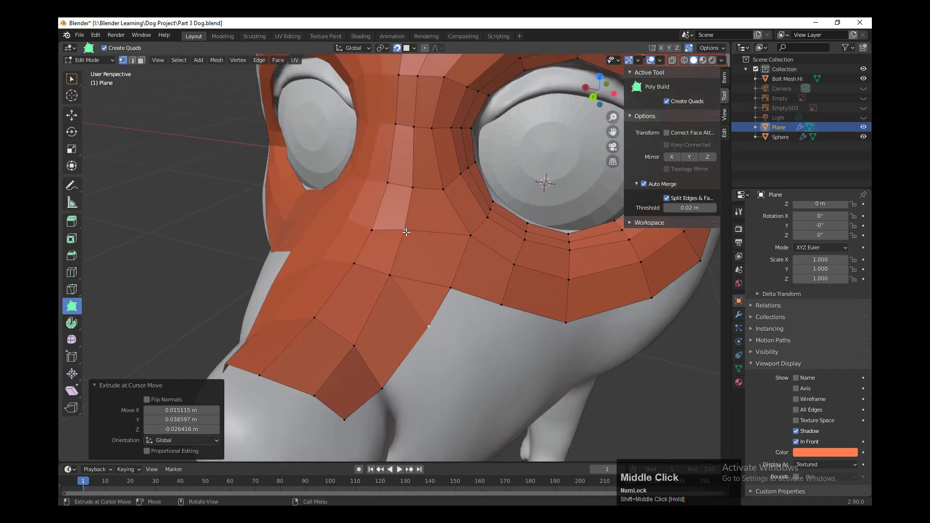
pyautogui.moveTo(405, 230); pyautogui.dragTo(406, 235)
pyautogui.scroll(-3, 407, 238)
pyautogui.moveTo(421, 291); pyautogui.dragTo(449, 301, button='middle')
pyautogui.moveTo(430, 295); pyautogui.dragTo(433, 289)
pyautogui.moveTo(529, 334); pyautogui.dragTo(385, 315, button='middle')
pyautogui.scroll(3, 424, 325)
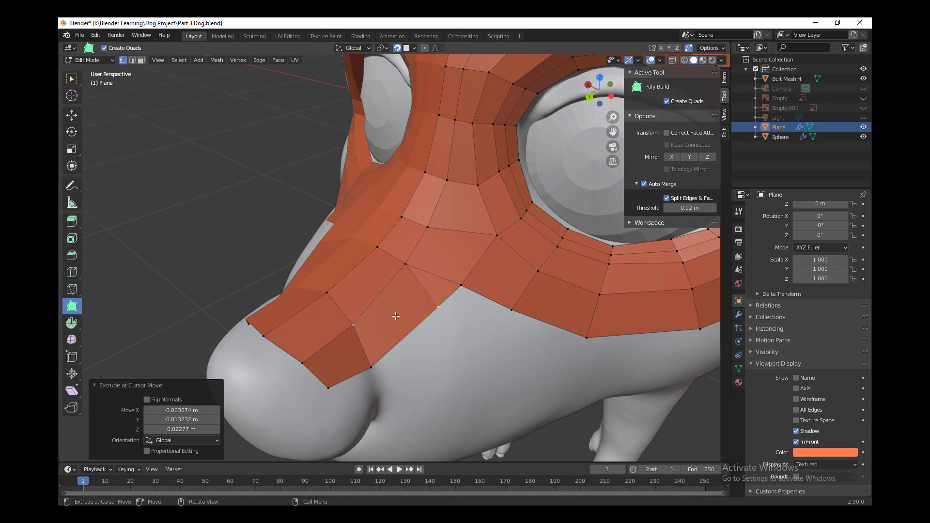
# Step: Loop-cut the rear section of the muzzle strip crosswise with one centred cut, and adjust the cut's vertices to the muzzle surface
pyautogui.hotkey('ctrl', 'r')
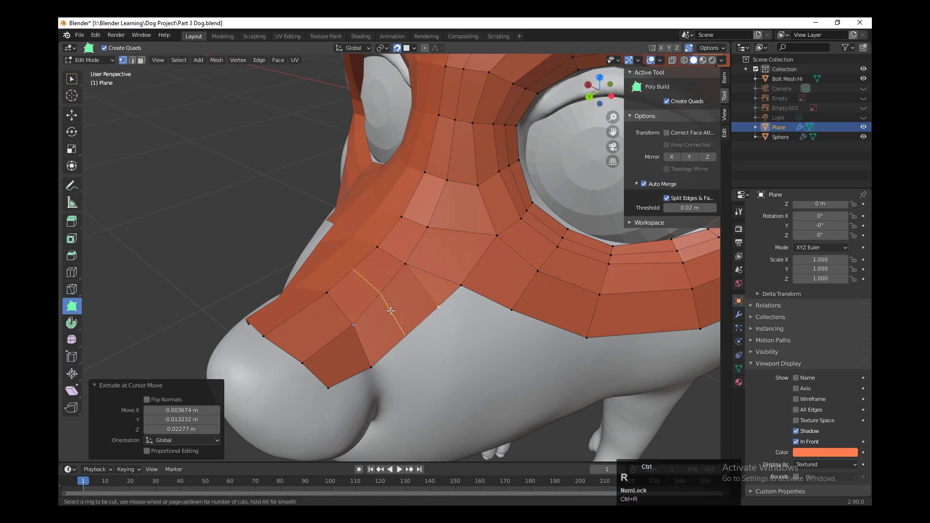
pyautogui.click(391, 311)
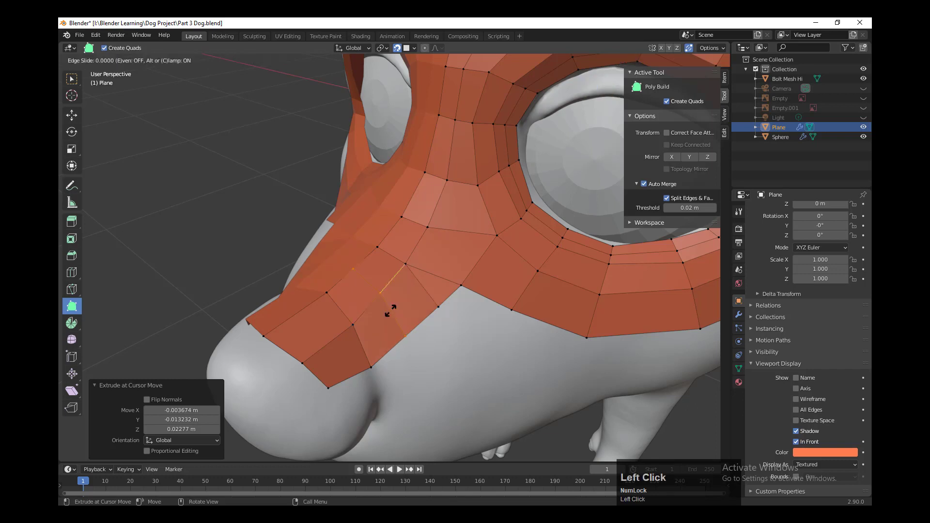
pyautogui.click(391, 311)
pyautogui.moveTo(349, 288); pyautogui.dragTo(378, 322, button='middle')
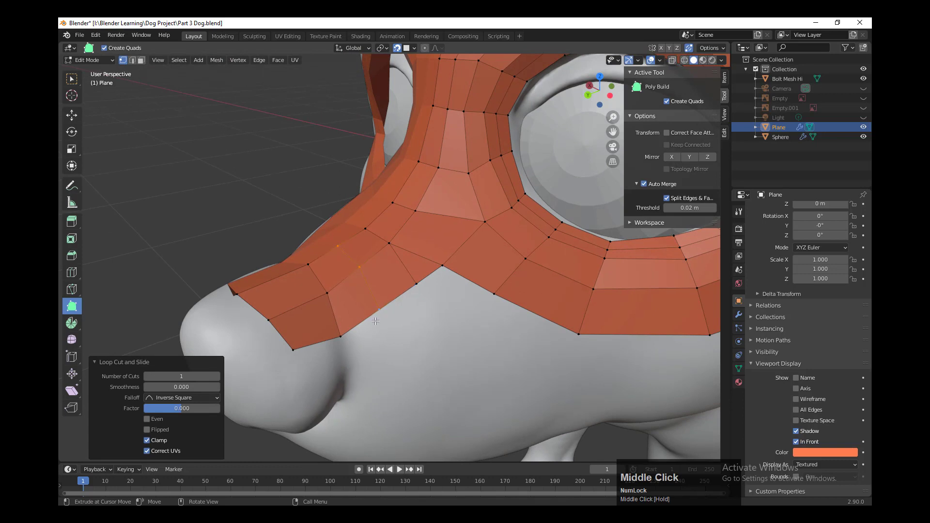
pyautogui.click(386, 308)
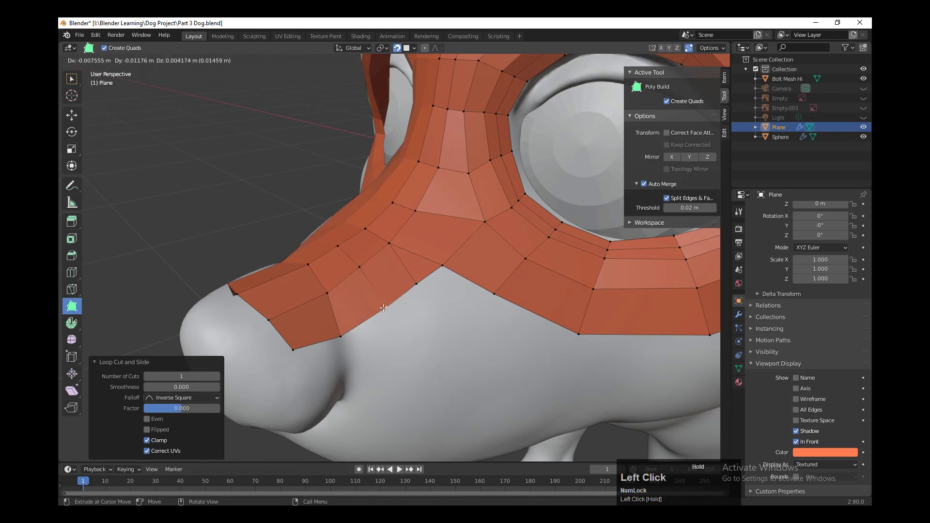
pyautogui.moveTo(341, 252); pyautogui.dragTo(344, 255)
pyautogui.moveTo(399, 286)
pyautogui.mouseDown(button='middle')
pyautogui.moveTo(379, 272)
pyautogui.moveTo(404, 276)
pyautogui.mouseUp(button='middle')
pyautogui.click(375, 262)
# Step: Extrude a second row of quads along the muzzle side, filling the corner from the eye loop toward the nose
pyautogui.moveTo(473, 266); pyautogui.dragTo(412, 325)
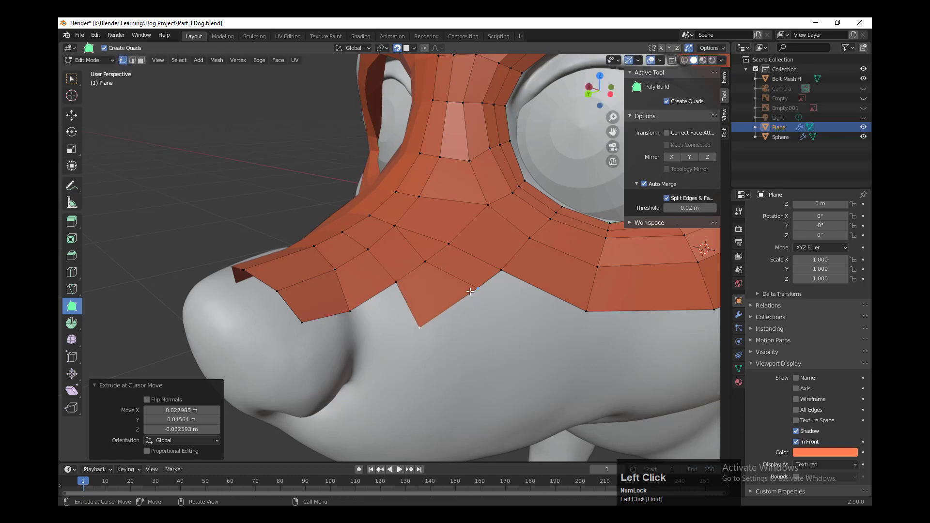
pyautogui.moveTo(472, 290); pyautogui.dragTo(449, 308)
pyautogui.scroll(-2, 463, 338)
pyautogui.scroll(2, 460, 361)
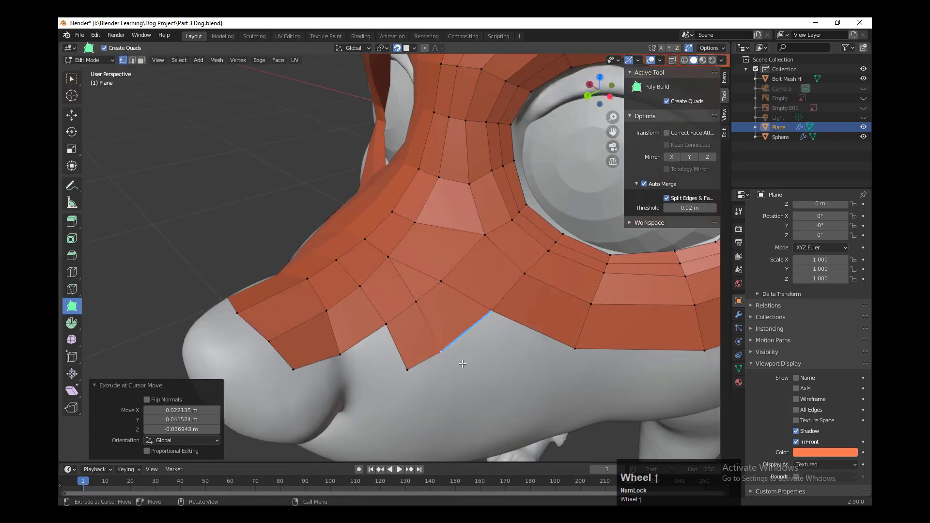
pyautogui.moveTo(460, 361); pyautogui.dragTo(466, 320, button='middle')
pyautogui.moveTo(526, 315); pyautogui.dragTo(511, 313, button='middle')
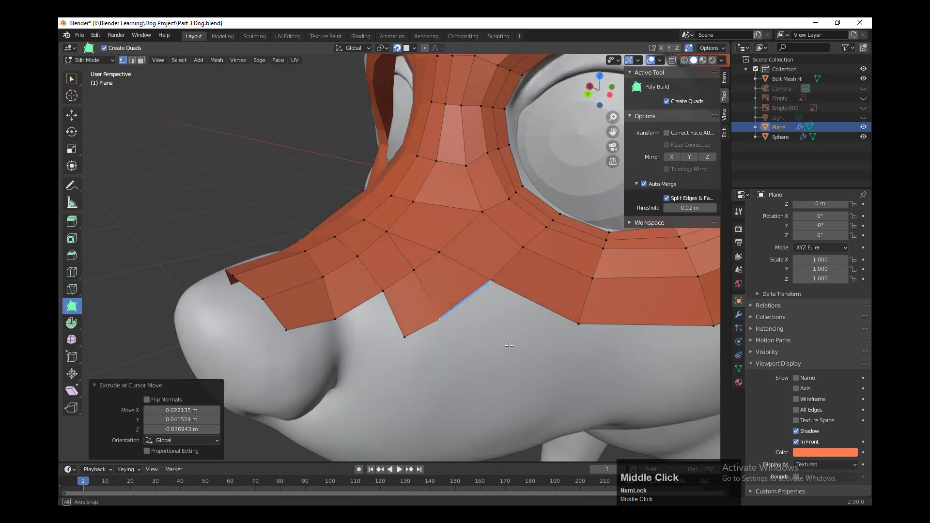
pyautogui.moveTo(368, 308); pyautogui.dragTo(376, 307, button='middle')
pyautogui.moveTo(375, 307); pyautogui.dragTo(362, 364)
# Step: Reposition the vertices along the muzzle strip's nose edge and between its rows to follow the sculpt evenly
pyautogui.scroll(-3, 362, 364)
pyautogui.moveTo(364, 363); pyautogui.dragTo(457, 353, button='middle')
pyautogui.scroll(2, 460, 353)
pyautogui.moveTo(585, 353); pyautogui.dragTo(511, 370, button='middle')
pyautogui.scroll(1, 501, 356)
pyautogui.scroll(3, 542, 373)
pyautogui.moveTo(580, 376); pyautogui.dragTo(295, 355, button='middle')
pyautogui.moveTo(272, 323); pyautogui.dragTo(280, 357)
pyautogui.moveTo(280, 357); pyautogui.dragTo(389, 309, button='middle')
pyautogui.moveTo(368, 358); pyautogui.dragTo(360, 297)
pyautogui.moveTo(366, 273); pyautogui.dragTo(366, 272)
pyautogui.moveTo(360, 402); pyautogui.dragTo(348, 402)
pyautogui.moveTo(386, 400); pyautogui.dragTo(392, 261, button='middle')
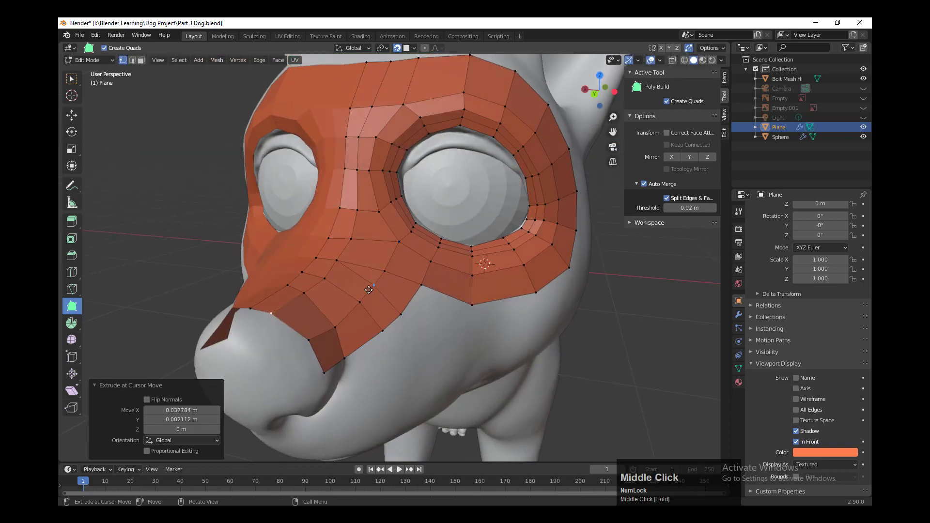
pyautogui.moveTo(370, 289); pyautogui.dragTo(385, 264)
# Step: Add one centred loop cut through the outer band of faces around the eye, continuing across the nose bridge
pyautogui.moveTo(461, 313); pyautogui.dragTo(390, 169, button='middle')
pyautogui.moveTo(504, 267); pyautogui.dragTo(418, 148, button='middle')
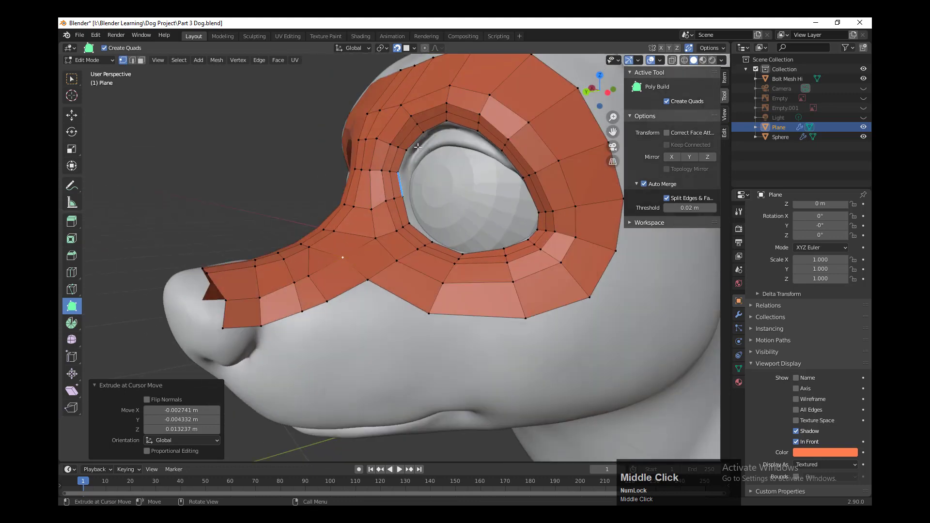
pyautogui.moveTo(576, 247); pyautogui.dragTo(545, 312, button='middle')
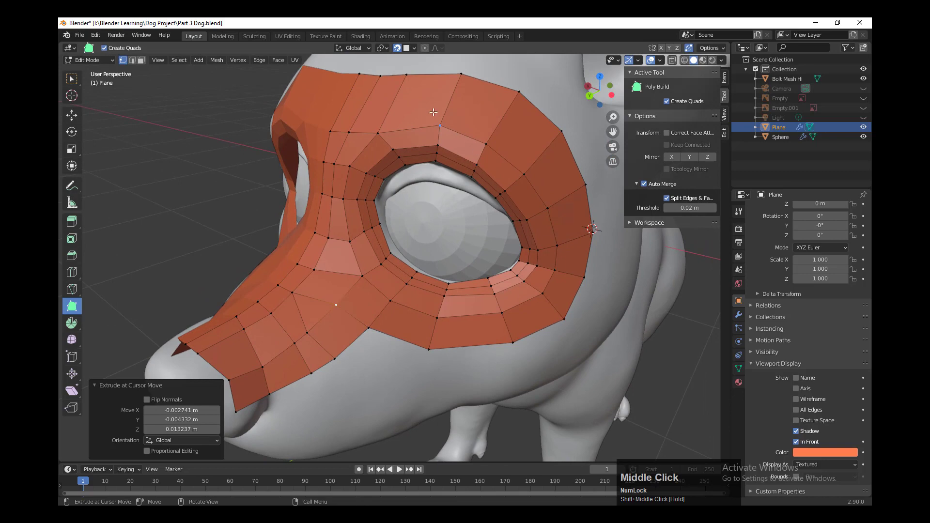
pyautogui.press('ctrl')
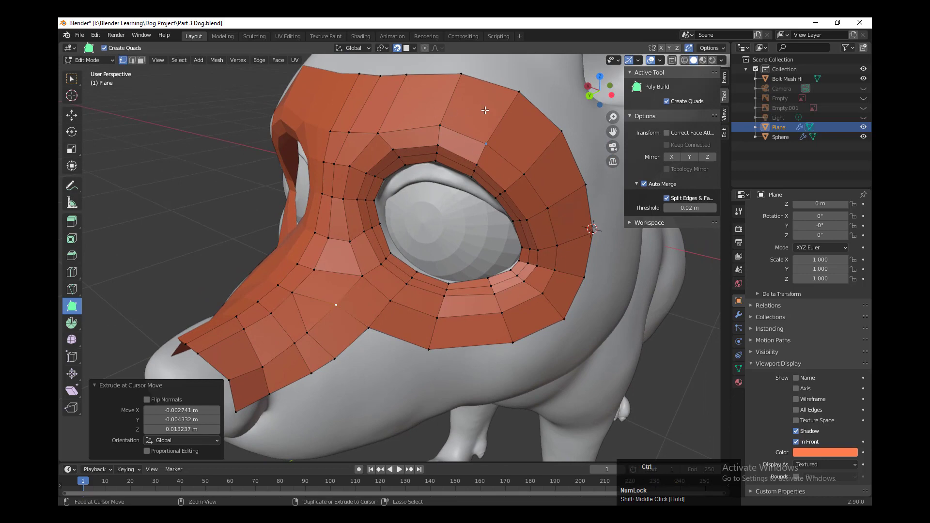
pyautogui.hotkey('ctrl', 'r')
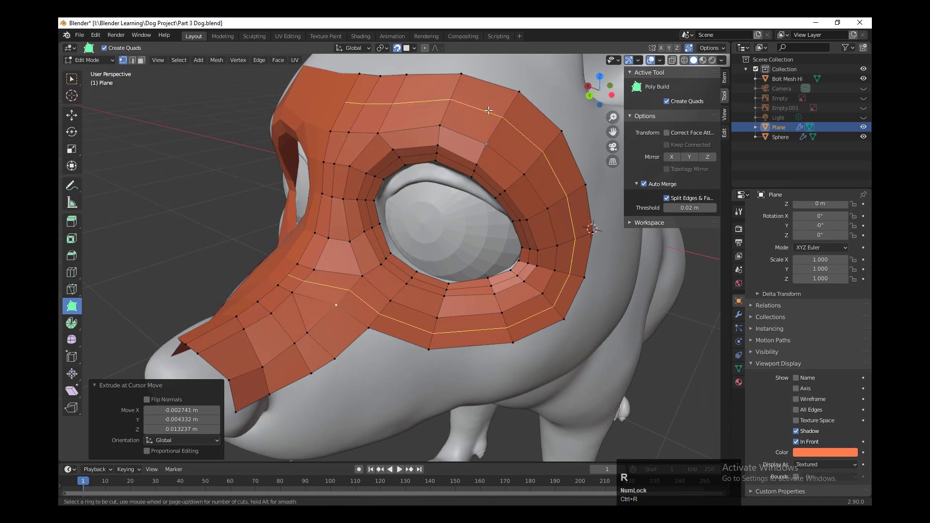
pyautogui.click(489, 110)
pyautogui.click(488, 110)
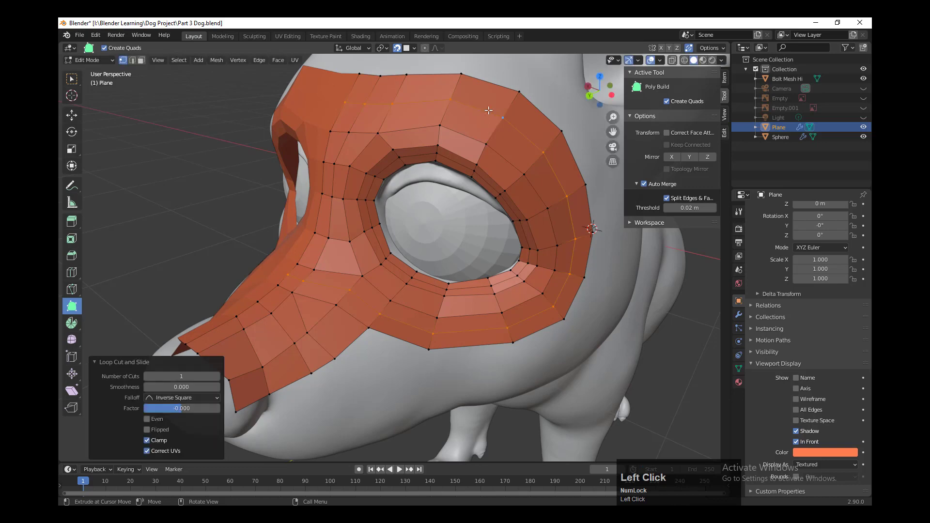
pyautogui.scroll(-3, 528, 216)
pyautogui.moveTo(528, 216); pyautogui.dragTo(403, 158, button='middle')
pyautogui.scroll(3, 532, 293)
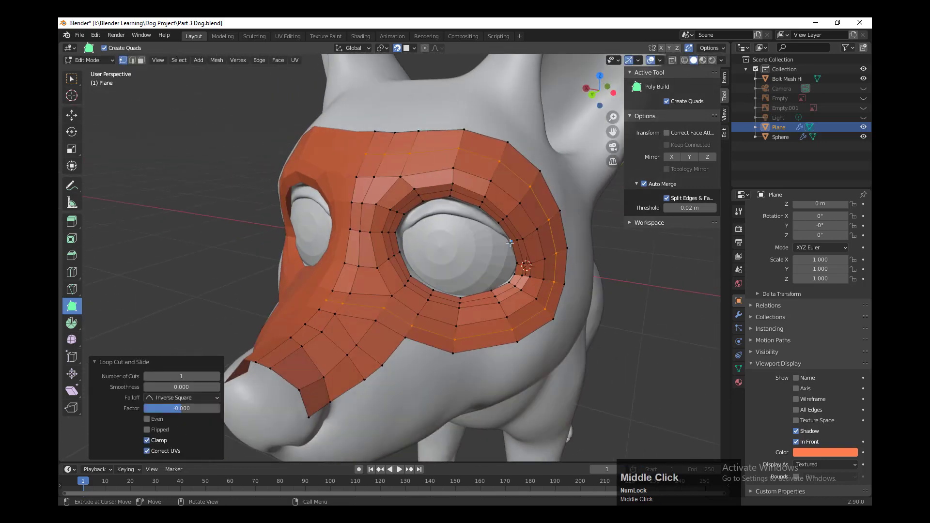
pyautogui.moveTo(510, 242); pyautogui.dragTo(443, 230, button='middle')
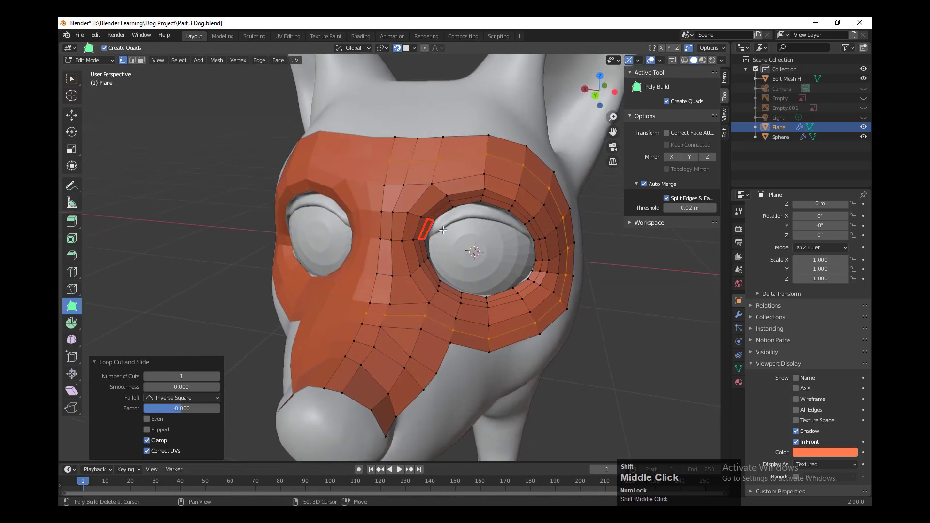
# Step: Return to Object Mode and rename the Plane object as "Retopo Bolt Mesh"
pyautogui.press('Tab')
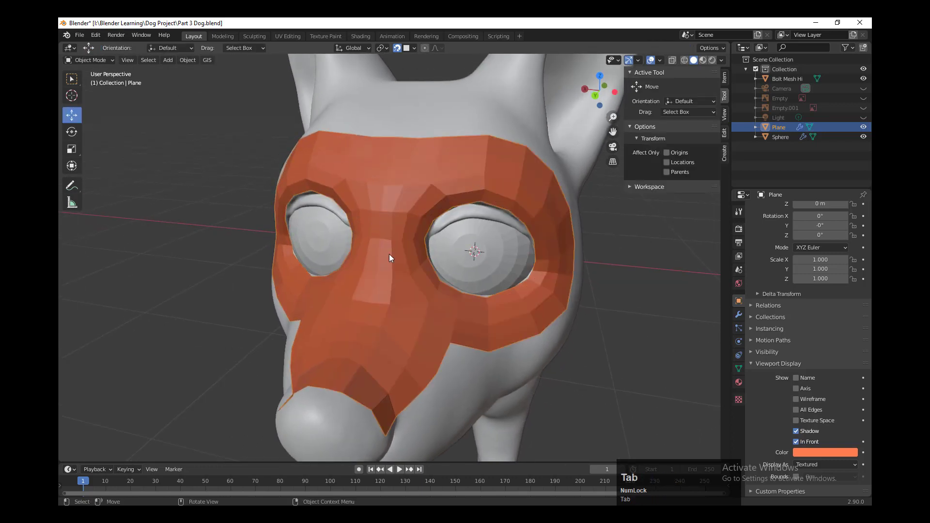
pyautogui.moveTo(389, 254); pyautogui.dragTo(429, 256, button='middle')
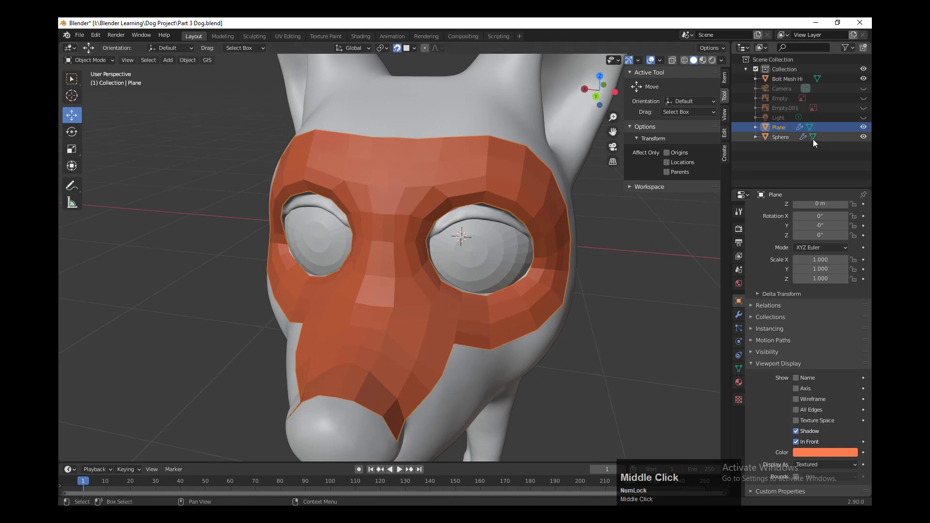
pyautogui.doubleClick(783, 127)
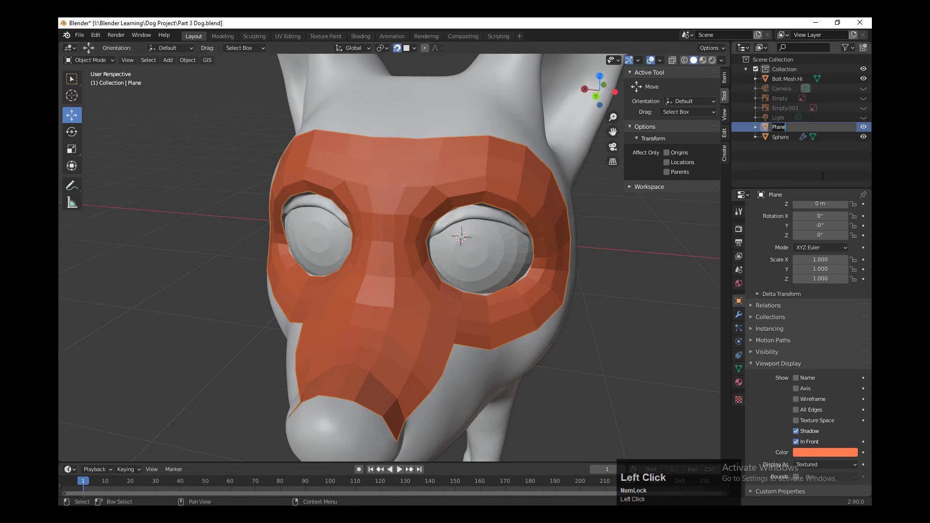
pyautogui.write('Retopo')
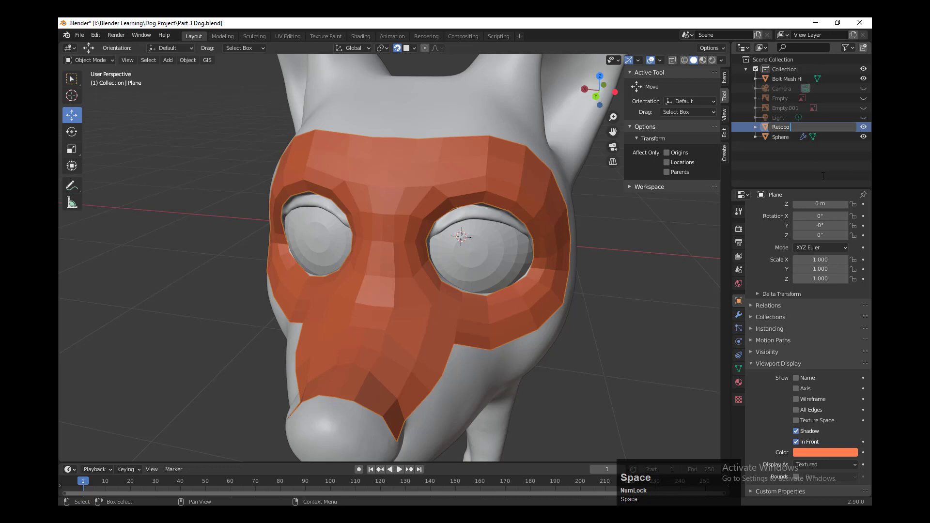
pyautogui.press('shift')
pyautogui.press('Return')
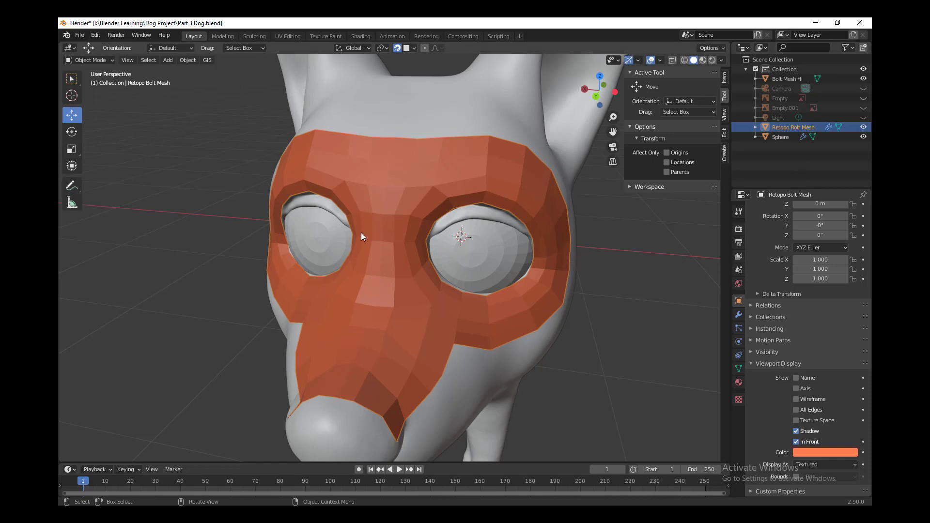
# Step: Examine the retopo mask over the eyes, nose bridge and muzzle from the side and front
pyautogui.moveTo(665, 359); pyautogui.dragTo(635, 357, button='middle')
pyautogui.moveTo(665, 391); pyautogui.dragTo(547, 329, button='middle')
pyautogui.scroll(2, 592, 345)
pyautogui.scroll(-3, 605, 363)
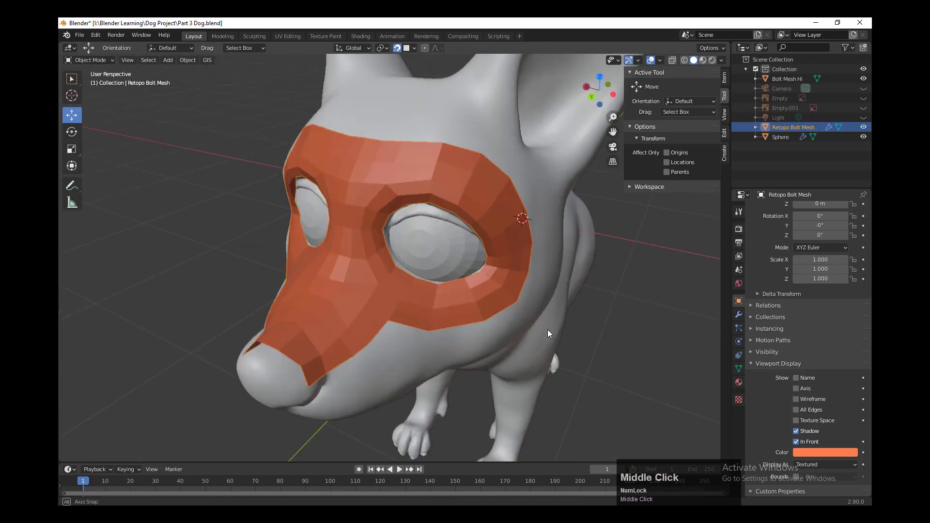
pyautogui.scroll(3, 389, 341)
pyautogui.moveTo(389, 341); pyautogui.dragTo(553, 359, button='middle')
pyautogui.scroll(-3, 509, 328)
pyautogui.scroll(-2, 540, 356)
pyautogui.scroll(3, 566, 366)
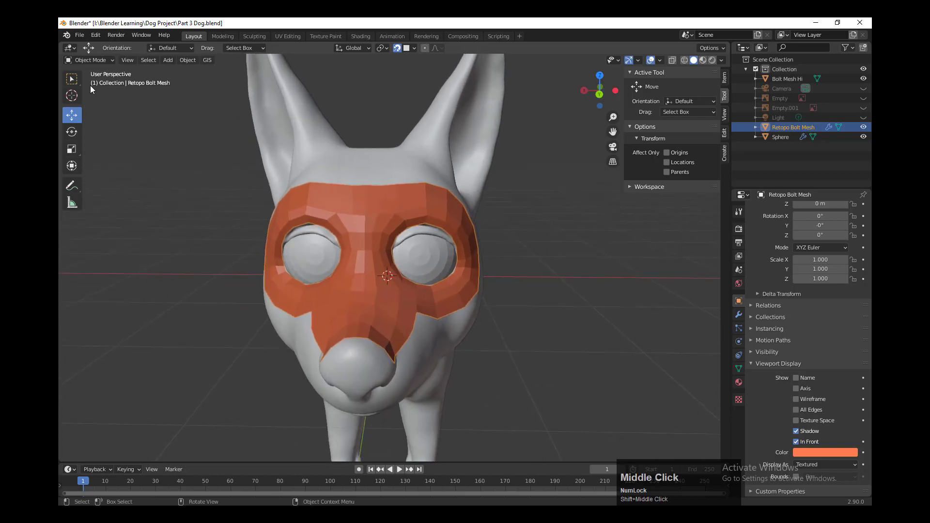
# Step: Switch the retopo mesh to Sculpt Mode and set up the Smooth brush with a 44 px radius
pyautogui.click(88, 61)
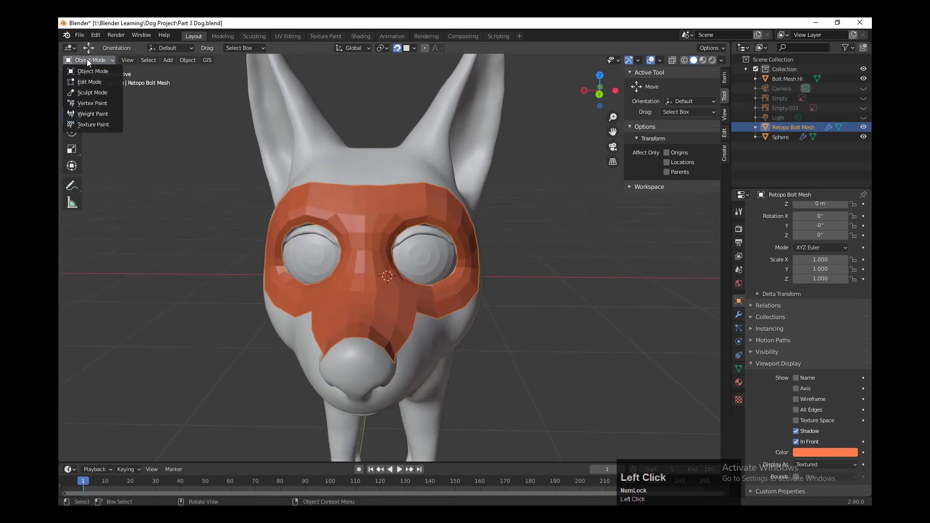
pyautogui.click(86, 91)
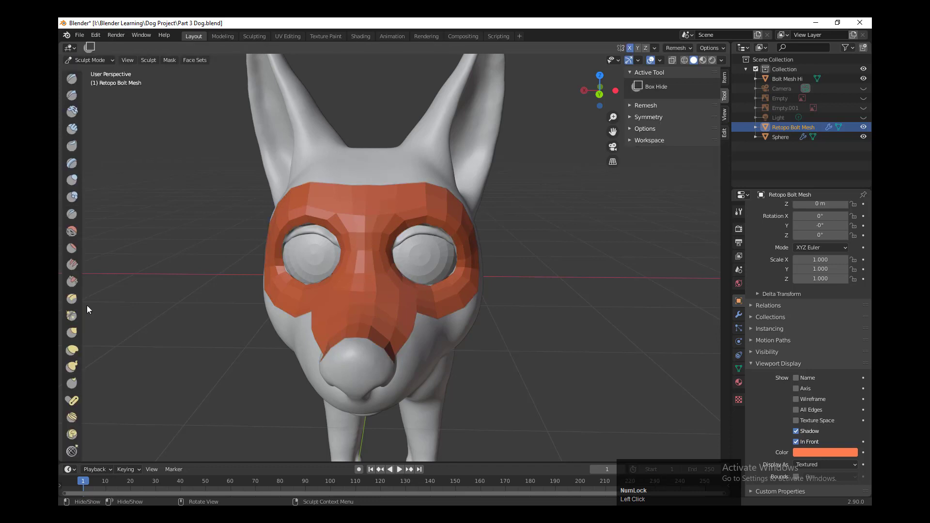
pyautogui.click(71, 233)
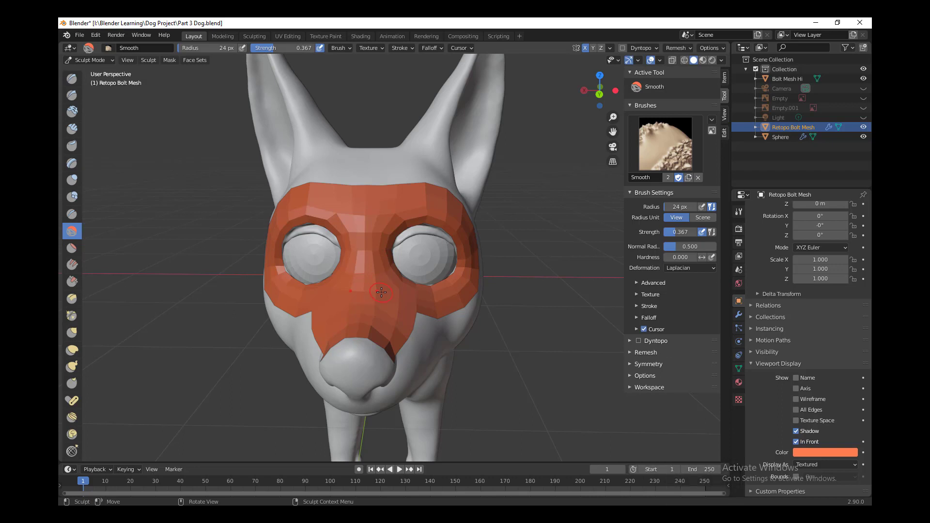
pyautogui.press('f')
pyautogui.click(391, 292)
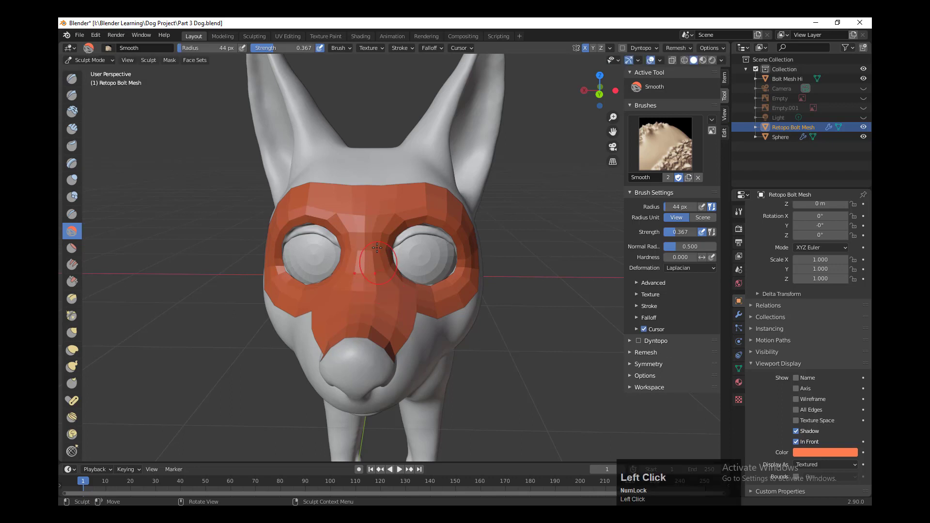
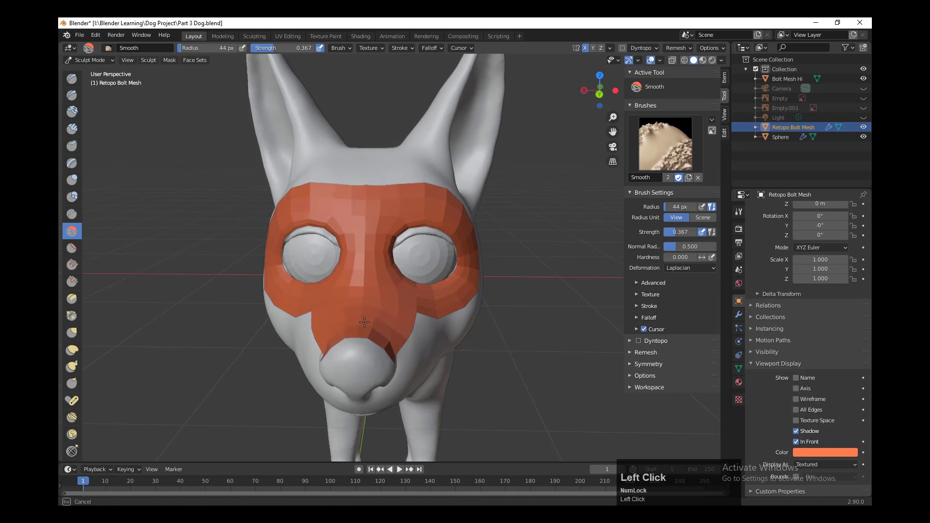
# Step: Smooth the topology across the nose bridge, muzzle and eye surrounds, reducing the brush strength to 0.174
pyautogui.moveTo(382, 324)
pyautogui.mouseDown(button='middle')
pyautogui.moveTo(411, 336)
pyautogui.moveTo(427, 281)
pyautogui.mouseUp(button='middle')
pyautogui.scroll(3, 402, 332)
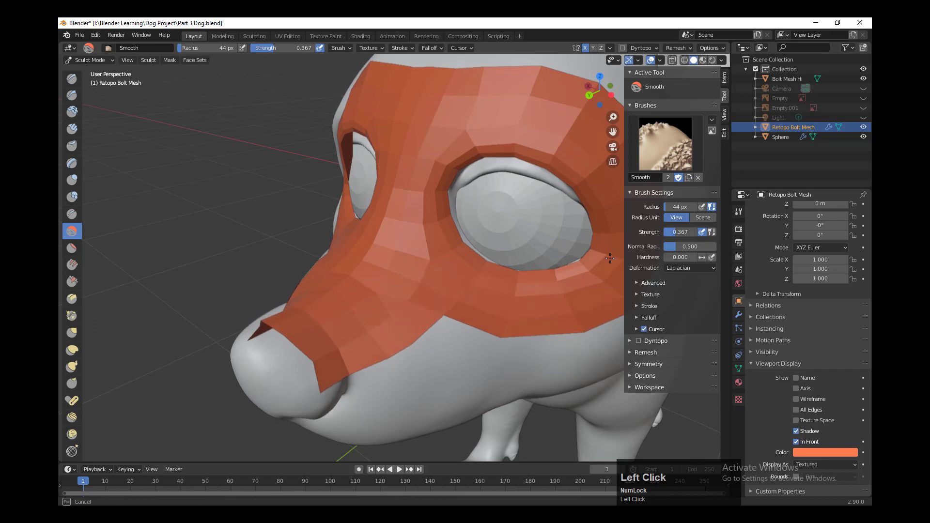
pyautogui.moveTo(560, 342); pyautogui.dragTo(483, 200, button='middle')
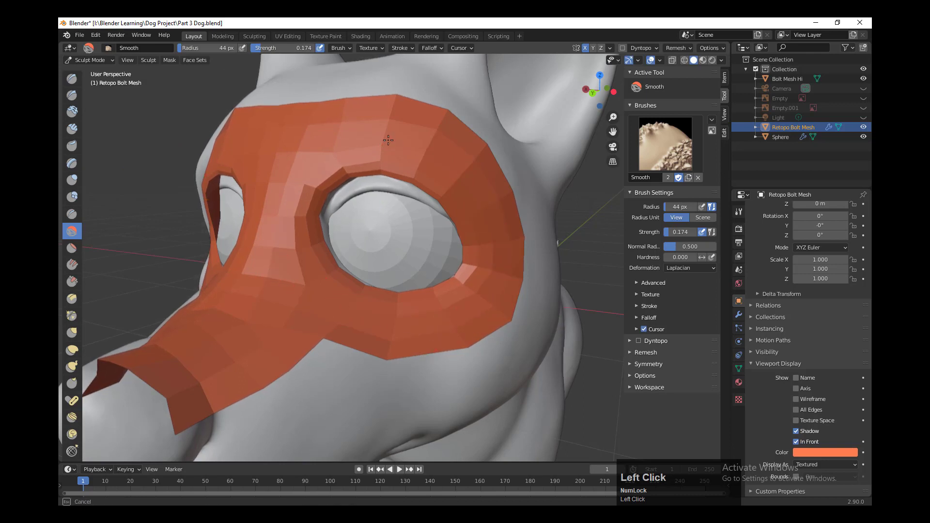
pyautogui.moveTo(305, 143); pyautogui.dragTo(283, 192, button='middle')
pyautogui.scroll(-3, 282, 345)
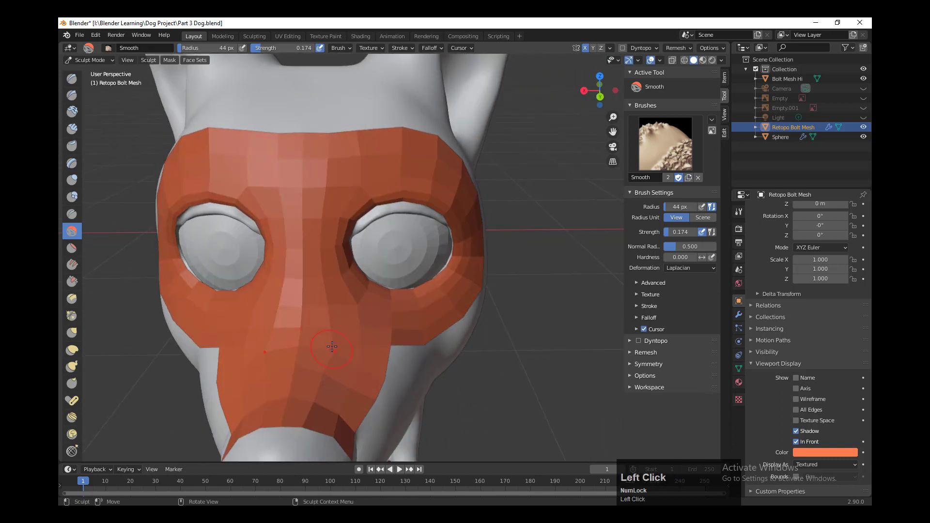
# Step: Inspect the smoothed mask from both sides, above and close up for uneven faces
pyautogui.scroll(-2, 316, 418)
pyautogui.moveTo(316, 418); pyautogui.dragTo(434, 233, button='middle')
pyautogui.scroll(3, 312, 321)
pyautogui.scroll(-2, 399, 183)
pyautogui.scroll(5, 489, 228)
pyautogui.scroll(-5, 426, 271)
pyautogui.scroll(-3, 310, 283)
pyautogui.moveTo(413, 321); pyautogui.dragTo(410, 252, button='middle')
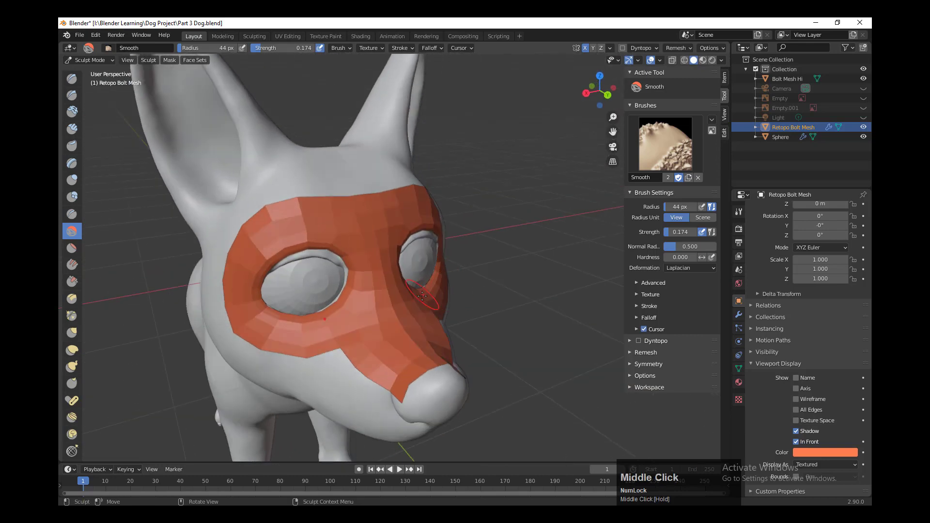
pyautogui.scroll(-2, 352, 302)
pyautogui.moveTo(422, 296); pyautogui.dragTo(530, 278, button='middle')
pyautogui.scroll(2, 393, 314)
pyautogui.scroll(2, 404, 328)
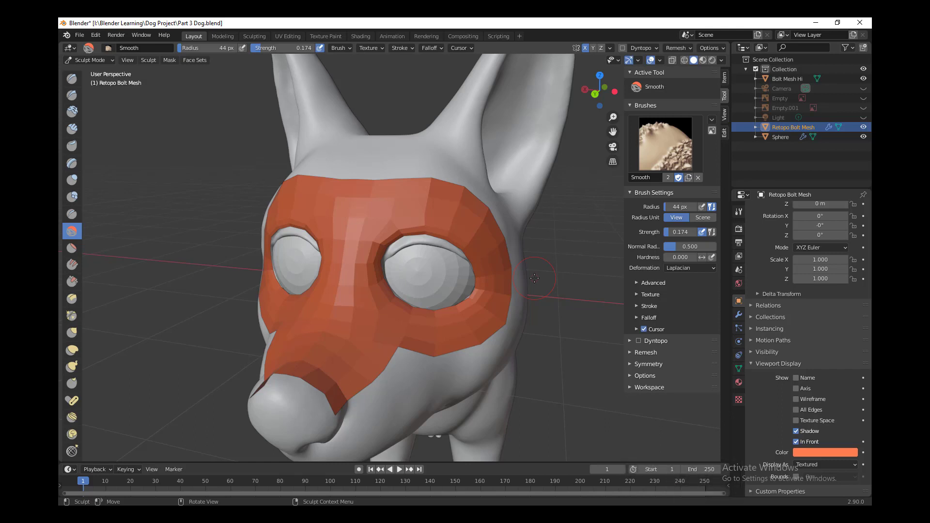
pyautogui.moveTo(551, 339)
pyautogui.mouseDown(button='middle')
pyautogui.moveTo(544, 345)
pyautogui.moveTo(539, 331)
pyautogui.moveTo(538, 349)
pyautogui.moveTo(556, 348)
pyautogui.moveTo(550, 357)
pyautogui.mouseUp(button='middle')
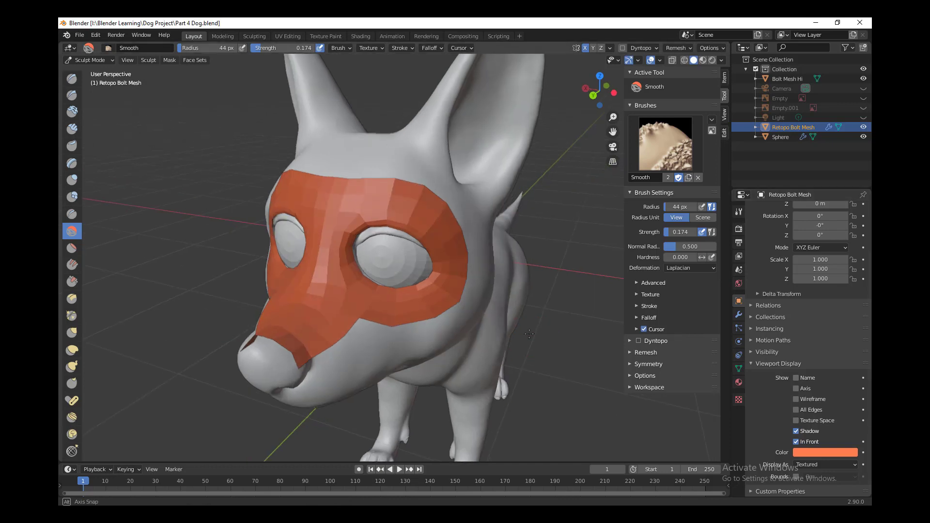
# Step: Hide the sidebar and switch the retopo mesh to Edit Mode for Poly Build work on the nose
pyautogui.press('n')
pyautogui.moveTo(388, 242)
pyautogui.mouseDown(button='middle')
pyautogui.moveTo(417, 232)
pyautogui.moveTo(398, 247)
pyautogui.mouseUp(button='middle')
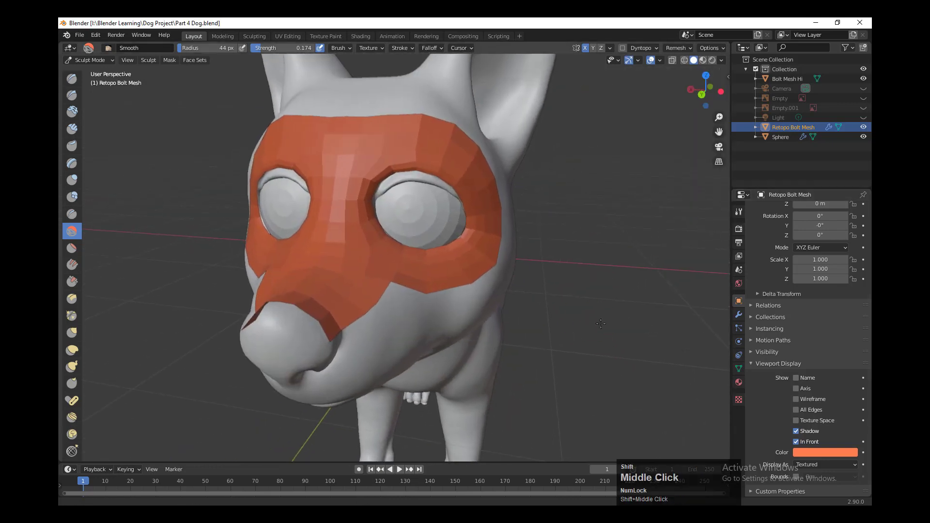
pyautogui.click(90, 60)
pyautogui.click(98, 80)
pyautogui.moveTo(436, 272); pyautogui.dragTo(466, 291, button='middle')
pyautogui.click(405, 309)
pyautogui.moveTo(405, 309); pyautogui.dragTo(436, 300, button='middle')
pyautogui.click(308, 380)
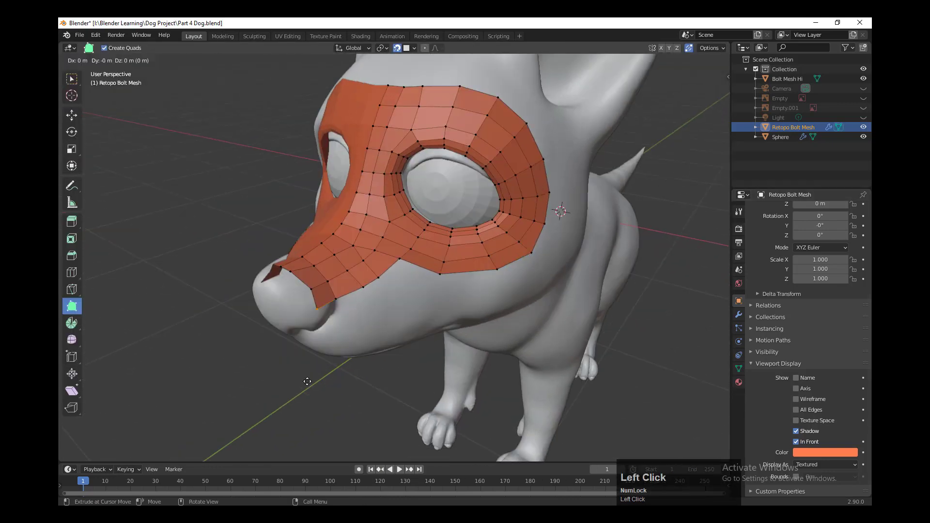
# Step: Extrude quads from the muzzle strip's lower front corner down the side of the nose
pyautogui.moveTo(369, 339); pyautogui.dragTo(485, 311, button='middle')
pyautogui.keyDown('shift'); pyautogui.moveTo(484, 310); pyautogui.dragTo(417, 334, button='middle'); pyautogui.keyUp('shift')
pyautogui.moveTo(329, 244); pyautogui.dragTo(337, 285)
pyautogui.moveTo(368, 310); pyautogui.dragTo(509, 373, button='middle')
pyautogui.scroll(2, 556, 342)
pyautogui.moveTo(494, 339); pyautogui.dragTo(470, 374)
pyautogui.moveTo(470, 374); pyautogui.dragTo(319, 298, button='middle')
pyautogui.moveTo(320, 298); pyautogui.dragTo(340, 303)
# Step: Pull the end vertices of the nose-side strip around the nostril so the quads follow the sculpt
pyautogui.moveTo(340, 303); pyautogui.dragTo(445, 301, button='middle')
pyautogui.moveTo(446, 300); pyautogui.dragTo(437, 290)
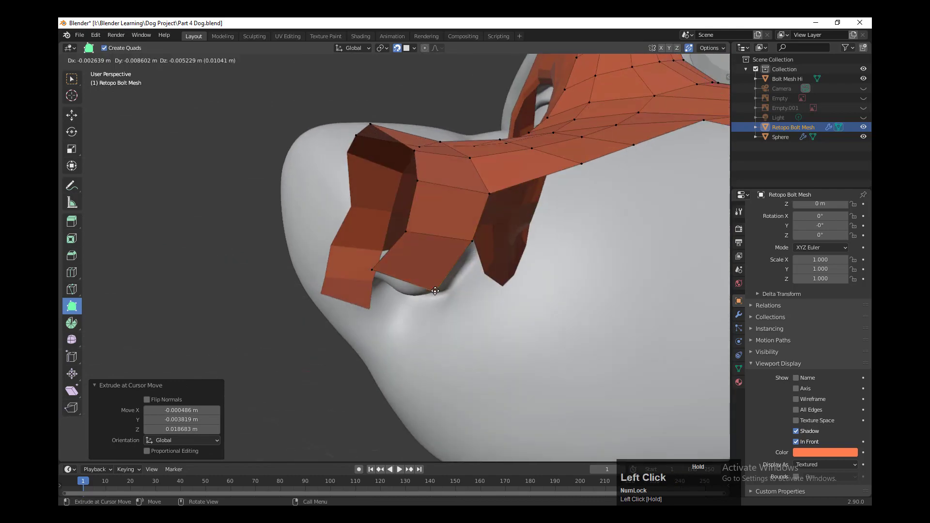
pyautogui.moveTo(437, 290); pyautogui.dragTo(427, 352, button='middle')
pyautogui.moveTo(426, 351); pyautogui.dragTo(445, 332)
pyautogui.moveTo(445, 332); pyautogui.dragTo(383, 373, button='middle')
pyautogui.scroll(2, 357, 352)
pyautogui.keyDown('shift'); pyautogui.moveTo(382, 373); pyautogui.dragTo(401, 308, button='middle'); pyautogui.keyUp('shift')
# Step: Add a centred loop cut through the muzzle strip and reposition the vertices between the muzzle side and the eye loop
pyautogui.hotkey('ctrl', 'r')
pyautogui.click(462, 276)
pyautogui.rightClick(461, 276)
pyautogui.moveTo(467, 300); pyautogui.dragTo(489, 310, button='middle')
pyautogui.scroll(-2, 499, 339)
pyautogui.moveTo(504, 347)
pyautogui.keyDown('shift'); pyautogui.mouseDown(button='middle')
pyautogui.moveTo(513, 364)
pyautogui.moveTo(504, 351)
pyautogui.mouseUp(button='middle'); pyautogui.keyUp('shift')
pyautogui.scroll(1, 504, 352)
pyautogui.moveTo(564, 251); pyautogui.dragTo(569, 247)
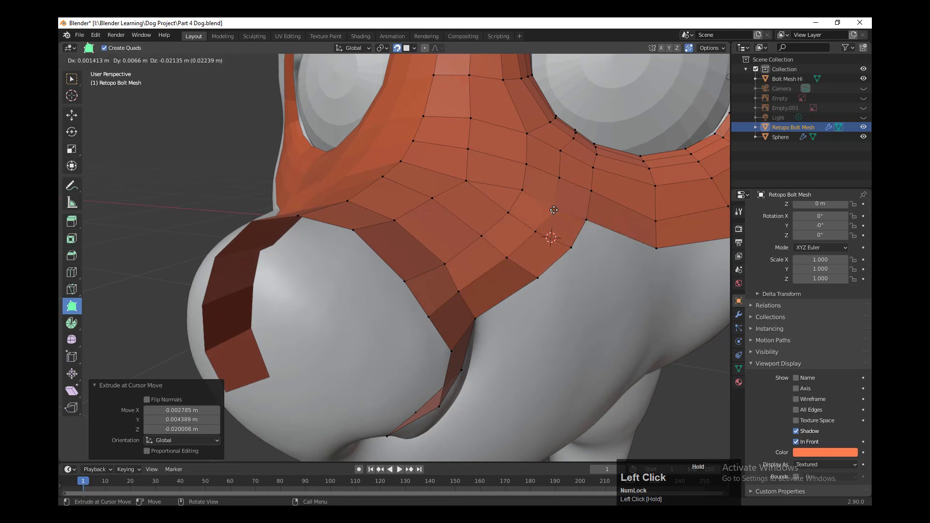
pyautogui.moveTo(554, 210); pyautogui.dragTo(554, 209)
# Step: Even out the vertices along the lower edge of the muzzle side, viewed from the side
pyautogui.moveTo(553, 210); pyautogui.dragTo(485, 223, button='middle')
pyautogui.keyDown('shift'); pyautogui.moveTo(485, 223); pyautogui.dragTo(340, 257, button='middle'); pyautogui.keyUp('shift')
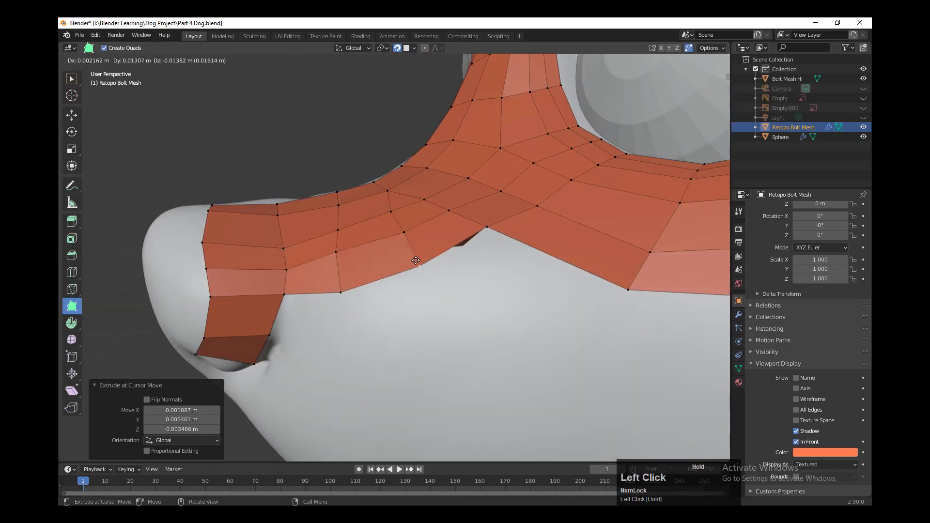
pyautogui.moveTo(416, 260); pyautogui.dragTo(416, 260)
pyautogui.moveTo(412, 262); pyautogui.dragTo(451, 268, button='middle')
pyautogui.moveTo(408, 272); pyautogui.dragTo(406, 266)
pyautogui.moveTo(373, 269); pyautogui.dragTo(326, 272, button='middle')
pyautogui.moveTo(266, 278); pyautogui.dragTo(267, 278)
# Step: Add a centred loop cut along the strip wrapping the nose and adjust a neighbouring vertex
pyautogui.moveTo(267, 278); pyautogui.dragTo(375, 323, button='middle')
pyautogui.hotkey('ctrl', 'r')
pyautogui.click(415, 319)
pyautogui.rightClick(415, 319)
pyautogui.keyDown('shift'); pyautogui.moveTo(376, 322); pyautogui.dragTo(447, 367, button='middle'); pyautogui.keyUp('shift')
pyautogui.moveTo(409, 204); pyautogui.dragTo(410, 198)
# Step: Move the vertices of the split nose strip so both columns sit evenly around the nostril
pyautogui.moveTo(417, 310)
pyautogui.mouseDown(button='middle')
pyautogui.moveTo(482, 349)
pyautogui.moveTo(615, 346)
pyautogui.moveTo(404, 311)
pyautogui.mouseUp(button='middle')
pyautogui.keyDown('shift'); pyautogui.moveTo(404, 310); pyautogui.dragTo(418, 371, button='middle'); pyautogui.keyUp('shift')
pyautogui.moveTo(416, 373); pyautogui.dragTo(427, 375)
pyautogui.moveTo(427, 376); pyautogui.dragTo(482, 356, button='middle')
pyautogui.moveTo(481, 359); pyautogui.dragTo(447, 357)
pyautogui.moveTo(448, 357); pyautogui.dragTo(350, 397, button='middle')
pyautogui.moveTo(317, 298); pyautogui.dragTo(319, 297)
pyautogui.moveTo(319, 297); pyautogui.dragTo(376, 354, button='middle')
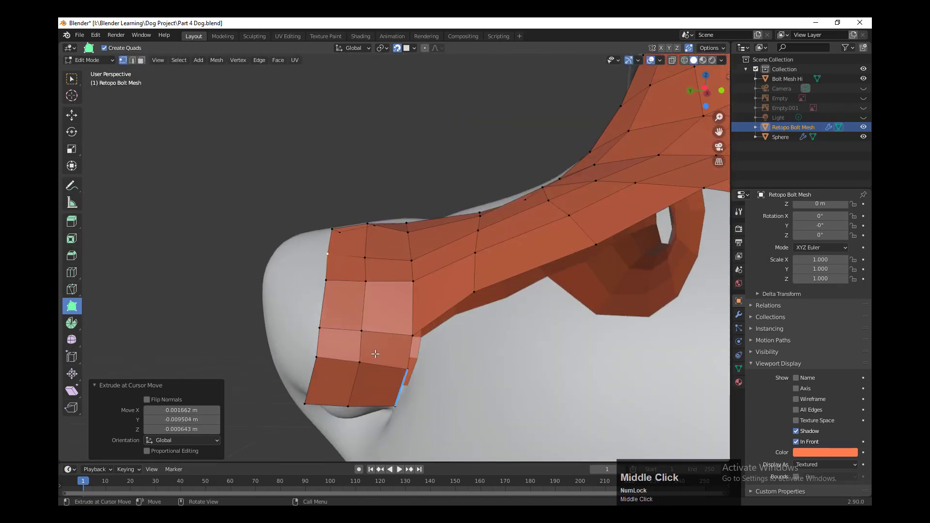
# Step: Merge the loose corner at the strip's lower end and knife a new edge from its outer border to the inner vertex
pyautogui.moveTo(385, 433); pyautogui.dragTo(331, 339, button='middle')
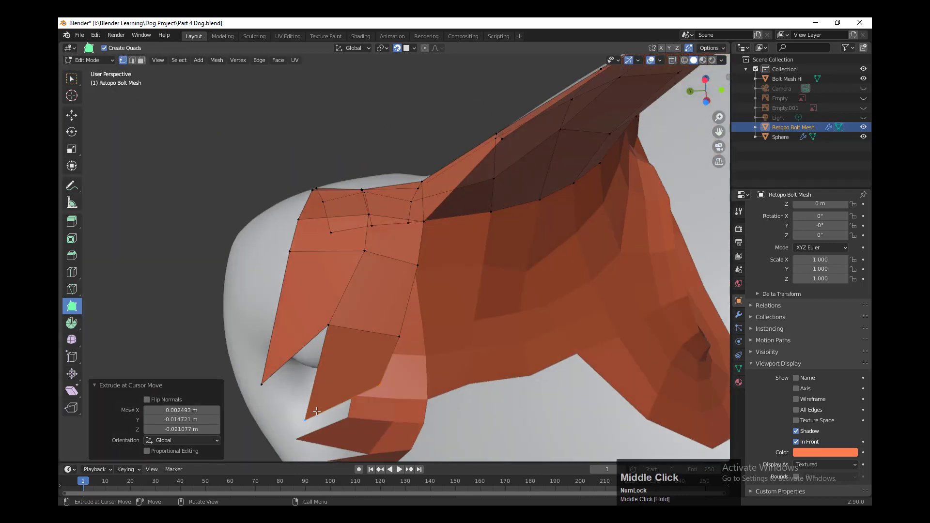
pyautogui.moveTo(331, 339); pyautogui.dragTo(315, 368)
pyautogui.moveTo(315, 368); pyautogui.dragTo(301, 327, button='middle')
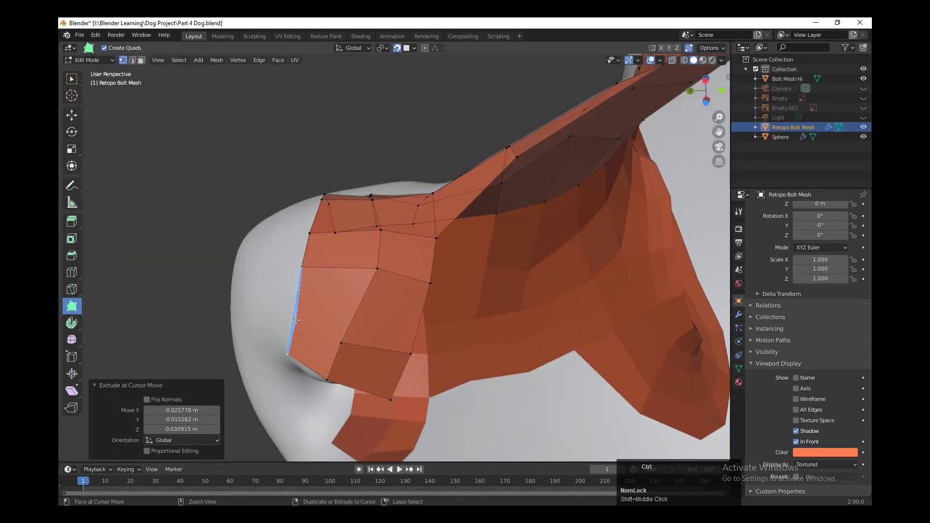
pyautogui.click(296, 320)
pyautogui.press('k')
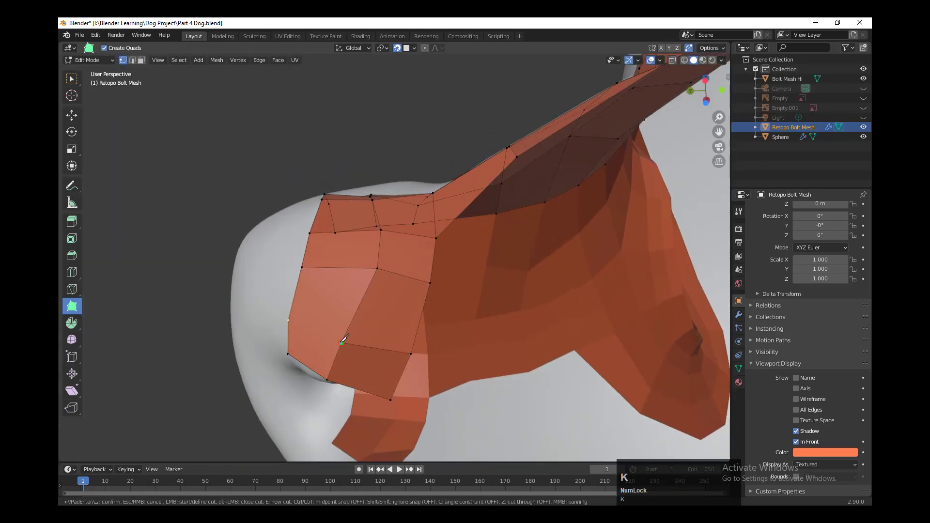
pyautogui.press('Return')
# Step: Reposition the vertices around the new cut and the nostril end of the nose strip to follow the sculpt
pyautogui.moveTo(330, 339); pyautogui.dragTo(339, 359, button='middle')
pyautogui.moveTo(339, 358); pyautogui.dragTo(334, 372)
pyautogui.moveTo(335, 372); pyautogui.dragTo(344, 315, button='middle')
pyautogui.moveTo(344, 315); pyautogui.dragTo(349, 335)
pyautogui.moveTo(349, 335); pyautogui.dragTo(416, 422, button='middle')
pyautogui.scroll(-2, 372, 166)
pyautogui.keyDown('shift'); pyautogui.moveTo(416, 422); pyautogui.dragTo(357, 407, button='middle'); pyautogui.keyUp('shift')
pyautogui.moveTo(401, 326); pyautogui.dragTo(408, 334)
pyautogui.scroll(-1, 430, 367)
pyautogui.moveTo(485, 388); pyautogui.dragTo(369, 330, button='middle')
pyautogui.keyDown('shift'); pyautogui.moveTo(339, 334); pyautogui.dragTo(610, 334, button='middle'); pyautogui.keyUp('shift')
pyautogui.click(659, 47)
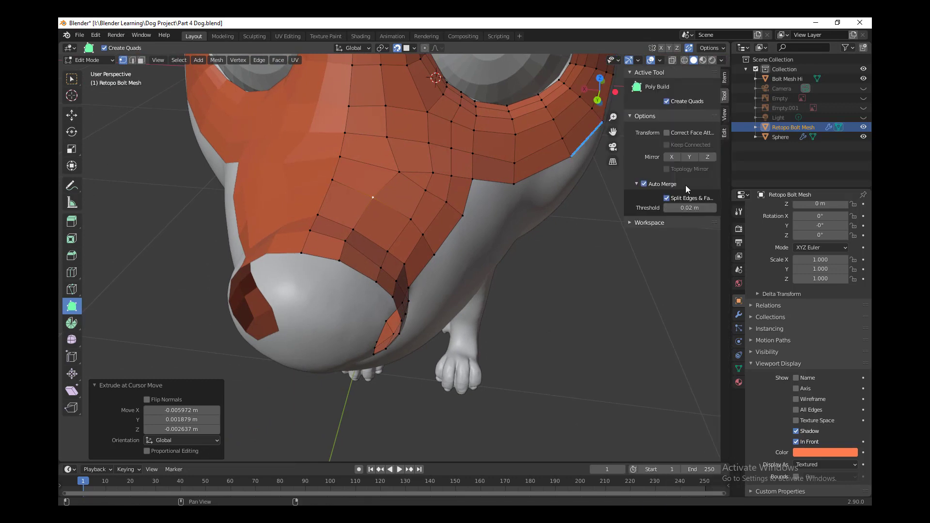
pyautogui.click(651, 285)
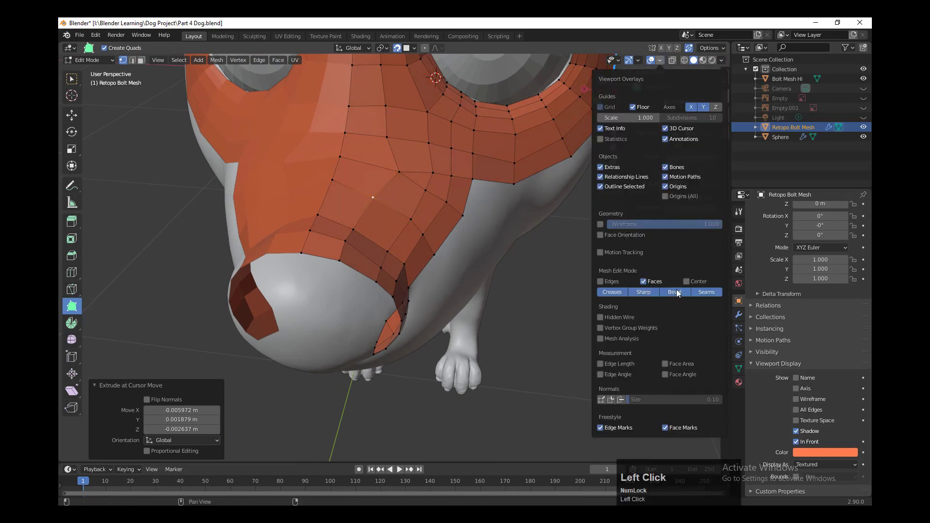
pyautogui.click(796, 442)
pyautogui.click(796, 442)
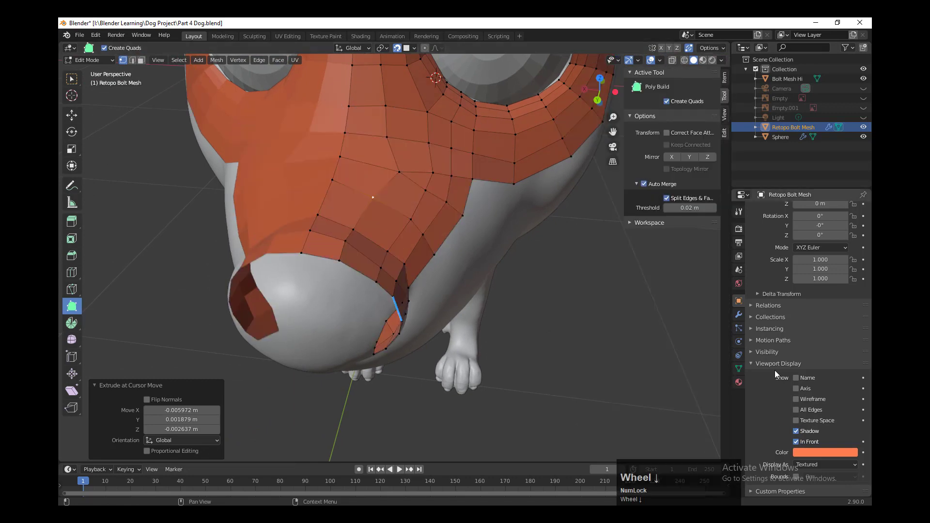
pyautogui.click(767, 352)
pyautogui.click(796, 418)
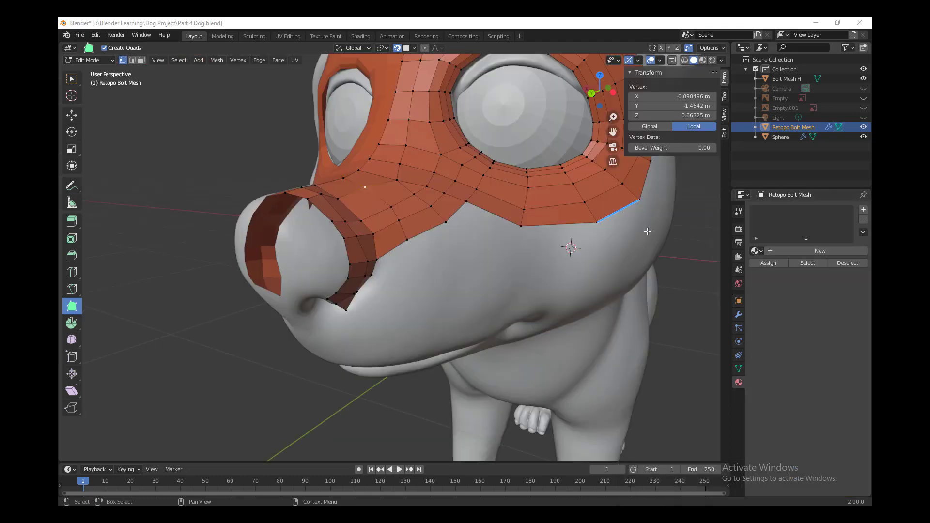
# Step: Extrude a column of quads from the nose bridge down the front of the nose beside the mirror line
pyautogui.moveTo(571, 247); pyautogui.dragTo(521, 310, button='middle')
pyautogui.moveTo(401, 244); pyautogui.dragTo(404, 273)
pyautogui.moveTo(439, 272); pyautogui.dragTo(394, 245, button='middle')
pyautogui.moveTo(395, 246); pyautogui.dragTo(378, 280)
pyautogui.moveTo(378, 280); pyautogui.dragTo(427, 264, button='middle')
pyautogui.moveTo(394, 233); pyautogui.dragTo(392, 296)
pyautogui.moveTo(392, 296); pyautogui.dragTo(398, 242, button='middle')
pyautogui.moveTo(398, 196); pyautogui.dragTo(404, 196)
# Step: Continue the front nose column under the nose tip and fit its lower vertices to the surface
pyautogui.moveTo(405, 237); pyautogui.dragTo(357, 239, button='middle')
pyautogui.moveTo(357, 238); pyautogui.dragTo(360, 274)
pyautogui.moveTo(360, 274); pyautogui.dragTo(374, 260, button='middle')
pyautogui.moveTo(369, 232); pyautogui.dragTo(373, 256)
pyautogui.moveTo(373, 256); pyautogui.dragTo(426, 295, button='middle')
pyautogui.moveTo(384, 286)
pyautogui.mouseDown()
pyautogui.moveTo(386, 315)
pyautogui.moveTo(395, 292)
pyautogui.mouseUp()
pyautogui.moveTo(395, 292); pyautogui.dragTo(349, 339, button='middle')
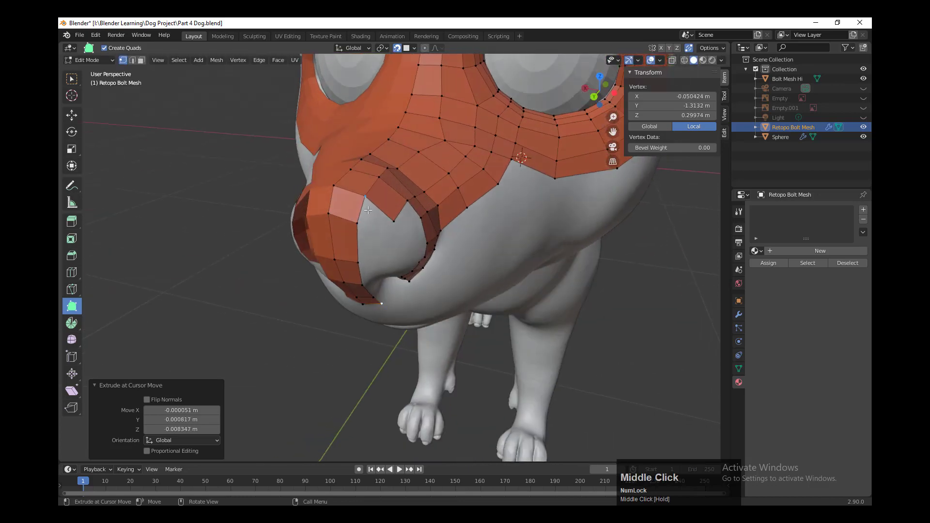
# Step: Fill a quad between the front nose column and the rim strip, then adjust the vertices at the top of the nose
pyautogui.keyDown('ctrl'); pyautogui.moveTo(365, 226); pyautogui.dragTo(357, 223); pyautogui.keyUp('ctrl')
pyautogui.keyDown('ctrl'); pyautogui.click(382, 239); pyautogui.keyUp('ctrl')
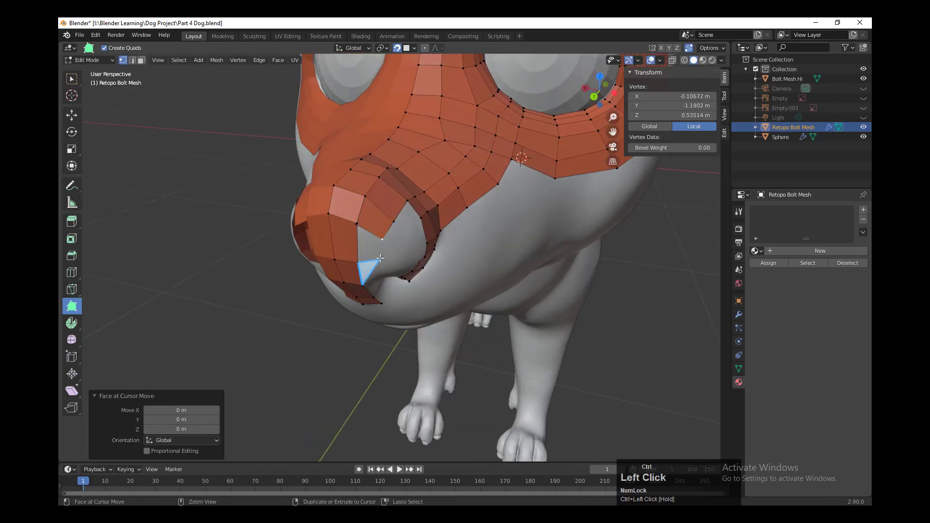
pyautogui.keyDown('ctrl'); pyautogui.moveTo(380, 259); pyautogui.dragTo(371, 241); pyautogui.keyUp('ctrl')
pyautogui.keyDown('shift'); pyautogui.click(372, 260); pyautogui.keyUp('shift')
pyautogui.moveTo(376, 261); pyautogui.dragTo(390, 249, button='middle')
pyautogui.moveTo(339, 189); pyautogui.dragTo(336, 185)
pyautogui.moveTo(380, 182); pyautogui.dragTo(371, 175)
# Step: Reposition the vertices of the quads across the top and side of the nose for even spacing
pyautogui.moveTo(407, 263); pyautogui.dragTo(405, 244, button='middle')
pyautogui.moveTo(405, 244); pyautogui.dragTo(402, 238)
pyautogui.moveTo(403, 239); pyautogui.dragTo(373, 226, button='middle')
pyautogui.moveTo(373, 226); pyautogui.dragTo(365, 231)
pyautogui.moveTo(366, 231); pyautogui.dragTo(368, 231, button='middle')
pyautogui.moveTo(369, 232); pyautogui.dragTo(379, 223)
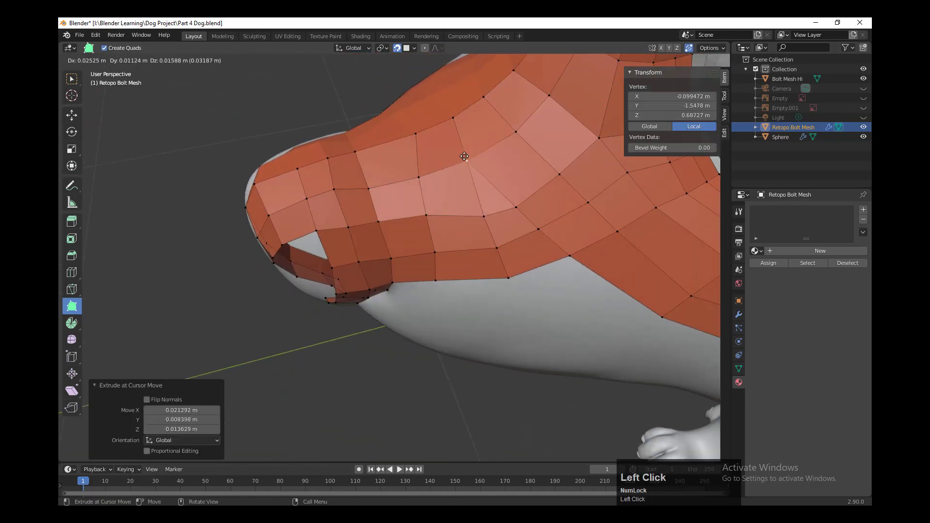
# Step: Space out the vertices along the muzzle side between the nose strip and the eye loop
pyautogui.moveTo(464, 156); pyautogui.dragTo(464, 154)
pyautogui.moveTo(368, 188); pyautogui.dragTo(372, 181)
pyautogui.moveTo(378, 179); pyautogui.dragTo(403, 136, button='middle')
pyautogui.moveTo(512, 178); pyautogui.dragTo(512, 178)
pyautogui.moveTo(511, 179); pyautogui.dragTo(504, 222, button='middle')
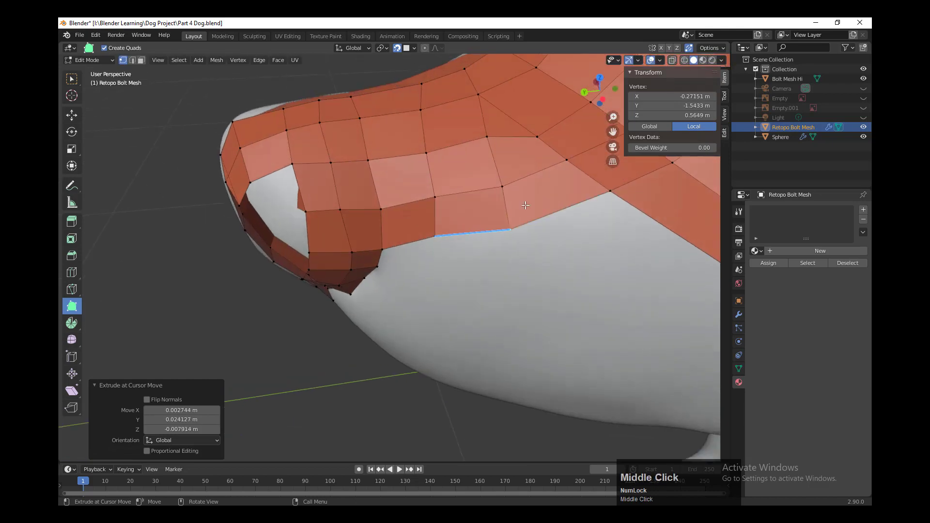
pyautogui.moveTo(521, 150); pyautogui.dragTo(529, 187, button='middle')
pyautogui.moveTo(529, 190); pyautogui.dragTo(537, 192)
pyautogui.moveTo(497, 261); pyautogui.dragTo(539, 208, button='middle')
# Step: Add a loop cut through the wide quads at the rear of the muzzle side and adjust a nearby vertex
pyautogui.hotkey('ctrl', 'r')
pyautogui.click(519, 218)
pyautogui.click(519, 218)
pyautogui.moveTo(511, 152); pyautogui.dragTo(516, 166)
pyautogui.scroll(-3, 504, 232)
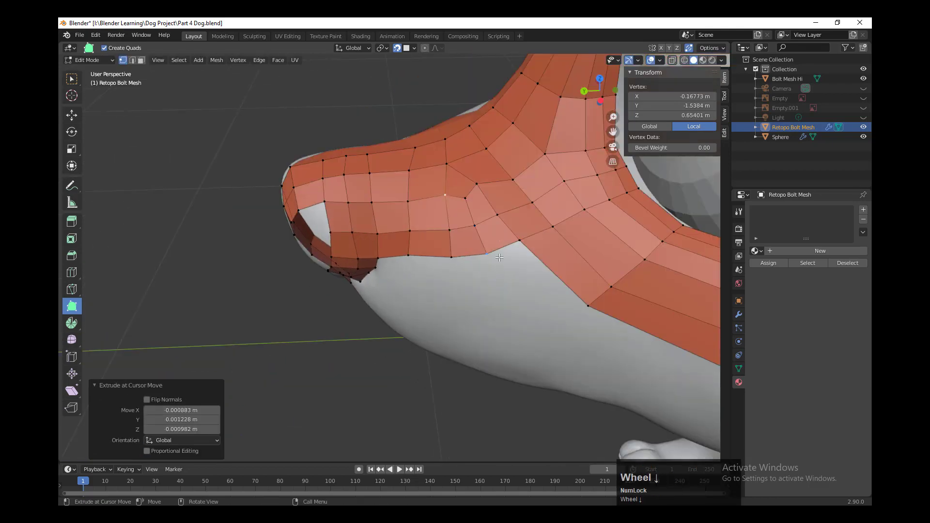
# Step: Reposition the vertices along the muzzle side, between the nose strip and the eye mask, to even out the quads
pyautogui.moveTo(499, 259); pyautogui.dragTo(538, 218, button='middle')
pyautogui.moveTo(484, 212); pyautogui.dragTo(430, 253)
pyautogui.moveTo(452, 228); pyautogui.dragTo(455, 261)
pyautogui.moveTo(432, 242); pyautogui.dragTo(417, 269)
pyautogui.moveTo(420, 271); pyautogui.dragTo(432, 242, button='middle')
pyautogui.moveTo(438, 222); pyautogui.dragTo(457, 200)
pyautogui.moveTo(477, 216); pyautogui.dragTo(460, 261)
pyautogui.moveTo(460, 262); pyautogui.dragTo(431, 265, button='middle')
pyautogui.moveTo(428, 258); pyautogui.dragTo(423, 257)
pyautogui.moveTo(437, 221); pyautogui.dragTo(437, 221)
pyautogui.moveTo(437, 221); pyautogui.dragTo(449, 257, button='middle')
pyautogui.click(407, 195)
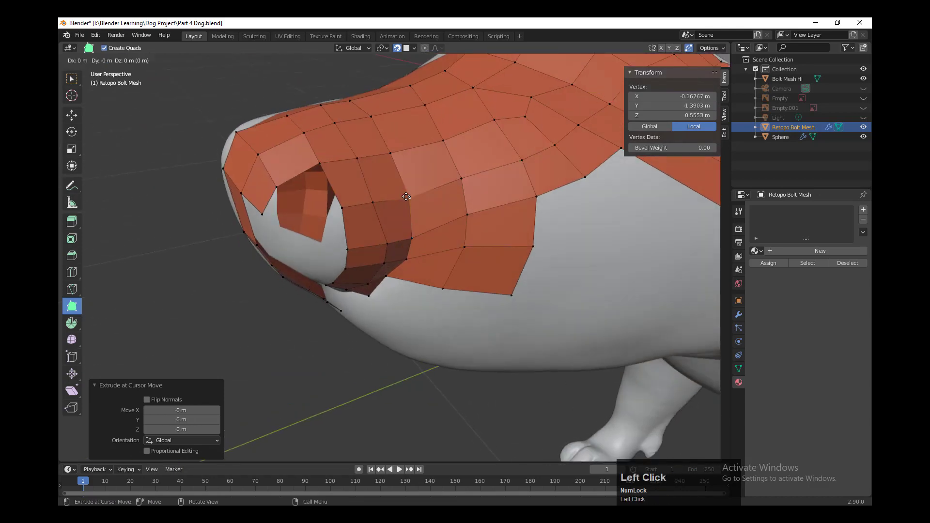
# Step: Add loop cuts running down the muzzle side through the wide columns behind the nose strip
pyautogui.moveTo(431, 305); pyautogui.dragTo(464, 295, button='middle')
pyautogui.click(432, 197)
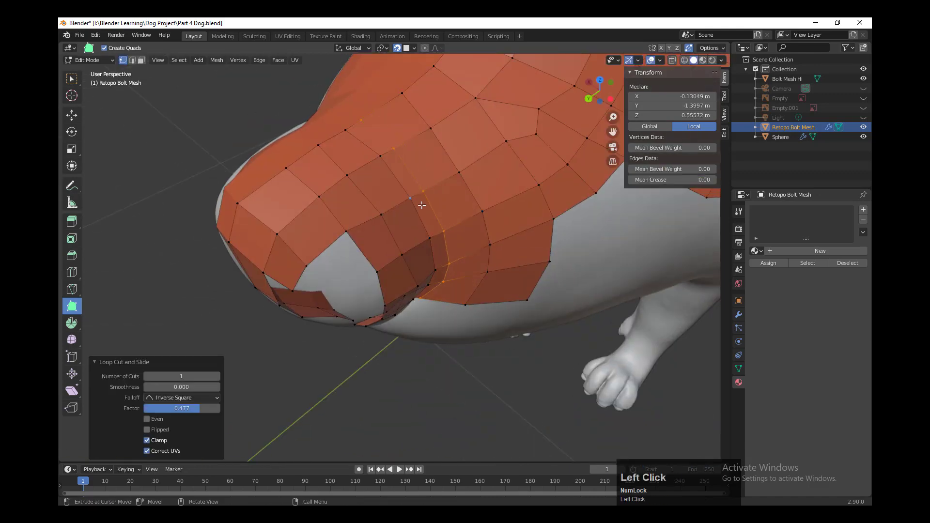
pyautogui.moveTo(432, 197); pyautogui.dragTo(489, 184, button='middle')
pyautogui.hotkey('ctrl', 'r')
pyautogui.click(496, 197)
pyautogui.moveTo(489, 184)
pyautogui.keyDown('shift'); pyautogui.mouseDown(button='middle')
pyautogui.moveTo(481, 267)
pyautogui.moveTo(463, 277)
pyautogui.moveTo(477, 286)
pyautogui.mouseUp(button='middle'); pyautogui.keyUp('shift')
# Step: Smooth the mesh over the nose and muzzle side in Sculpt Mode, using the Smooth brush with a 77 px radius
pyautogui.click(94, 61)
pyautogui.click(92, 89)
pyautogui.moveTo(448, 221); pyautogui.dragTo(465, 249, button='middle')
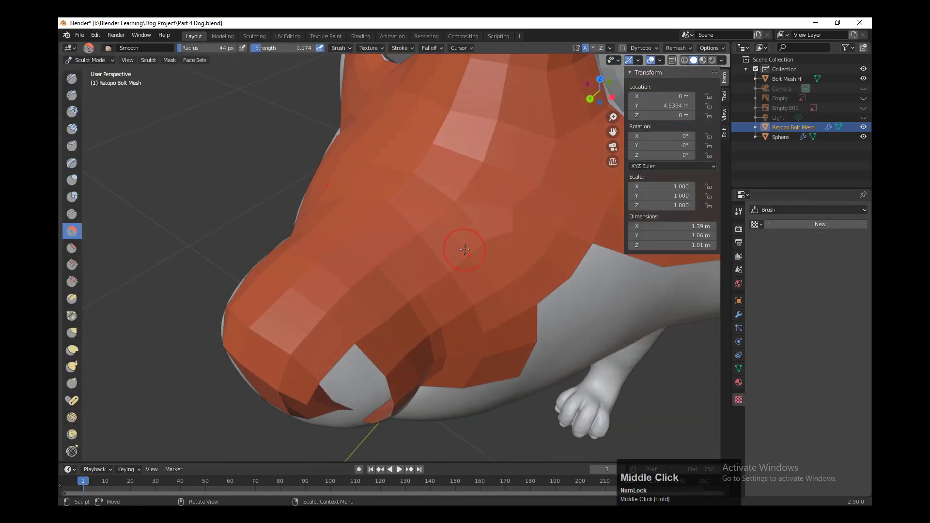
pyautogui.press('f')
pyautogui.click(385, 242)
pyautogui.moveTo(499, 275); pyautogui.dragTo(470, 233, button='middle')
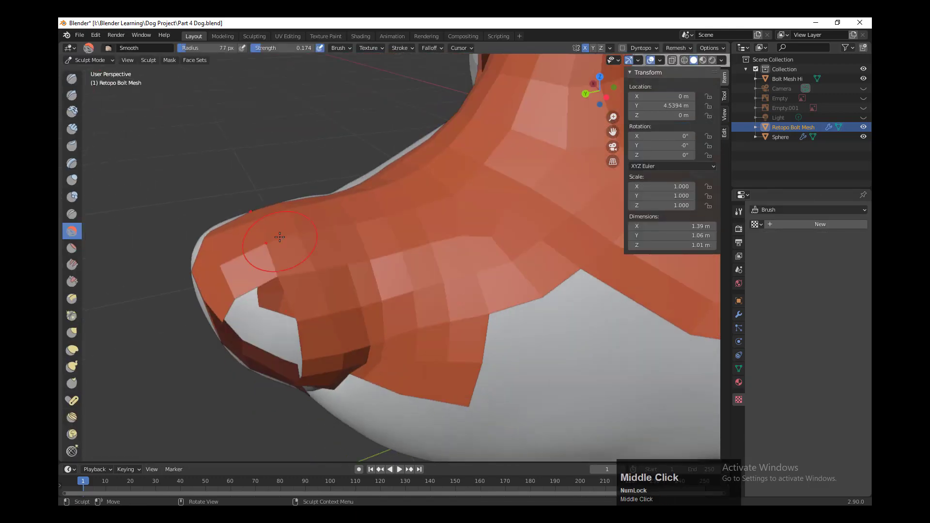
pyautogui.moveTo(333, 352); pyautogui.dragTo(315, 320, button='middle')
pyautogui.click(407, 247)
pyautogui.moveTo(368, 208); pyautogui.dragTo(403, 255, button='middle')
pyautogui.click(403, 255)
pyautogui.moveTo(506, 286)
pyautogui.mouseDown(button='middle')
pyautogui.moveTo(469, 245)
pyautogui.moveTo(467, 286)
pyautogui.moveTo(504, 325)
pyautogui.moveTo(536, 322)
pyautogui.moveTo(459, 203)
pyautogui.moveTo(468, 207)
pyautogui.mouseUp(button='middle')
pyautogui.click(533, 194)
pyautogui.scroll(1, 459, 204)
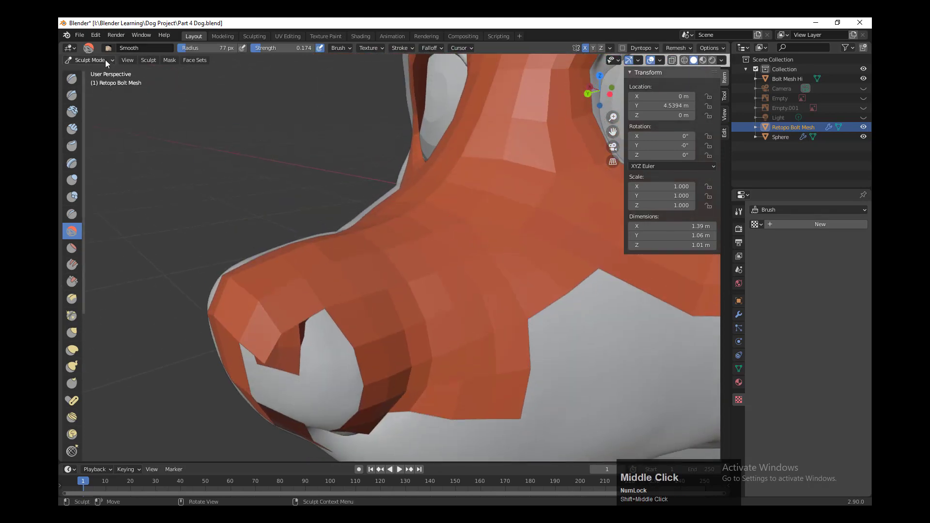
# Step: Return to Edit Mode and reposition the vertices where the muzzle side meets the lower edge of the eye mask
pyautogui.click(97, 60)
pyautogui.click(88, 83)
pyautogui.moveTo(431, 247)
pyautogui.mouseDown(button='middle')
pyautogui.moveTo(467, 301)
pyautogui.moveTo(499, 253)
pyautogui.moveTo(477, 252)
pyautogui.mouseUp(button='middle')
pyautogui.moveTo(427, 240); pyautogui.dragTo(440, 274)
pyautogui.moveTo(448, 221); pyautogui.dragTo(490, 257)
pyautogui.moveTo(528, 246); pyautogui.dragTo(521, 220)
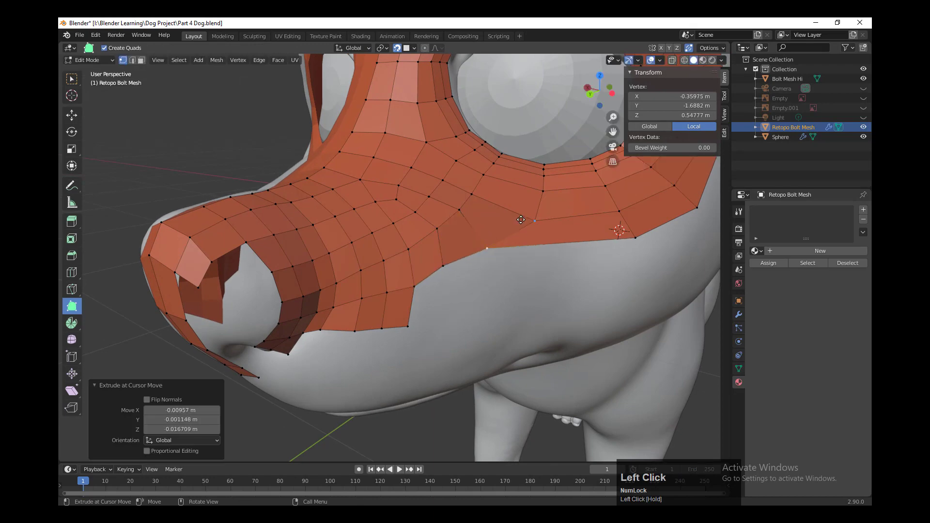
pyautogui.moveTo(445, 266); pyautogui.dragTo(460, 264)
pyautogui.moveTo(483, 263); pyautogui.dragTo(499, 247, button='middle')
# Step: Extend quads from the rear of the muzzle side's lower edge and adjust the border vertices beneath the eye
pyautogui.moveTo(441, 261); pyautogui.dragTo(454, 305)
pyautogui.moveTo(477, 247); pyautogui.dragTo(482, 300)
pyautogui.moveTo(603, 291); pyautogui.dragTo(584, 308, button='middle')
pyautogui.keyDown('shift'); pyautogui.moveTo(584, 308); pyautogui.dragTo(475, 242, button='middle'); pyautogui.keyUp('shift')
pyautogui.click(506, 242)
pyautogui.click(505, 242)
pyautogui.click(493, 246)
pyautogui.click(496, 221)
pyautogui.click(474, 241)
pyautogui.moveTo(472, 294); pyautogui.dragTo(456, 252, button='middle')
pyautogui.scroll(-2, 455, 252)
pyautogui.moveTo(429, 318); pyautogui.dragTo(434, 323)
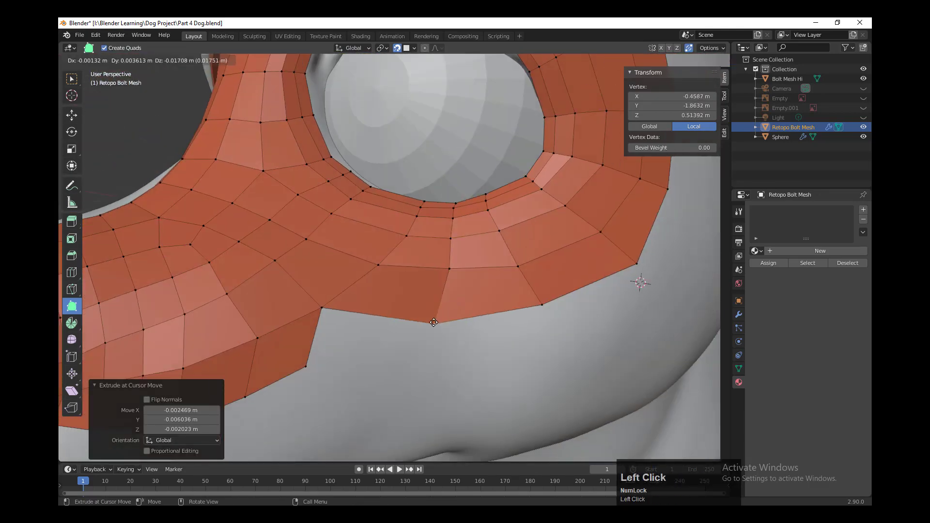
# Step: Even out the vertices on the muzzle side's lower edge and fill a quad between its rear end and the eye mask
pyautogui.moveTo(435, 323); pyautogui.dragTo(397, 303, button='middle')
pyautogui.scroll(-2, 398, 303)
pyautogui.moveTo(354, 313); pyautogui.dragTo(366, 322)
pyautogui.moveTo(312, 331); pyautogui.dragTo(324, 335)
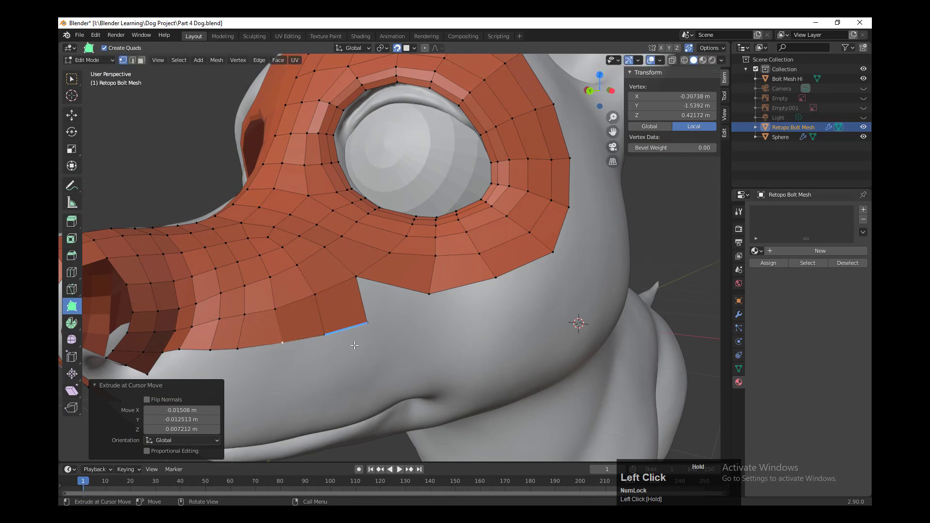
pyautogui.moveTo(355, 345); pyautogui.dragTo(366, 364, button='middle')
pyautogui.moveTo(278, 339); pyautogui.dragTo(285, 333)
pyautogui.moveTo(330, 356); pyautogui.dragTo(367, 347)
pyautogui.scroll(-4, 396, 321)
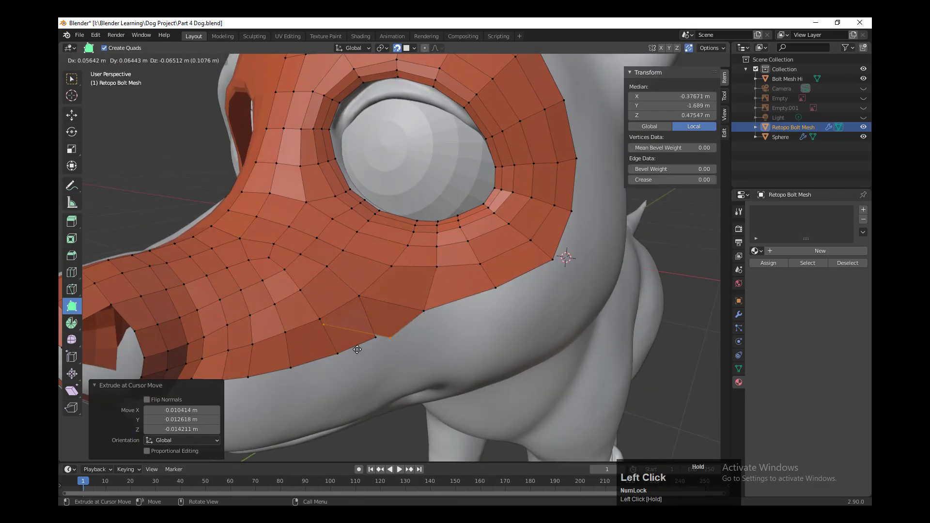
# Step: Add a quad at the upper rim of the nostril opening and adjust the neighbouring vertices on the nose
pyautogui.moveTo(396, 322); pyautogui.dragTo(390, 301, button='middle')
pyautogui.keyDown('ctrl'); pyautogui.click(386, 312); pyautogui.keyUp('ctrl')
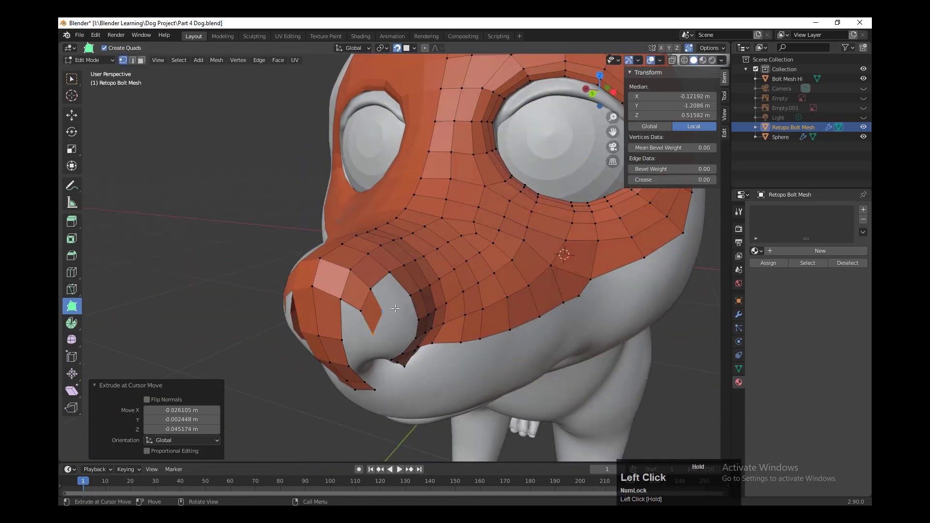
pyautogui.moveTo(387, 312); pyautogui.dragTo(382, 312)
pyautogui.moveTo(382, 311); pyautogui.dragTo(364, 333, button='middle')
pyautogui.moveTo(363, 334); pyautogui.dragTo(359, 329)
pyautogui.moveTo(311, 266); pyautogui.dragTo(299, 258)
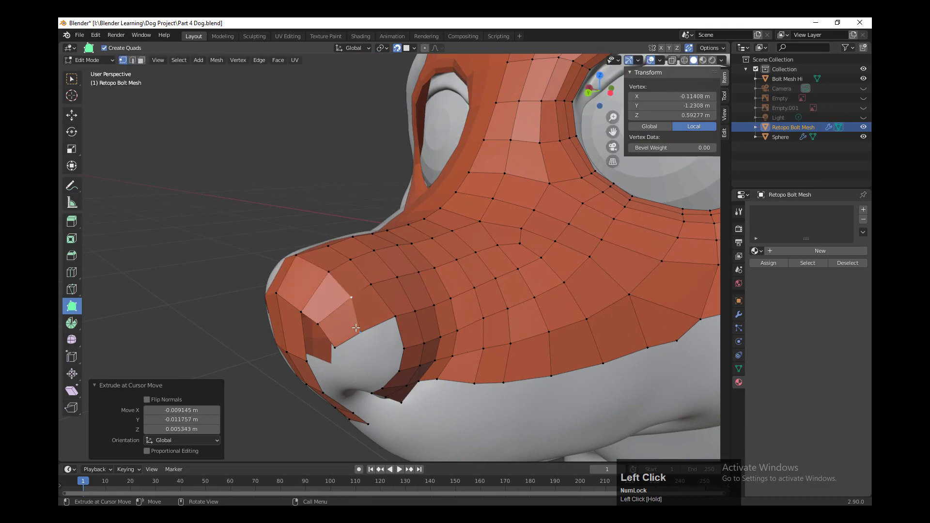
# Step: Add two loop cuts through the large quads on the top and front of the nose
pyautogui.moveTo(299, 258); pyautogui.dragTo(312, 261, button='middle')
pyautogui.hotkey('ctrl', 'r')
pyautogui.click(345, 298)
pyautogui.click(346, 297)
pyautogui.scroll(-1, 357, 326)
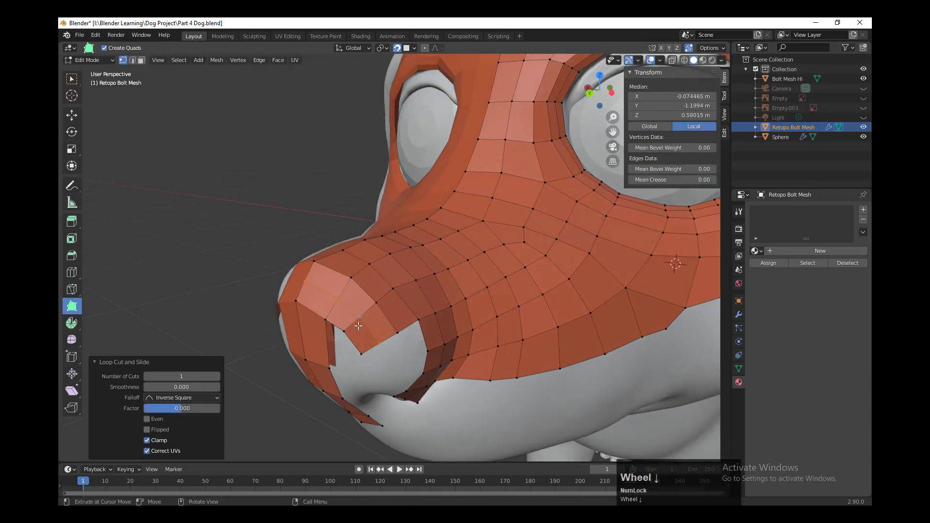
pyautogui.moveTo(357, 326)
pyautogui.mouseDown(button='middle')
pyautogui.moveTo(377, 315)
pyautogui.moveTo(374, 333)
pyautogui.moveTo(405, 324)
pyautogui.moveTo(432, 343)
pyautogui.moveTo(422, 351)
pyautogui.mouseUp(button='middle')
pyautogui.hotkey('ctrl', 'r')
pyautogui.click(364, 312)
pyautogui.click(364, 312)
pyautogui.click(90, 61)
pyautogui.click(91, 91)
pyautogui.hotkey('ctrl', 'z')
pyautogui.press('Tab')
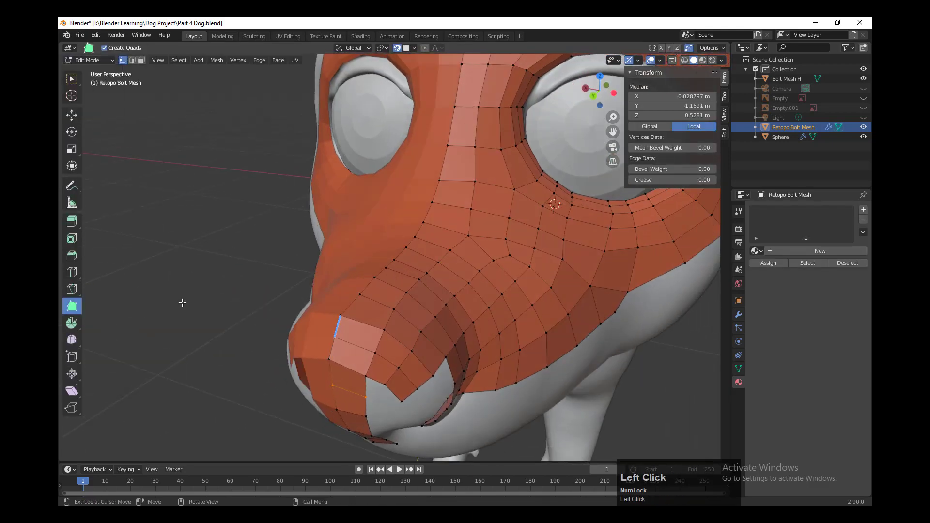
# Step: Smooth the newly cut nose quads with the Smooth brush in Sculpt Mode and return to Edit Mode
pyautogui.press('Tab')
pyautogui.click(89, 60)
pyautogui.click(92, 93)
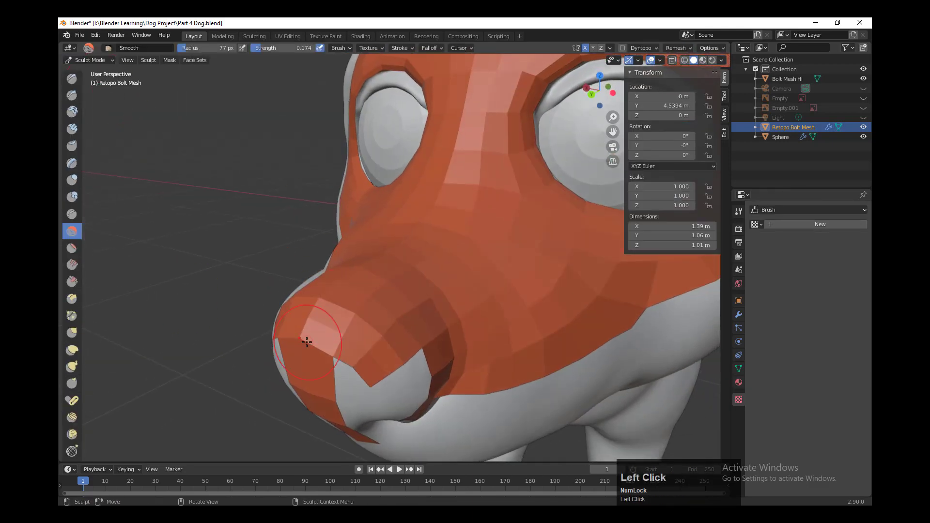
pyautogui.moveTo(307, 342)
pyautogui.mouseDown(button='middle')
pyautogui.moveTo(271, 335)
pyautogui.moveTo(313, 346)
pyautogui.mouseUp(button='middle')
pyautogui.click(90, 59)
pyautogui.click(87, 79)
# Step: Reposition the vertices of the quads over the top of the nose and above the nostril opening
pyautogui.moveTo(301, 348); pyautogui.dragTo(335, 332)
pyautogui.moveTo(351, 345); pyautogui.dragTo(353, 345)
pyautogui.moveTo(366, 330); pyautogui.dragTo(345, 310)
pyautogui.moveTo(307, 297); pyautogui.dragTo(302, 296)
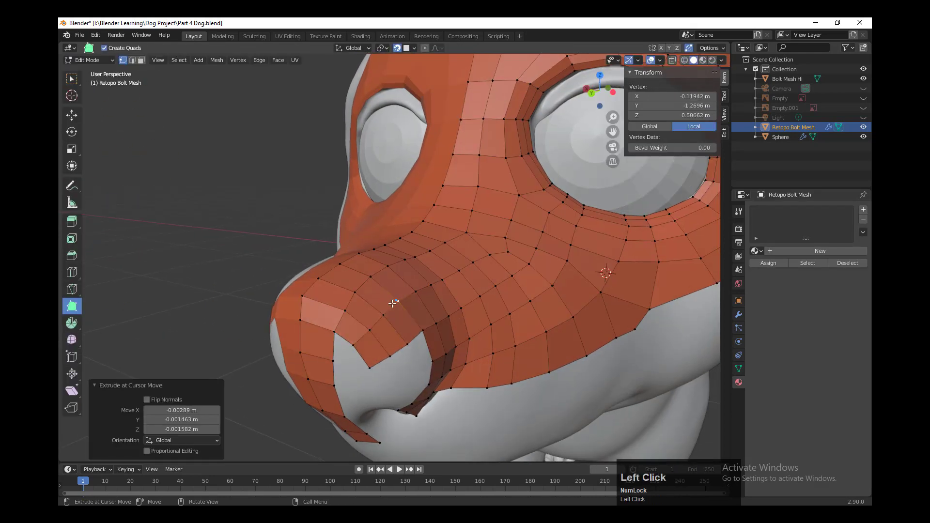
# Step: Fill the gap between the front nose column and the quads above the nostril, and even out the vertices along the rim
pyautogui.moveTo(393, 303); pyautogui.dragTo(370, 347, button='middle')
pyautogui.click(367, 357)
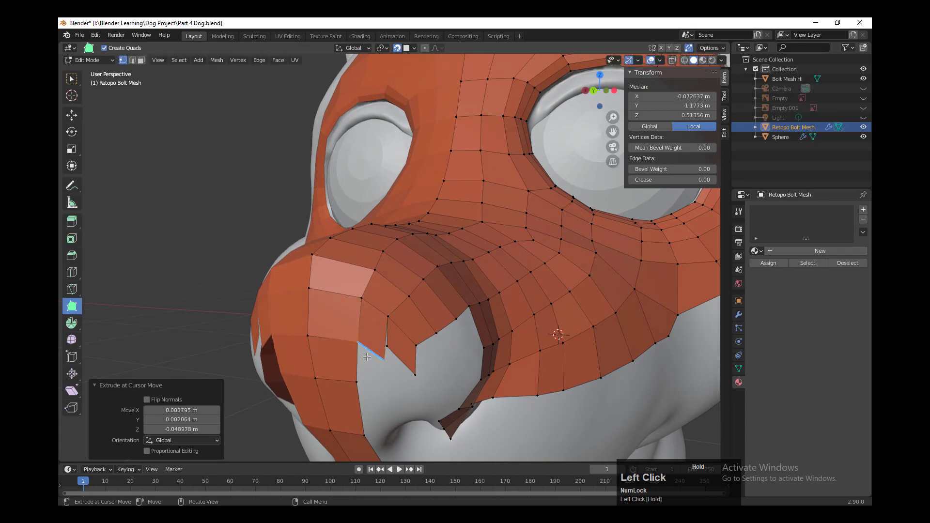
pyautogui.moveTo(383, 359); pyautogui.dragTo(387, 346)
pyautogui.moveTo(423, 363)
pyautogui.mouseDown(button='middle')
pyautogui.moveTo(399, 378)
pyautogui.moveTo(422, 357)
pyautogui.mouseUp(button='middle')
pyautogui.moveTo(417, 386); pyautogui.dragTo(404, 362)
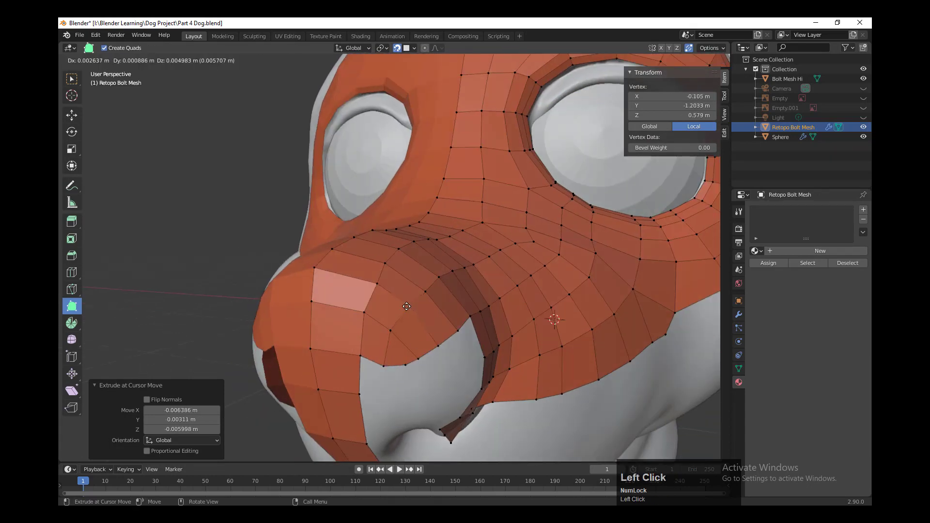
pyautogui.moveTo(354, 353); pyautogui.dragTo(359, 324, button='middle')
pyautogui.moveTo(360, 323); pyautogui.dragTo(353, 313)
pyautogui.moveTo(354, 313); pyautogui.dragTo(354, 220, button='middle')
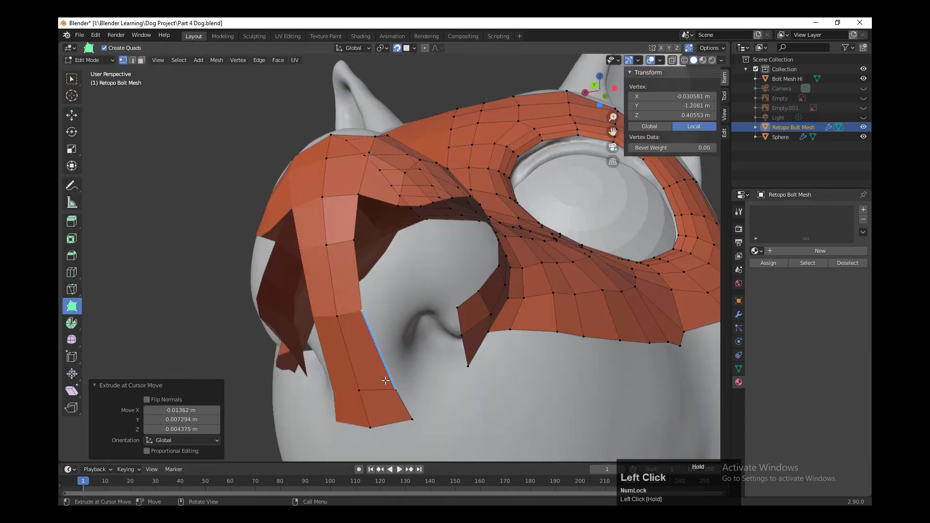
# Step: Reposition the vertices of the nose strip, the muzzle crease and the rim of the nose opening to follow the sculpt
pyautogui.moveTo(386, 382); pyautogui.dragTo(399, 408)
pyautogui.moveTo(378, 271); pyautogui.dragTo(390, 350, button='middle')
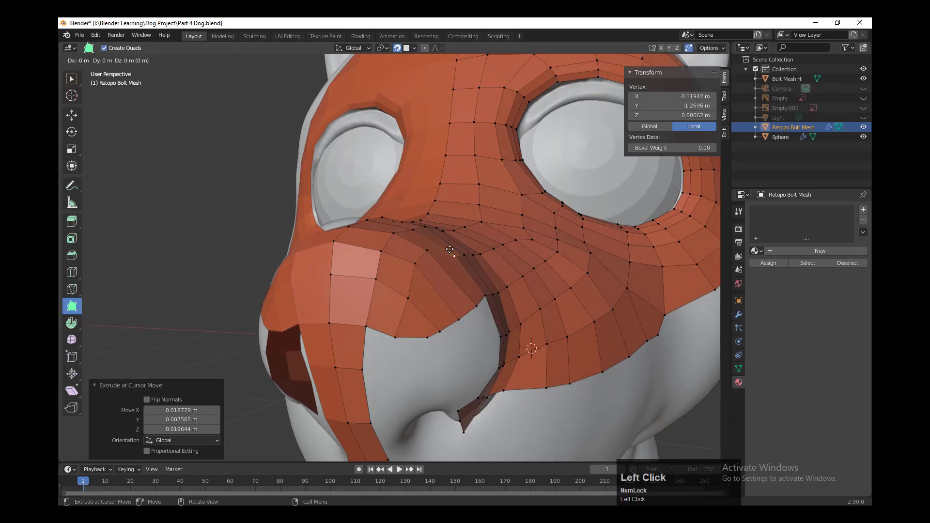
pyautogui.moveTo(449, 250); pyautogui.dragTo(455, 267)
pyautogui.moveTo(457, 270); pyautogui.dragTo(439, 301, button='middle')
pyautogui.moveTo(388, 350); pyautogui.dragTo(395, 357)
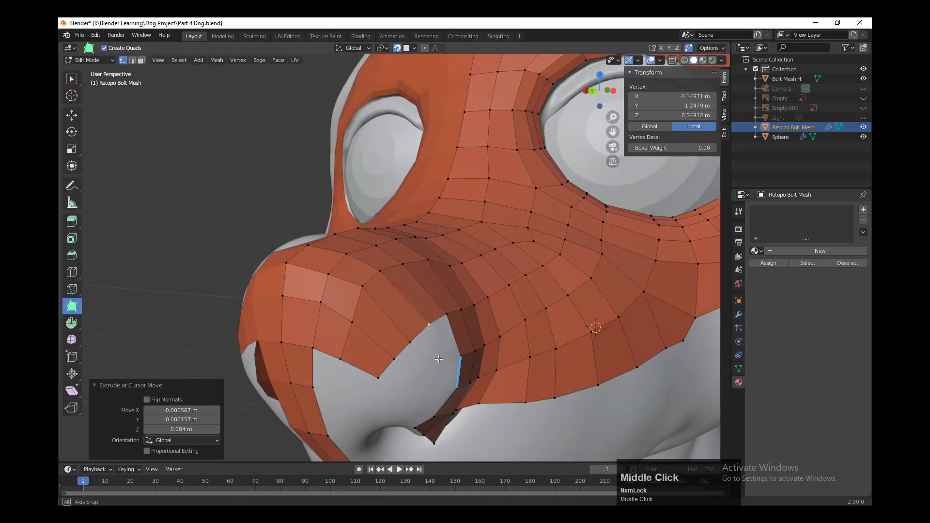
# Step: Add an edge loop through the faces around the side of the muzzle and adjust a vertex beside it
pyautogui.moveTo(438, 360); pyautogui.dragTo(437, 357, button='middle')
pyautogui.hotkey('ctrl', 'r')
pyautogui.click(415, 291)
pyautogui.click(415, 290)
pyautogui.moveTo(416, 290); pyautogui.dragTo(433, 305, button='middle')
pyautogui.moveTo(444, 307); pyautogui.dragTo(442, 307)
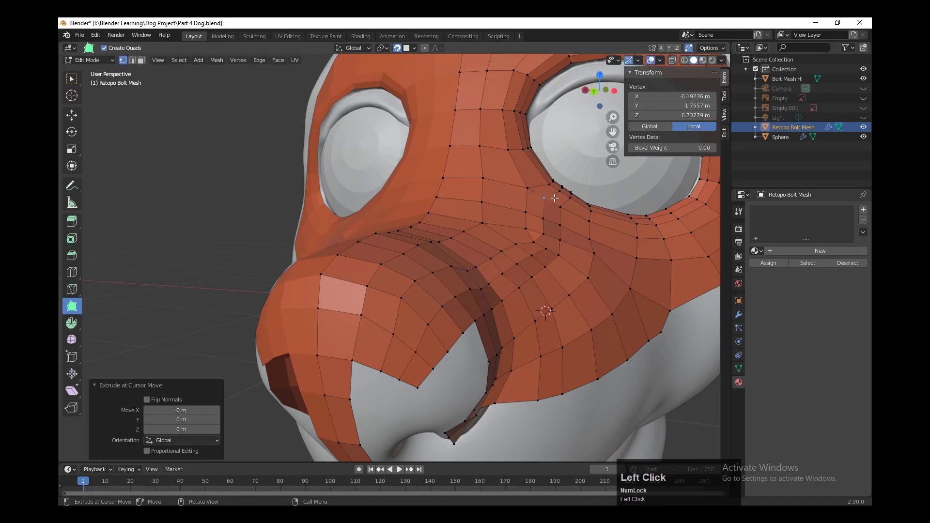
pyautogui.moveTo(554, 197); pyautogui.dragTo(427, 320, button='middle')
pyautogui.keyDown('shift'); pyautogui.moveTo(426, 320); pyautogui.dragTo(329, 339, button='middle'); pyautogui.keyUp('shift')
pyautogui.scroll(3, 358, 296)
pyautogui.moveTo(361, 285); pyautogui.dragTo(356, 247)
pyautogui.moveTo(404, 260)
pyautogui.mouseDown()
pyautogui.moveTo(388, 228)
pyautogui.moveTo(416, 246)
pyautogui.mouseUp()
pyautogui.hotkey('ctrl', 'z')
pyautogui.moveTo(422, 254); pyautogui.dragTo(429, 261, button='middle')
pyautogui.hotkey('ctrl', 'z')
# Step: Reposition the vertices around the inner corner of the eye to even out the quads there
pyautogui.moveTo(453, 301); pyautogui.dragTo(445, 322, button='middle')
pyautogui.moveTo(396, 283); pyautogui.dragTo(386, 267)
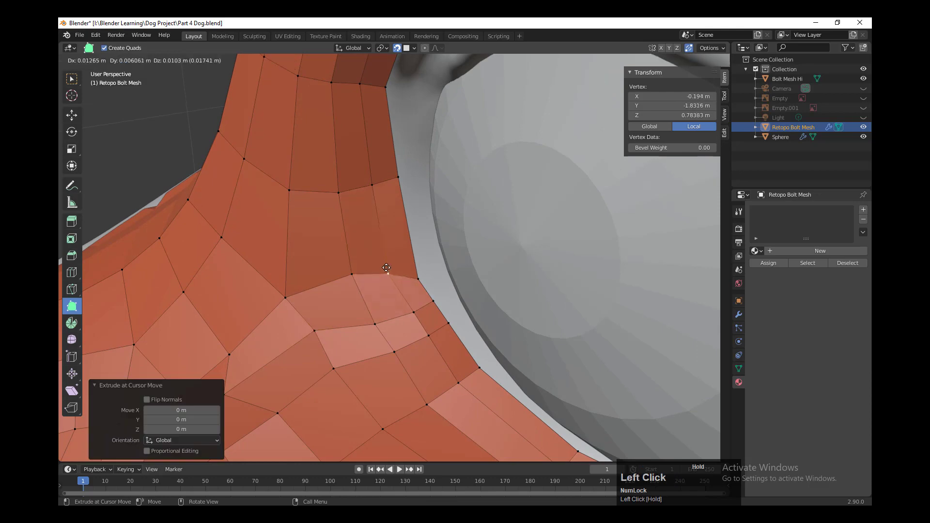
pyautogui.keyDown('ctrl'); pyautogui.click(352, 282); pyautogui.keyUp('ctrl')
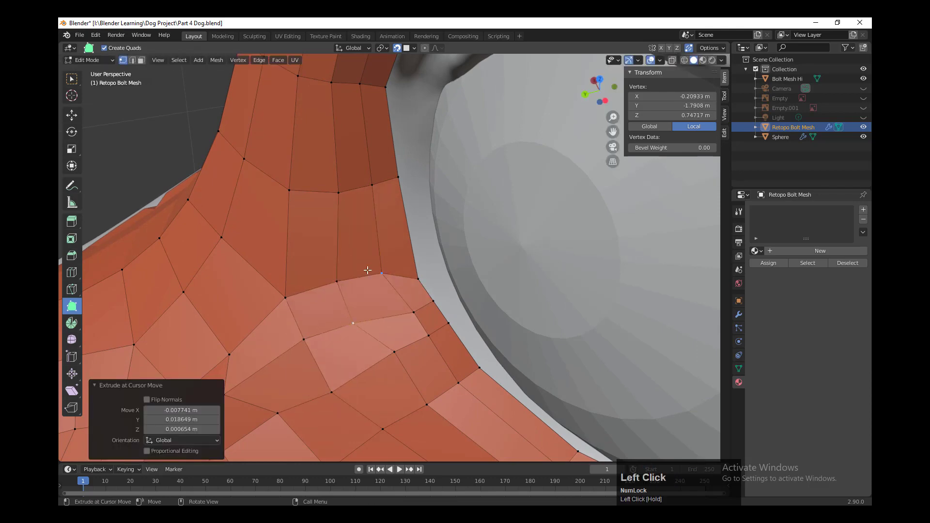
pyautogui.moveTo(415, 272); pyautogui.dragTo(406, 241)
pyautogui.scroll(-2, 406, 242)
pyautogui.moveTo(422, 266); pyautogui.dragTo(448, 250, button='middle')
pyautogui.moveTo(455, 261); pyautogui.dragTo(441, 254)
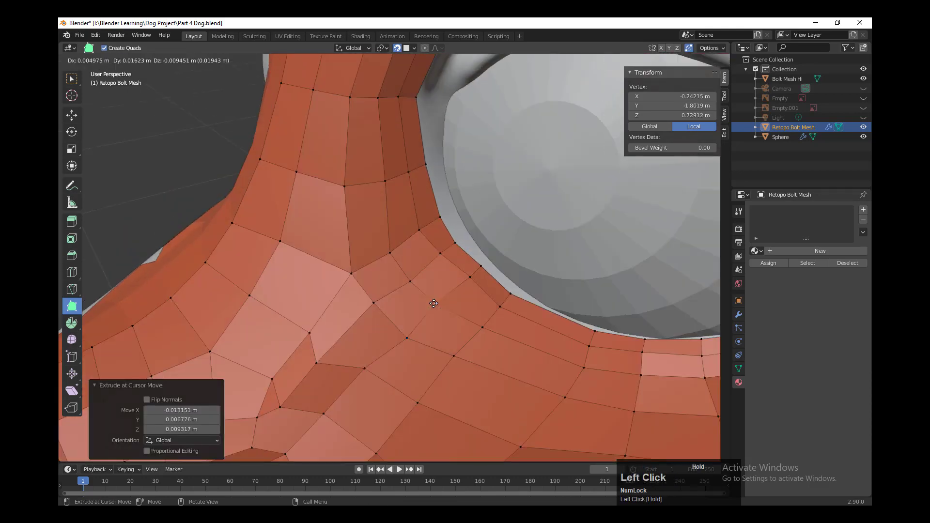
pyautogui.moveTo(434, 303); pyautogui.dragTo(436, 303)
pyautogui.moveTo(317, 363); pyautogui.dragTo(333, 353)
# Step: Adjust the upper muzzle vertices and delete the badly shaped geometry below the eye's inner corner
pyautogui.scroll(-3, 332, 353)
pyautogui.moveTo(334, 348); pyautogui.dragTo(363, 320, button='middle')
pyautogui.moveTo(364, 320); pyautogui.dragTo(365, 311)
pyautogui.moveTo(369, 315); pyautogui.dragTo(388, 349, button='middle')
pyautogui.moveTo(376, 323)
pyautogui.mouseDown()
pyautogui.moveTo(375, 302)
pyautogui.moveTo(381, 324)
pyautogui.moveTo(366, 321)
pyautogui.mouseUp()
pyautogui.moveTo(366, 321); pyautogui.dragTo(406, 328, button='middle')
pyautogui.keyDown('shift'); pyautogui.click(406, 325); pyautogui.keyUp('shift')
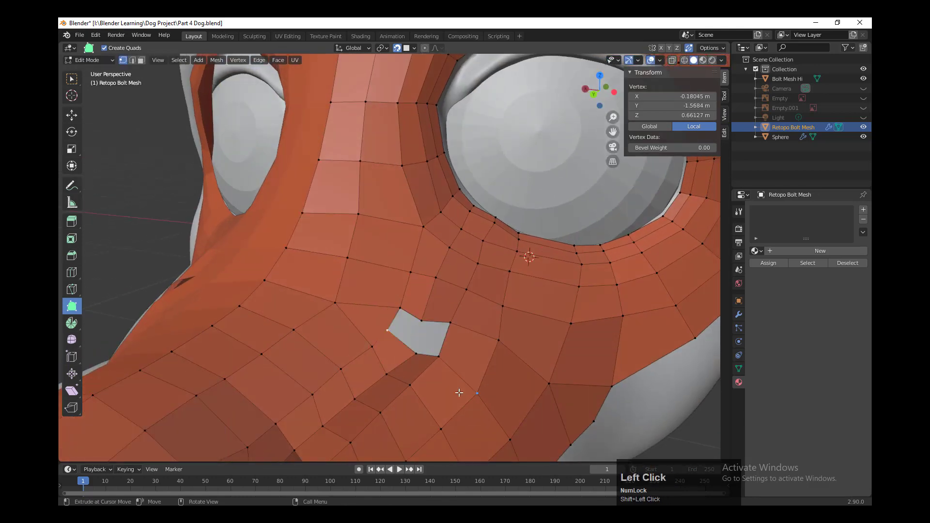
# Step: Close the hole on the upper muzzle by pulling its border vertices together and filling the gap
pyautogui.moveTo(459, 393); pyautogui.dragTo(443, 388, button='middle')
pyautogui.moveTo(378, 334); pyautogui.dragTo(395, 314)
pyautogui.moveTo(406, 322); pyautogui.dragTo(407, 323)
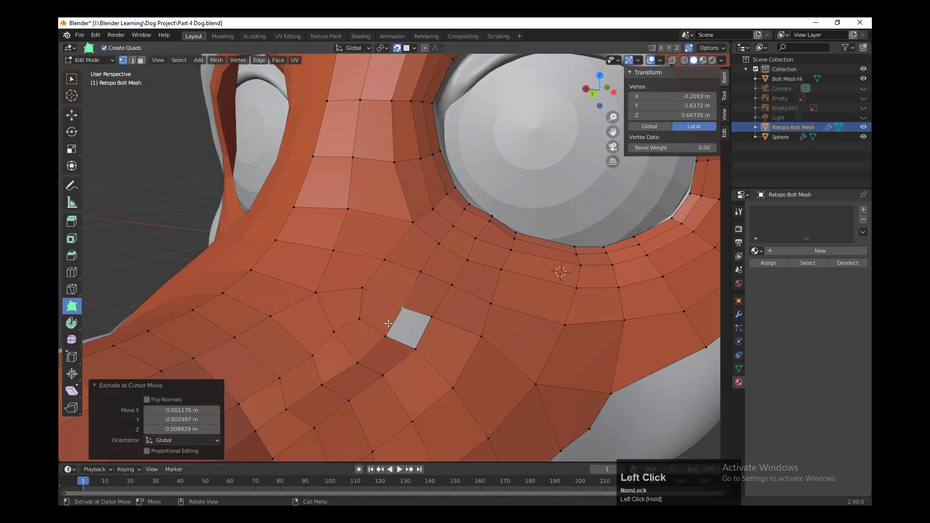
pyautogui.moveTo(389, 323); pyautogui.dragTo(431, 348)
pyautogui.scroll(-3, 502, 445)
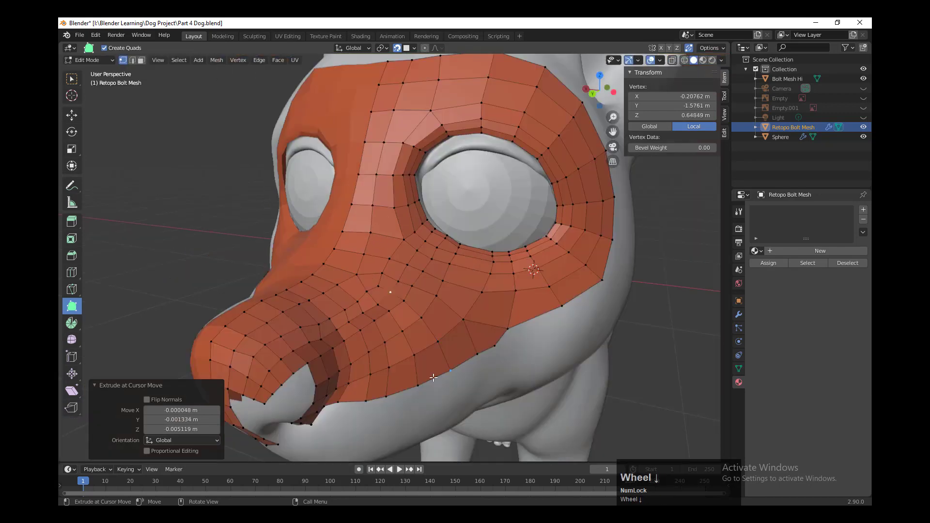
# Step: Even out the vertex spacing across the muzzle and below the eye, undoing one unwanted move
pyautogui.moveTo(502, 444); pyautogui.dragTo(378, 345, button='middle')
pyautogui.click(369, 346)
pyautogui.moveTo(290, 275)
pyautogui.mouseDown()
pyautogui.moveTo(282, 276)
pyautogui.moveTo(296, 259)
pyautogui.mouseUp()
pyautogui.moveTo(296, 260); pyautogui.dragTo(308, 261, button='middle')
pyautogui.moveTo(202, 301); pyautogui.dragTo(207, 300)
pyautogui.moveTo(381, 366)
pyautogui.mouseDown(button='middle')
pyautogui.moveTo(409, 363)
pyautogui.moveTo(388, 358)
pyautogui.mouseUp(button='middle')
pyautogui.moveTo(318, 349); pyautogui.dragTo(333, 348)
pyautogui.moveTo(326, 312); pyautogui.dragTo(332, 310)
pyautogui.moveTo(403, 301); pyautogui.dragTo(405, 301)
pyautogui.moveTo(446, 334)
pyautogui.mouseDown()
pyautogui.moveTo(445, 319)
pyautogui.moveTo(434, 336)
pyautogui.mouseUp()
pyautogui.hotkey('ctrl', 'z')
pyautogui.moveTo(506, 325); pyautogui.dragTo(499, 321)
# Step: Extrude the upper forehead edges near the centre line towards the top of the head as a new row of quads
pyautogui.moveTo(490, 359); pyautogui.dragTo(475, 455, button='middle')
pyautogui.moveTo(363, 310); pyautogui.dragTo(366, 268)
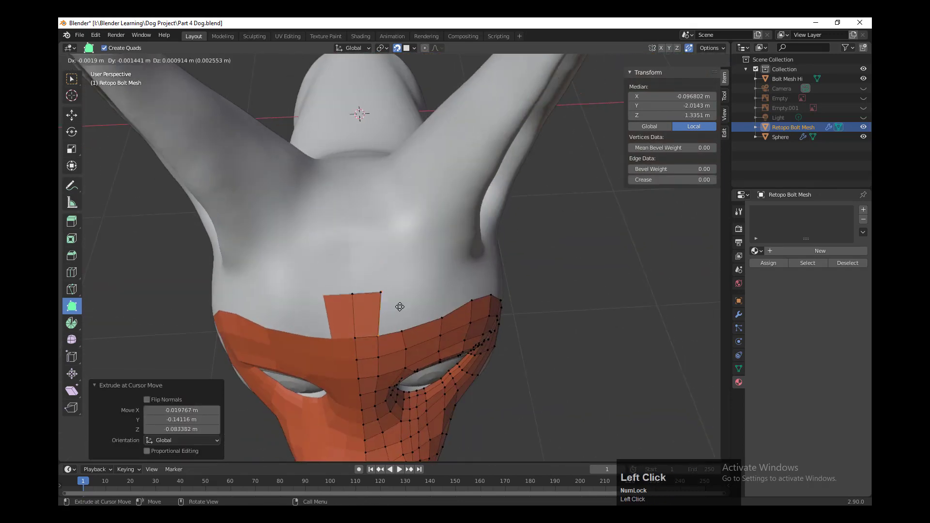
pyautogui.moveTo(400, 307); pyautogui.dragTo(403, 308)
pyautogui.moveTo(402, 308); pyautogui.dragTo(370, 293, button='middle')
pyautogui.moveTo(378, 270); pyautogui.dragTo(373, 273)
pyautogui.moveTo(395, 314); pyautogui.dragTo(399, 263)
pyautogui.scroll(3, 401, 301)
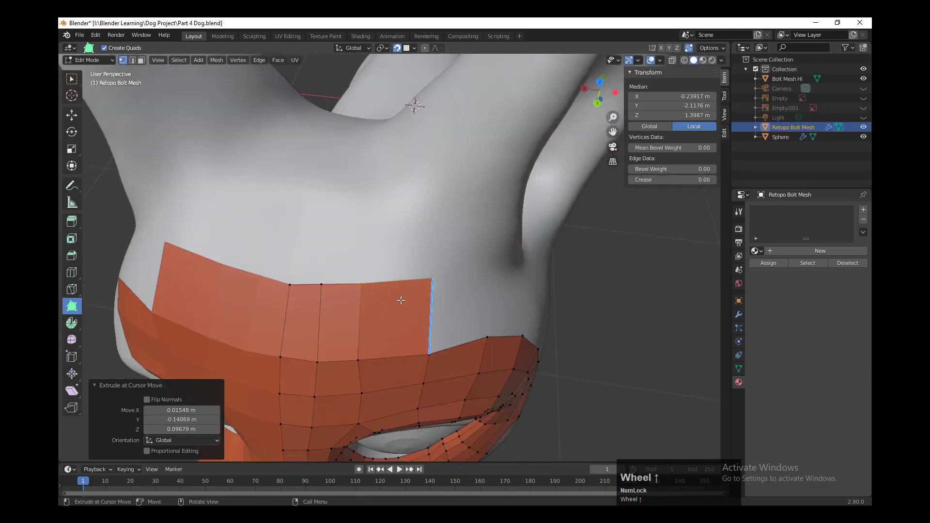
# Step: Extrude a quad above the new forehead row and extend the patch outward over the brow towards the ear
pyautogui.moveTo(401, 301); pyautogui.dragTo(398, 279, button='middle')
pyautogui.moveTo(399, 279); pyautogui.dragTo(400, 248)
pyautogui.moveTo(442, 234); pyautogui.dragTo(457, 249)
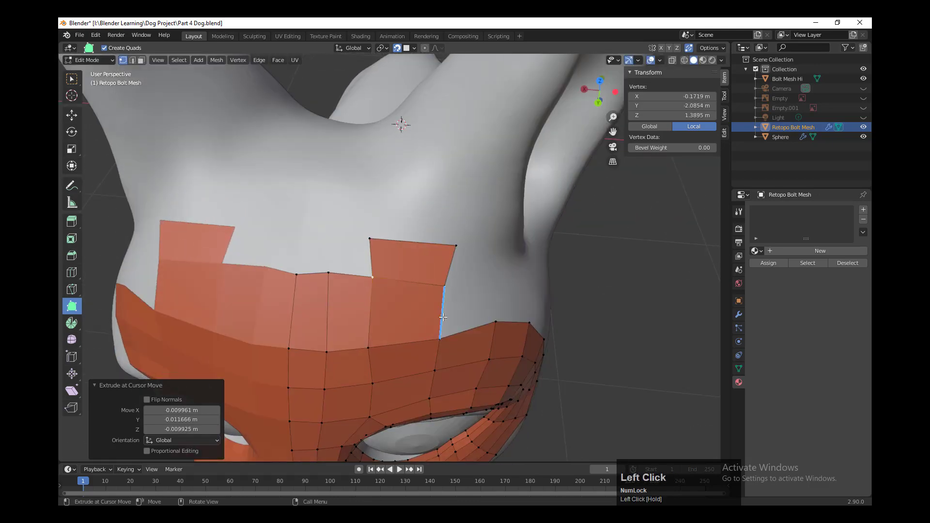
pyautogui.moveTo(442, 317); pyautogui.dragTo(395, 305, button='middle')
pyautogui.moveTo(358, 279); pyautogui.dragTo(434, 286)
pyautogui.moveTo(382, 242); pyautogui.dragTo(458, 250)
pyautogui.moveTo(432, 269); pyautogui.dragTo(420, 294)
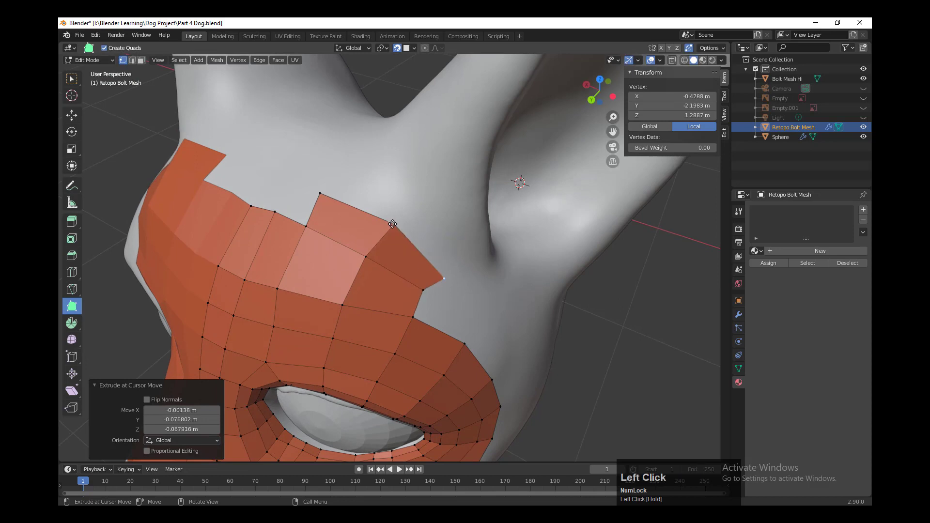
# Step: Extrude the patch above the brow upward along the front of the ear base and adjust its vertices
pyautogui.moveTo(367, 212); pyautogui.dragTo(363, 148)
pyautogui.moveTo(394, 225); pyautogui.dragTo(395, 202)
pyautogui.moveTo(407, 277); pyautogui.dragTo(427, 313, button='middle')
pyautogui.moveTo(338, 226); pyautogui.dragTo(370, 237)
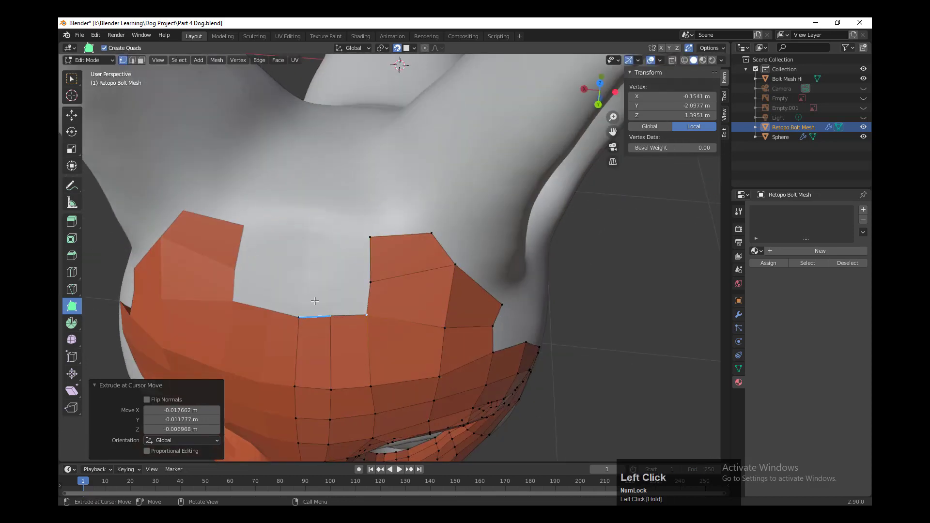
# Step: Extend the centre forehead row upward, join it to the side patch and build quads up between the ears
pyautogui.moveTo(315, 301); pyautogui.dragTo(319, 262)
pyautogui.moveTo(350, 302); pyautogui.dragTo(402, 308)
pyautogui.moveTo(387, 285); pyautogui.dragTo(356, 284)
pyautogui.moveTo(376, 272); pyautogui.dragTo(332, 176)
pyautogui.moveTo(353, 192); pyautogui.dragTo(370, 187)
pyautogui.moveTo(328, 190); pyautogui.dragTo(349, 183)
pyautogui.moveTo(341, 234); pyautogui.dragTo(348, 235)
pyautogui.moveTo(374, 238); pyautogui.dragTo(390, 233)
# Step: Rework the forehead patch beside the ear base, deleting unwanted geometry and pulling the border into cleaner quads
pyautogui.moveTo(398, 314); pyautogui.dragTo(416, 306)
pyautogui.moveTo(411, 281); pyautogui.dragTo(473, 294)
pyautogui.keyDown('shift'); pyautogui.click(435, 286); pyautogui.keyUp('shift')
pyautogui.keyDown('shift'); pyautogui.click(421, 253); pyautogui.keyUp('shift')
pyautogui.moveTo(404, 286); pyautogui.dragTo(448, 266)
pyautogui.moveTo(393, 250); pyautogui.dragTo(430, 235)
pyautogui.moveTo(423, 255); pyautogui.dragTo(447, 268)
pyautogui.moveTo(436, 271); pyautogui.dragTo(412, 295, button='middle')
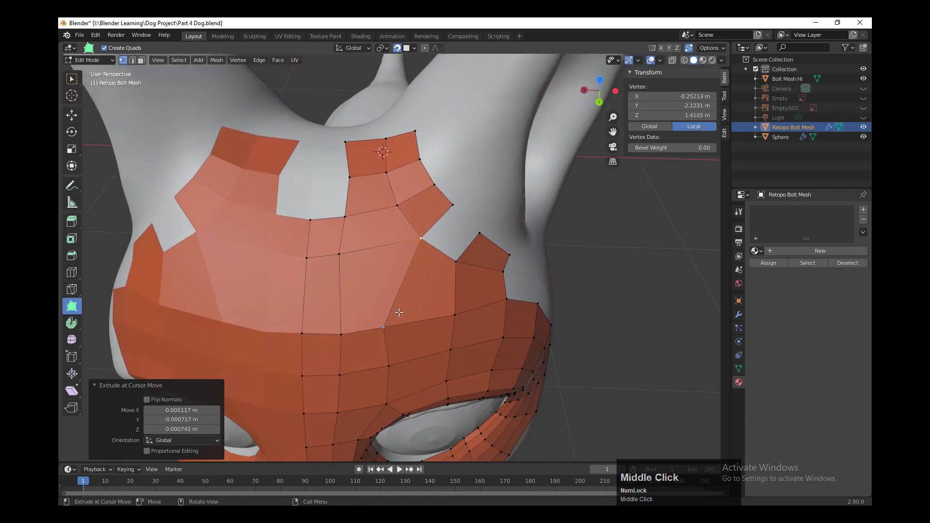
# Step: Knife-cut a new vertical edge from the brow row vertex up through the forehead faces to the top border
pyautogui.press('k')
pyautogui.click(374, 210)
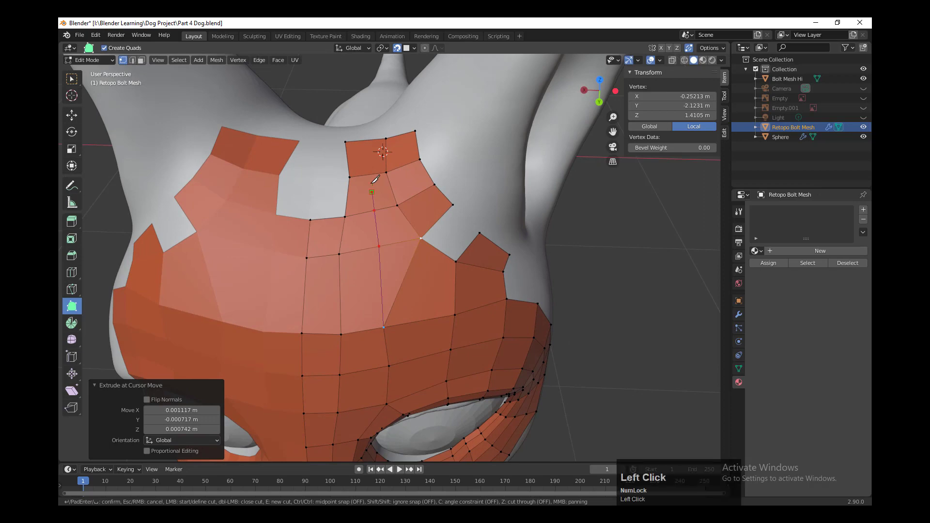
pyautogui.press('Return')
pyautogui.moveTo(368, 137); pyautogui.dragTo(440, 303, button='middle')
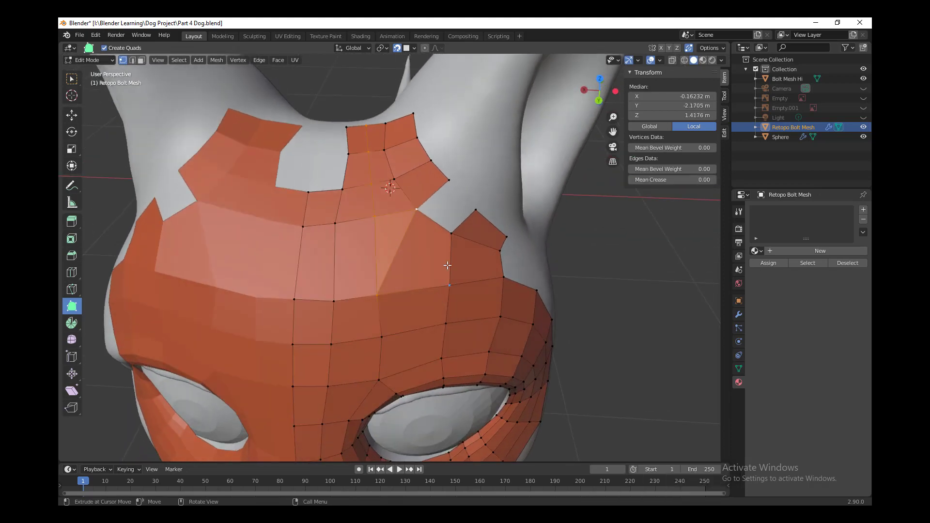
pyautogui.click(377, 295)
pyautogui.moveTo(400, 248); pyautogui.dragTo(436, 325, button='middle')
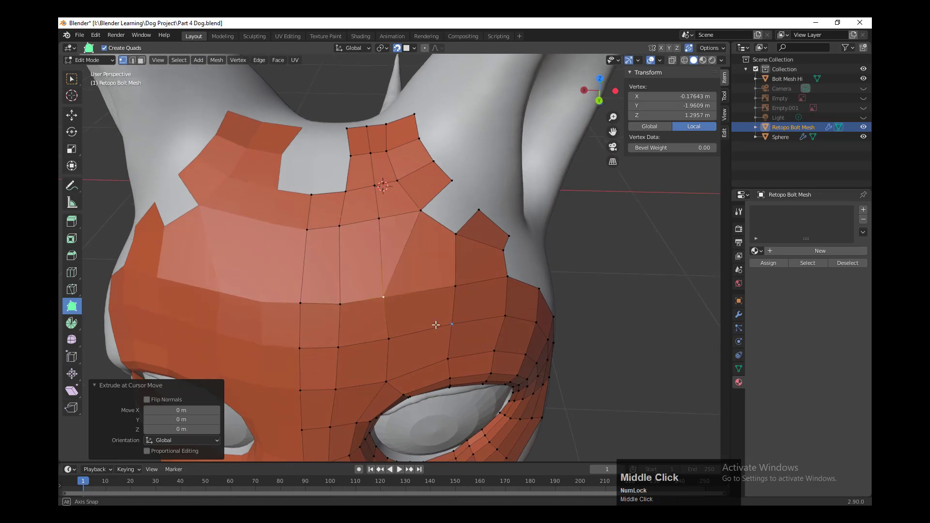
# Step: Add a horizontal edge loop across the centre forehead faces and adjust the nearby vertices
pyautogui.hotkey('ctrl', 'r')
pyautogui.click(350, 267)
pyautogui.click(349, 267)
pyautogui.moveTo(349, 267); pyautogui.dragTo(361, 281, button='middle')
pyautogui.moveTo(382, 274); pyautogui.dragTo(384, 275)
pyautogui.moveTo(356, 208); pyautogui.dragTo(353, 208)
pyautogui.moveTo(359, 211); pyautogui.dragTo(388, 262, button='middle')
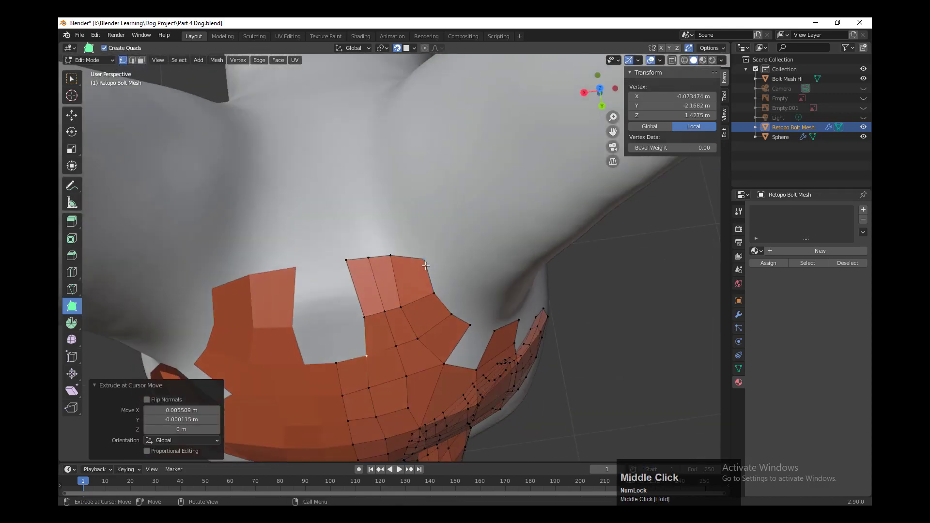
# Step: Reshape the top border between the ears and close the notch in the patch in front of the ear
pyautogui.moveTo(424, 260); pyautogui.dragTo(413, 244)
pyautogui.moveTo(402, 308); pyautogui.dragTo(407, 299)
pyautogui.moveTo(418, 339); pyautogui.dragTo(453, 357)
pyautogui.moveTo(427, 335); pyautogui.dragTo(447, 312)
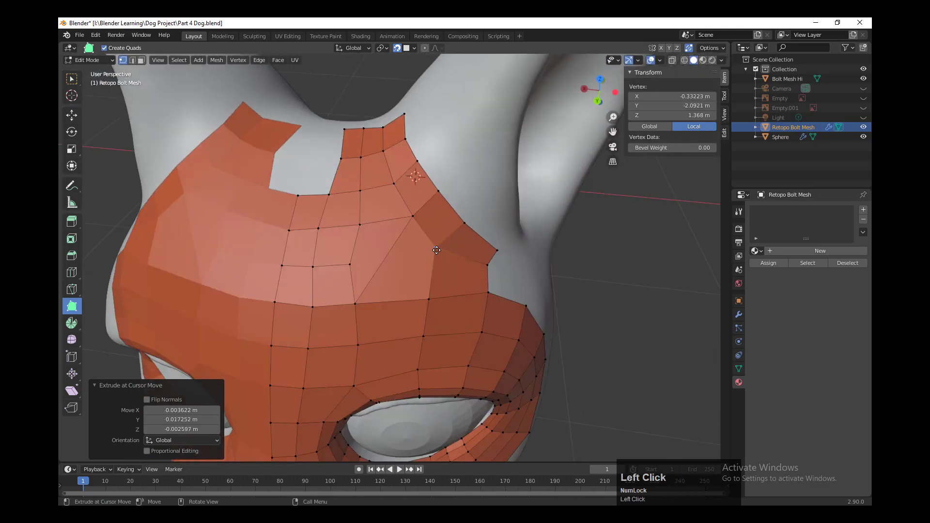
# Step: Reposition the forehead vertices above the eye to even out the quads leading to the ear base
pyautogui.moveTo(437, 250); pyautogui.dragTo(442, 250)
pyautogui.moveTo(380, 303); pyautogui.dragTo(376, 307, button='middle')
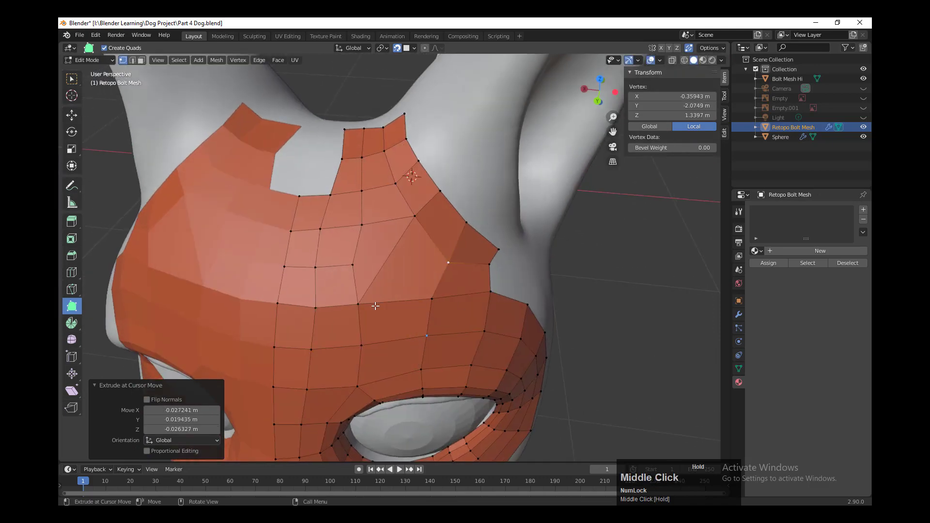
pyautogui.moveTo(358, 304); pyautogui.dragTo(376, 292)
pyautogui.moveTo(461, 272); pyautogui.dragTo(424, 249, button='middle')
pyautogui.moveTo(429, 248); pyautogui.dragTo(430, 254)
pyautogui.moveTo(382, 162); pyautogui.dragTo(384, 167)
pyautogui.moveTo(439, 264); pyautogui.dragTo(458, 315, button='middle')
pyautogui.moveTo(400, 273); pyautogui.dragTo(394, 263)
# Step: Adjust the outer brow vertices so the quads flow evenly towards the front of the ear base
pyautogui.moveTo(488, 303); pyautogui.dragTo(453, 305, button='middle')
pyautogui.moveTo(425, 309); pyautogui.dragTo(456, 302)
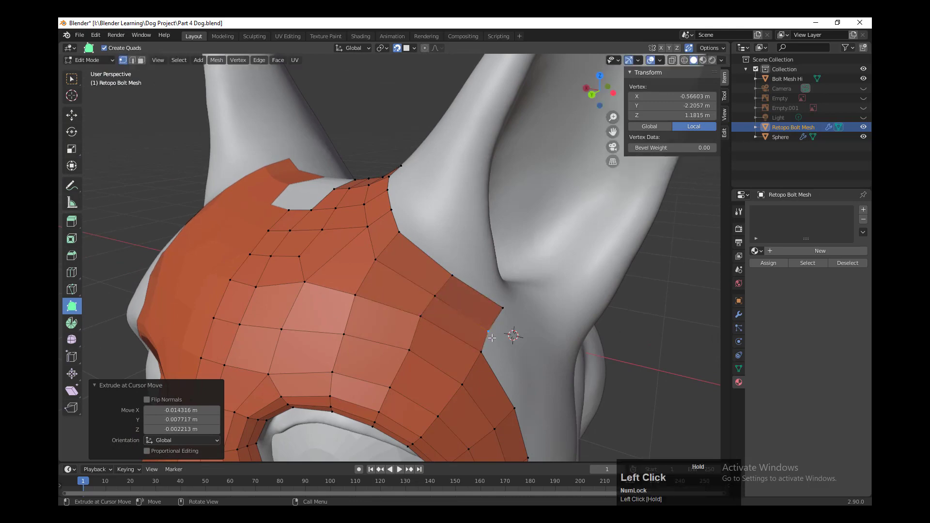
pyautogui.moveTo(492, 338); pyautogui.dragTo(387, 313, button='middle')
pyautogui.moveTo(359, 224); pyautogui.dragTo(356, 231)
pyautogui.moveTo(356, 231); pyautogui.dragTo(414, 334, button='middle')
pyautogui.moveTo(364, 230); pyautogui.dragTo(364, 239)
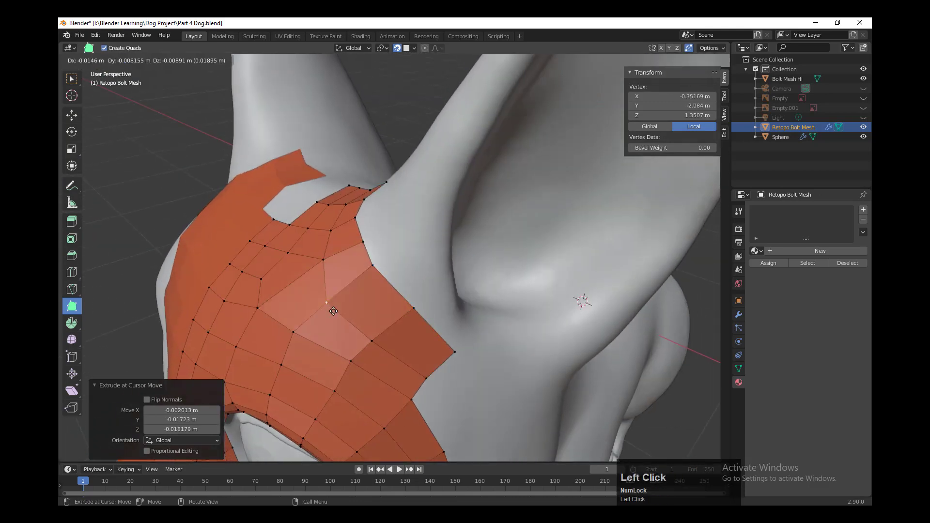
pyautogui.moveTo(353, 361); pyautogui.dragTo(360, 367)
pyautogui.moveTo(393, 380); pyautogui.dragTo(402, 339, button='middle')
pyautogui.moveTo(411, 255); pyautogui.dragTo(411, 258)
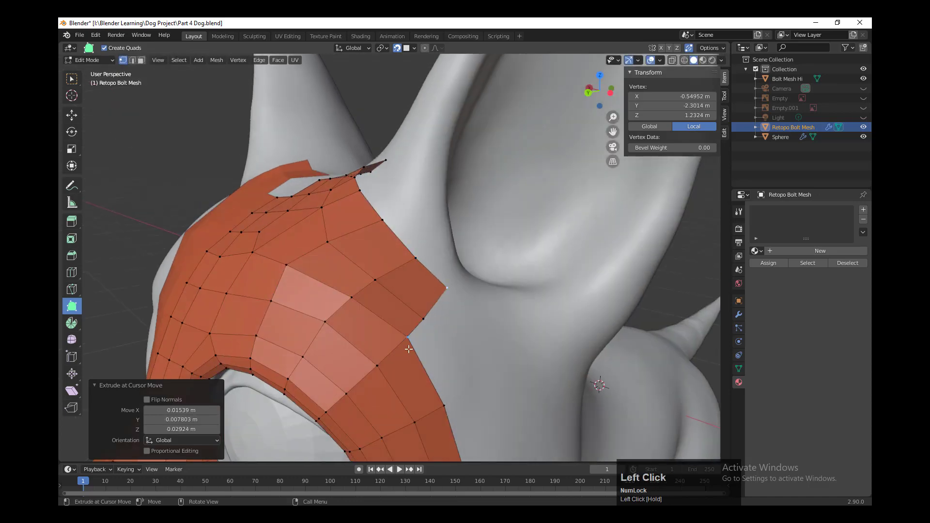
# Step: Pull the outer brow corner backward and refine the border vertices along the front of the ear
pyautogui.scroll(-3, 405, 253)
pyautogui.moveTo(405, 252); pyautogui.dragTo(393, 296, button='middle')
pyautogui.moveTo(390, 315); pyautogui.dragTo(406, 306)
pyautogui.moveTo(429, 321); pyautogui.dragTo(369, 297, button='middle')
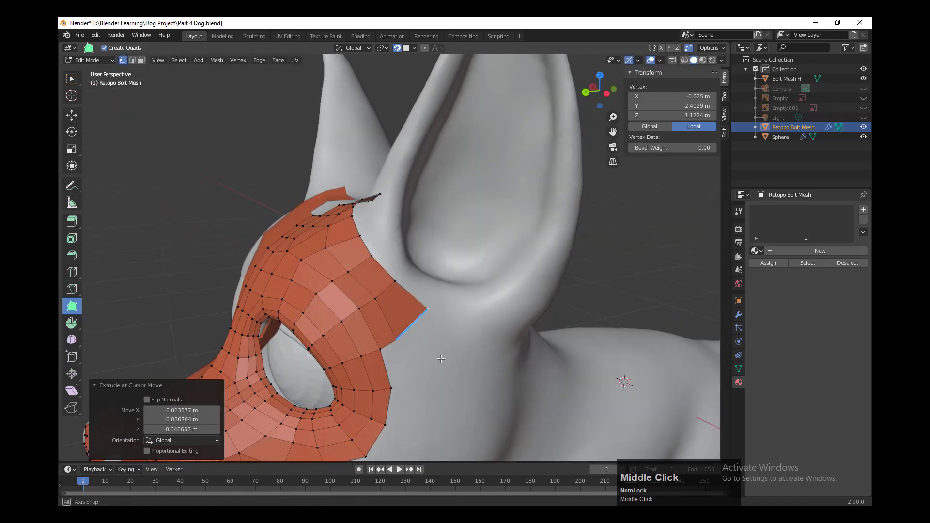
pyautogui.moveTo(369, 298); pyautogui.dragTo(371, 299)
pyautogui.moveTo(364, 236); pyautogui.dragTo(363, 231)
pyautogui.moveTo(364, 234); pyautogui.dragTo(369, 254, button='middle')
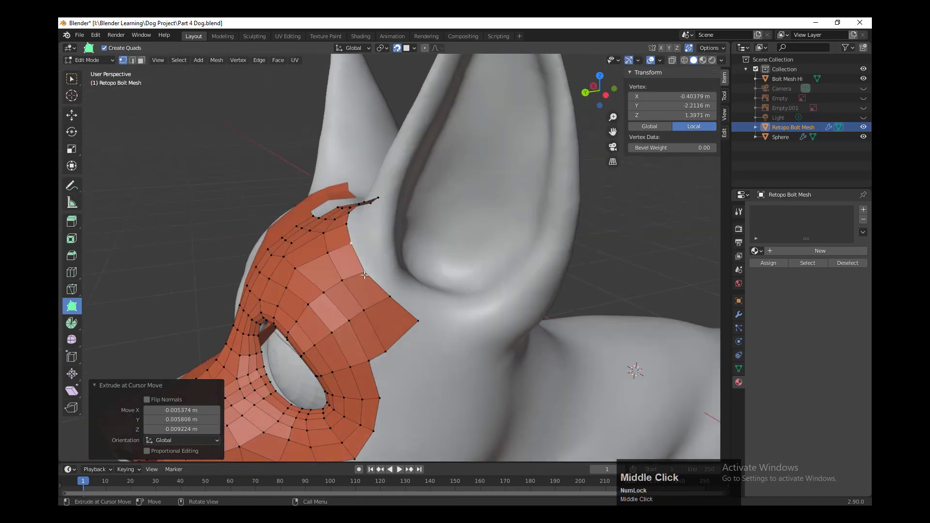
# Step: Fine-tune the vertices of the patch between the eye and the lower front of the ear
pyautogui.moveTo(369, 264); pyautogui.dragTo(367, 266)
pyautogui.moveTo(395, 315); pyautogui.dragTo(409, 295, button='middle')
pyautogui.moveTo(419, 309); pyautogui.dragTo(418, 315)
pyautogui.moveTo(367, 294); pyautogui.dragTo(367, 296)
pyautogui.moveTo(387, 357); pyautogui.dragTo(393, 339, button='middle')
# Step: Extrude the patch behind the eye back and down over the upper cheek, joining it to the surrounding faces
pyautogui.moveTo(395, 338); pyautogui.dragTo(460, 324)
pyautogui.moveTo(461, 323); pyautogui.dragTo(450, 290, button='middle')
pyautogui.moveTo(438, 297); pyautogui.dragTo(443, 335)
pyautogui.moveTo(454, 318); pyautogui.dragTo(455, 336)
pyautogui.moveTo(392, 320); pyautogui.dragTo(412, 335)
pyautogui.moveTo(436, 341); pyautogui.dragTo(420, 334, button='middle')
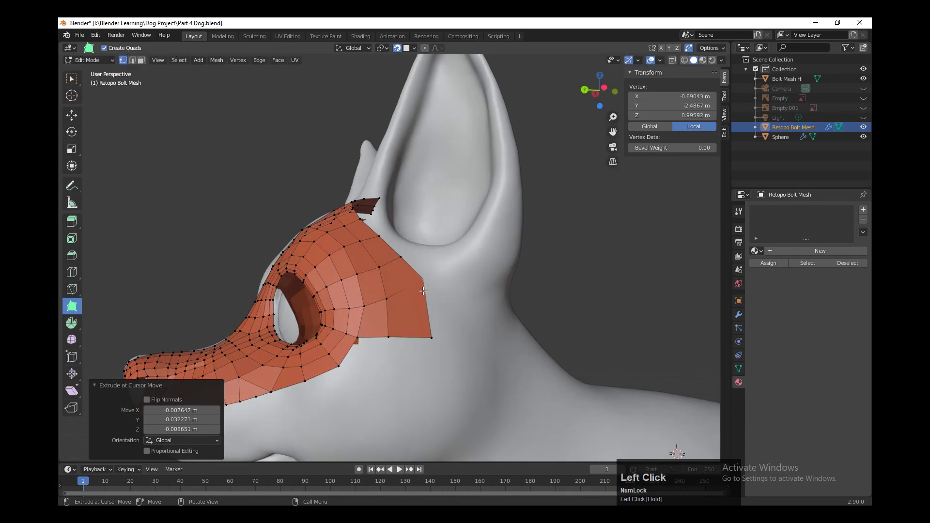
# Step: Extrude the cheek patch's rear edges backward below the ear and down the side of the head
pyautogui.moveTo(426, 308); pyautogui.dragTo(457, 313)
pyautogui.moveTo(422, 279); pyautogui.dragTo(427, 273)
pyautogui.moveTo(452, 320); pyautogui.dragTo(475, 324, button='middle')
pyautogui.moveTo(446, 333); pyautogui.dragTo(442, 392)
pyautogui.moveTo(476, 337); pyautogui.dragTo(456, 408)
# Step: Join the new side faces to the cheek below the eye and even out their vertices
pyautogui.moveTo(390, 349); pyautogui.dragTo(423, 360)
pyautogui.moveTo(415, 373); pyautogui.dragTo(408, 382)
pyautogui.moveTo(425, 388); pyautogui.dragTo(443, 398, button='middle')
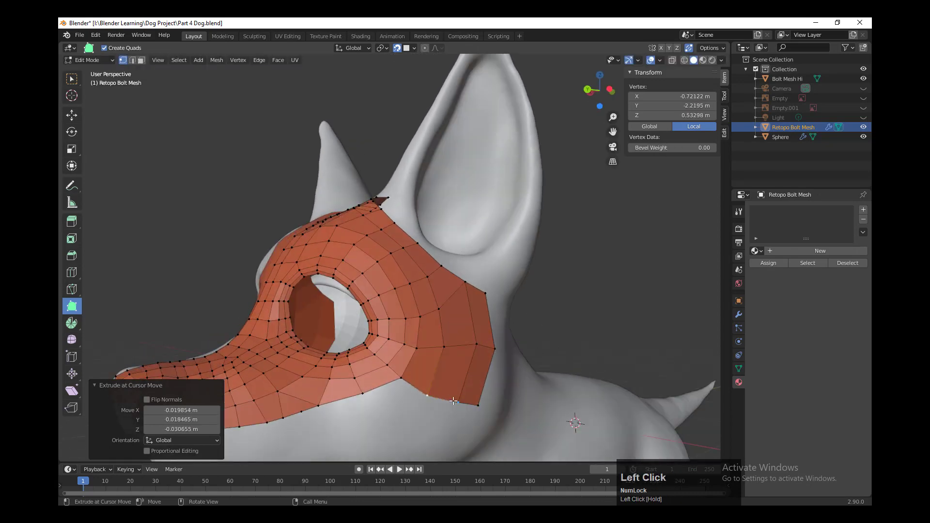
pyautogui.moveTo(492, 352); pyautogui.dragTo(490, 363)
pyautogui.moveTo(444, 347); pyautogui.dragTo(444, 353)
# Step: Knife-cut a diagonal edge across the large cheek quad behind the eye
pyautogui.moveTo(433, 394); pyautogui.dragTo(457, 378, button='middle')
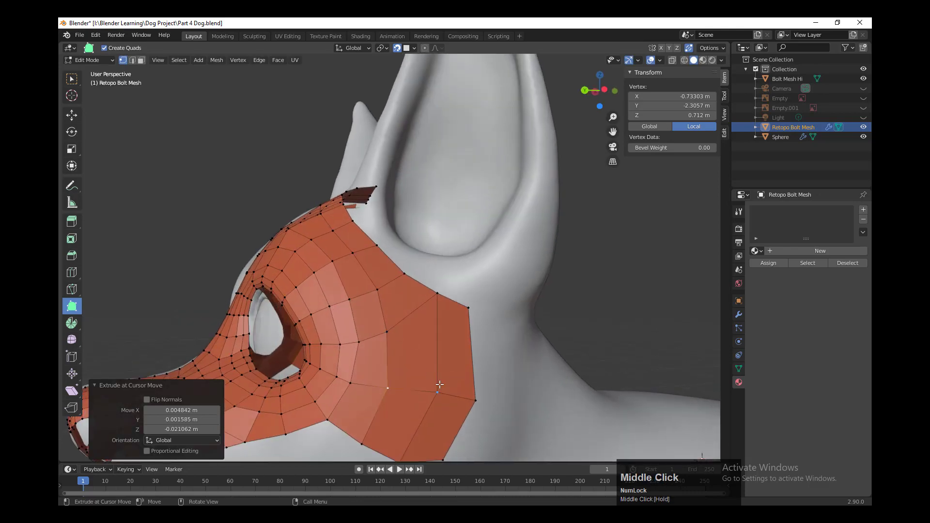
pyautogui.moveTo(526, 390); pyautogui.dragTo(429, 330, button='middle')
pyautogui.press('k')
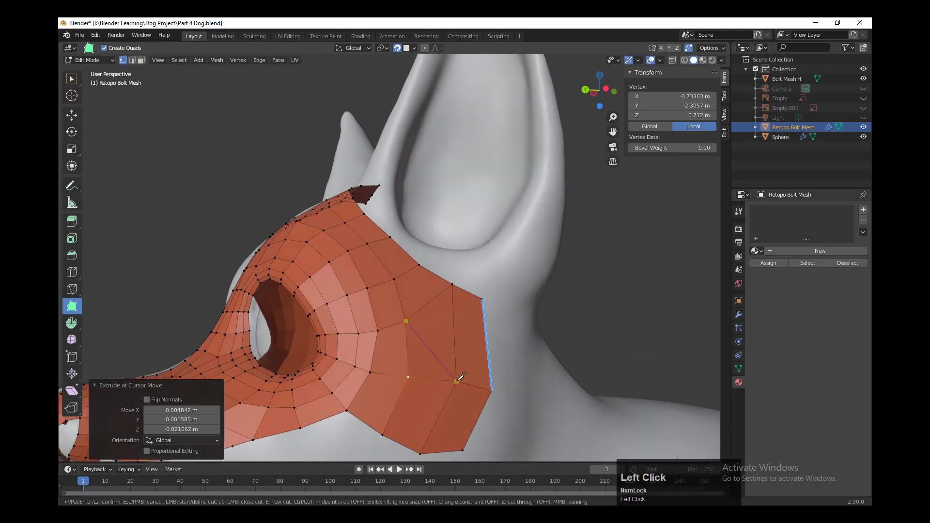
pyautogui.moveTo(461, 376); pyautogui.dragTo(450, 347, button='middle')
pyautogui.press('Return')
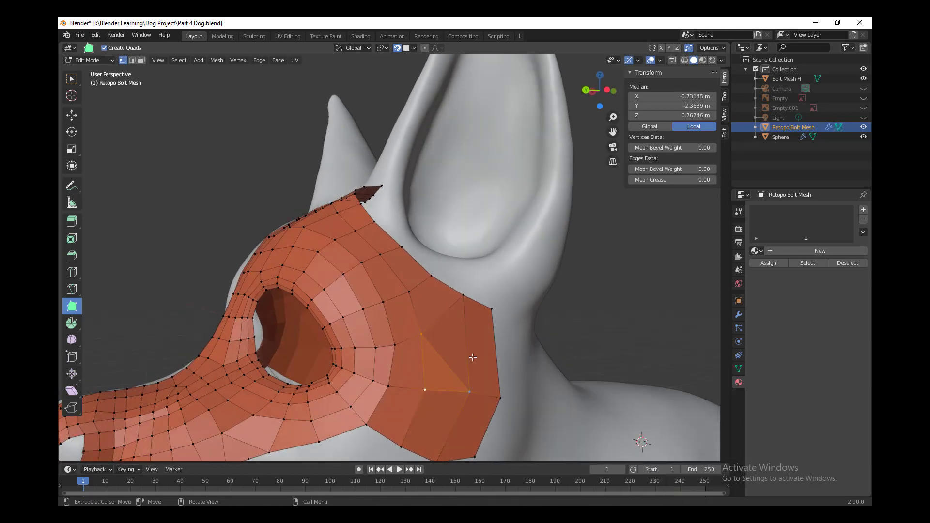
# Step: Knife-cut the diagonal on up to the edge below the ear, and delete the cheek faces around it
pyautogui.press('k')
pyautogui.click(422, 335)
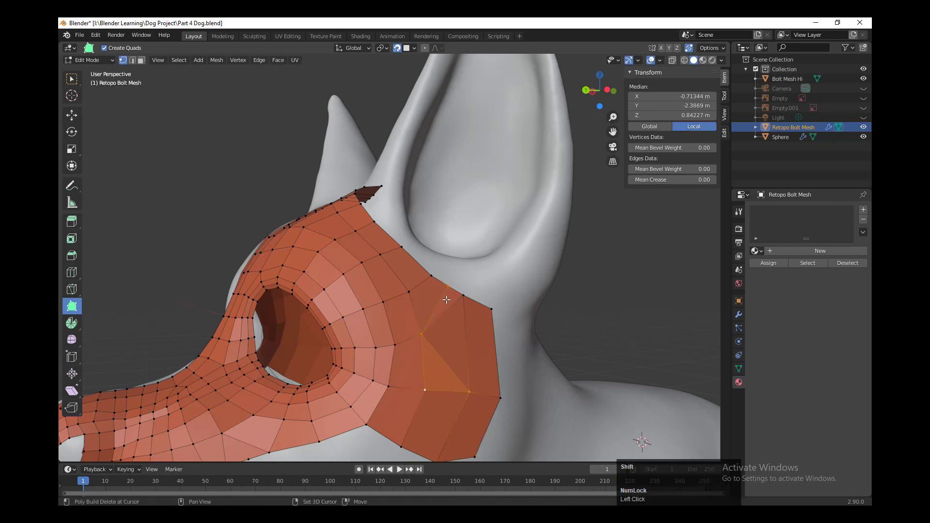
pyautogui.moveTo(473, 285); pyautogui.dragTo(490, 387, button='middle')
pyautogui.moveTo(466, 328); pyautogui.dragTo(480, 334)
pyautogui.moveTo(422, 308); pyautogui.dragTo(449, 328)
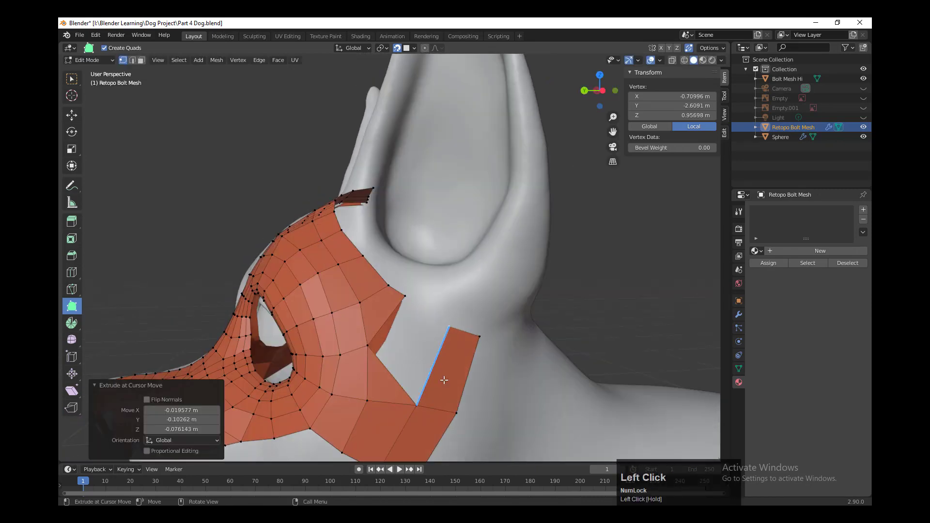
# Step: Fill the gap behind the eye with new quads and even out the rear cheek vertices
pyautogui.moveTo(425, 392); pyautogui.dragTo(438, 386, button='middle')
pyautogui.keyDown('ctrl'); pyautogui.click(432, 349); pyautogui.keyUp('ctrl')
pyautogui.moveTo(432, 349); pyautogui.dragTo(423, 359)
pyautogui.moveTo(449, 395); pyautogui.dragTo(457, 377)
pyautogui.moveTo(439, 368); pyautogui.dragTo(456, 308)
pyautogui.moveTo(484, 403); pyautogui.dragTo(493, 390)
pyautogui.moveTo(456, 412); pyautogui.dragTo(461, 390, button='middle')
pyautogui.moveTo(431, 334); pyautogui.dragTo(443, 321)
pyautogui.moveTo(468, 416); pyautogui.dragTo(473, 359, button='middle')
# Step: Knife-cut an edge across the two lower rear cheek quads and delete the irregular faces just above it
pyautogui.press('k')
pyautogui.click(412, 314)
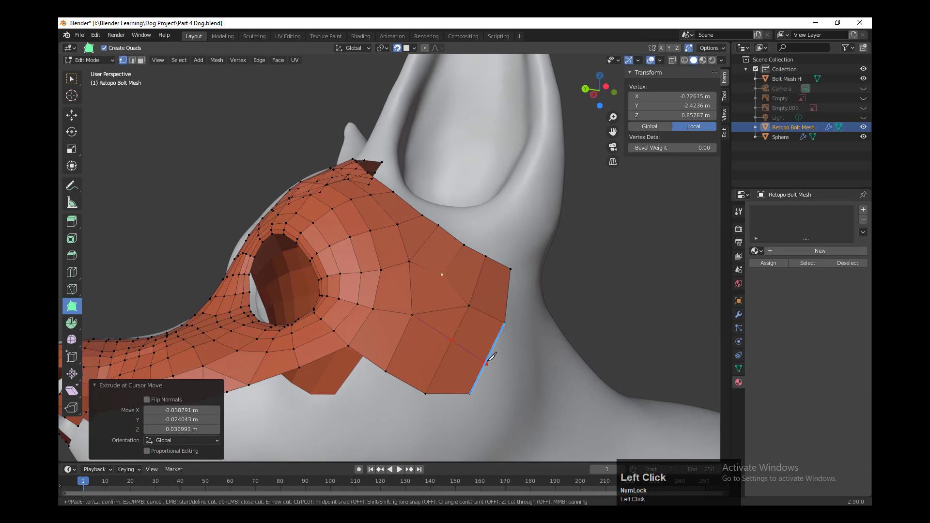
pyautogui.click(487, 363)
pyautogui.press('Return')
pyautogui.keyDown('shift'); pyautogui.click(436, 304); pyautogui.keyUp('shift')
pyautogui.moveTo(436, 310); pyautogui.dragTo(432, 356, button='middle')
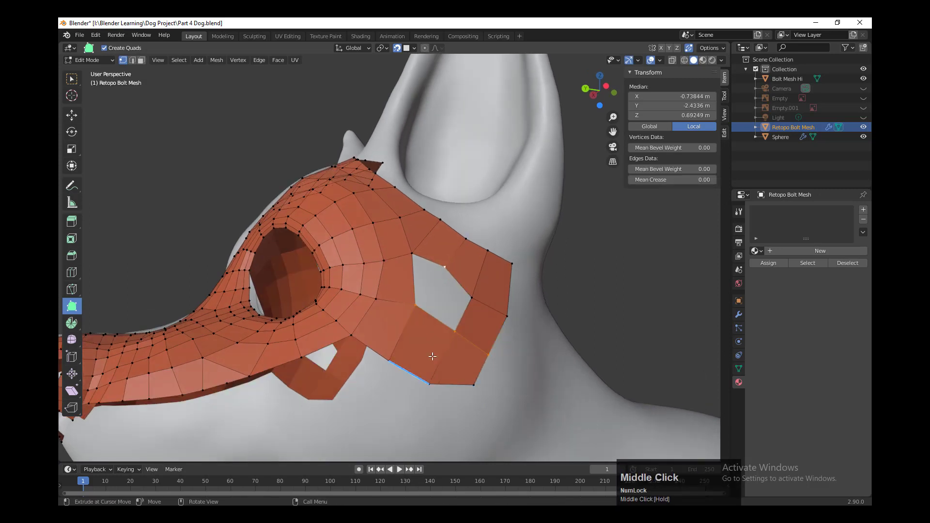
pyautogui.press('Return')
# Step: Rebuild faces along the rear side of the cheek hole and even out the outer edge vertices
pyautogui.moveTo(440, 317); pyautogui.dragTo(486, 355, button='middle')
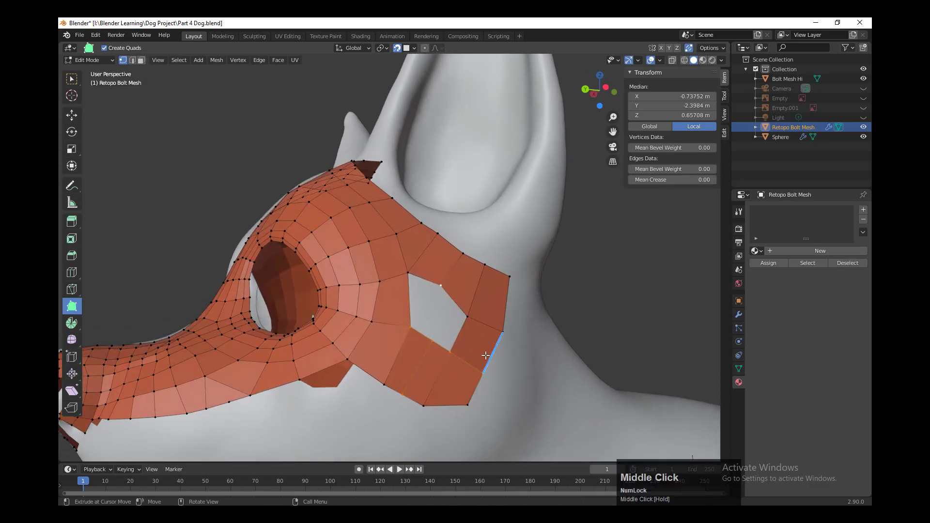
pyautogui.click(460, 334)
pyautogui.press('Return')
pyautogui.moveTo(449, 291); pyautogui.dragTo(471, 299)
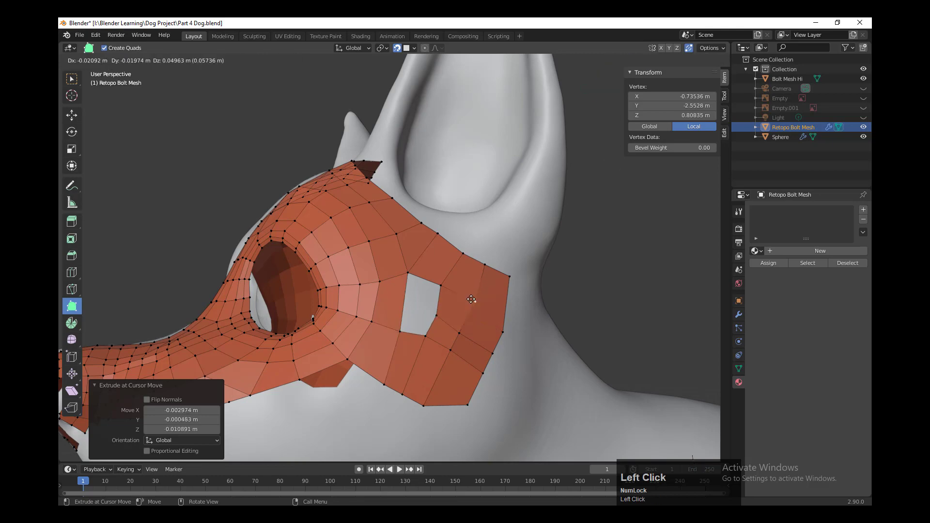
pyautogui.moveTo(464, 402); pyautogui.dragTo(402, 395)
pyautogui.moveTo(483, 374); pyautogui.dragTo(488, 377)
pyautogui.moveTo(509, 276); pyautogui.dragTo(515, 279)
pyautogui.moveTo(452, 349); pyautogui.dragTo(478, 373, button='middle')
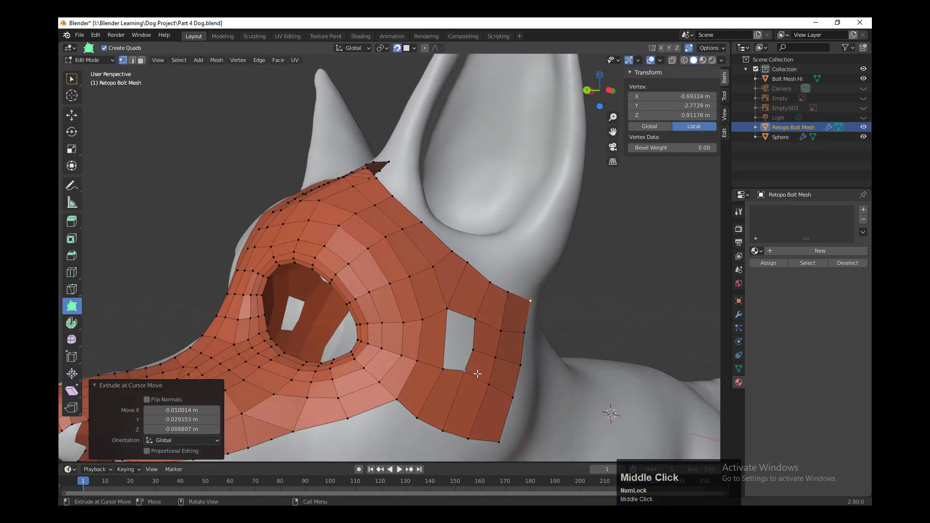
# Step: Add a loop cut from the outer eye rim to the cheek hole, fill the hole with quads and relax the vertices
pyautogui.hotkey('ctrl', 'r')
pyautogui.click(414, 342)
pyautogui.click(414, 342)
pyautogui.moveTo(414, 342); pyautogui.dragTo(423, 382, button='middle')
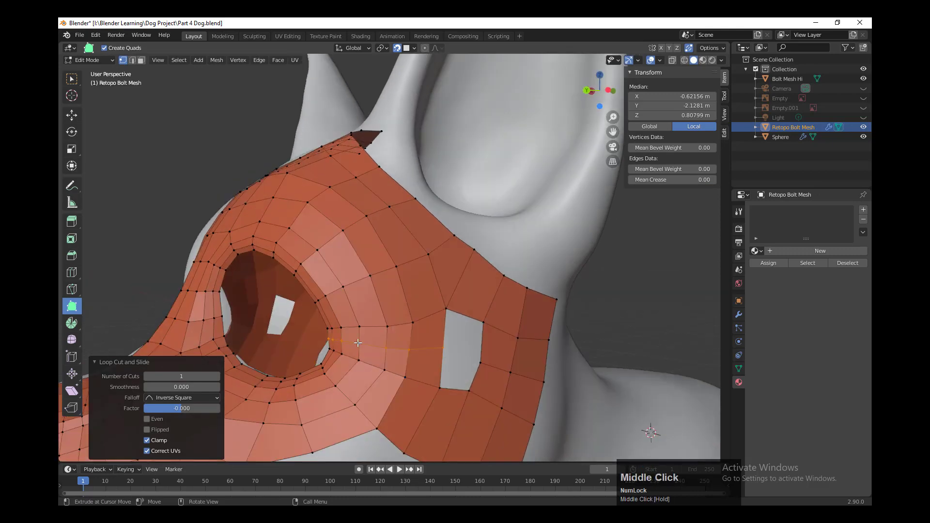
pyautogui.moveTo(386, 347); pyautogui.dragTo(394, 352)
pyautogui.scroll(1, 394, 353)
pyautogui.moveTo(454, 365); pyautogui.dragTo(455, 366)
pyautogui.scroll(2, 455, 365)
pyautogui.moveTo(455, 366); pyautogui.dragTo(446, 307, button='middle')
pyautogui.click(486, 338)
pyautogui.click(447, 307)
pyautogui.moveTo(470, 274); pyautogui.dragTo(429, 349)
pyautogui.scroll(-3, 486, 411)
pyautogui.moveTo(486, 411); pyautogui.dragTo(522, 358, button='middle')
pyautogui.moveTo(523, 358); pyautogui.dragTo(507, 377)
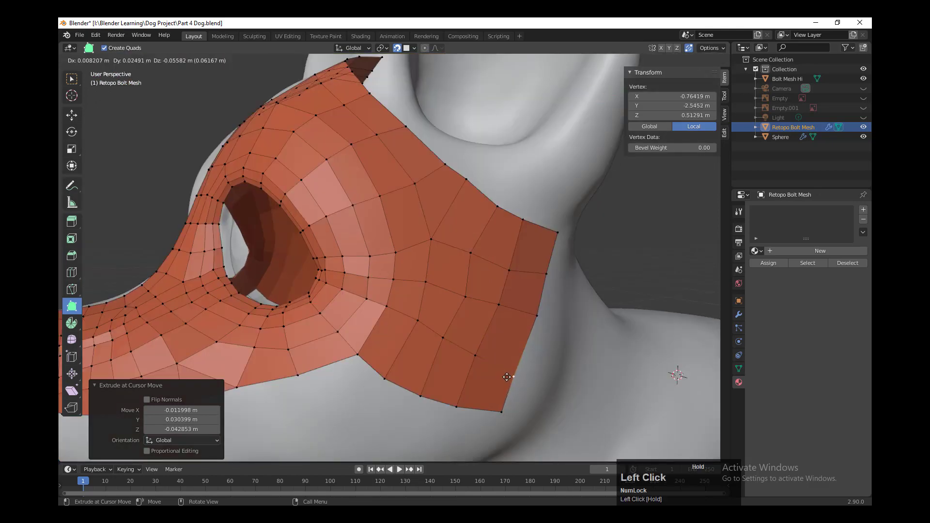
# Step: Adjust the vertices between the outer eye corner and the cheek to smooth the edge flow
pyautogui.moveTo(417, 251); pyautogui.dragTo(421, 302, button='middle')
pyautogui.click(421, 302)
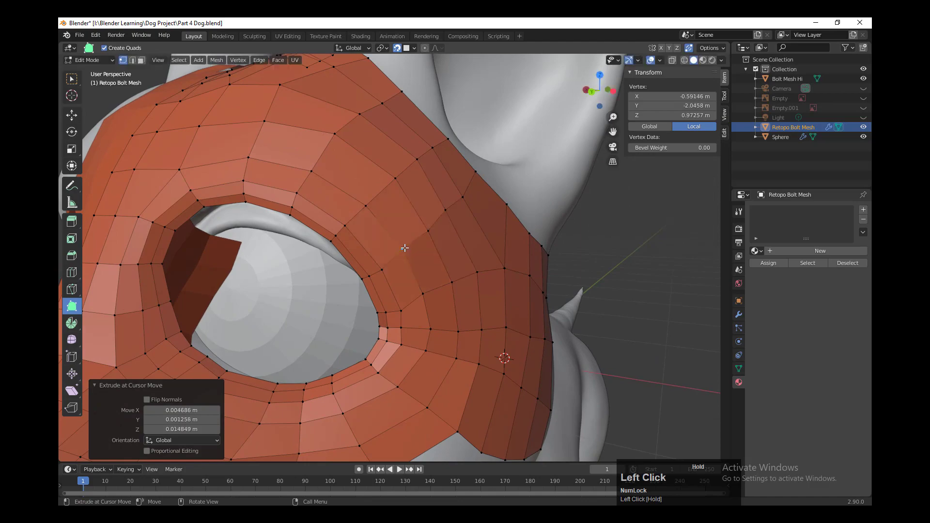
pyautogui.moveTo(405, 248); pyautogui.dragTo(399, 249)
pyautogui.moveTo(399, 249); pyautogui.dragTo(394, 294, button='middle')
# Step: Extrude the lower rear cheek edge into a strip of quads running under the jaw to the midline
pyautogui.moveTo(561, 210); pyautogui.dragTo(536, 286)
pyautogui.moveTo(536, 286); pyautogui.dragTo(523, 325, button='middle')
pyautogui.moveTo(522, 314); pyautogui.dragTo(465, 336)
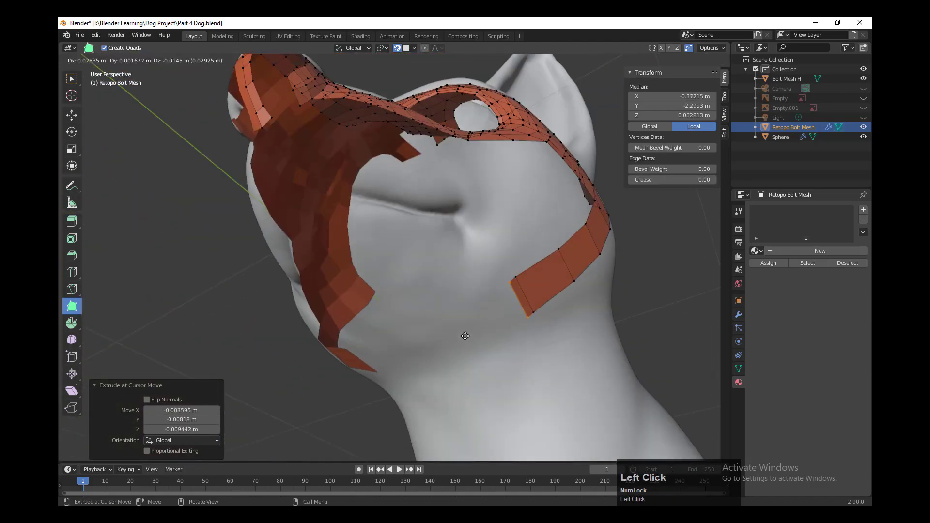
pyautogui.moveTo(465, 336); pyautogui.dragTo(473, 322, button='middle')
pyautogui.moveTo(474, 321); pyautogui.dragTo(423, 338)
pyautogui.moveTo(472, 336); pyautogui.dragTo(461, 324, button='middle')
pyautogui.moveTo(480, 306); pyautogui.dragTo(489, 303)
# Step: Even out the vertices along the new jaw strip
pyautogui.moveTo(528, 247); pyautogui.dragTo(594, 269, button='middle')
pyautogui.moveTo(503, 315); pyautogui.dragTo(509, 314)
pyautogui.moveTo(509, 314); pyautogui.dragTo(466, 370, button='middle')
pyautogui.moveTo(506, 369); pyautogui.dragTo(495, 374)
pyautogui.moveTo(513, 331); pyautogui.dragTo(515, 333)
pyautogui.moveTo(537, 335); pyautogui.dragTo(506, 364, button='middle')
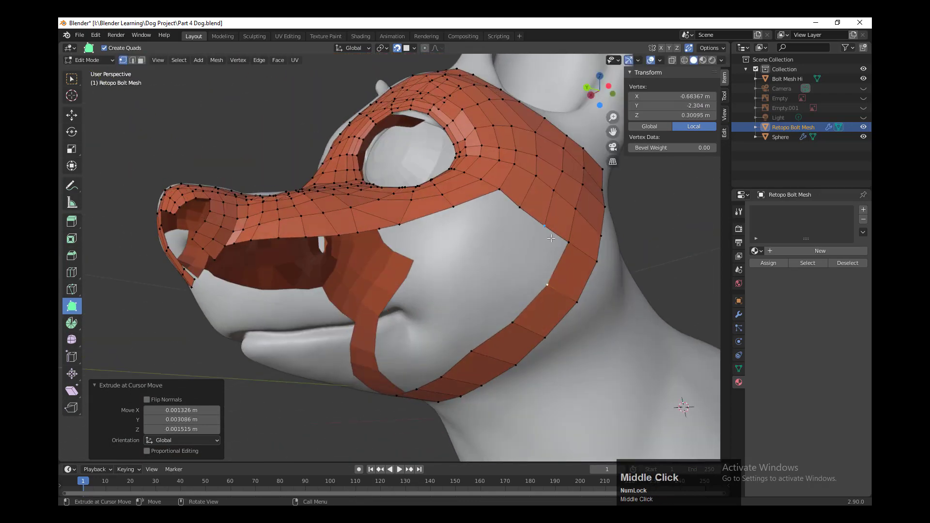
# Step: Extrude a second row of faces along the inside of the jaw strip and carry it forward up the chin
pyautogui.moveTo(553, 241); pyautogui.dragTo(531, 286)
pyautogui.moveTo(525, 295); pyautogui.dragTo(517, 277, button='middle')
pyautogui.moveTo(516, 277); pyautogui.dragTo(516, 277)
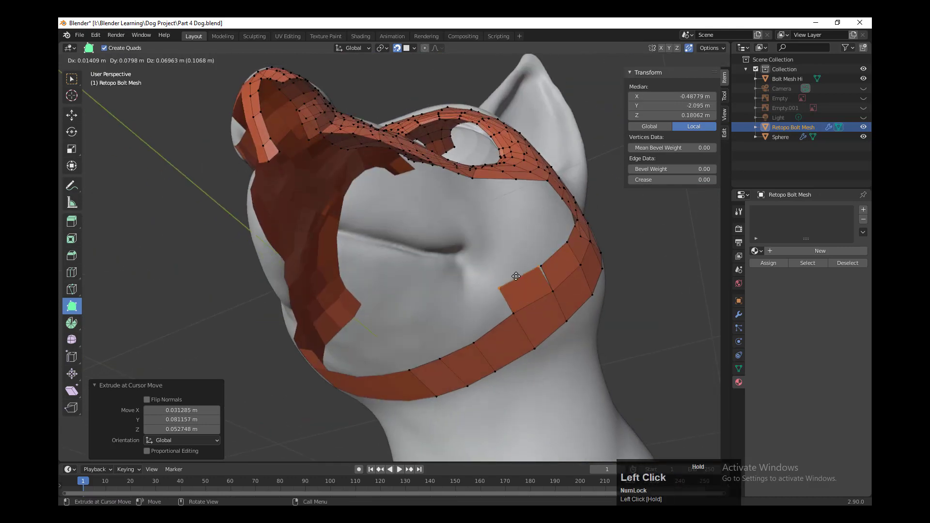
pyautogui.moveTo(424, 358); pyautogui.dragTo(422, 321, button='middle')
pyautogui.moveTo(422, 320); pyautogui.dragTo(419, 316)
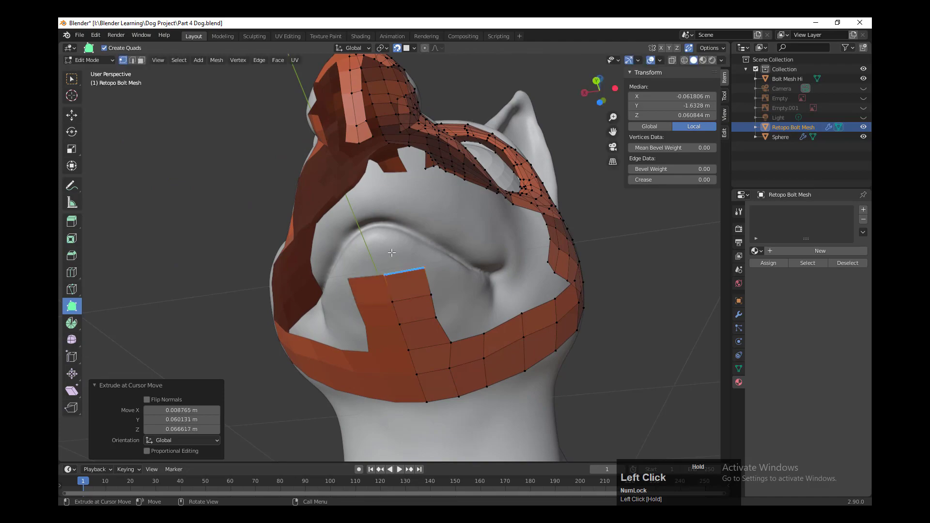
# Step: Extrude a third row of faces along the inner jaw edge and join it to the rear cheek faces
pyautogui.moveTo(480, 371); pyautogui.dragTo(485, 339, button='middle')
pyautogui.moveTo(484, 339); pyautogui.dragTo(569, 300)
pyautogui.moveTo(569, 301); pyautogui.dragTo(587, 412, button='middle')
pyautogui.moveTo(610, 308); pyautogui.dragTo(579, 287)
pyautogui.moveTo(681, 405); pyautogui.dragTo(681, 314, button='middle')
pyautogui.keyDown('shift'); pyautogui.moveTo(680, 315); pyautogui.dragTo(548, 387, button='middle'); pyautogui.keyUp('shift')
pyautogui.moveTo(563, 353); pyautogui.dragTo(536, 334)
pyautogui.moveTo(599, 304); pyautogui.dragTo(572, 287)
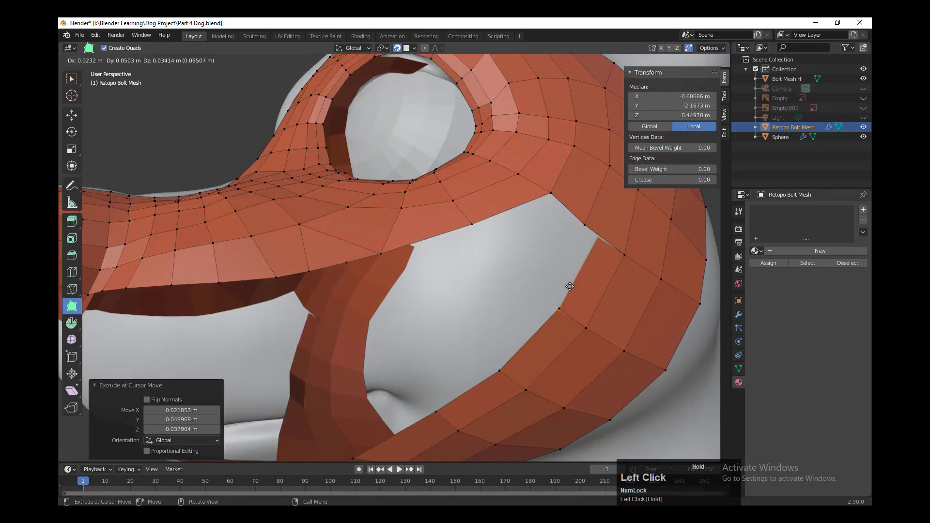
pyautogui.moveTo(598, 239); pyautogui.dragTo(586, 228)
# Step: Extrude the cheek edge below the eye downward and join it to the new jaw row
pyautogui.moveTo(600, 313); pyautogui.dragTo(611, 291, button='middle')
pyautogui.moveTo(566, 198); pyautogui.dragTo(600, 235)
pyautogui.moveTo(600, 243); pyautogui.dragTo(591, 338, button='middle')
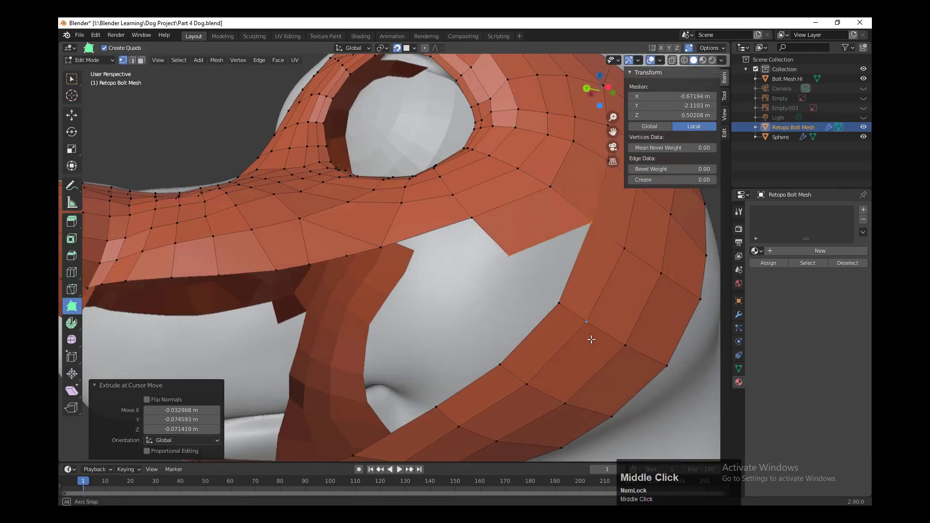
pyautogui.moveTo(513, 258); pyautogui.dragTo(549, 302)
# Step: Extrude the nose's centre strip down to the edge of the upper lip
pyautogui.scroll(-3, 552, 310)
pyautogui.moveTo(551, 315)
pyautogui.mouseDown(button='middle')
pyautogui.moveTo(552, 360)
pyautogui.moveTo(562, 310)
pyautogui.mouseUp(button='middle')
pyautogui.keyDown('shift'); pyautogui.moveTo(562, 310); pyautogui.dragTo(448, 329, button='middle'); pyautogui.keyUp('shift')
pyautogui.moveTo(429, 319); pyautogui.dragTo(432, 341)
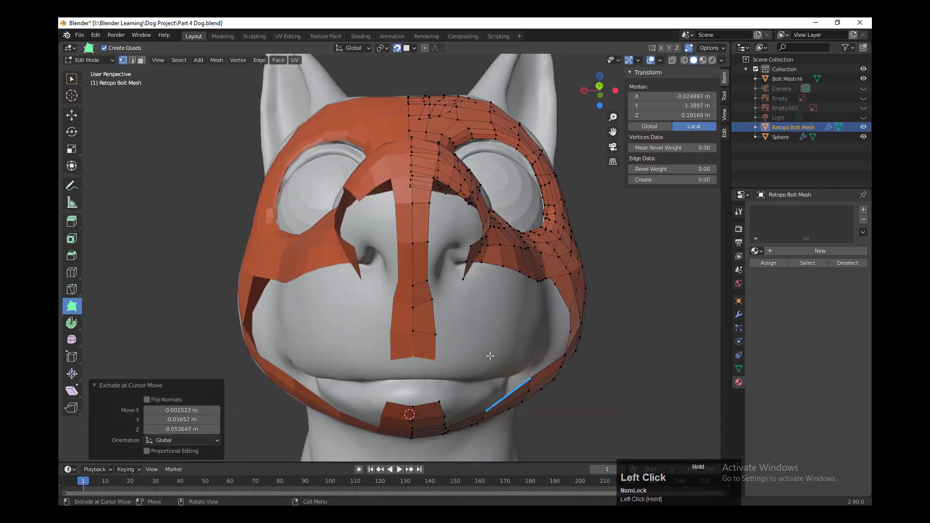
pyautogui.moveTo(490, 356); pyautogui.dragTo(421, 315, button='middle')
pyautogui.moveTo(407, 369); pyautogui.dragTo(438, 383)
# Step: Extrude the lower end of the nose strip sideways along the upper lip and align its vertices
pyautogui.scroll(1, 478, 374)
pyautogui.moveTo(438, 383); pyautogui.dragTo(478, 391, button='middle')
pyautogui.moveTo(463, 324); pyautogui.dragTo(464, 332)
pyautogui.moveTo(396, 330); pyautogui.dragTo(380, 328)
pyautogui.moveTo(462, 334); pyautogui.dragTo(432, 317)
pyautogui.moveTo(449, 357); pyautogui.dragTo(427, 348)
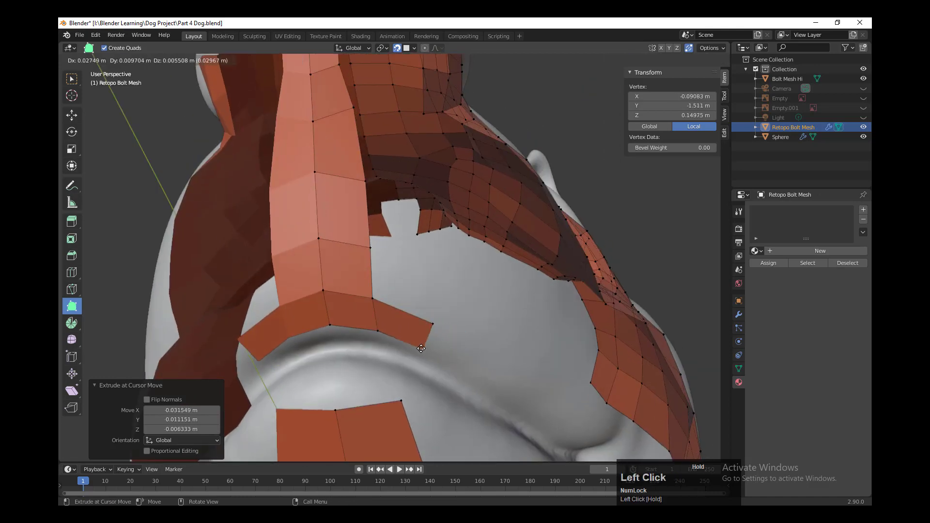
pyautogui.moveTo(411, 368); pyautogui.dragTo(481, 340, button='middle')
pyautogui.moveTo(445, 310); pyautogui.dragTo(441, 317)
pyautogui.moveTo(399, 277); pyautogui.dragTo(430, 306, button='middle')
pyautogui.hotkey('ctrl', 'r')
pyautogui.click(429, 195)
pyautogui.click(429, 194)
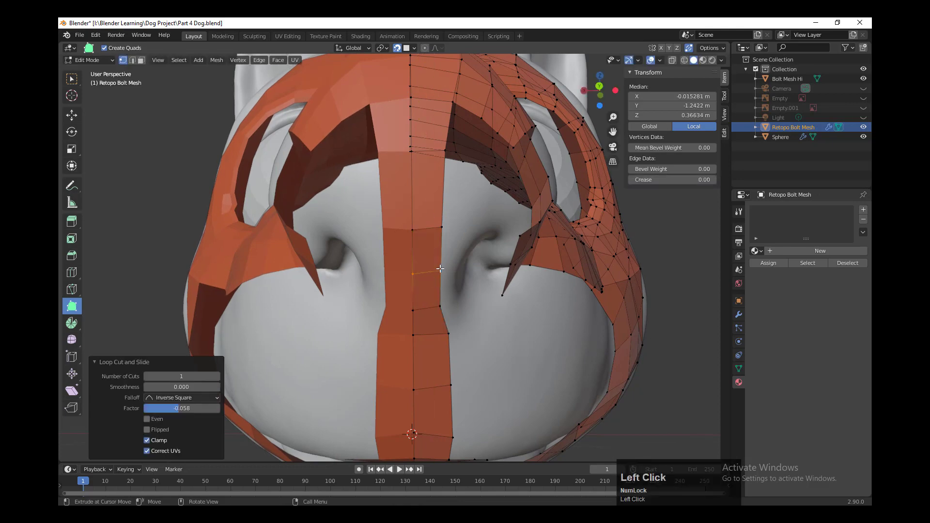
pyautogui.hotkey('ctrl', 'z')
# Step: Add loop cuts across the long faces of the nose's centre strip
pyautogui.moveTo(430, 195); pyautogui.dragTo(451, 273, button='middle')
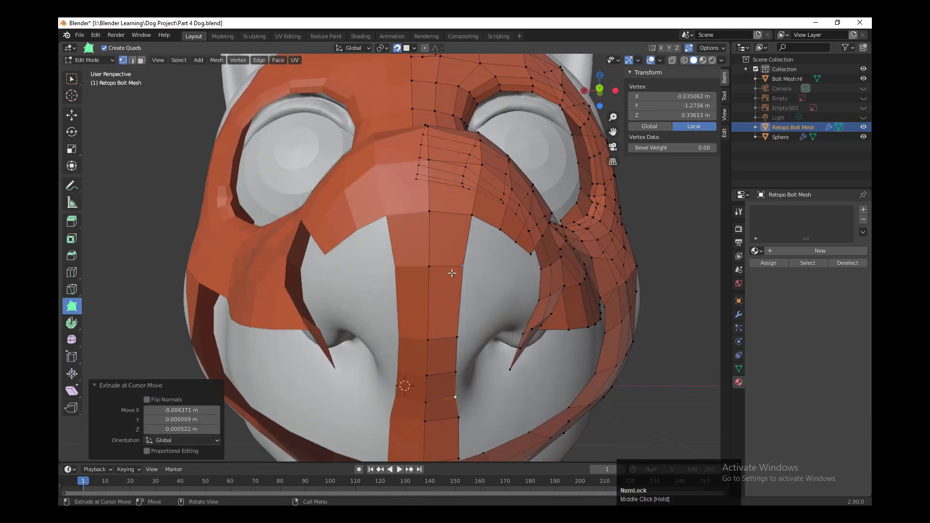
pyautogui.click(415, 285)
pyautogui.click(440, 286)
pyautogui.hotkey('ctrl', 'r')
pyautogui.click(446, 241)
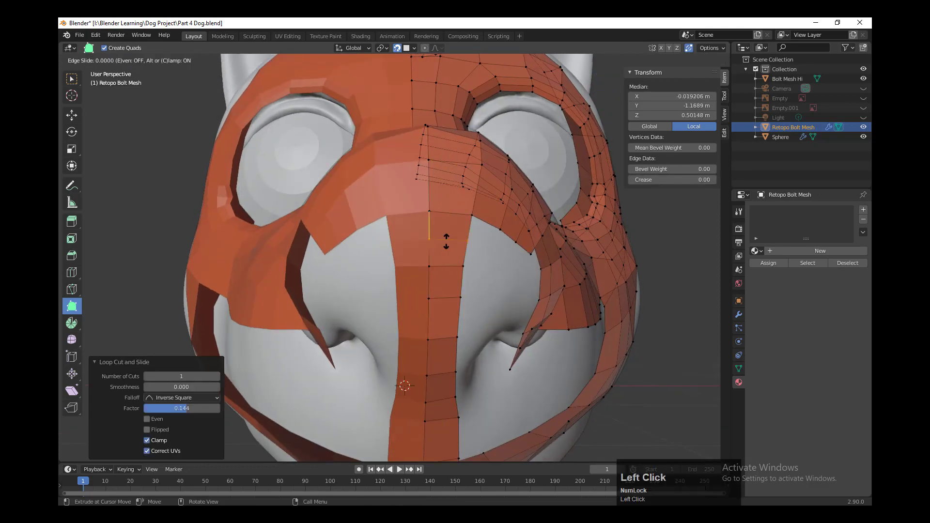
# Step: Even out the edge and midline vertices of the nose's centre strip
pyautogui.moveTo(436, 308); pyautogui.dragTo(430, 347, button='middle')
pyautogui.moveTo(458, 352); pyautogui.dragTo(463, 357)
pyautogui.moveTo(419, 351); pyautogui.dragTo(432, 345)
pyautogui.moveTo(432, 344); pyautogui.dragTo(422, 368, button='middle')
pyautogui.moveTo(415, 382); pyautogui.dragTo(415, 374)
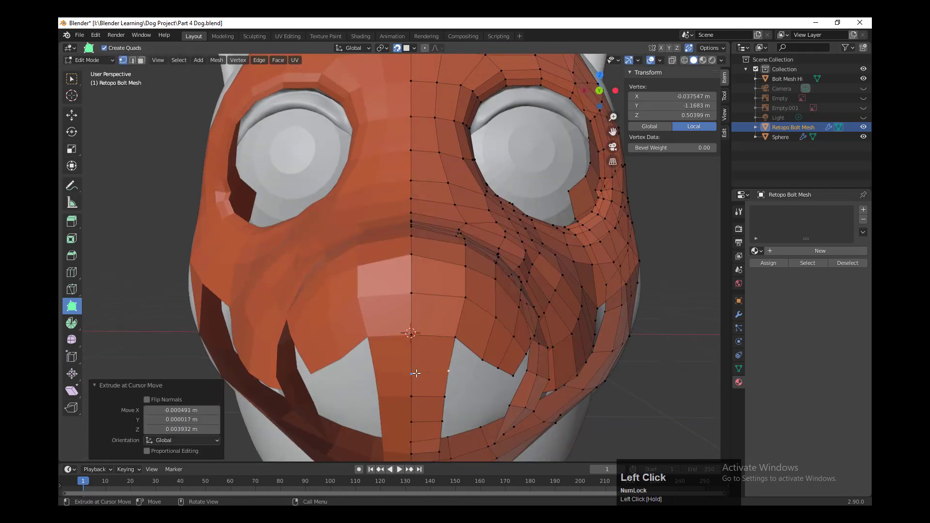
pyautogui.moveTo(415, 370); pyautogui.dragTo(397, 334, button='middle')
pyautogui.moveTo(405, 287); pyautogui.dragTo(408, 272)
pyautogui.moveTo(431, 412); pyautogui.dragTo(431, 334, button='middle')
pyautogui.moveTo(362, 199); pyautogui.dragTo(358, 196)
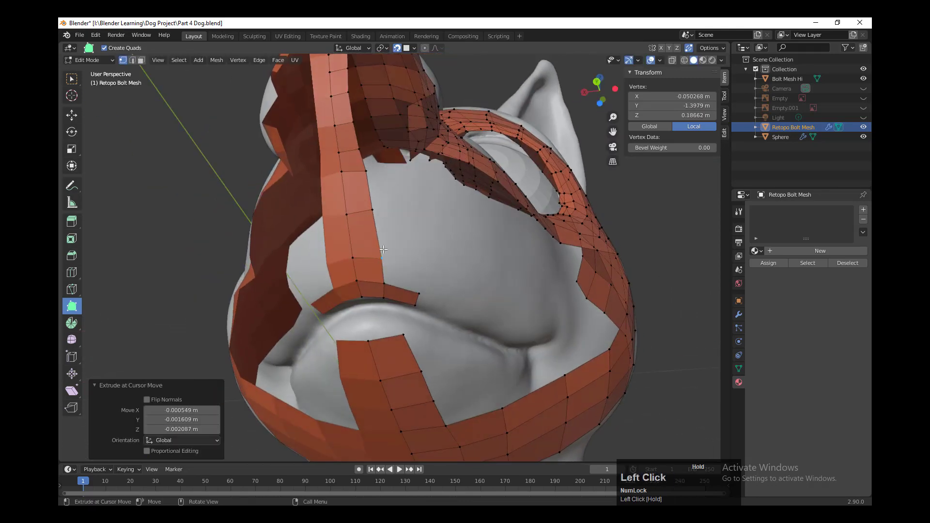
# Step: Extrude the upper lip strip back along the lip line to the corner of the mouth
pyautogui.moveTo(464, 329); pyautogui.dragTo(443, 311, button='middle')
pyautogui.moveTo(394, 247); pyautogui.dragTo(473, 283)
pyautogui.moveTo(484, 290); pyautogui.dragTo(514, 303)
pyautogui.moveTo(524, 307); pyautogui.dragTo(552, 319)
pyautogui.moveTo(552, 320); pyautogui.dragTo(531, 344, button='middle')
pyautogui.moveTo(531, 344); pyautogui.dragTo(531, 344)
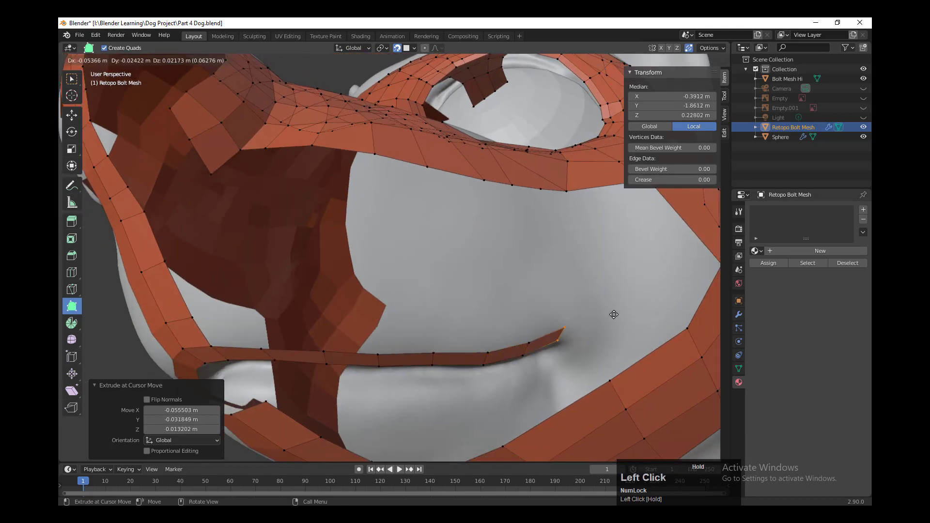
pyautogui.moveTo(597, 373); pyautogui.dragTo(585, 363)
pyautogui.moveTo(585, 362); pyautogui.dragTo(584, 362)
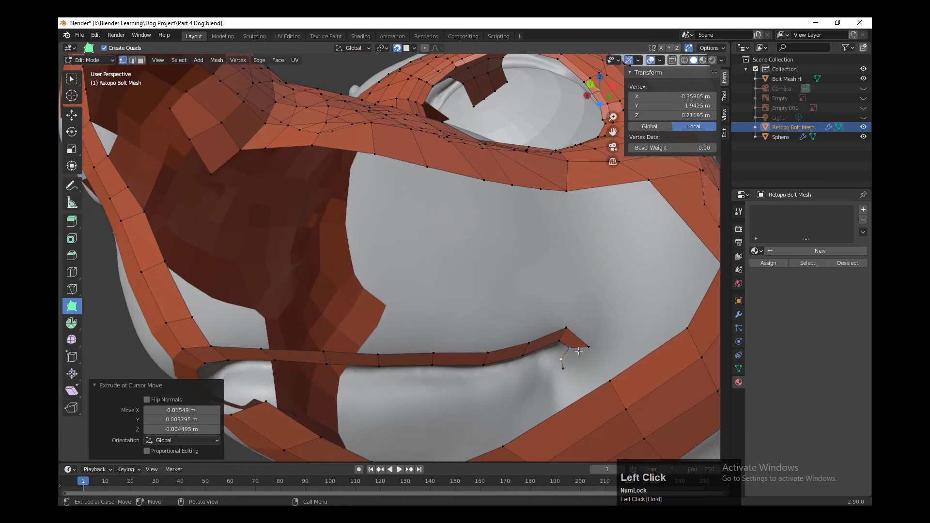
# Step: Delete the stray vertices at the mouth corner, then rebuild and adjust the end of the lip strip
pyautogui.moveTo(574, 368); pyautogui.dragTo(592, 321, button='middle')
pyautogui.keyDown('shift'); pyautogui.click(591, 322); pyautogui.keyUp('shift')
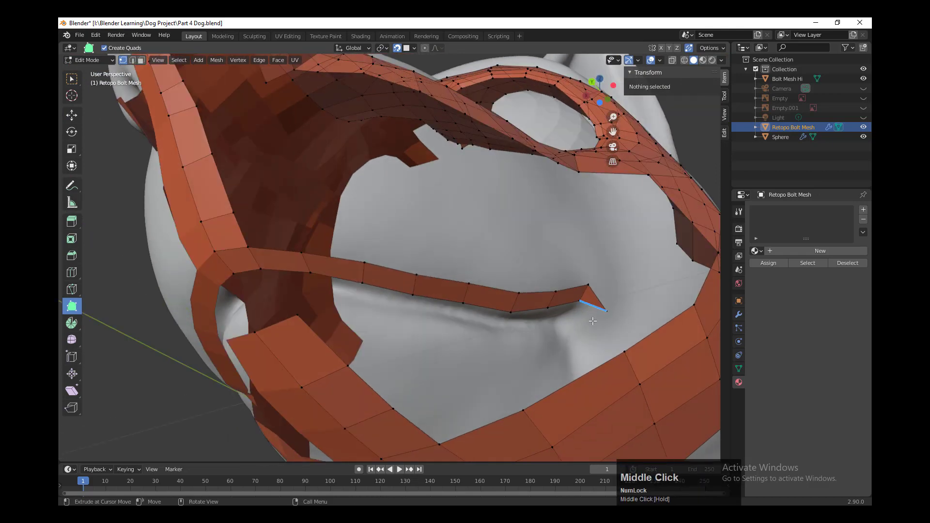
pyautogui.keyDown('ctrl'); pyautogui.moveTo(592, 320); pyautogui.dragTo(591, 316); pyautogui.keyUp('ctrl')
pyautogui.moveTo(595, 296); pyautogui.dragTo(591, 292)
pyautogui.moveTo(563, 291); pyautogui.dragTo(560, 291)
# Step: Turn the lip strip around the mouth corner and extrude it forward along the lower lip
pyautogui.moveTo(561, 292); pyautogui.dragTo(574, 254, button='middle')
pyautogui.moveTo(574, 254); pyautogui.dragTo(572, 251)
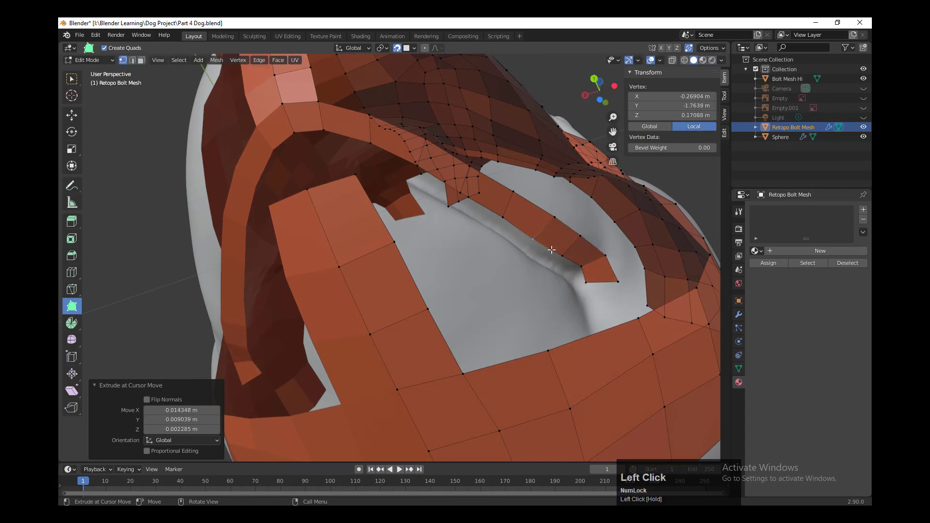
pyautogui.moveTo(588, 300); pyautogui.dragTo(591, 354, button='middle')
pyautogui.keyDown('shift'); pyautogui.moveTo(591, 354); pyautogui.dragTo(588, 324, button='middle'); pyautogui.keyUp('shift')
pyautogui.moveTo(600, 311); pyautogui.dragTo(577, 325)
pyautogui.moveTo(591, 323); pyautogui.dragTo(609, 319)
pyautogui.moveTo(567, 334); pyautogui.dragTo(543, 336)
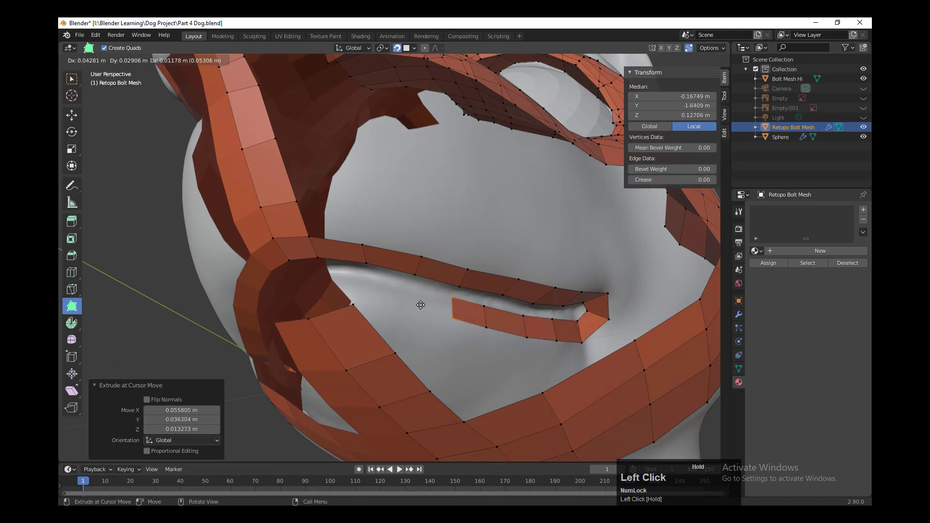
pyautogui.moveTo(421, 304); pyautogui.dragTo(418, 305)
pyautogui.moveTo(418, 305); pyautogui.dragTo(375, 354, button='middle')
pyautogui.click(427, 356)
pyautogui.click(393, 349)
pyautogui.click(313, 359)
pyautogui.moveTo(313, 358); pyautogui.dragTo(398, 346, button='middle')
pyautogui.hotkey('ctrl', 'z')
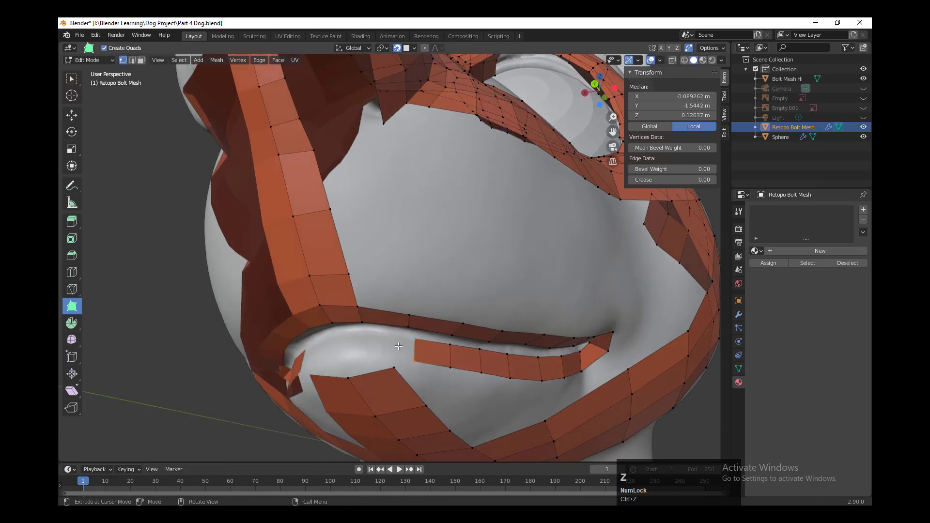
# Step: Extend the lower lip strip to the midline and join it to the chin's centre strip
pyautogui.click(399, 346)
pyautogui.click(322, 350)
pyautogui.moveTo(322, 350); pyautogui.dragTo(368, 361, button='middle')
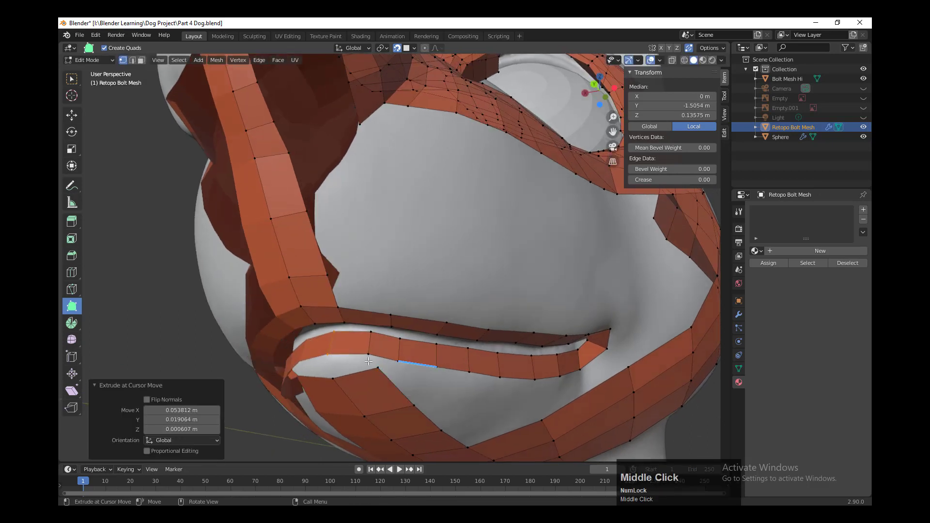
pyautogui.moveTo(368, 361); pyautogui.dragTo(364, 374)
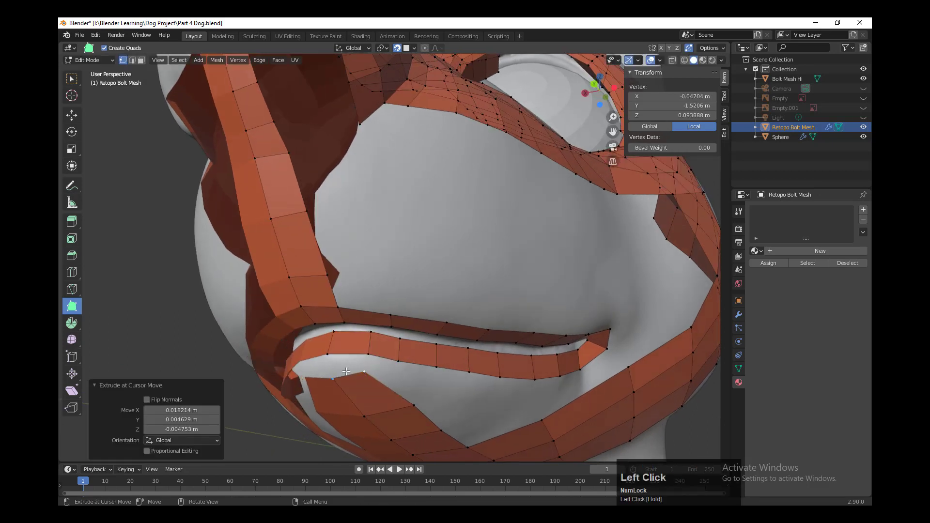
pyautogui.moveTo(387, 377); pyautogui.dragTo(499, 368, button='middle')
pyautogui.moveTo(461, 366); pyautogui.dragTo(473, 365)
pyautogui.moveTo(476, 405); pyautogui.dragTo(484, 401)
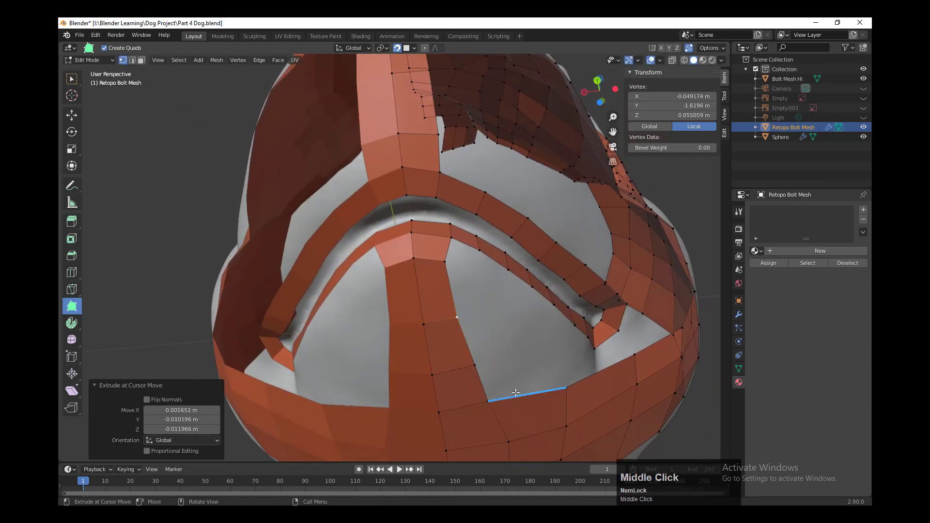
# Step: Add two loop cuts across the chin's centre strip and even out the vertices along its outer edge
pyautogui.hotkey('ctrl', 'r')
pyautogui.click(427, 304)
pyautogui.click(426, 304)
pyautogui.moveTo(452, 293); pyautogui.dragTo(452, 287)
pyautogui.moveTo(447, 259); pyautogui.dragTo(447, 258)
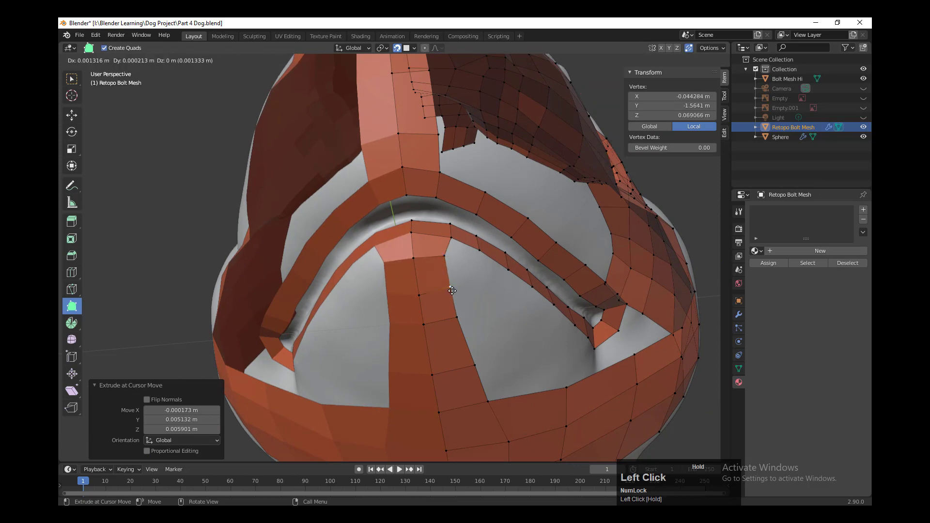
pyautogui.click(417, 360)
pyautogui.click(418, 360)
pyautogui.moveTo(464, 343); pyautogui.dragTo(461, 343)
pyautogui.moveTo(474, 365); pyautogui.dragTo(468, 371)
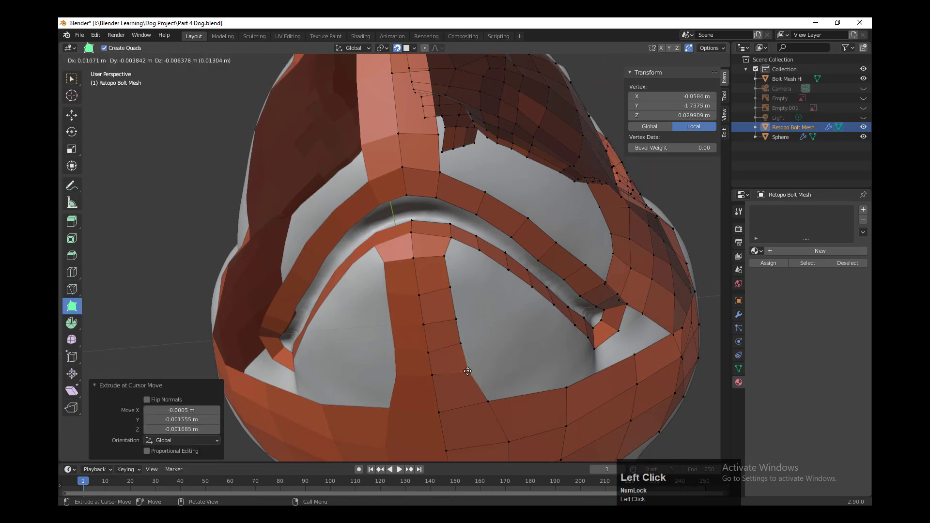
# Step: Extend quads between the chin's centre strip and the front of the lower lip strip, then fill the gap beside the midline
pyautogui.moveTo(450, 312); pyautogui.dragTo(449, 312)
pyautogui.moveTo(463, 357); pyautogui.dragTo(437, 384, button='middle')
pyautogui.moveTo(420, 283); pyautogui.dragTo(453, 320)
pyautogui.moveTo(428, 306); pyautogui.dragTo(428, 303)
pyautogui.moveTo(397, 297); pyautogui.dragTo(400, 292)
pyautogui.moveTo(409, 324); pyautogui.dragTo(407, 320)
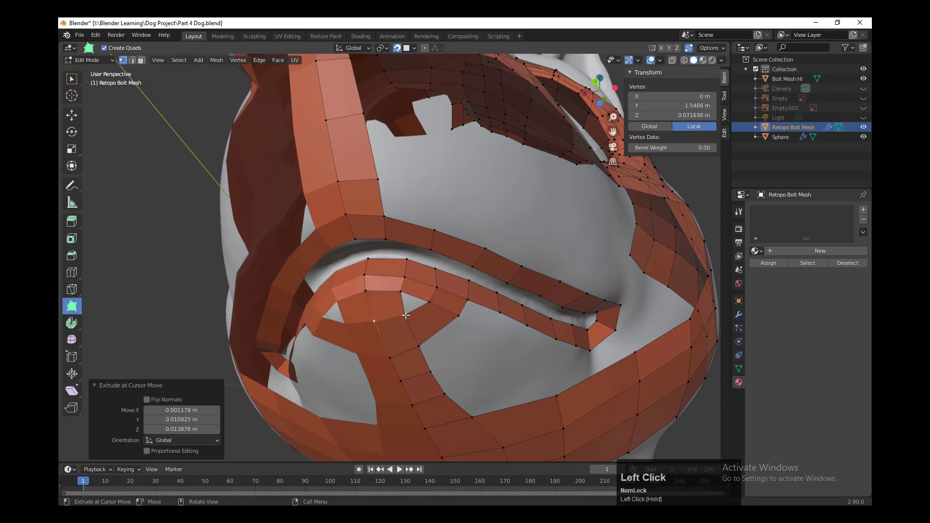
pyautogui.moveTo(413, 308); pyautogui.dragTo(432, 319, button='middle')
pyautogui.keyDown('ctrl'); pyautogui.moveTo(432, 318); pyautogui.dragTo(447, 315); pyautogui.keyUp('ctrl')
# Step: Add a loop cut across the new faces below the front of the lower lip and adjust its vertices
pyautogui.moveTo(458, 361); pyautogui.dragTo(462, 318, button='middle')
pyautogui.click(463, 318)
pyautogui.hotkey('ctrl', 'r')
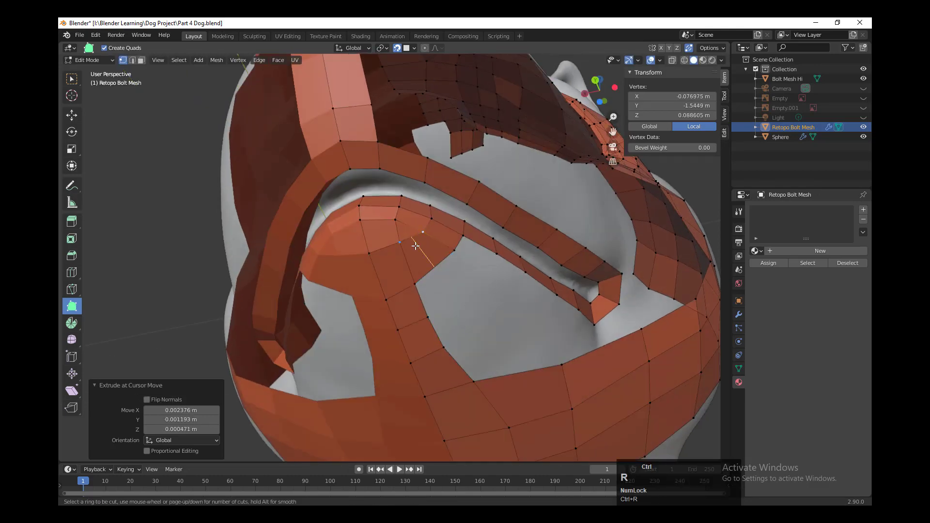
pyautogui.click(415, 249)
pyautogui.click(413, 247)
pyautogui.moveTo(400, 244); pyautogui.dragTo(425, 233)
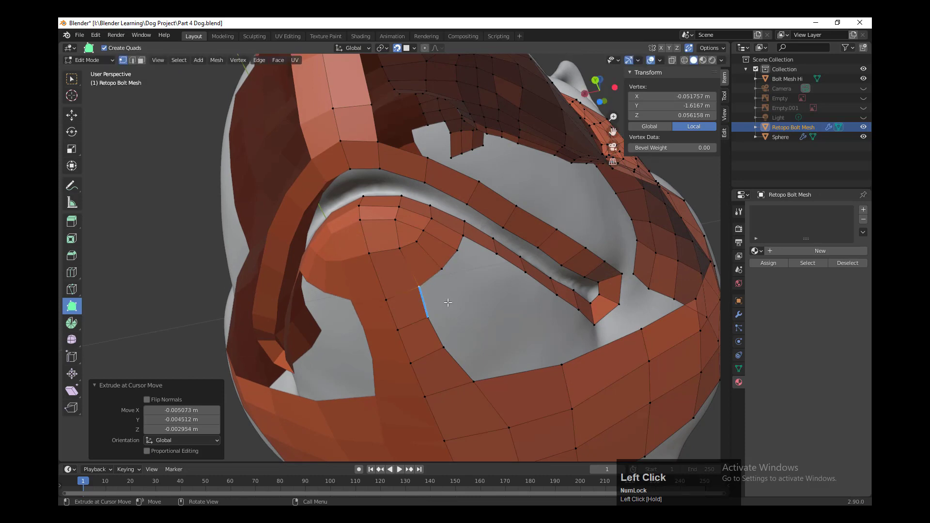
# Step: Extrude a row of quads outward along the chin's centre strip, down to the jaw band
pyautogui.moveTo(449, 303); pyautogui.dragTo(470, 284)
pyautogui.moveTo(457, 294); pyautogui.dragTo(477, 257)
pyautogui.moveTo(465, 261); pyautogui.dragTo(440, 289, button='middle')
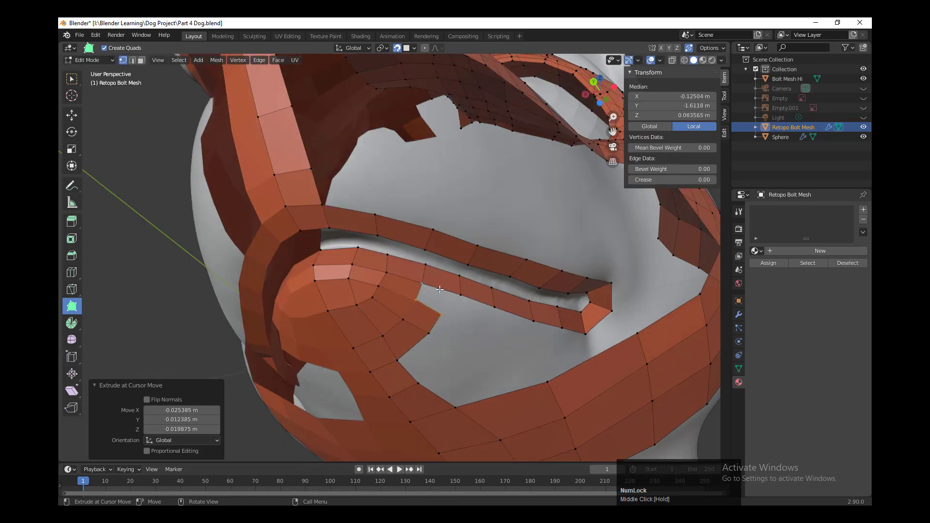
pyautogui.moveTo(439, 290); pyautogui.dragTo(452, 349)
pyautogui.moveTo(447, 388); pyautogui.dragTo(471, 371)
pyautogui.moveTo(474, 377); pyautogui.dragTo(468, 369)
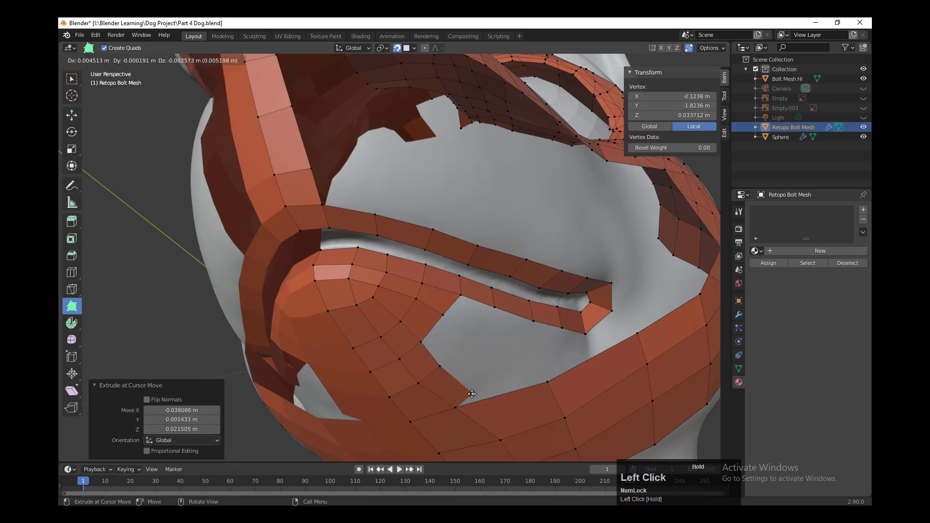
pyautogui.moveTo(468, 369); pyautogui.dragTo(460, 339, button='middle')
# Step: Close the new chin row against the jaw band and even out the surrounding vertices
pyautogui.moveTo(460, 350); pyautogui.dragTo(462, 357)
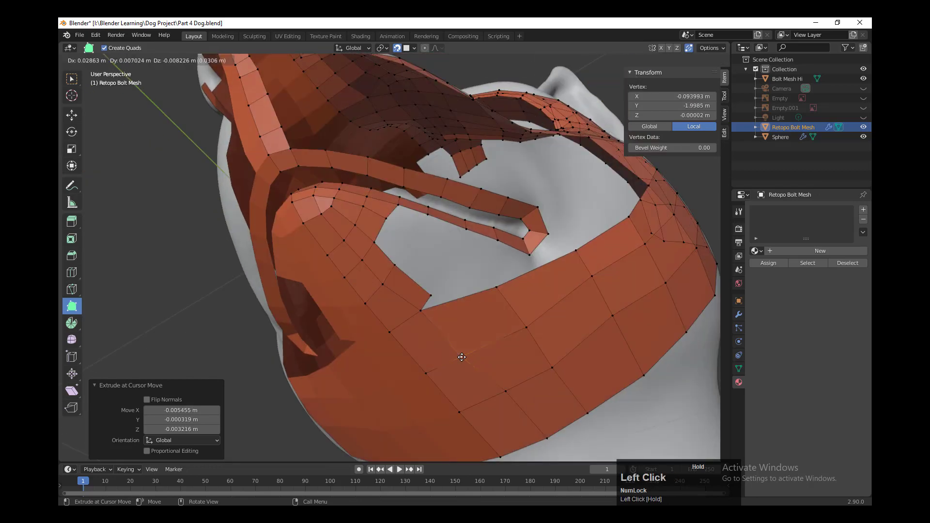
pyautogui.doubleClick(494, 346)
pyautogui.moveTo(461, 301); pyautogui.dragTo(450, 292)
pyautogui.moveTo(501, 292); pyautogui.dragTo(494, 285)
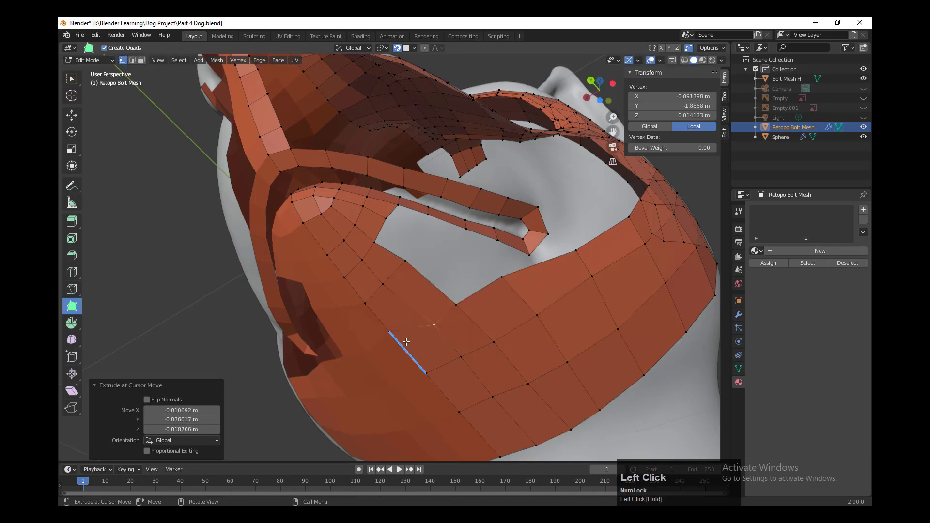
pyautogui.moveTo(406, 342); pyautogui.dragTo(395, 299)
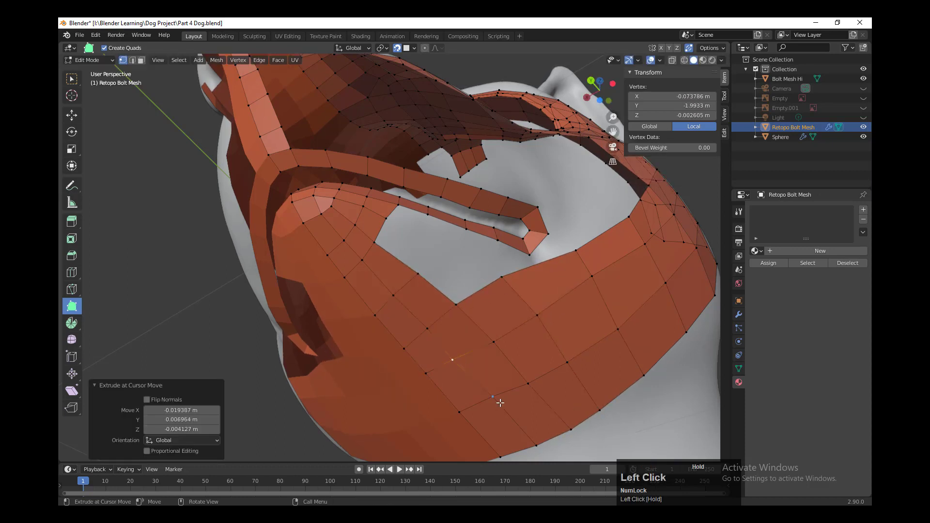
pyautogui.moveTo(481, 293); pyautogui.dragTo(443, 261)
pyautogui.moveTo(449, 345); pyautogui.dragTo(457, 372, button='middle')
pyautogui.moveTo(476, 336); pyautogui.dragTo(486, 321)
pyautogui.moveTo(432, 335); pyautogui.dragTo(484, 321)
pyautogui.moveTo(483, 321); pyautogui.dragTo(541, 402, button='middle')
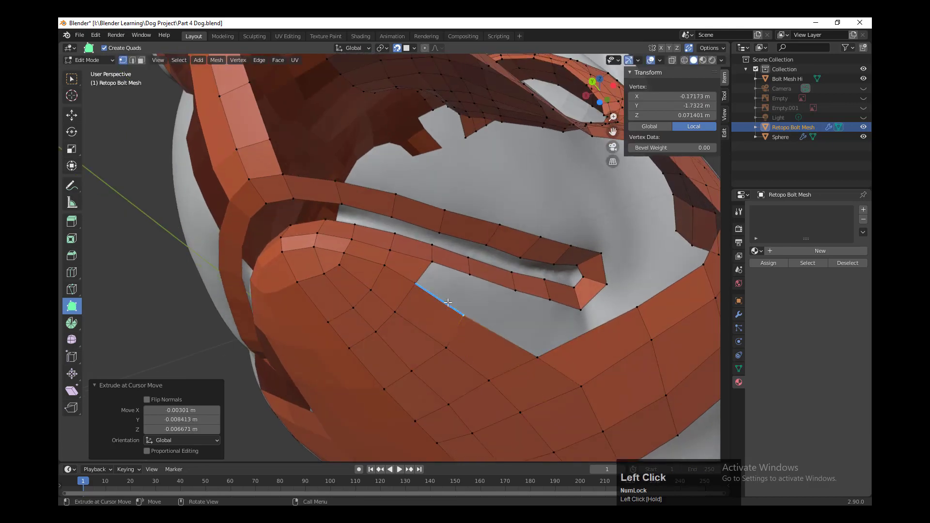
# Step: Bridge the chin's outer row to the lower lip strip with another quad and adjust the neighbouring vertices
pyautogui.moveTo(448, 303); pyautogui.dragTo(459, 280)
pyautogui.hotkey('ctrl', 'z')
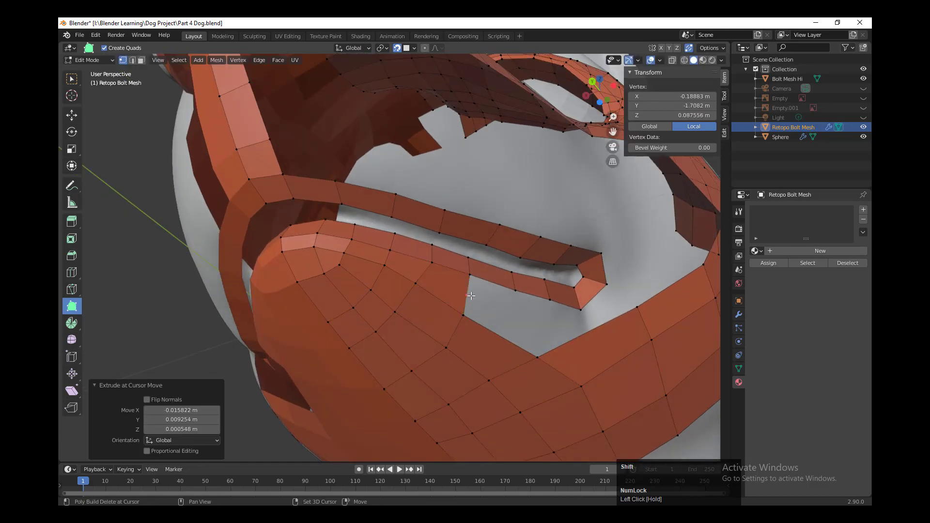
pyautogui.moveTo(464, 315); pyautogui.dragTo(455, 308)
pyautogui.moveTo(446, 348); pyautogui.dragTo(434, 338)
pyautogui.moveTo(412, 371); pyautogui.dragTo(374, 380)
# Step: Add a centred loop cut across the long chin faces and even out the vertices around it
pyautogui.moveTo(450, 370); pyautogui.dragTo(455, 358, button='middle')
pyautogui.hotkey('ctrl', 'r')
pyautogui.click(469, 351)
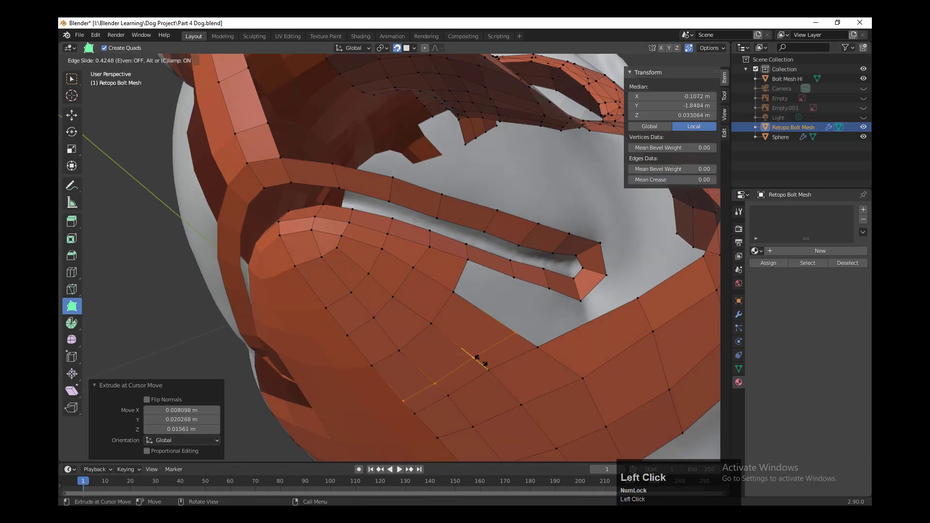
pyautogui.rightClick(480, 360)
pyautogui.moveTo(397, 390); pyautogui.dragTo(401, 390)
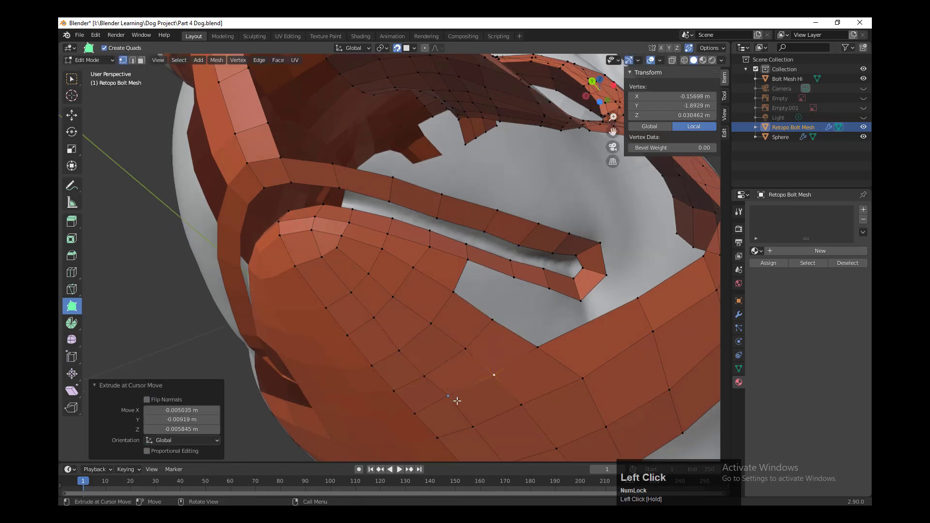
pyautogui.moveTo(457, 401); pyautogui.dragTo(478, 402, button='middle')
pyautogui.moveTo(478, 403); pyautogui.dragTo(467, 371)
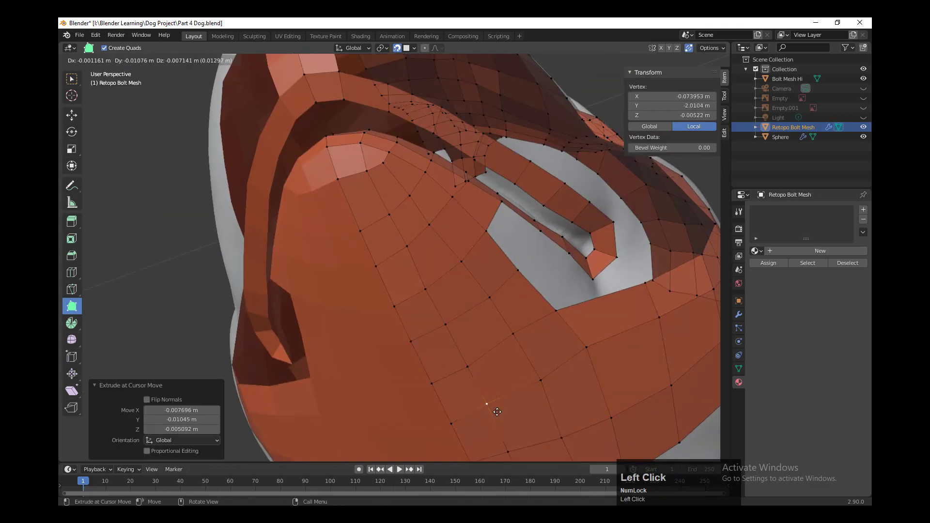
pyautogui.moveTo(497, 412); pyautogui.dragTo(488, 389, button='middle')
# Step: Fill the opening between the lower lip strip and the jaw band with quads up to the mouth corner
pyautogui.moveTo(447, 318); pyautogui.dragTo(438, 351)
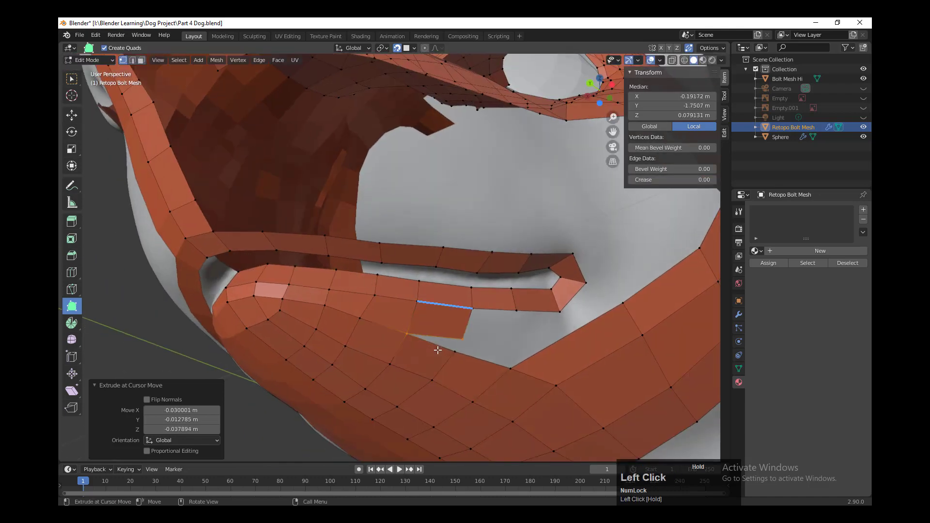
pyautogui.moveTo(492, 342); pyautogui.dragTo(524, 323)
pyautogui.moveTo(545, 352); pyautogui.dragTo(603, 345, button='middle')
pyautogui.click(592, 306)
pyautogui.click(576, 287)
pyautogui.moveTo(575, 286); pyautogui.dragTo(580, 289, button='middle')
pyautogui.moveTo(519, 276); pyautogui.dragTo(534, 280)
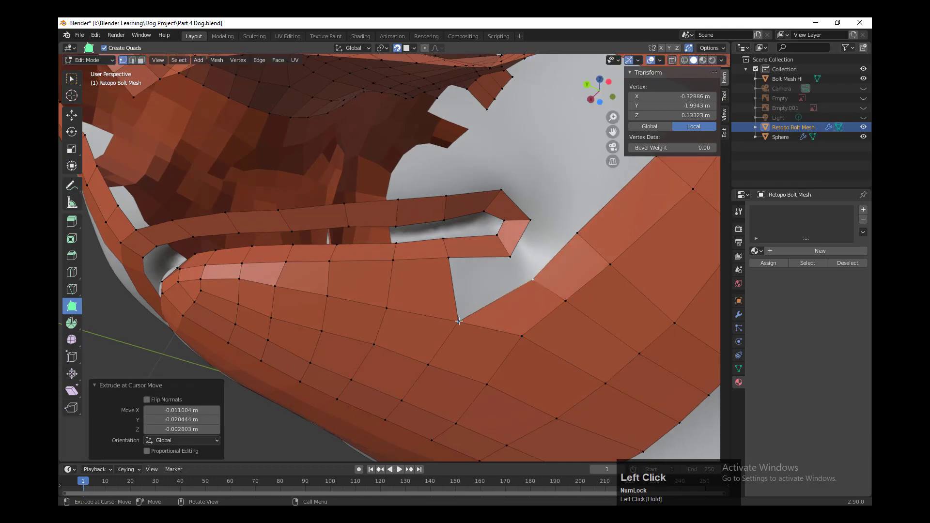
pyautogui.moveTo(455, 289); pyautogui.dragTo(508, 293)
pyautogui.moveTo(526, 313); pyautogui.dragTo(525, 301)
pyautogui.moveTo(517, 291); pyautogui.dragTo(558, 251)
# Step: Smooth the flow of the jaw vertices around the mouth corner
pyautogui.moveTo(558, 251); pyautogui.dragTo(547, 314, button='middle')
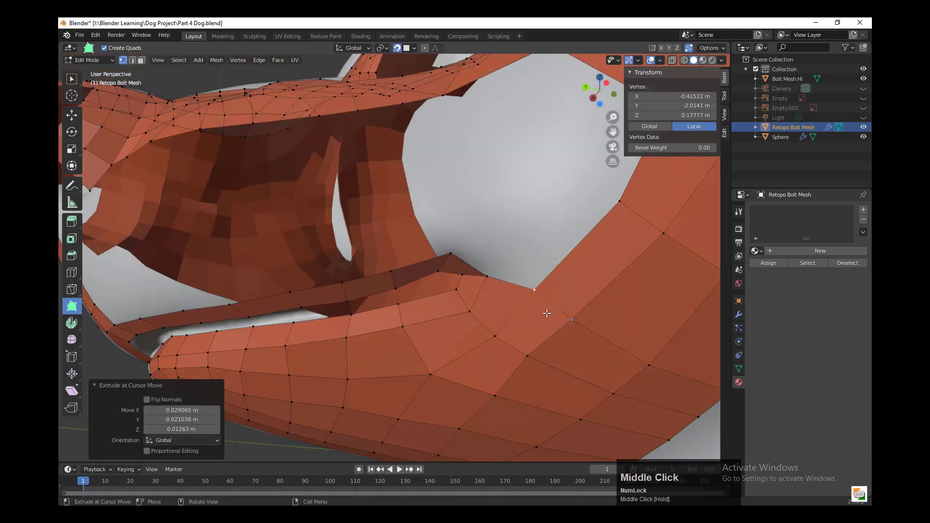
pyautogui.moveTo(544, 362); pyautogui.dragTo(545, 361)
pyautogui.moveTo(545, 361); pyautogui.dragTo(514, 330, button='middle')
pyautogui.scroll(-3, 509, 320)
pyautogui.moveTo(483, 266); pyautogui.dragTo(494, 280)
pyautogui.moveTo(495, 281); pyautogui.dragTo(489, 359, button='middle')
# Step: Extend the quads on the front of the nose beside the midline and fill the notch above the nostril
pyautogui.keyDown('shift'); pyautogui.moveTo(455, 291); pyautogui.dragTo(449, 320, button='middle'); pyautogui.keyUp('shift')
pyautogui.scroll(2, 443, 318)
pyautogui.moveTo(418, 315); pyautogui.dragTo(451, 342)
pyautogui.moveTo(451, 342); pyautogui.dragTo(439, 313, button='middle')
pyautogui.moveTo(412, 343); pyautogui.dragTo(472, 306)
pyautogui.scroll(-3, 471, 337)
pyautogui.moveTo(474, 334); pyautogui.dragTo(531, 436, button='middle')
pyautogui.scroll(2, 465, 339)
pyautogui.moveTo(452, 322); pyautogui.dragTo(447, 358)
pyautogui.moveTo(461, 363); pyautogui.dragTo(454, 406)
pyautogui.moveTo(455, 372); pyautogui.dragTo(453, 379)
pyautogui.moveTo(490, 361); pyautogui.dragTo(496, 363, button='middle')
pyautogui.keyDown('ctrl'); pyautogui.moveTo(487, 356); pyautogui.dragTo(499, 354); pyautogui.keyUp('ctrl')
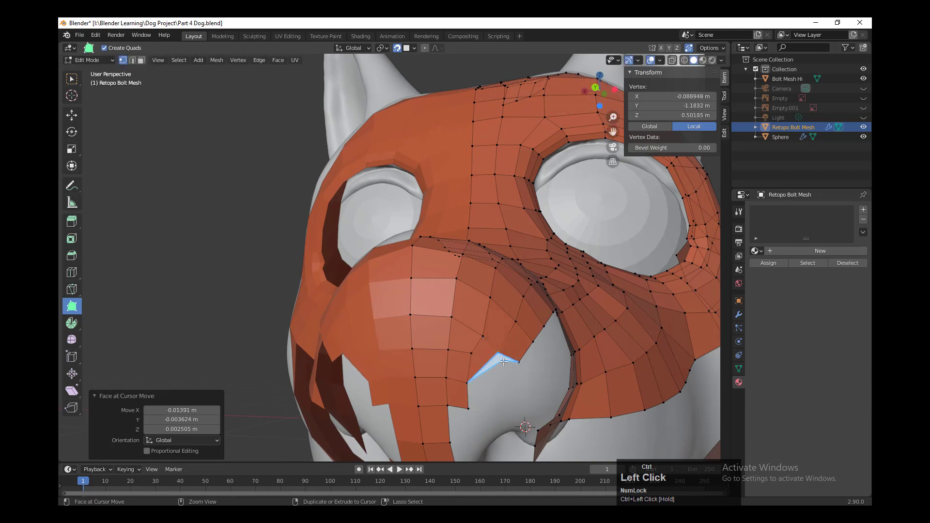
# Step: Join the front nose quads into a continuous edge beside the nostril and even out their vertices
pyautogui.moveTo(504, 362); pyautogui.dragTo(459, 299, button='middle')
pyautogui.moveTo(450, 293); pyautogui.dragTo(461, 323)
pyautogui.moveTo(468, 306); pyautogui.dragTo(440, 317)
pyautogui.moveTo(440, 317); pyautogui.dragTo(431, 310, button='middle')
pyautogui.moveTo(427, 340); pyautogui.dragTo(464, 334)
pyautogui.moveTo(463, 334)
pyautogui.mouseDown(button='middle')
pyautogui.moveTo(465, 305)
pyautogui.moveTo(476, 332)
pyautogui.mouseUp(button='middle')
pyautogui.moveTo(465, 364); pyautogui.dragTo(500, 355)
pyautogui.moveTo(500, 356); pyautogui.dragTo(446, 347, button='middle')
pyautogui.moveTo(431, 326); pyautogui.dragTo(417, 324)
pyautogui.moveTo(437, 207); pyautogui.dragTo(442, 210)
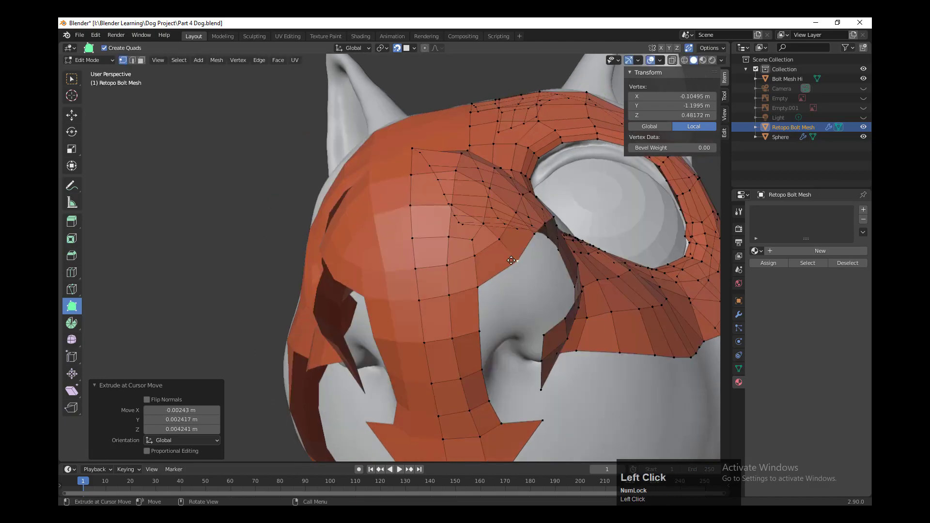
# Step: Even out the vertices along the side of the muzzle behind the nostril
pyautogui.moveTo(515, 372); pyautogui.dragTo(538, 371, button='middle')
pyautogui.moveTo(517, 411); pyautogui.dragTo(422, 258, button='middle')
pyautogui.moveTo(438, 261); pyautogui.dragTo(441, 260)
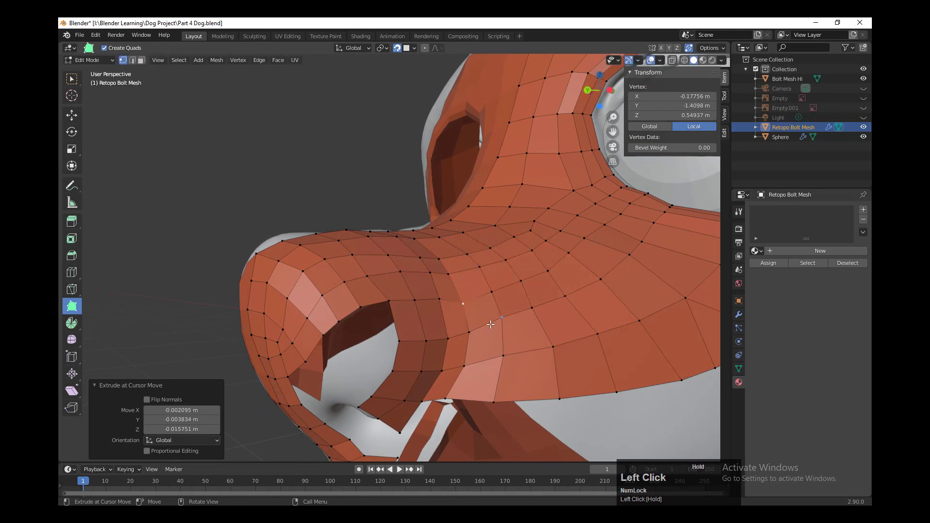
pyautogui.moveTo(662, 256); pyautogui.dragTo(658, 258)
pyautogui.moveTo(658, 259); pyautogui.dragTo(628, 358, button='middle')
pyautogui.moveTo(627, 357); pyautogui.dragTo(599, 352)
pyautogui.scroll(-3, 599, 339)
pyautogui.moveTo(600, 339); pyautogui.dragTo(552, 363, button='middle')
pyautogui.moveTo(552, 363); pyautogui.dragTo(564, 364)
pyautogui.moveTo(563, 365)
pyautogui.mouseDown(button='middle')
pyautogui.moveTo(572, 359)
pyautogui.moveTo(577, 371)
pyautogui.mouseUp(button='middle')
pyautogui.moveTo(577, 371); pyautogui.dragTo(586, 374)
pyautogui.moveTo(654, 356); pyautogui.dragTo(654, 356)
# Step: Extrude quads across the gap above the nostril and join them to the strip around its outer side
pyautogui.moveTo(654, 357); pyautogui.dragTo(477, 322, button='middle')
pyautogui.moveTo(469, 324); pyautogui.dragTo(497, 296)
pyautogui.moveTo(493, 303); pyautogui.dragTo(499, 304)
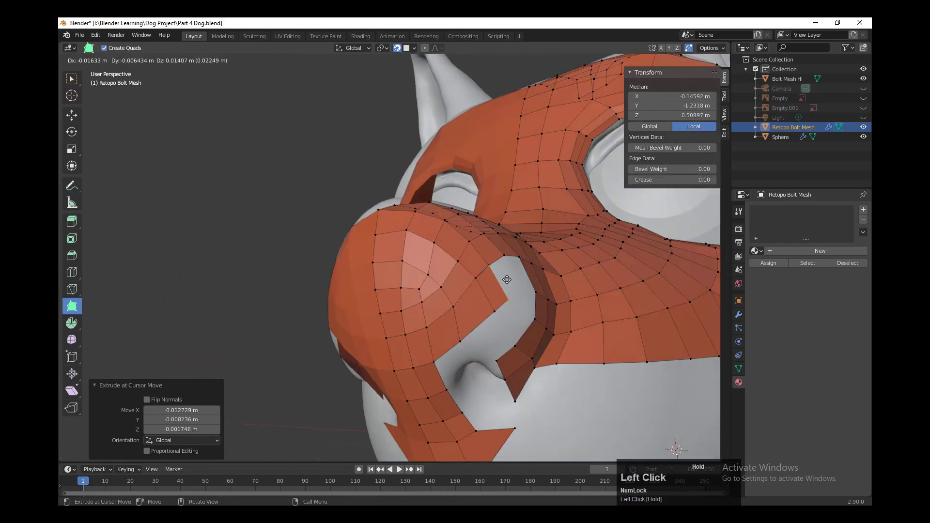
pyautogui.moveTo(499, 305); pyautogui.dragTo(481, 342, button='middle')
pyautogui.moveTo(480, 342); pyautogui.dragTo(478, 345)
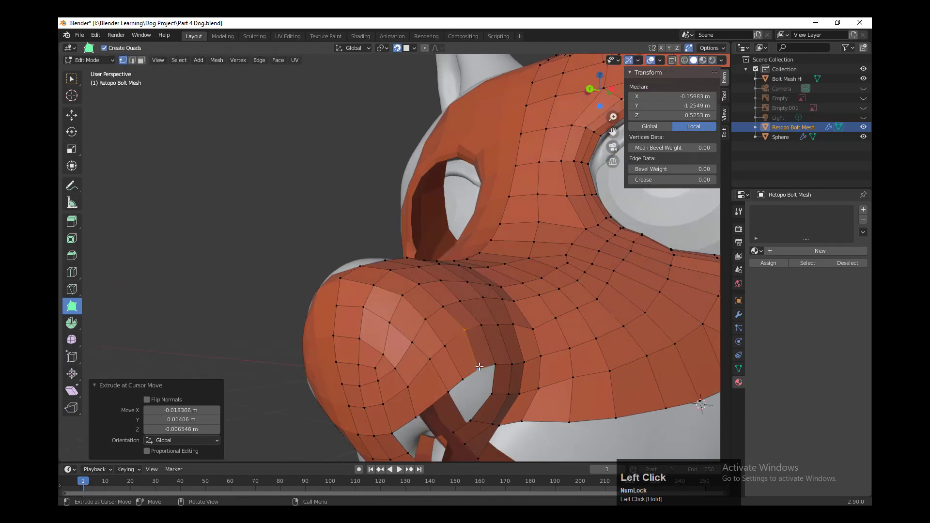
pyautogui.click(479, 367)
pyautogui.moveTo(479, 367)
pyautogui.mouseDown(button='middle')
pyautogui.moveTo(504, 326)
pyautogui.moveTo(478, 367)
pyautogui.moveTo(417, 228)
pyautogui.moveTo(490, 299)
pyautogui.moveTo(427, 325)
pyautogui.moveTo(606, 226)
pyautogui.moveTo(507, 362)
pyautogui.moveTo(490, 357)
pyautogui.mouseUp(button='middle')
# Step: Extend the quads along the upper rim of the nostril and adjust their vertices in close-up
pyautogui.scroll(5, 417, 229)
pyautogui.scroll(-1, 428, 324)
pyautogui.moveTo(347, 263); pyautogui.dragTo(408, 366)
pyautogui.moveTo(408, 365); pyautogui.dragTo(417, 371, button='middle')
pyautogui.moveTo(388, 237); pyautogui.dragTo(371, 267)
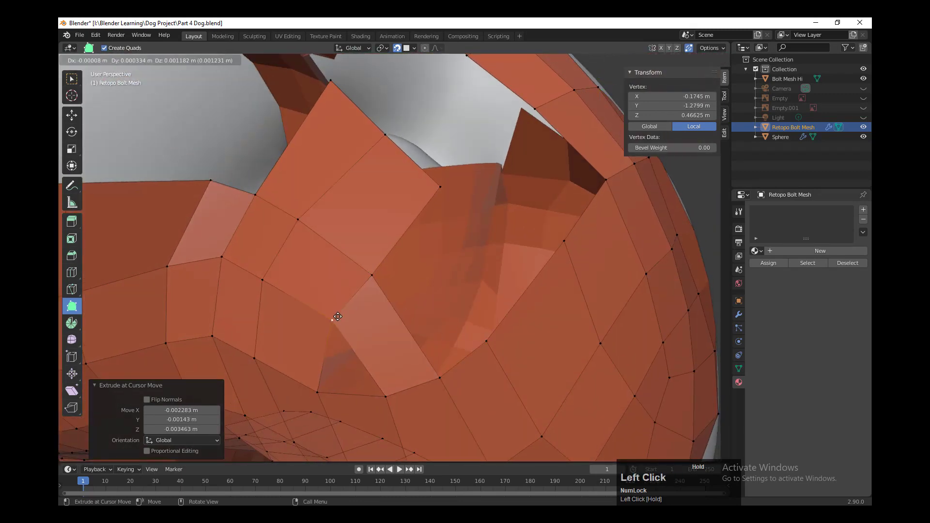
pyautogui.moveTo(338, 317); pyautogui.dragTo(337, 318)
pyautogui.moveTo(338, 317)
pyautogui.mouseDown(button='middle')
pyautogui.moveTo(388, 293)
pyautogui.moveTo(352, 316)
pyautogui.mouseUp(button='middle')
pyautogui.moveTo(252, 308); pyautogui.dragTo(244, 317)
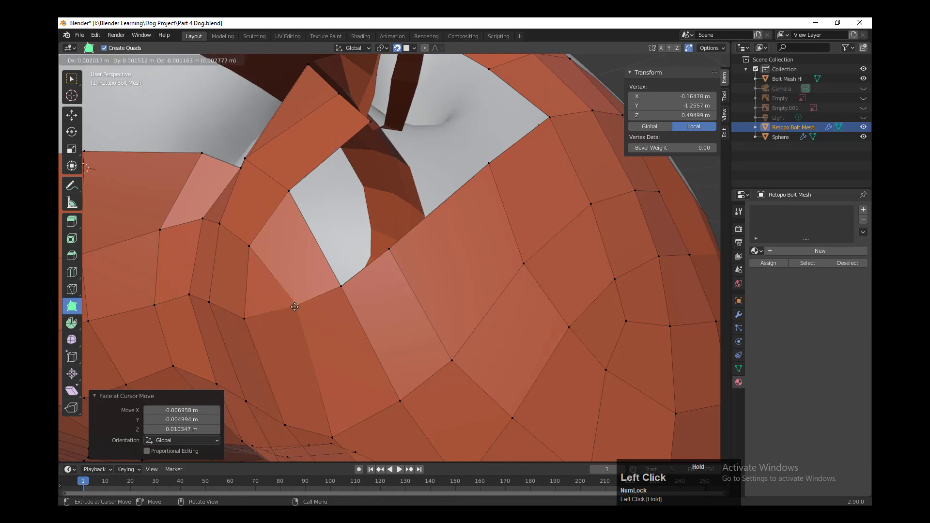
# Step: Continue the inner row of quads down the outer wing of the nostril and even out its vertices
pyautogui.moveTo(244, 317); pyautogui.dragTo(361, 326, button='middle')
pyautogui.moveTo(362, 329); pyautogui.dragTo(372, 340)
pyautogui.moveTo(402, 309); pyautogui.dragTo(381, 314, button='middle')
pyautogui.moveTo(382, 315); pyautogui.dragTo(397, 299)
pyautogui.moveTo(472, 352); pyautogui.dragTo(464, 362, button='middle')
pyautogui.moveTo(430, 343); pyautogui.dragTo(471, 270)
pyautogui.moveTo(471, 269); pyautogui.dragTo(474, 312, button='middle')
pyautogui.moveTo(475, 312); pyautogui.dragTo(455, 310)
pyautogui.moveTo(456, 310); pyautogui.dragTo(473, 306, button='middle')
pyautogui.moveTo(473, 313); pyautogui.dragTo(461, 308)
pyautogui.moveTo(461, 309); pyautogui.dragTo(415, 242, button='middle')
# Step: Reposition the vertices along the muzzle's lower edge behind the nostril
pyautogui.moveTo(414, 242); pyautogui.dragTo(412, 246)
pyautogui.moveTo(516, 307); pyautogui.dragTo(518, 307)
pyautogui.moveTo(592, 293); pyautogui.dragTo(598, 314)
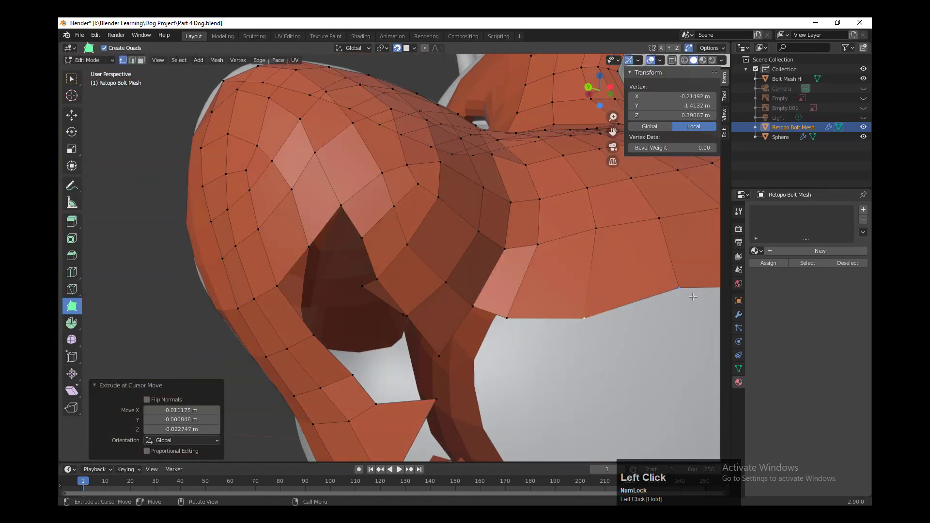
pyautogui.moveTo(677, 290); pyautogui.dragTo(671, 314)
pyautogui.moveTo(671, 314); pyautogui.dragTo(472, 324, button='middle')
# Step: Adjust the vertices at the lower end of the nostril wing from several angles
pyautogui.moveTo(472, 324); pyautogui.dragTo(468, 309)
pyautogui.moveTo(468, 309); pyautogui.dragTo(476, 289, button='middle')
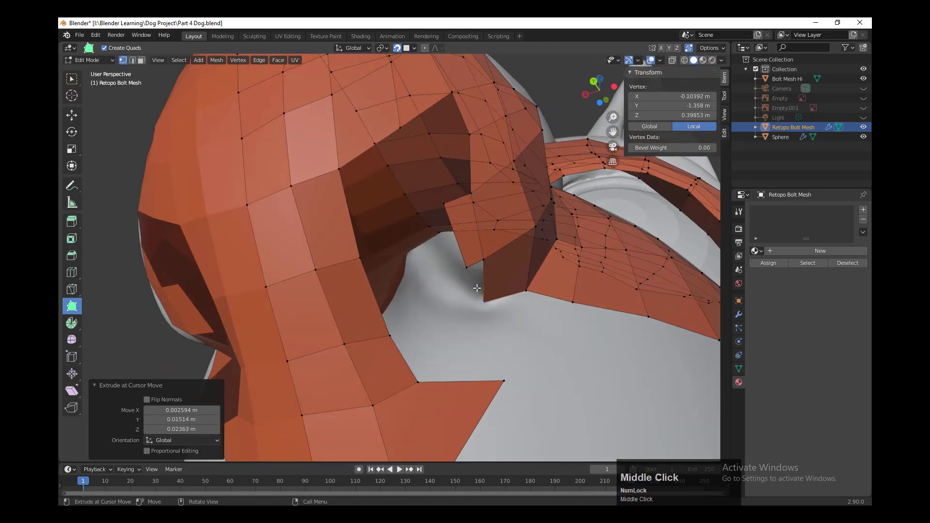
pyautogui.moveTo(475, 289); pyautogui.dragTo(478, 299)
pyautogui.moveTo(478, 299); pyautogui.dragTo(476, 271, button='middle')
pyautogui.moveTo(476, 271); pyautogui.dragTo(480, 266)
pyautogui.moveTo(480, 266); pyautogui.dragTo(493, 276, button='middle')
pyautogui.moveTo(492, 276); pyautogui.dragTo(490, 271)
pyautogui.moveTo(490, 271); pyautogui.dragTo(463, 250, button='middle')
pyautogui.moveTo(463, 249); pyautogui.dragTo(460, 246)
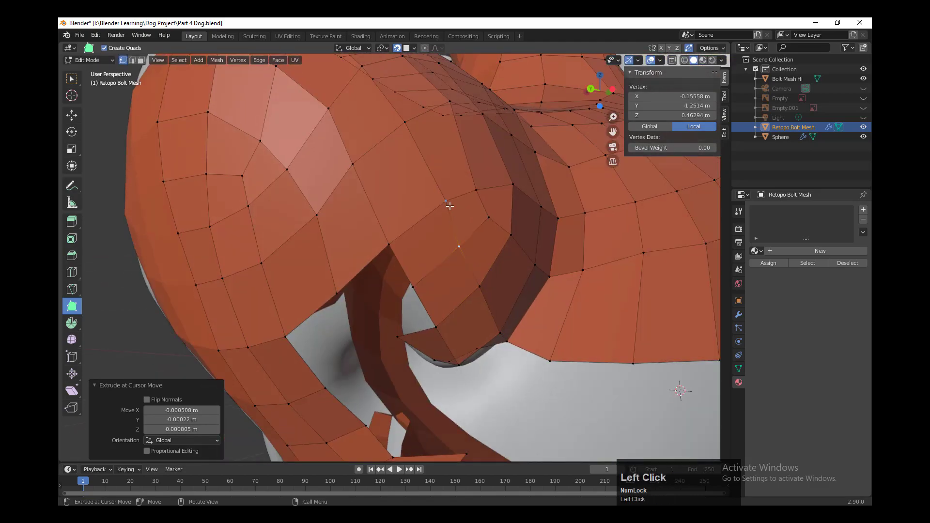
# Step: Even out the vertices in the crease between the side of the nose and the muzzle
pyautogui.moveTo(407, 149); pyautogui.dragTo(408, 150)
pyautogui.moveTo(408, 150); pyautogui.dragTo(402, 192, button='middle')
pyautogui.moveTo(472, 186); pyautogui.dragTo(475, 195)
pyautogui.moveTo(551, 190); pyautogui.dragTo(553, 204)
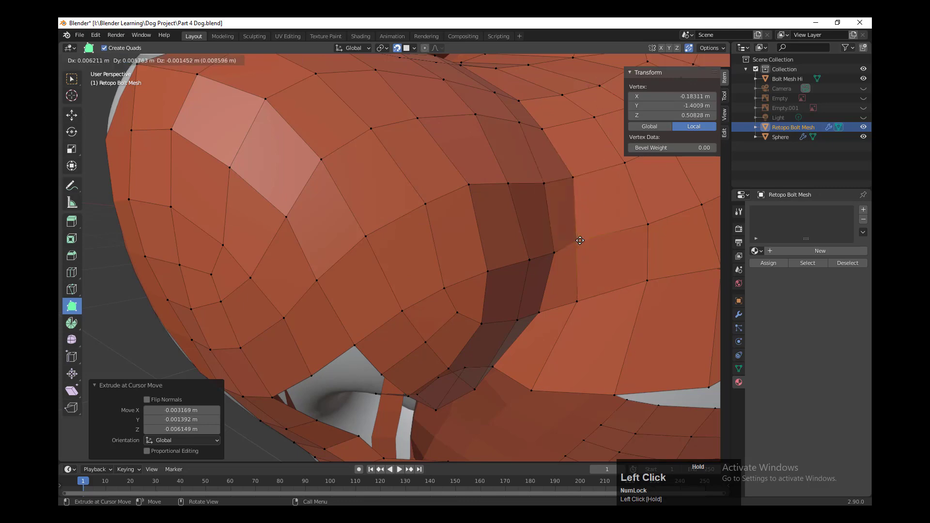
pyautogui.moveTo(495, 266); pyautogui.dragTo(498, 251)
pyautogui.moveTo(533, 259); pyautogui.dragTo(532, 244)
pyautogui.moveTo(561, 249); pyautogui.dragTo(560, 248)
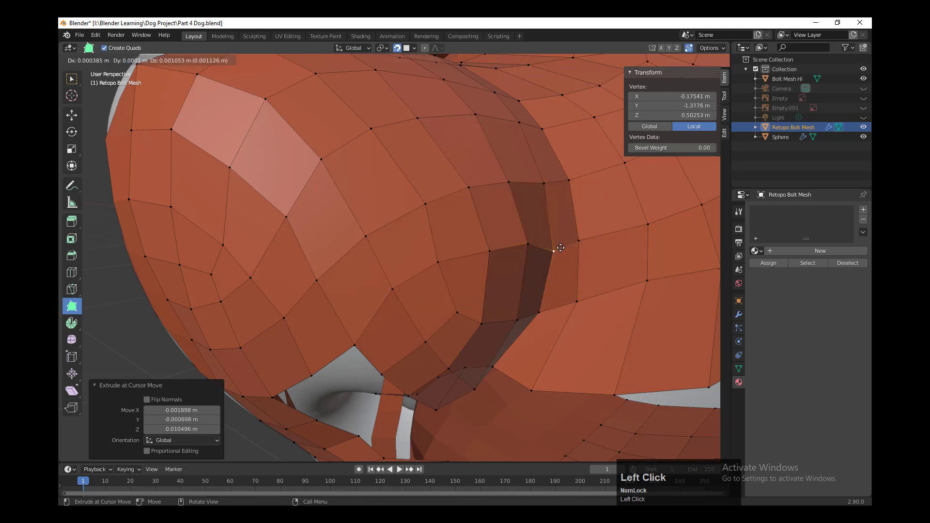
pyautogui.moveTo(578, 300); pyautogui.dragTo(576, 300)
# Step: Reposition the vertices around the nostril opening to refine its rim
pyautogui.moveTo(387, 306); pyautogui.dragTo(348, 312, button='middle')
pyautogui.moveTo(342, 313); pyautogui.dragTo(345, 315)
pyautogui.moveTo(345, 315); pyautogui.dragTo(388, 271, button='middle')
pyautogui.moveTo(417, 259); pyautogui.dragTo(413, 305)
pyautogui.moveTo(413, 306); pyautogui.dragTo(508, 342, button='middle')
pyautogui.click(565, 424)
pyautogui.moveTo(509, 266); pyautogui.dragTo(513, 290)
pyautogui.moveTo(513, 291); pyautogui.dragTo(487, 247, button='middle')
pyautogui.moveTo(487, 247); pyautogui.dragTo(472, 260)
pyautogui.moveTo(471, 260); pyautogui.dragTo(452, 277, button='middle')
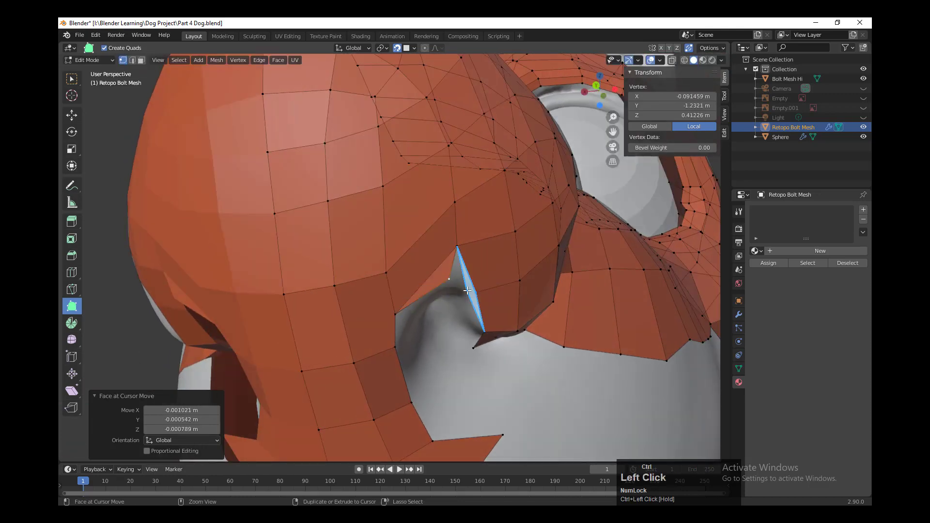
# Step: Undo the last edit at the nostril, then adjust the vertices of its inner rim and the strip below the nose
pyautogui.moveTo(464, 315); pyautogui.dragTo(422, 299, button='middle')
pyautogui.hotkey('ctrl', 'z')
pyautogui.moveTo(427, 269); pyautogui.dragTo(423, 275)
pyautogui.moveTo(422, 275); pyautogui.dragTo(449, 349, button='middle')
pyautogui.moveTo(412, 351); pyautogui.dragTo(417, 328)
pyautogui.moveTo(460, 350); pyautogui.dragTo(465, 340)
pyautogui.moveTo(427, 341); pyautogui.dragTo(426, 355, button='middle')
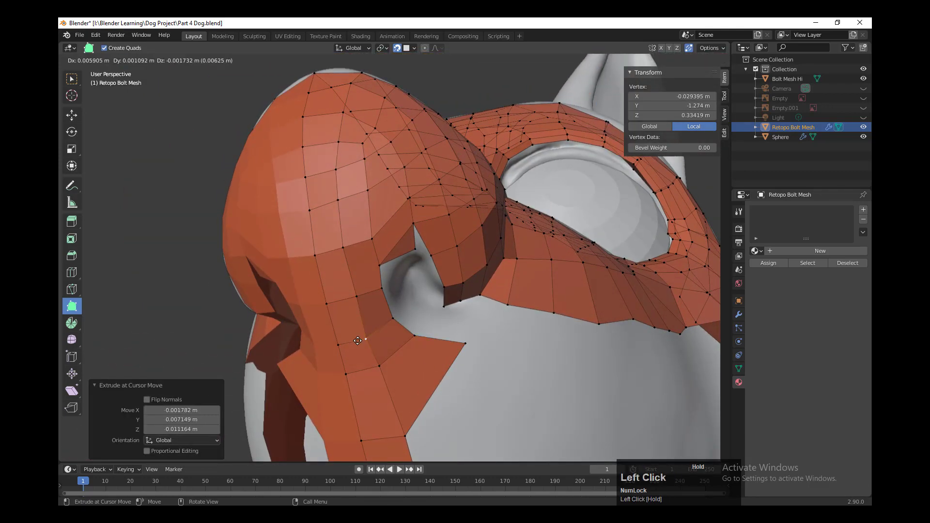
# Step: Reposition a vertex beside the nostril and insert an edge loop along the strip between the nostril and the upper lip
pyautogui.click(346, 248)
pyautogui.moveTo(376, 264); pyautogui.dragTo(383, 286, button='middle')
pyautogui.hotkey('ctrl', 'r')
pyautogui.click(402, 367)
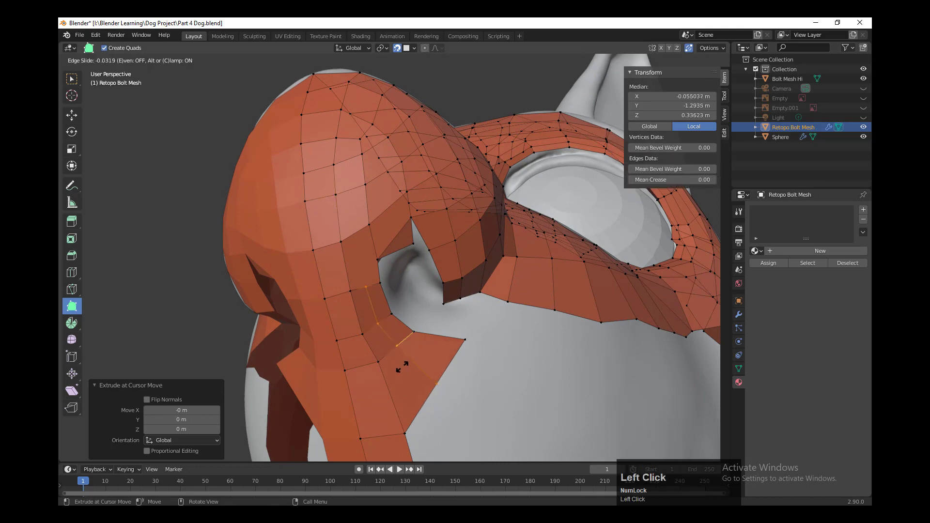
pyautogui.click(405, 367)
pyautogui.click(426, 371)
pyautogui.moveTo(405, 368); pyautogui.dragTo(384, 377, button='middle')
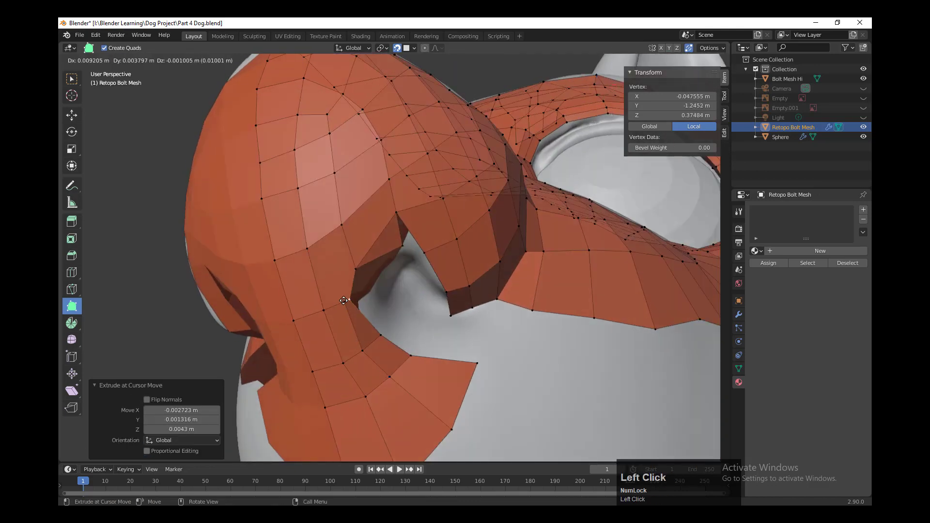
# Step: Cut a new edge into the faces beside the nostril's inner rim and move the adjoining rim vertices
pyautogui.moveTo(355, 270); pyautogui.dragTo(356, 271)
pyautogui.moveTo(357, 272); pyautogui.dragTo(523, 347, button='middle')
pyautogui.press('k')
pyautogui.click(330, 322)
pyautogui.click(322, 250)
pyautogui.press('Return')
pyautogui.moveTo(338, 292); pyautogui.dragTo(349, 268)
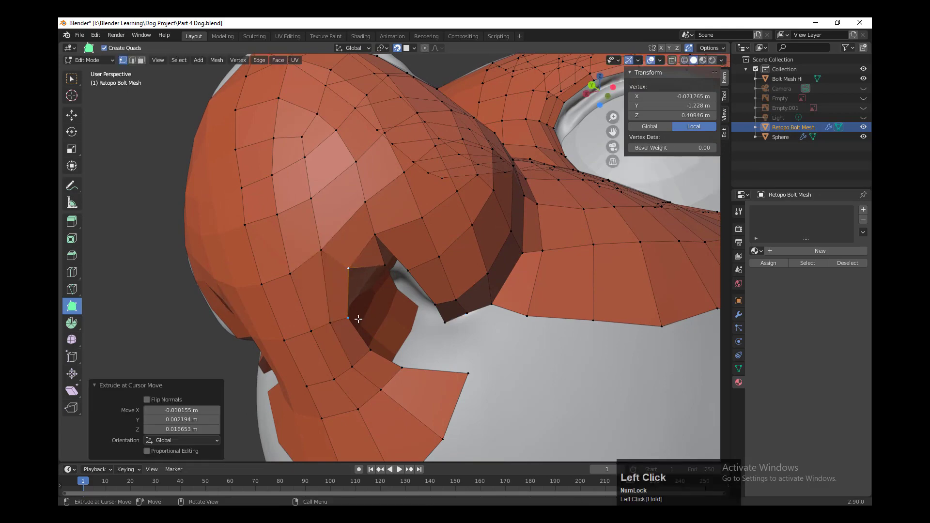
# Step: Knife-cut a new edge across the faces above the nostril opening, ending at its upper rim
pyautogui.moveTo(357, 318); pyautogui.dragTo(382, 285, button='middle')
pyautogui.click(472, 269)
pyautogui.press('k')
pyautogui.click(354, 301)
pyautogui.click(408, 273)
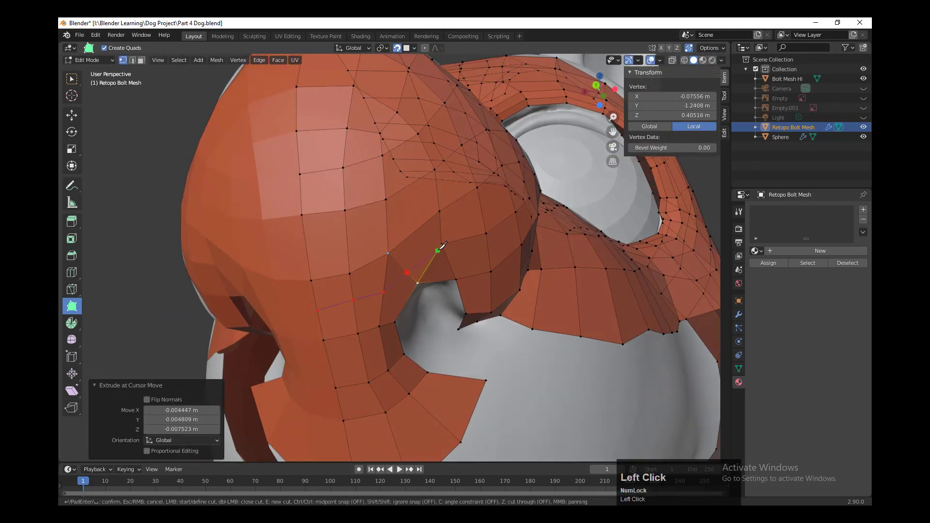
pyautogui.click(441, 246)
pyautogui.press('Return')
# Step: Reposition the vertices around the newly cut faces on the upper nostril rim
pyautogui.moveTo(444, 241); pyautogui.dragTo(450, 274, button='middle')
pyautogui.moveTo(390, 249); pyautogui.dragTo(412, 267)
pyautogui.moveTo(407, 271); pyautogui.dragTo(410, 320, button='middle')
pyautogui.moveTo(400, 343); pyautogui.dragTo(403, 343)
pyautogui.moveTo(431, 314); pyautogui.dragTo(429, 306)
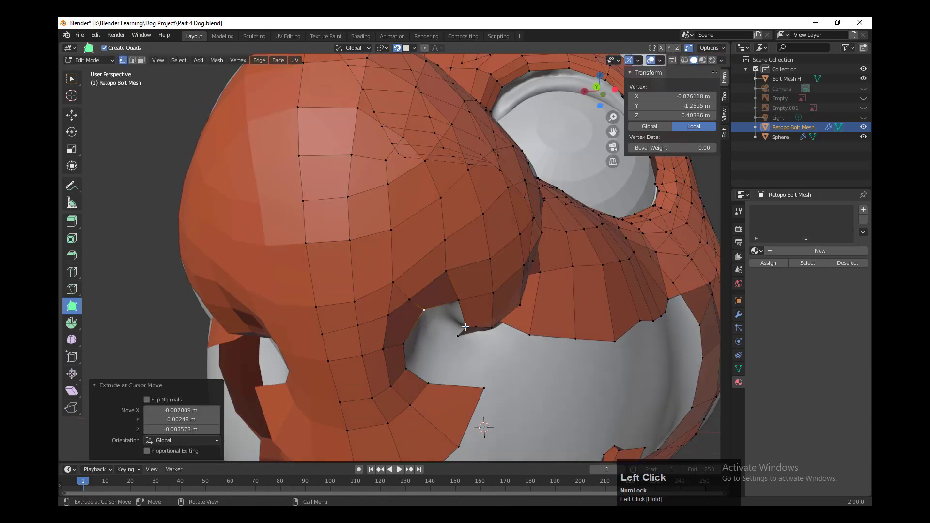
pyautogui.moveTo(429, 306); pyautogui.dragTo(370, 265, button='middle')
pyautogui.moveTo(358, 258); pyautogui.dragTo(363, 290)
# Step: Close the lower end of the nostril rim with quads and adjust the strip's vertices beneath it
pyautogui.moveTo(426, 329); pyautogui.dragTo(513, 339, button='middle')
pyautogui.moveTo(465, 324); pyautogui.dragTo(458, 334)
pyautogui.moveTo(444, 370); pyautogui.dragTo(444, 363)
pyautogui.moveTo(424, 428); pyautogui.dragTo(431, 414)
pyautogui.moveTo(431, 414); pyautogui.dragTo(400, 351, button='middle')
pyautogui.moveTo(401, 352); pyautogui.dragTo(399, 354)
pyautogui.moveTo(398, 354); pyautogui.dragTo(420, 394, button='middle')
pyautogui.moveTo(418, 390); pyautogui.dragTo(431, 420)
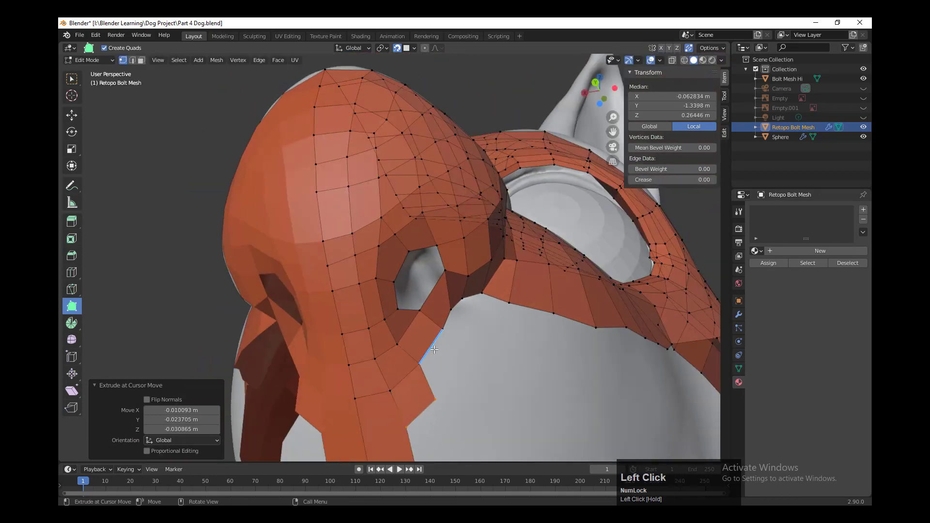
# Step: Extend quads outward below the nostril and from the muzzle corner, undoing one misplaced move along the way
pyautogui.moveTo(441, 356); pyautogui.dragTo(456, 386)
pyautogui.moveTo(466, 337); pyautogui.dragTo(475, 302, button='middle')
pyautogui.moveTo(476, 296)
pyautogui.mouseDown()
pyautogui.moveTo(467, 323)
pyautogui.moveTo(473, 312)
pyautogui.mouseUp()
pyautogui.moveTo(454, 353); pyautogui.dragTo(469, 345)
pyautogui.hotkey('ctrl', 'z')
pyautogui.moveTo(509, 390)
pyautogui.mouseDown(button='middle')
pyautogui.moveTo(504, 349)
pyautogui.moveTo(508, 382)
pyautogui.mouseUp(button='middle')
pyautogui.moveTo(454, 306); pyautogui.dragTo(456, 318)
pyautogui.moveTo(454, 369); pyautogui.dragTo(470, 366)
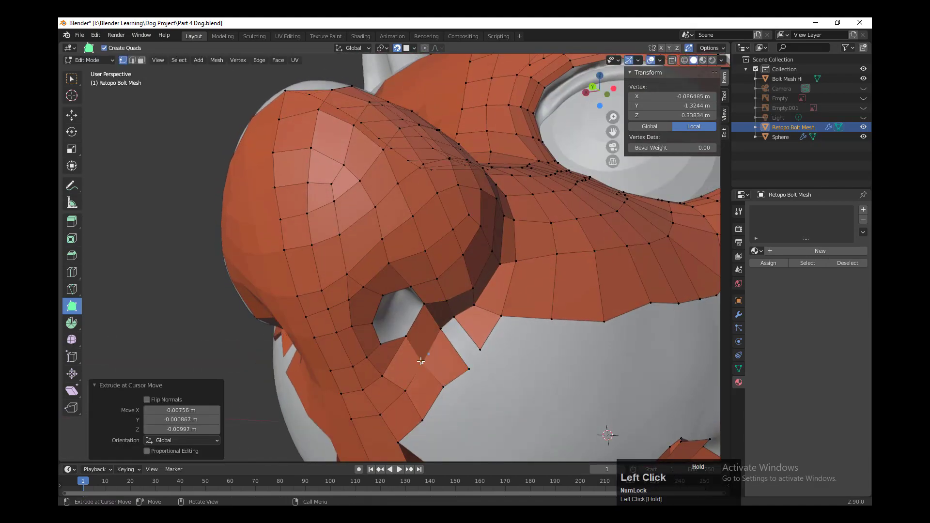
# Step: Fill the gap between the quads below the nostril and the muzzle side, aligning their outer edge
pyautogui.moveTo(382, 376); pyautogui.dragTo(387, 365)
pyautogui.moveTo(432, 376); pyautogui.dragTo(452, 369, button='middle')
pyautogui.moveTo(451, 376); pyautogui.dragTo(461, 390)
pyautogui.moveTo(470, 339); pyautogui.dragTo(482, 329)
pyautogui.moveTo(490, 348); pyautogui.dragTo(489, 339)
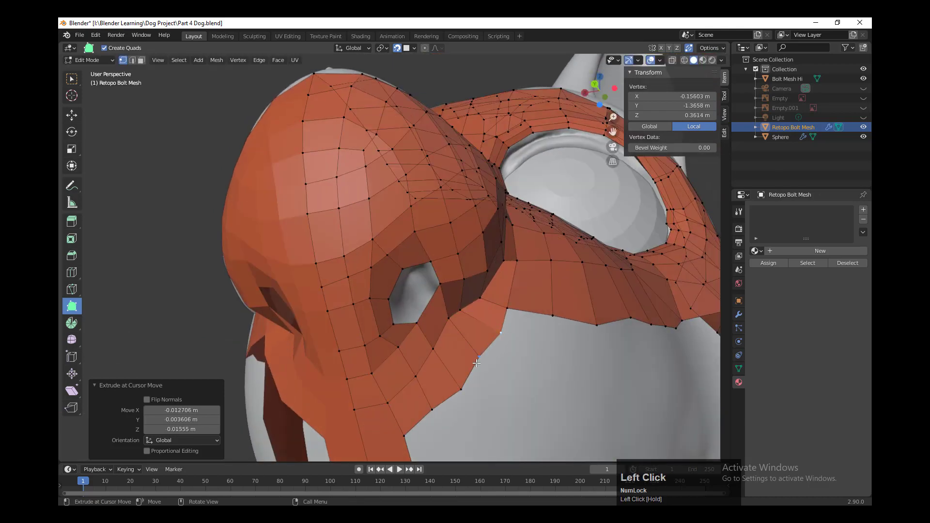
# Step: Insert an edge loop across the strip below the nostril, adjust its vertices and extend the strip's outer edge
pyautogui.moveTo(436, 412); pyautogui.dragTo(426, 364, button='middle')
pyautogui.moveTo(398, 368); pyautogui.dragTo(402, 363)
pyautogui.scroll(-1, 399, 384)
pyautogui.moveTo(400, 384)
pyautogui.mouseDown(button='middle')
pyautogui.moveTo(395, 368)
pyautogui.moveTo(383, 387)
pyautogui.mouseUp(button='middle')
pyautogui.hotkey('ctrl', 'r')
pyautogui.click(387, 359)
pyautogui.click(388, 358)
pyautogui.moveTo(403, 347); pyautogui.dragTo(399, 350)
pyautogui.moveTo(394, 330); pyautogui.dragTo(453, 343)
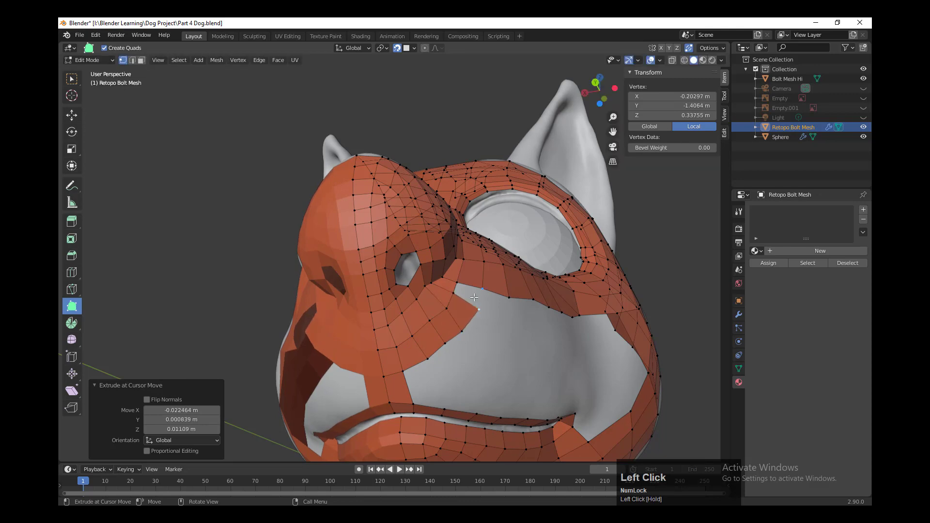
# Step: Join the outer row of quads below the nostril to the muzzle side and tidy its vertices
pyautogui.scroll(4, 479, 334)
pyautogui.moveTo(506, 334); pyautogui.dragTo(483, 335)
pyautogui.scroll(-1, 472, 320)
pyautogui.moveTo(473, 320); pyautogui.dragTo(467, 339, button='middle')
pyautogui.moveTo(437, 389); pyautogui.dragTo(438, 388)
pyautogui.moveTo(385, 347); pyautogui.dragTo(387, 346)
# Step: Even out the vertices across the side and top of the muzzle behind the nose
pyautogui.moveTo(453, 327); pyautogui.dragTo(407, 249, button='middle')
pyautogui.moveTo(396, 263); pyautogui.dragTo(391, 264)
pyautogui.moveTo(392, 264); pyautogui.dragTo(398, 241, button='middle')
pyautogui.moveTo(398, 240); pyautogui.dragTo(367, 234)
pyautogui.moveTo(337, 211); pyautogui.dragTo(341, 210)
pyautogui.moveTo(426, 234); pyautogui.dragTo(425, 230)
pyautogui.moveTo(454, 231); pyautogui.dragTo(484, 227)
pyautogui.moveTo(484, 198); pyautogui.dragTo(485, 197)
pyautogui.moveTo(485, 196); pyautogui.dragTo(485, 257, button='middle')
pyautogui.click(474, 268)
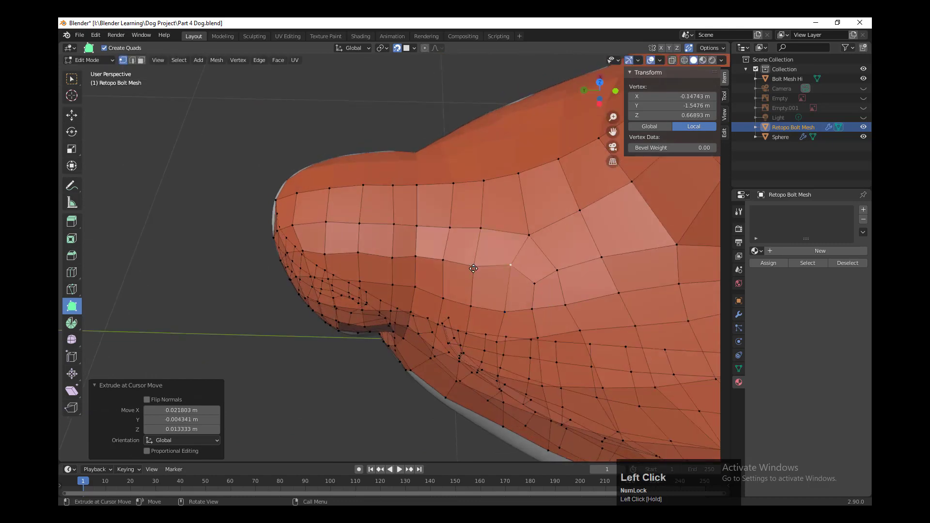
pyautogui.moveTo(518, 228); pyautogui.dragTo(519, 227)
pyautogui.moveTo(526, 271); pyautogui.dragTo(527, 274)
pyautogui.moveTo(600, 254); pyautogui.dragTo(431, 193, button='middle')
pyautogui.scroll(2, 430, 193)
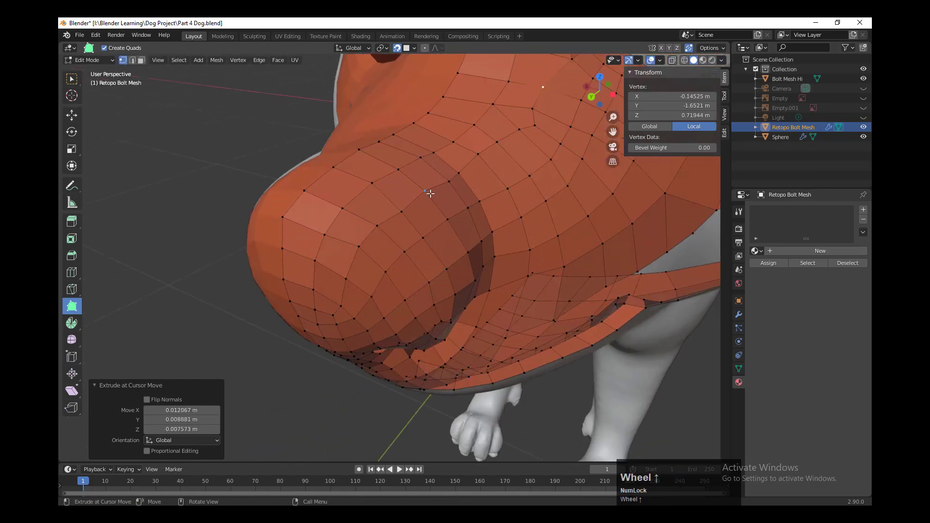
pyautogui.moveTo(459, 319); pyautogui.dragTo(405, 322, button='middle')
pyautogui.hotkey('ctrl', 'r')
pyautogui.click(417, 333)
pyautogui.click(409, 320)
pyautogui.hotkey('ctrl', 'z')
# Step: Insert an edge loop around the base of the nose through the quads below the nostril and slide it along the surface
pyautogui.hotkey('ctrl', 'r')
pyautogui.click(409, 338)
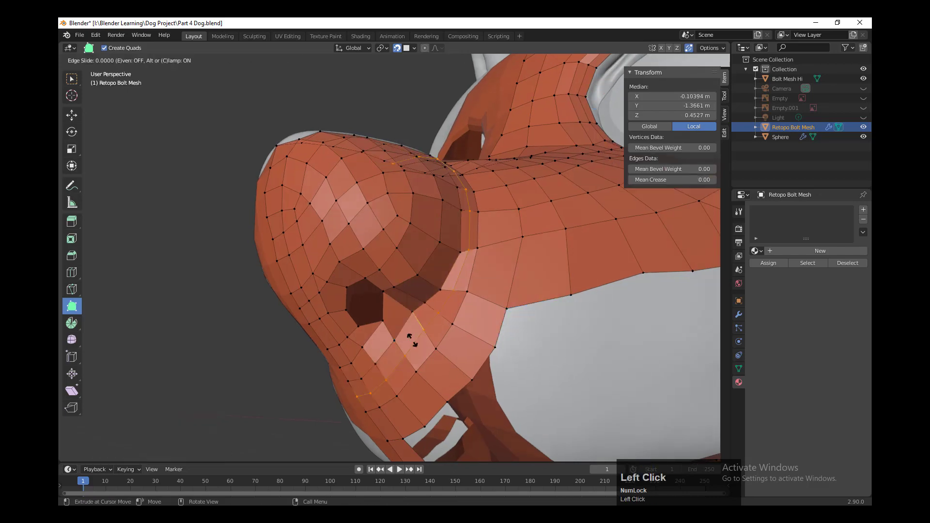
pyautogui.click(411, 339)
pyautogui.moveTo(427, 357)
pyautogui.mouseDown(button='middle')
pyautogui.moveTo(410, 359)
pyautogui.moveTo(426, 340)
pyautogui.mouseUp(button='middle')
pyautogui.press('g')
pyautogui.press('g')
pyautogui.click(408, 358)
# Step: Set the Auto Merge threshold to 0.001 m and insert two more edge loops in the mesh behind the nose
pyautogui.click(724, 96)
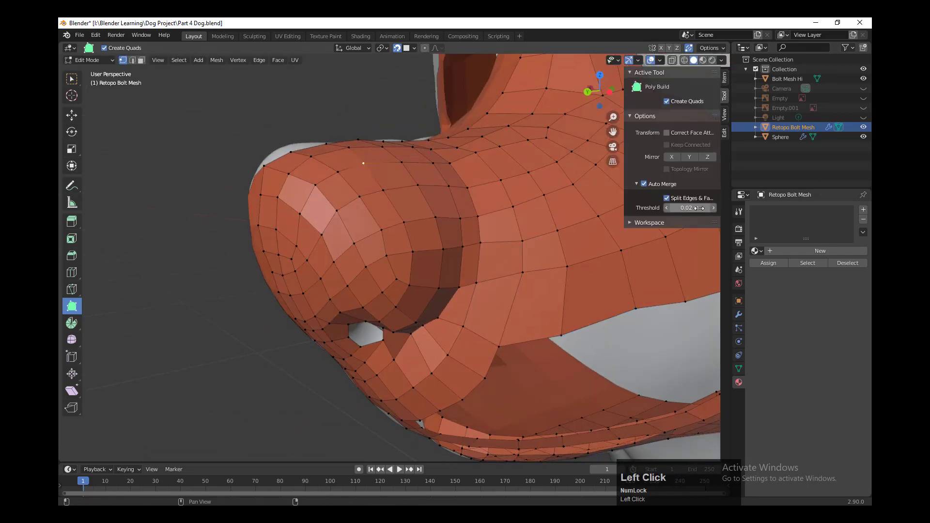
pyautogui.write('.00')
pyautogui.moveTo(480, 311); pyautogui.dragTo(412, 356, button='middle')
pyautogui.hotkey('ctrl', 'r')
pyautogui.click(440, 322)
pyautogui.click(442, 324)
pyautogui.click(508, 341)
pyautogui.hotkey('ctrl', 'r')
pyautogui.click(487, 259)
pyautogui.click(488, 259)
pyautogui.click(412, 356)
# Step: Even out the spacing of the new loop vertices on the muzzle side behind the nose
pyautogui.moveTo(412, 357); pyautogui.dragTo(373, 376, button='middle')
pyautogui.moveTo(424, 206); pyautogui.dragTo(437, 196)
pyautogui.moveTo(484, 180); pyautogui.dragTo(489, 176)
pyautogui.moveTo(463, 203); pyautogui.dragTo(455, 203)
pyautogui.moveTo(455, 202); pyautogui.dragTo(462, 217, button='middle')
pyautogui.moveTo(463, 217); pyautogui.dragTo(460, 219)
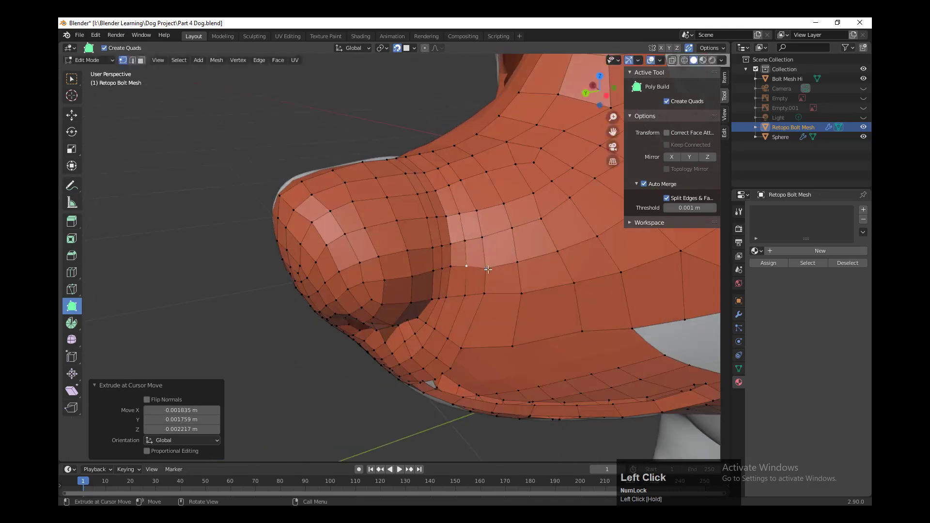
pyautogui.moveTo(461, 223); pyautogui.dragTo(528, 276, button='middle')
pyautogui.moveTo(474, 291); pyautogui.dragTo(471, 290)
# Step: Reposition the vertices of the quads between the nostril and the upper lip
pyautogui.click(425, 319)
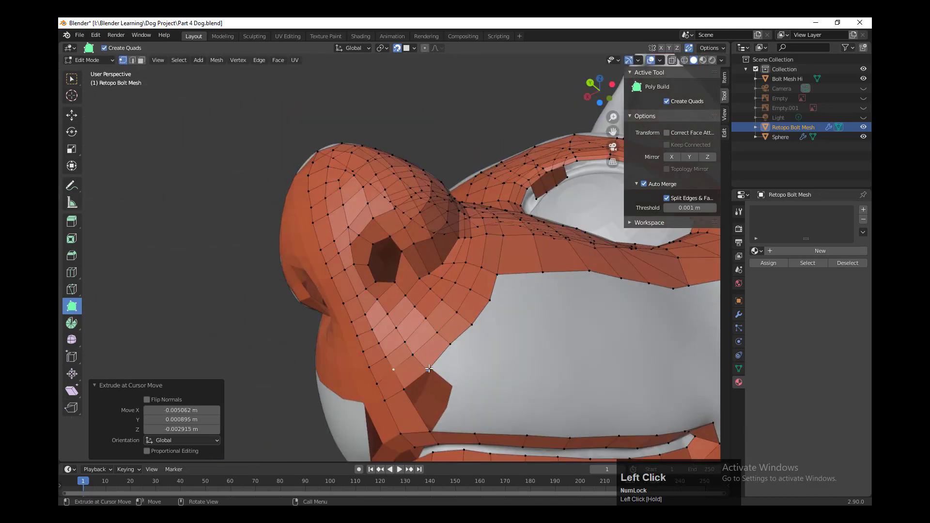
pyautogui.moveTo(416, 365); pyautogui.dragTo(440, 319, button='middle')
pyautogui.moveTo(440, 320); pyautogui.dragTo(434, 333)
pyautogui.moveTo(434, 333); pyautogui.dragTo(403, 352, button='middle')
pyautogui.moveTo(400, 350); pyautogui.dragTo(372, 324)
pyautogui.click(366, 340)
# Step: Adjust the vertices at the outer nostril rim from several angles, undoing one of the moves
pyautogui.moveTo(406, 306); pyautogui.dragTo(411, 295)
pyautogui.moveTo(411, 295); pyautogui.dragTo(418, 276, button='middle')
pyautogui.moveTo(418, 275); pyautogui.dragTo(414, 267)
pyautogui.moveTo(414, 267); pyautogui.dragTo(434, 284, button='middle')
pyautogui.moveTo(434, 283); pyautogui.dragTo(421, 279)
pyautogui.moveTo(421, 278); pyautogui.dragTo(412, 252, button='middle')
pyautogui.hotkey('ctrl', 'z')
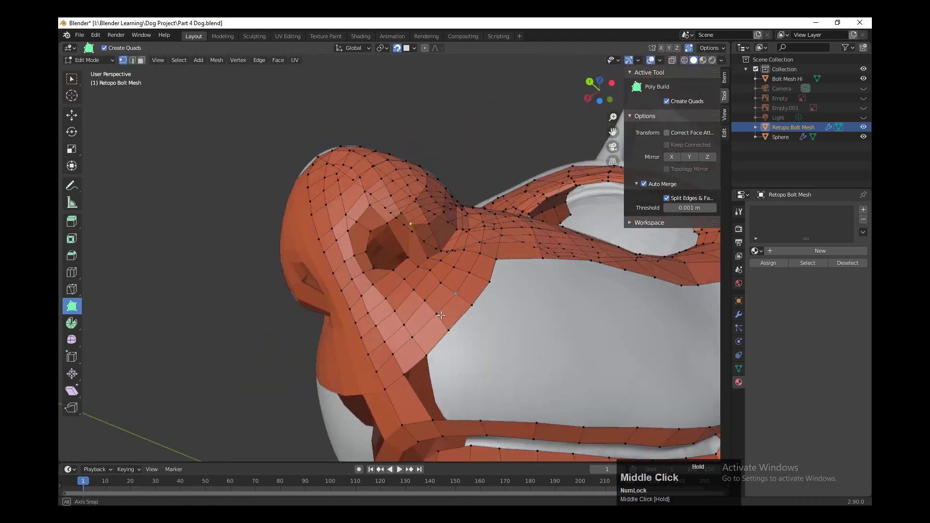
pyautogui.moveTo(412, 252); pyautogui.dragTo(405, 232)
# Step: Knife-cut an additional edge across the faces beside the nostril
pyautogui.moveTo(459, 333); pyautogui.dragTo(351, 282, button='middle')
pyautogui.click(407, 259)
pyautogui.press('k')
pyautogui.click(378, 273)
pyautogui.press('Return')
# Step: Reposition the vertices on the front of the nose above the nostril to even out the quads
pyautogui.moveTo(333, 249); pyautogui.dragTo(330, 229)
pyautogui.moveTo(359, 230); pyautogui.dragTo(357, 220)
pyautogui.moveTo(308, 256); pyautogui.dragTo(301, 236)
pyautogui.moveTo(323, 264); pyautogui.dragTo(334, 268, button='middle')
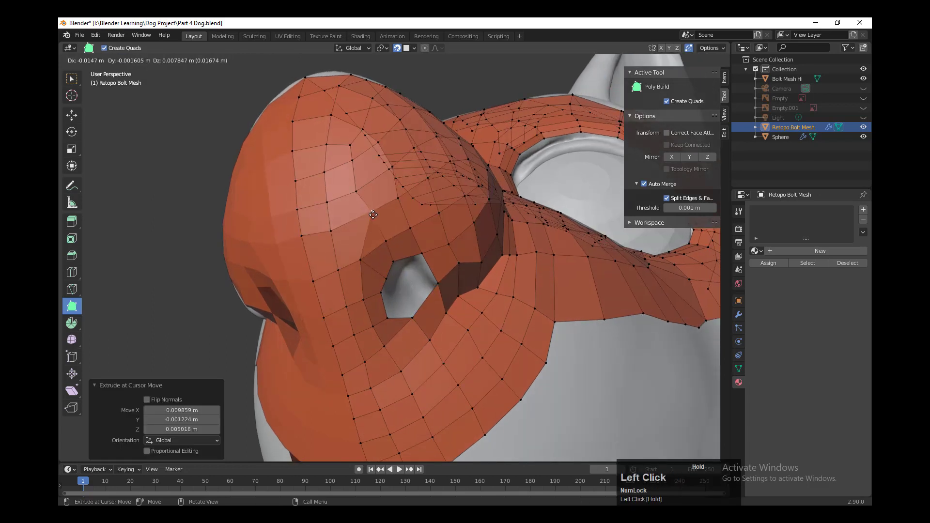
pyautogui.moveTo(400, 252); pyautogui.dragTo(394, 248, button='middle')
pyautogui.click(394, 248)
pyautogui.click(393, 237)
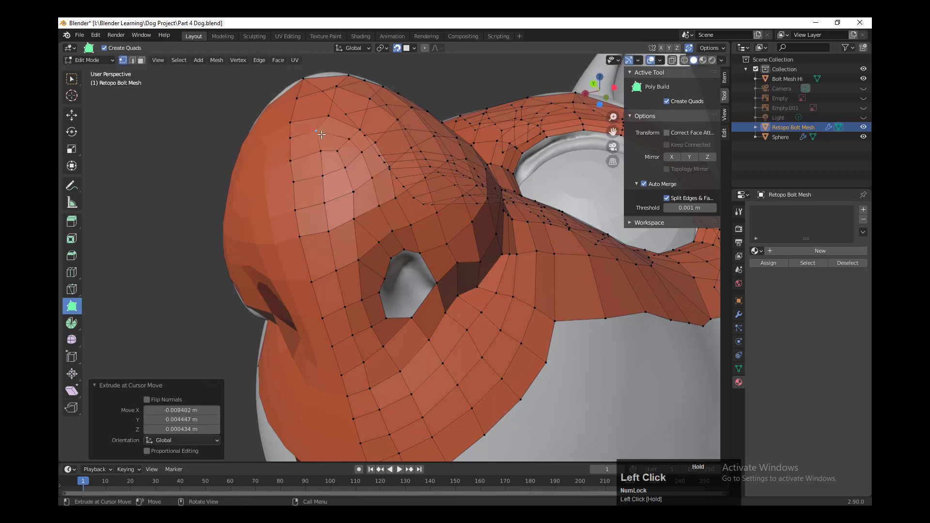
# Step: Insert an edge loop on the front of the nose beside the nostril and adjust the neighbouring vertices
pyautogui.hotkey('ctrl', 'r')
pyautogui.moveTo(355, 224); pyautogui.dragTo(348, 239)
pyautogui.doubleClick(352, 241)
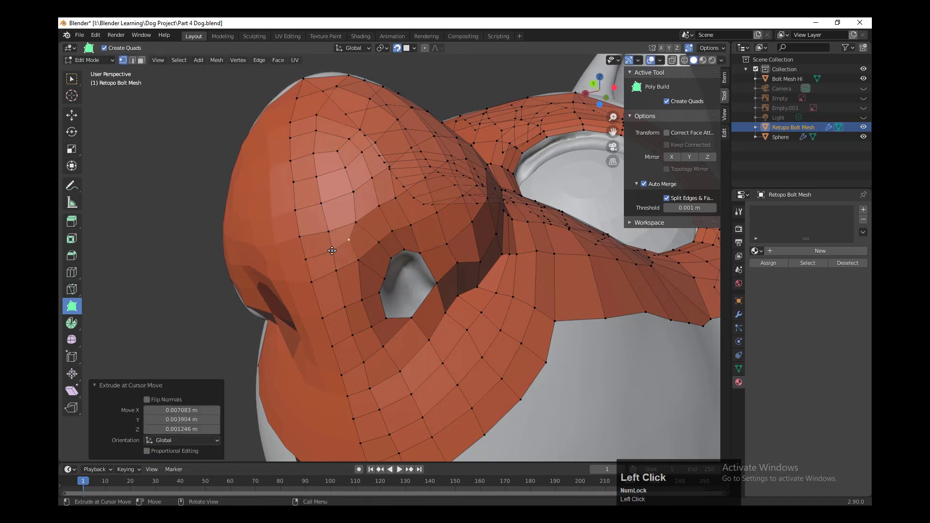
pyautogui.moveTo(408, 198); pyautogui.dragTo(398, 206, button='middle')
pyautogui.moveTo(398, 206); pyautogui.dragTo(399, 202)
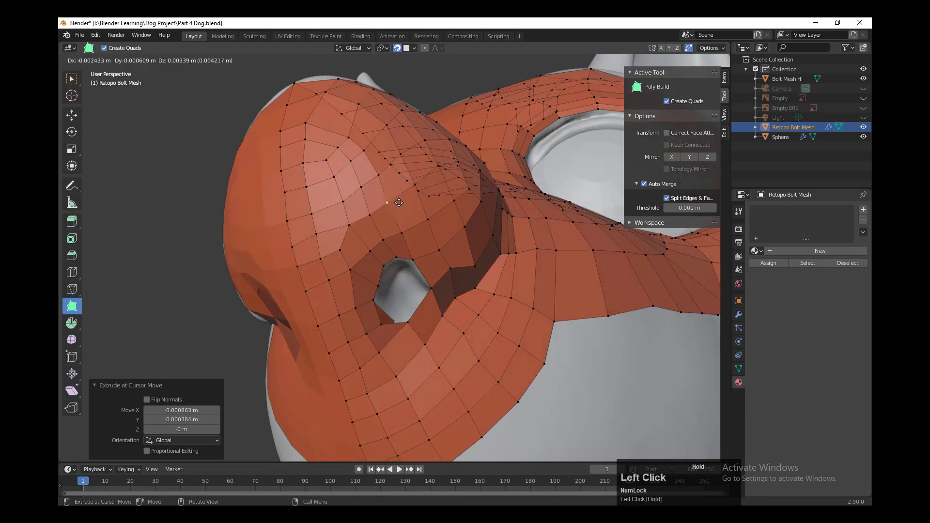
# Step: Adjust the vertices along the crease from the nostril wing up over the bridge of the nose
pyautogui.moveTo(477, 262); pyautogui.dragTo(477, 262)
pyautogui.moveTo(477, 264); pyautogui.dragTo(468, 309, button='middle')
pyautogui.moveTo(474, 240); pyautogui.dragTo(479, 233)
pyautogui.moveTo(481, 234); pyautogui.dragTo(398, 120, button='middle')
pyautogui.click(489, 248)
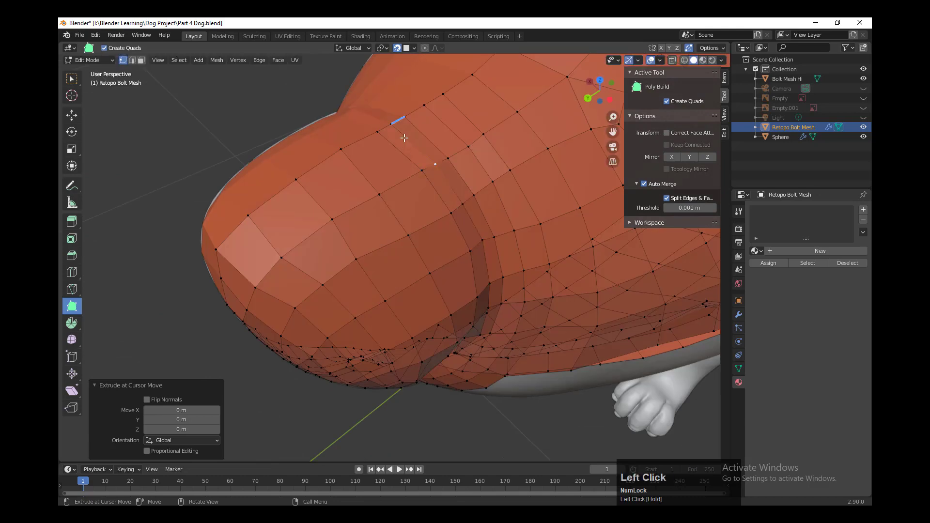
pyautogui.moveTo(412, 116); pyautogui.dragTo(414, 118)
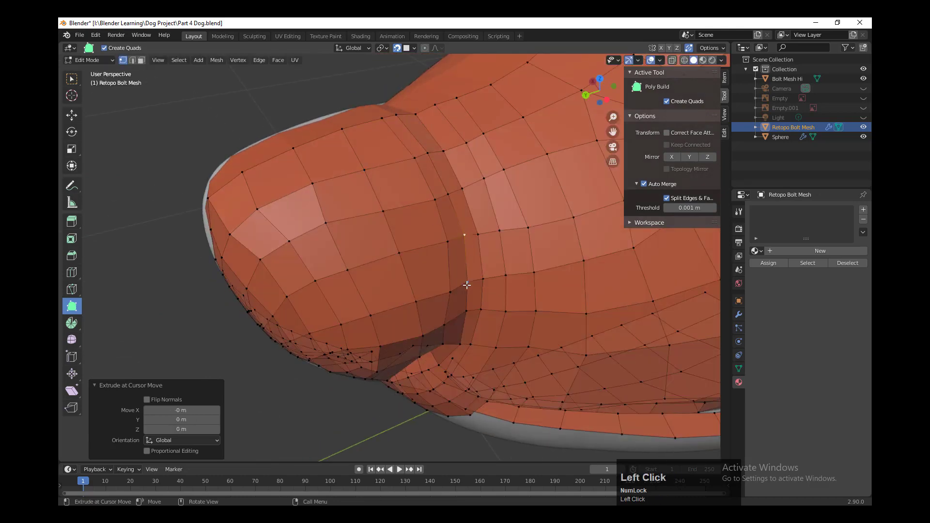
pyautogui.click(466, 285)
pyautogui.moveTo(467, 284); pyautogui.dragTo(450, 202, button='middle')
# Step: Refine the vertices at the lower end of the crease between the nostril wing and the muzzle
pyautogui.moveTo(447, 287); pyautogui.dragTo(447, 286)
pyautogui.moveTo(449, 285); pyautogui.dragTo(440, 235, button='middle')
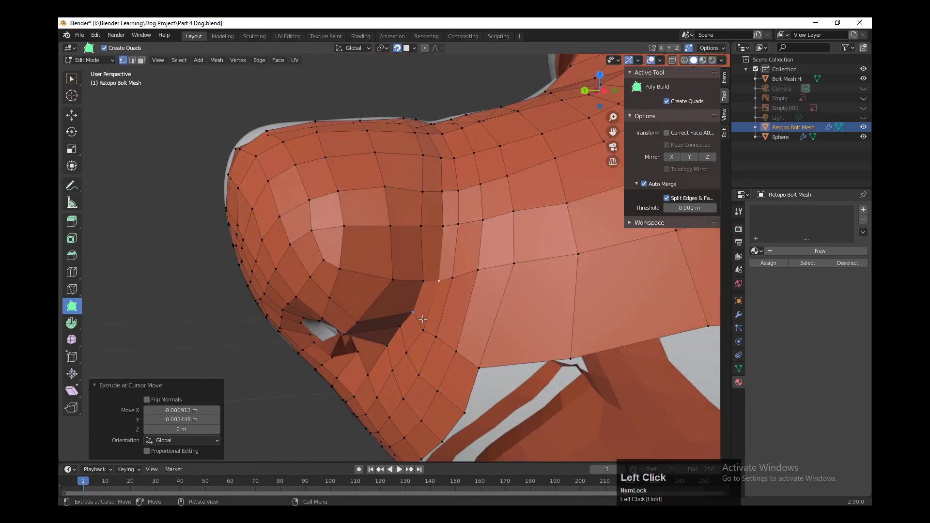
pyautogui.moveTo(424, 317); pyautogui.dragTo(421, 316)
pyautogui.moveTo(422, 316); pyautogui.dragTo(445, 295, button='middle')
pyautogui.click(439, 315)
pyautogui.moveTo(401, 280); pyautogui.dragTo(401, 279)
# Step: Reposition the muzzle vertices just behind the nostril crease to even out the quads
pyautogui.moveTo(401, 280); pyautogui.dragTo(506, 281, button='middle')
pyautogui.keyDown('shift'); pyautogui.moveTo(506, 281); pyautogui.dragTo(506, 349, button='middle'); pyautogui.keyUp('shift')
pyautogui.moveTo(526, 271); pyautogui.dragTo(545, 303)
pyautogui.moveTo(514, 296); pyautogui.dragTo(540, 317)
pyautogui.moveTo(546, 307); pyautogui.dragTo(517, 357)
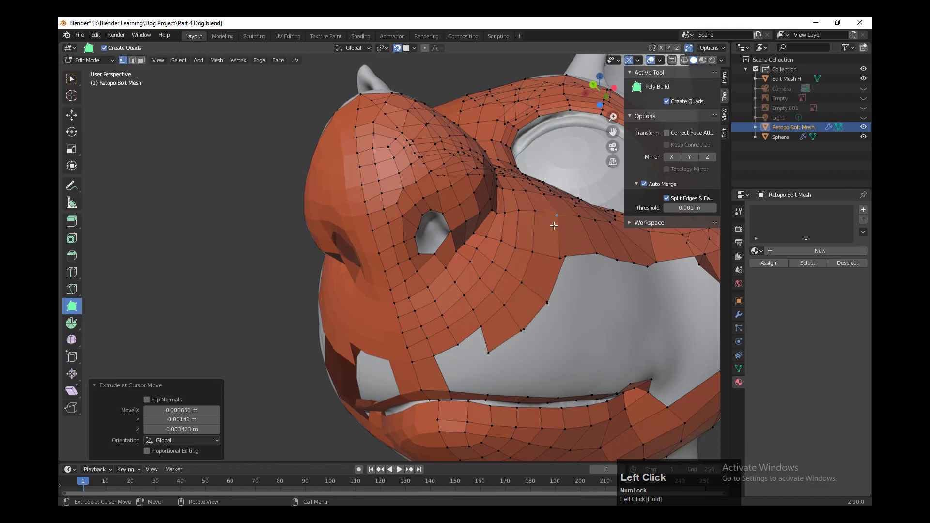
# Step: Adjust the vertices on the lower open edge of the muzzle, pulling them towards the strip above the upper lip
pyautogui.moveTo(531, 308); pyautogui.dragTo(514, 295, button='middle')
pyautogui.click(491, 345)
pyautogui.moveTo(495, 342); pyautogui.dragTo(497, 298, button='middle')
pyautogui.moveTo(495, 330); pyautogui.dragTo(504, 328)
pyautogui.moveTo(494, 316); pyautogui.dragTo(444, 358)
# Step: Try to insert an edge loop in the muzzle strip above the upper lip and move its vertices
pyautogui.hotkey('ctrl', 'r')
pyautogui.click(437, 358)
pyautogui.click(443, 357)
pyautogui.moveTo(443, 357); pyautogui.dragTo(447, 358)
pyautogui.scroll(2, 446, 357)
pyautogui.moveTo(446, 358); pyautogui.dragTo(465, 344, button='middle')
pyautogui.hotkey('ctrl', 'z')
pyautogui.hotkey('ctrl', 'z')
pyautogui.moveTo(486, 389); pyautogui.dragTo(518, 381)
pyautogui.hotkey('ctrl', 'z')
# Step: Adjust the vertices along the muzzle's open edge from below the nostril back towards the cheek
pyautogui.moveTo(509, 361); pyautogui.dragTo(509, 353)
pyautogui.moveTo(508, 352); pyautogui.dragTo(506, 344, button='middle')
pyautogui.moveTo(528, 377); pyautogui.dragTo(531, 374)
pyautogui.moveTo(599, 345); pyautogui.dragTo(565, 334, button='middle')
pyautogui.moveTo(576, 332); pyautogui.dragTo(580, 335)
pyautogui.moveTo(581, 336); pyautogui.dragTo(625, 334, button='middle')
pyautogui.moveTo(620, 336); pyautogui.dragTo(617, 341)
pyautogui.moveTo(652, 364); pyautogui.dragTo(668, 378, button='middle')
pyautogui.moveTo(619, 342); pyautogui.dragTo(613, 337)
# Step: Even out the vertices on the side of the muzzle between the nose crease and the open cheek edge
pyautogui.scroll(-1, 611, 330)
pyautogui.moveTo(612, 329); pyautogui.dragTo(614, 339, button='middle')
pyautogui.moveTo(604, 293); pyautogui.dragTo(596, 289)
pyautogui.moveTo(576, 287); pyautogui.dragTo(579, 296, button='middle')
pyautogui.moveTo(597, 262); pyautogui.dragTo(601, 273)
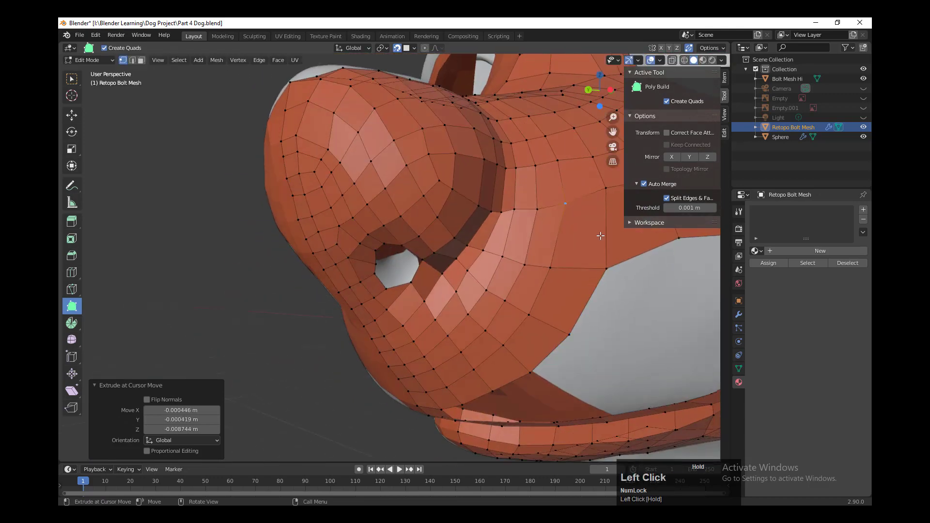
pyautogui.scroll(-3, 601, 236)
pyautogui.moveTo(600, 236); pyautogui.dragTo(589, 245, button='middle')
pyautogui.moveTo(517, 236); pyautogui.dragTo(517, 250)
pyautogui.moveTo(570, 229); pyautogui.dragTo(569, 232)
pyautogui.scroll(-3, 558, 237)
pyautogui.moveTo(509, 255); pyautogui.dragTo(514, 261)
# Step: Set the Auto Merge threshold to 0.01 m and fit the lower muzzle vertices to the strip above the upper lip
pyautogui.scroll(2, 508, 291)
pyautogui.moveTo(504, 397); pyautogui.dragTo(477, 350, button='middle')
pyautogui.moveTo(441, 328); pyautogui.dragTo(472, 325)
pyautogui.scroll(3, 524, 348)
pyautogui.moveTo(558, 364); pyautogui.dragTo(545, 354, button='middle')
pyautogui.click(688, 207)
pyautogui.write('0.01')
pyautogui.press('Return')
pyautogui.moveTo(480, 343); pyautogui.dragTo(483, 344)
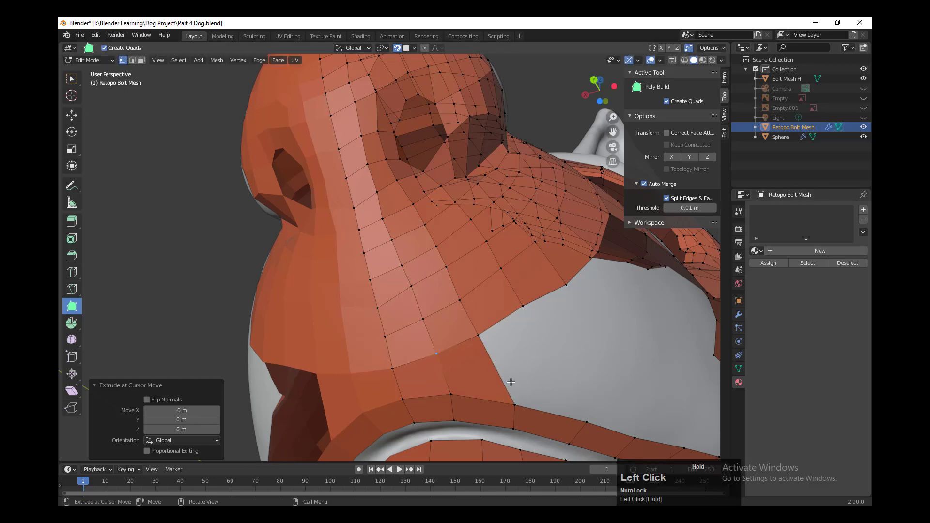
# Step: Reposition the vertices along the upper edge of the lip strip below the nose
pyautogui.moveTo(510, 382); pyautogui.dragTo(505, 362, button='middle')
pyautogui.moveTo(458, 344); pyautogui.dragTo(455, 339)
pyautogui.moveTo(532, 357); pyautogui.dragTo(526, 353)
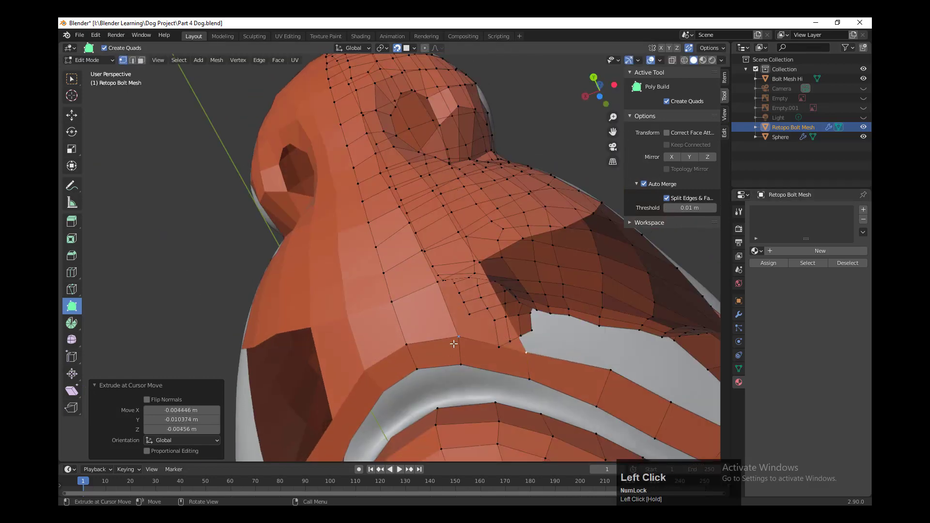
pyautogui.moveTo(456, 340); pyautogui.dragTo(456, 343)
pyautogui.moveTo(610, 371); pyautogui.dragTo(607, 379)
# Step: Insert an edge loop between the muzzle and the upper lip and adjust the neighbouring vertices
pyautogui.moveTo(533, 359); pyautogui.dragTo(476, 382, button='middle')
pyautogui.hotkey('ctrl', 'r')
pyautogui.click(475, 378)
pyautogui.click(477, 377)
pyautogui.moveTo(408, 385); pyautogui.dragTo(409, 388)
pyautogui.moveTo(502, 375); pyautogui.dragTo(498, 367)
pyautogui.moveTo(504, 363); pyautogui.dragTo(495, 366, button='middle')
# Step: Extend new quads from the muzzle's open edge and join them down to the upper lip strip
pyautogui.moveTo(493, 350); pyautogui.dragTo(537, 321)
pyautogui.moveTo(509, 387); pyautogui.dragTo(554, 359)
pyautogui.moveTo(555, 359); pyautogui.dragTo(559, 339, button='middle')
pyautogui.moveTo(560, 336); pyautogui.dragTo(602, 393)
pyautogui.moveTo(526, 288); pyautogui.dragTo(539, 312)
pyautogui.moveTo(538, 315); pyautogui.dragTo(530, 335, button='middle')
pyautogui.moveTo(398, 375); pyautogui.dragTo(388, 338)
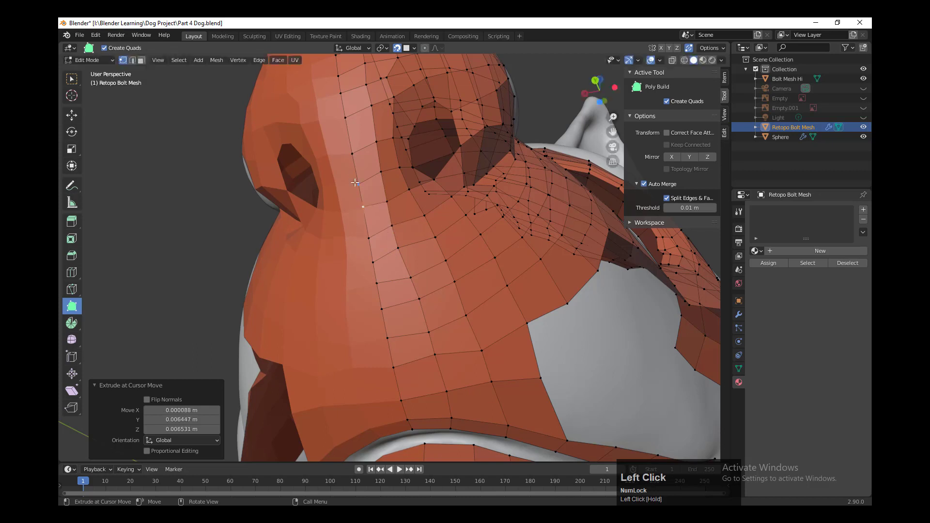
# Step: Nudge the muzzle vertices below the nostril to even out the rows, undoing the last move
pyautogui.moveTo(421, 327); pyautogui.dragTo(422, 325)
pyautogui.moveTo(466, 315); pyautogui.dragTo(469, 309)
pyautogui.moveTo(470, 308); pyautogui.dragTo(471, 300, button='middle')
pyautogui.moveTo(481, 332); pyautogui.dragTo(479, 321)
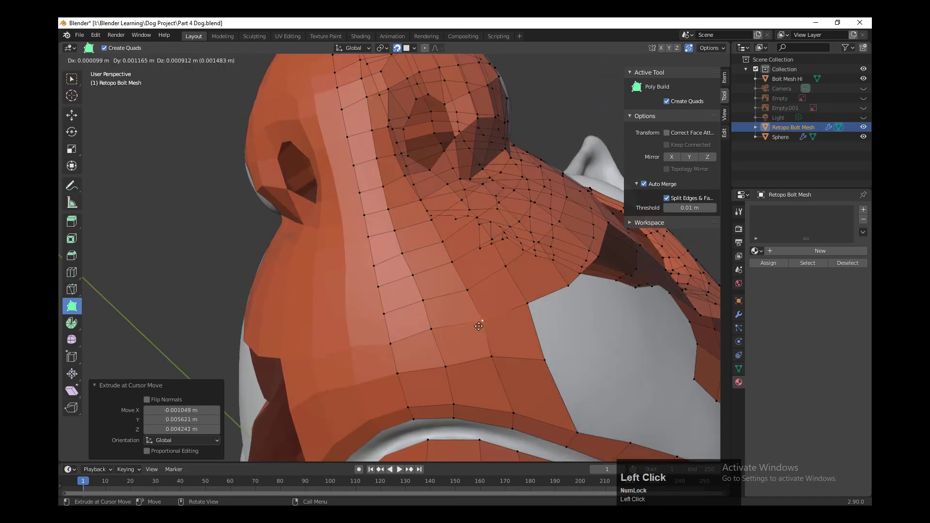
pyautogui.hotkey('ctrl', 'z')
# Step: Align the row of vertices just above the upper lip with the curve of the mouth
pyautogui.moveTo(416, 392); pyautogui.dragTo(448, 374)
pyautogui.moveTo(493, 362); pyautogui.dragTo(495, 374)
pyautogui.moveTo(544, 360); pyautogui.dragTo(555, 385)
pyautogui.keyDown('ctrl'); pyautogui.click(498, 344); pyautogui.keyUp('ctrl')
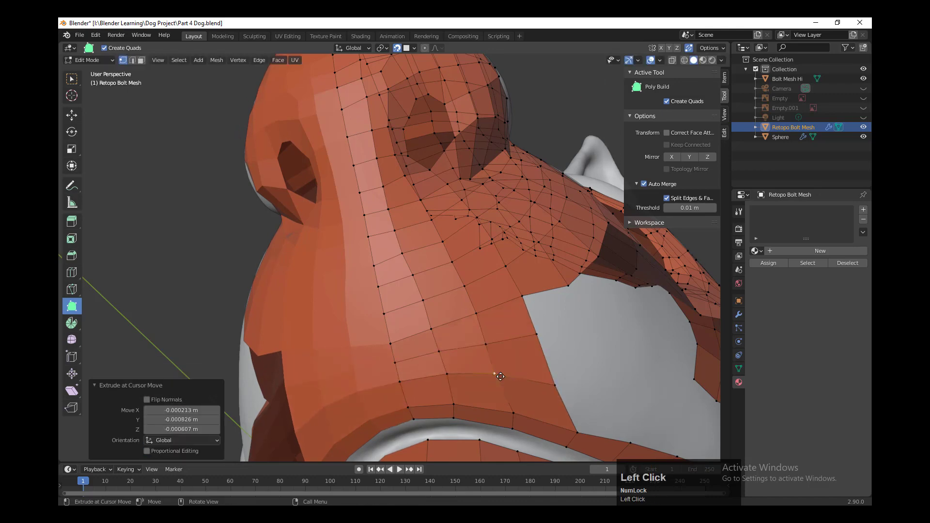
pyautogui.moveTo(491, 353); pyautogui.dragTo(491, 352)
# Step: Refine the vertices on the muzzle's open edge between the nostril side and the upper lip
pyautogui.moveTo(491, 351); pyautogui.dragTo(469, 291, button='middle')
pyautogui.moveTo(469, 283); pyautogui.dragTo(474, 275)
pyautogui.moveTo(474, 274); pyautogui.dragTo(502, 321, button='middle')
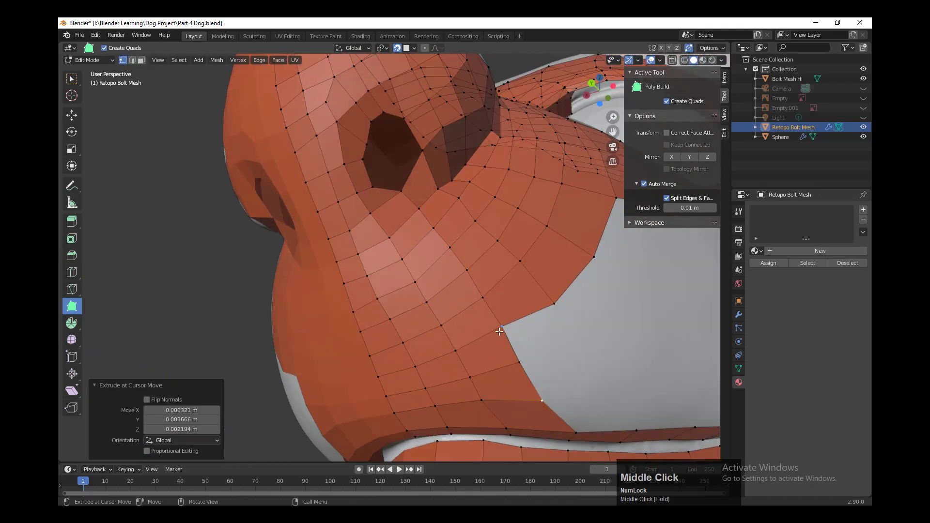
pyautogui.moveTo(504, 326); pyautogui.dragTo(504, 333)
pyautogui.moveTo(556, 299); pyautogui.dragTo(556, 296)
# Step: Add another column of quads along the muzzle's open edge and connect it down to the upper lip
pyautogui.moveTo(516, 345); pyautogui.dragTo(567, 310)
pyautogui.moveTo(567, 310); pyautogui.dragTo(552, 302, button='middle')
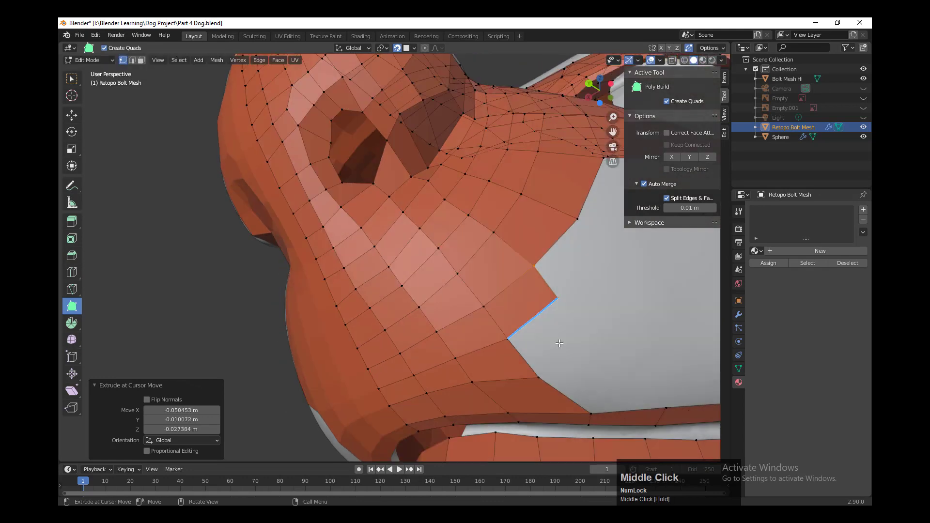
pyautogui.moveTo(545, 353); pyautogui.dragTo(594, 313)
pyautogui.moveTo(588, 349); pyautogui.dragTo(588, 348)
pyautogui.moveTo(588, 348); pyautogui.dragTo(577, 329, button='middle')
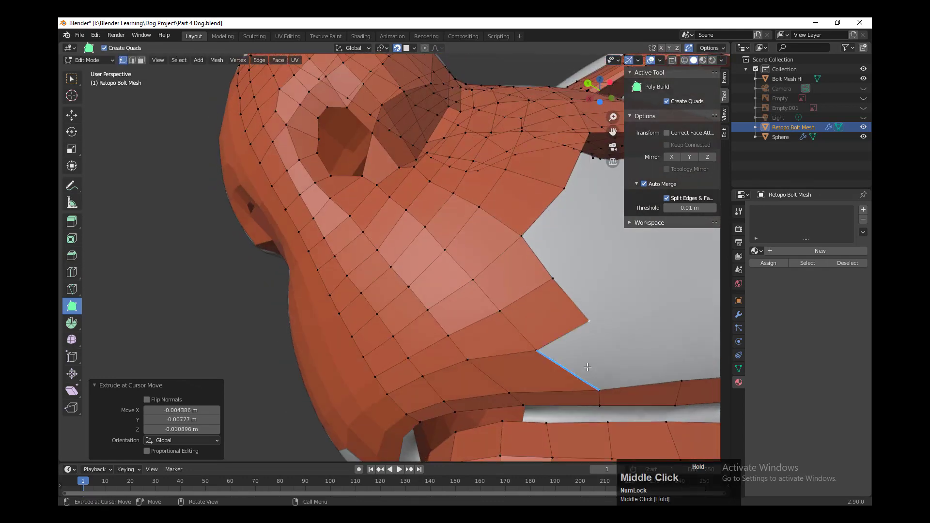
pyautogui.moveTo(574, 370); pyautogui.dragTo(633, 334)
pyautogui.moveTo(633, 334); pyautogui.dragTo(639, 305, button='middle')
pyautogui.moveTo(644, 307); pyautogui.dragTo(685, 316)
pyautogui.moveTo(686, 316); pyautogui.dragTo(581, 348, button='middle')
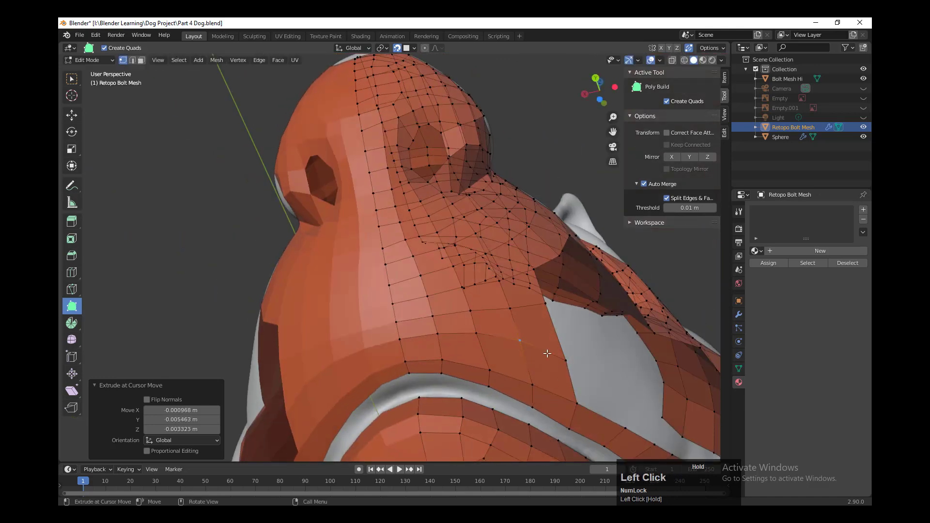
# Step: Extrude two more quads from the muzzle's open edge towards the cheek and adjust the surrounding vertices
pyautogui.moveTo(547, 353); pyautogui.dragTo(537, 350)
pyautogui.moveTo(547, 327); pyautogui.dragTo(533, 339, button='middle')
pyautogui.moveTo(536, 326); pyautogui.dragTo(579, 330)
pyautogui.moveTo(579, 330); pyautogui.dragTo(554, 340, button='middle')
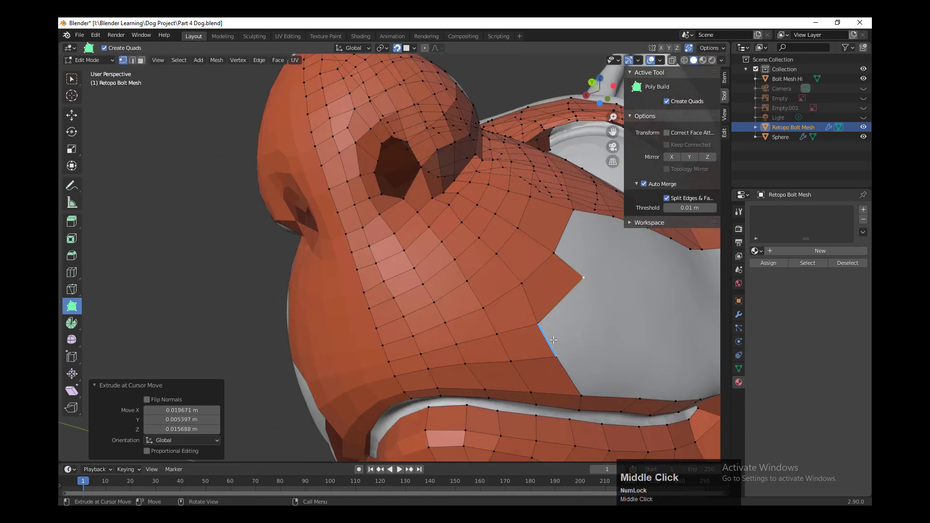
pyautogui.moveTo(548, 342); pyautogui.dragTo(590, 295)
pyautogui.moveTo(590, 295); pyautogui.dragTo(571, 289, button='middle')
pyautogui.moveTo(571, 290); pyautogui.dragTo(568, 288)
pyautogui.moveTo(551, 362); pyautogui.dragTo(550, 361)
pyautogui.moveTo(549, 361); pyautogui.dragTo(542, 376, button='middle')
pyautogui.moveTo(589, 348); pyautogui.dragTo(598, 353)
# Step: Extend large quads along the muzzle's open edge up to the mesh below the eye, hiding the sidebar
pyautogui.moveTo(553, 303); pyautogui.dragTo(591, 231)
pyautogui.moveTo(590, 230); pyautogui.dragTo(602, 349, button='middle')
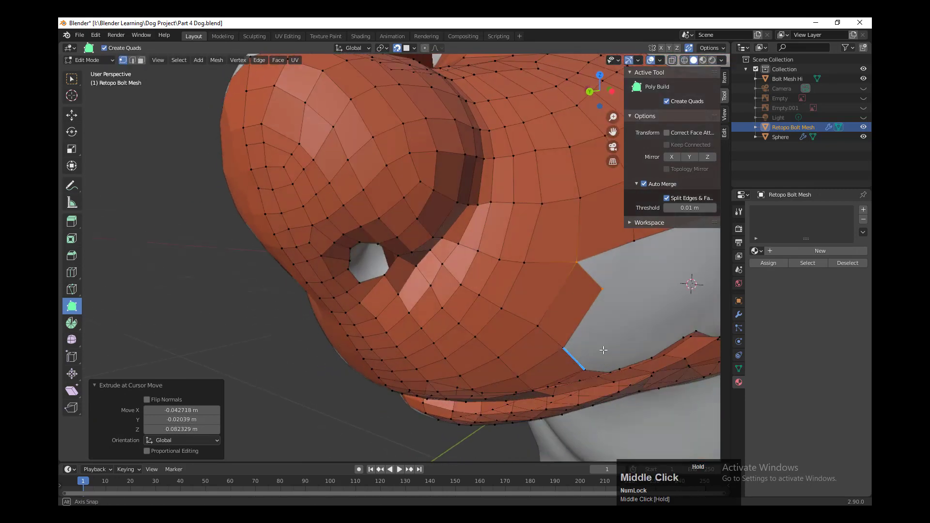
pyautogui.moveTo(589, 334); pyautogui.dragTo(620, 267)
pyautogui.moveTo(615, 286); pyautogui.dragTo(596, 242, button='middle')
pyautogui.moveTo(589, 291); pyautogui.dragTo(628, 262)
pyautogui.moveTo(625, 272); pyautogui.dragTo(625, 303, button='middle')
pyautogui.press('n')
pyautogui.moveTo(443, 295); pyautogui.dragTo(457, 254)
pyautogui.moveTo(473, 330); pyautogui.dragTo(481, 313)
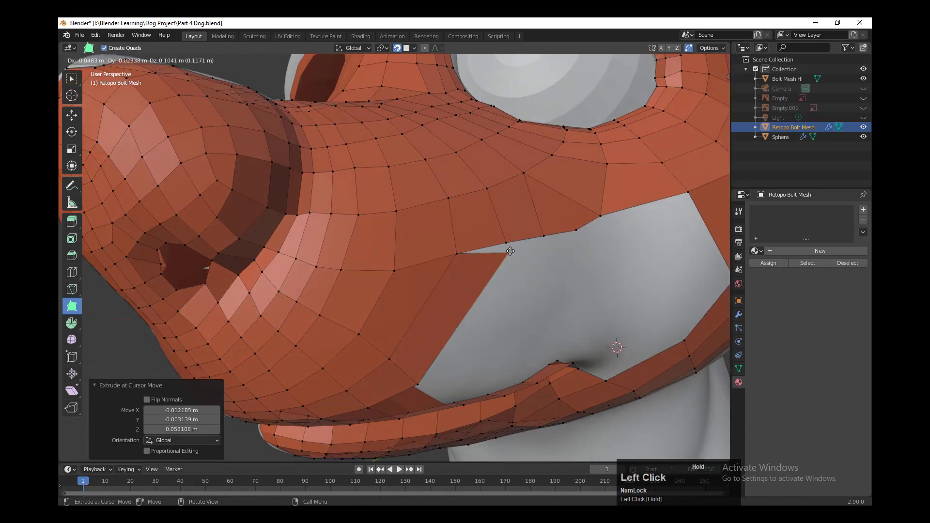
# Step: Insert an edge loop from the nose across the side of the muzzle and reposition its nearby vertices
pyautogui.moveTo(481, 314); pyautogui.dragTo(460, 311, button='middle')
pyautogui.hotkey('ctrl', 'r')
pyautogui.click(436, 286)
pyautogui.click(436, 287)
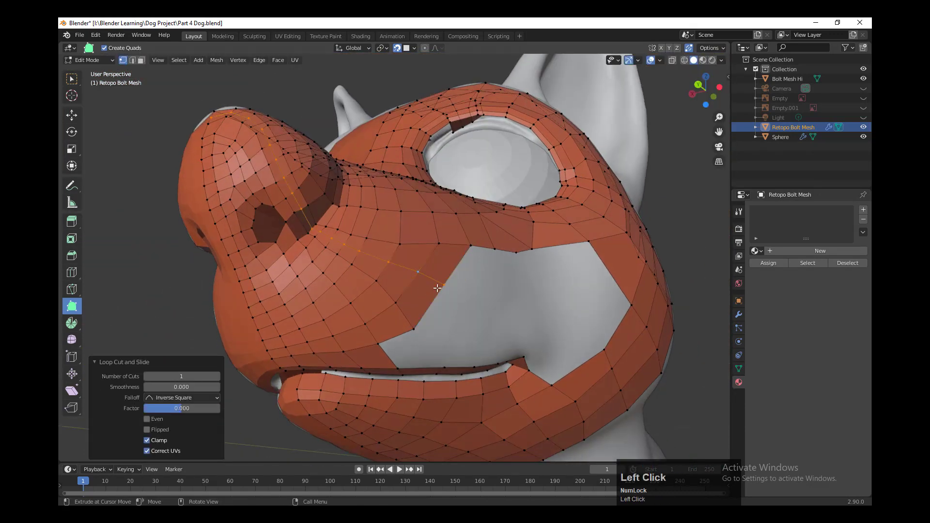
pyautogui.moveTo(418, 274); pyautogui.dragTo(421, 280)
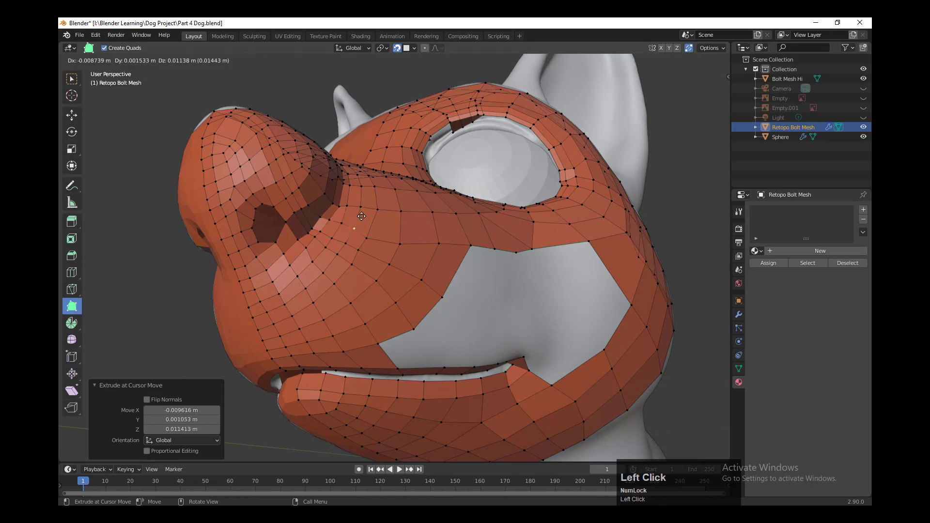
pyautogui.moveTo(455, 233); pyautogui.dragTo(480, 250, button='middle')
pyautogui.moveTo(499, 243); pyautogui.dragTo(493, 231)
# Step: Adjust the vertices along the upper edge of the cheek opening below the eye
pyautogui.moveTo(428, 290); pyautogui.dragTo(425, 303, button='middle')
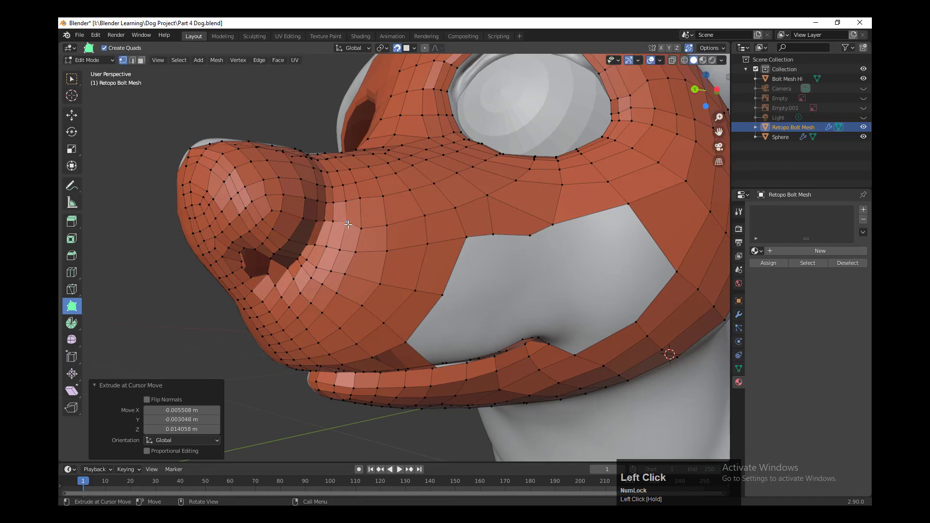
pyautogui.moveTo(462, 254); pyautogui.dragTo(462, 254)
pyautogui.moveTo(459, 292)
pyautogui.mouseDown(button='middle')
pyautogui.moveTo(473, 297)
pyautogui.moveTo(456, 286)
pyautogui.mouseUp(button='middle')
pyautogui.moveTo(580, 214); pyautogui.dragTo(589, 212)
pyautogui.moveTo(540, 229); pyautogui.dragTo(545, 232)
# Step: Extrude quads into the top front corner of the cheek opening and reposition their vertices
pyautogui.moveTo(486, 266); pyautogui.dragTo(498, 289)
pyautogui.moveTo(498, 288); pyautogui.dragTo(496, 266, button='middle')
pyautogui.moveTo(472, 265); pyautogui.dragTo(443, 284)
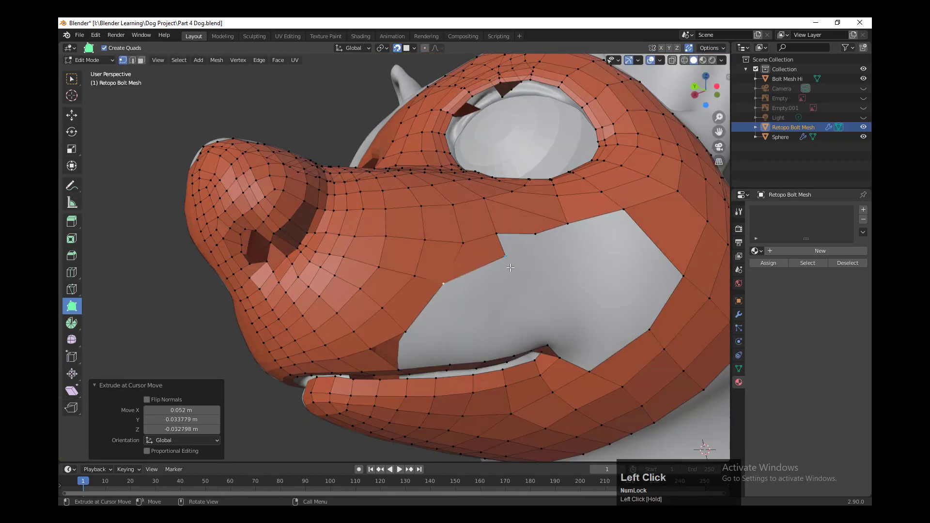
pyautogui.moveTo(504, 264); pyautogui.dragTo(493, 295)
pyautogui.moveTo(495, 238); pyautogui.dragTo(497, 246)
pyautogui.moveTo(509, 295); pyautogui.dragTo(503, 290)
# Step: Fill the front of the cheek opening with quads down to the upper lip near the mouth corner
pyautogui.moveTo(394, 333); pyautogui.dragTo(408, 321, button='middle')
pyautogui.moveTo(408, 320); pyautogui.dragTo(424, 306)
pyautogui.moveTo(424, 306); pyautogui.dragTo(417, 286, button='middle')
pyautogui.moveTo(407, 318); pyautogui.dragTo(451, 339)
pyautogui.moveTo(466, 358); pyautogui.dragTo(477, 350, button='middle')
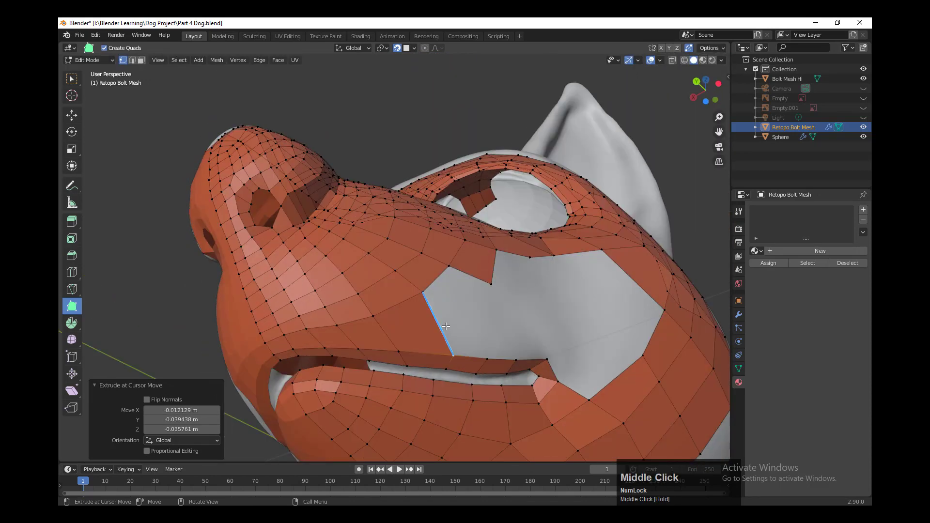
pyautogui.moveTo(477, 349); pyautogui.dragTo(482, 351)
pyautogui.moveTo(477, 284); pyautogui.dragTo(508, 315)
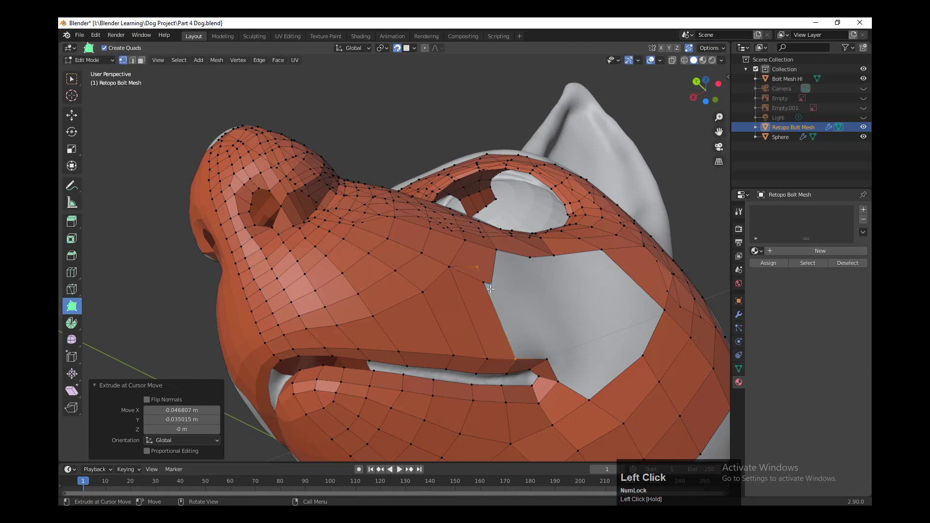
# Step: Insert an edge loop along the side of the muzzle just above the upper lip
pyautogui.moveTo(470, 302); pyautogui.dragTo(556, 324, button='middle')
pyautogui.moveTo(559, 320); pyautogui.dragTo(585, 318)
pyautogui.moveTo(586, 318); pyautogui.dragTo(534, 328, button='middle')
pyautogui.moveTo(491, 366); pyautogui.dragTo(445, 371, button='middle')
pyautogui.hotkey('ctrl', 'r')
pyautogui.click(510, 332)
pyautogui.click(511, 333)
pyautogui.click(538, 328)
# Step: Reposition vertices on the row above the upper lip, from the muzzle front back to the cheek opening
pyautogui.moveTo(539, 340); pyautogui.dragTo(504, 312, button='middle')
pyautogui.moveTo(292, 326); pyautogui.dragTo(291, 323)
pyautogui.moveTo(256, 329); pyautogui.dragTo(255, 329)
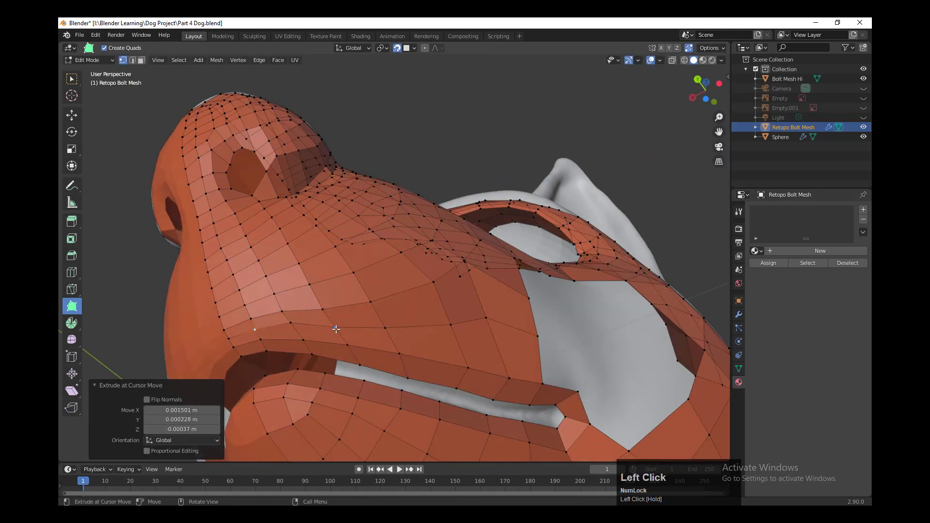
pyautogui.moveTo(497, 331); pyautogui.dragTo(498, 332)
pyautogui.moveTo(539, 335); pyautogui.dragTo(537, 305, button='middle')
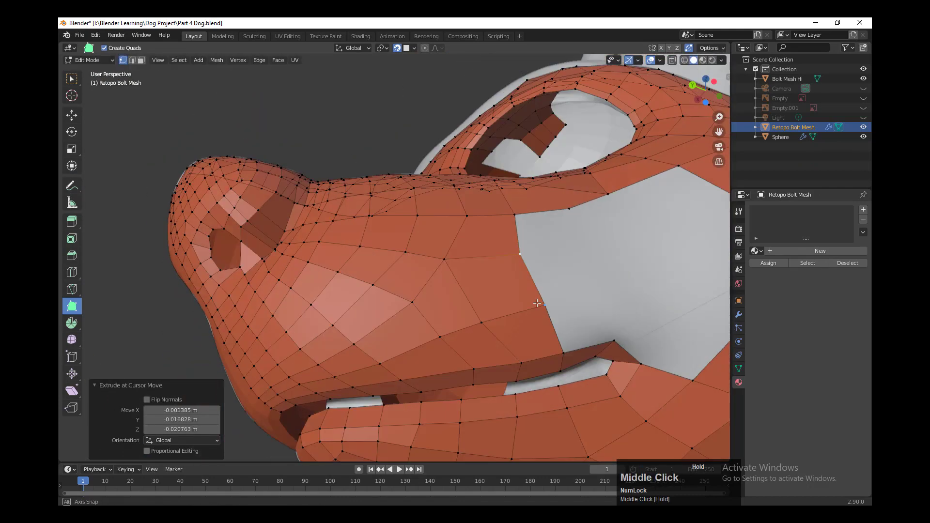
# Step: Extrude a column of quads backward from the front edge of the cheek opening
pyautogui.moveTo(562, 325); pyautogui.dragTo(612, 311)
pyautogui.moveTo(552, 278); pyautogui.dragTo(600, 265)
pyautogui.moveTo(526, 232); pyautogui.dragTo(575, 223)
pyautogui.moveTo(576, 222); pyautogui.dragTo(617, 309, button='middle')
pyautogui.moveTo(573, 270); pyautogui.dragTo(577, 282)
pyautogui.moveTo(577, 281); pyautogui.dragTo(580, 275, button='middle')
# Step: Reposition the new column's vertices from the middle of the cheek opening down to the mouth corner
pyautogui.moveTo(579, 257); pyautogui.dragTo(629, 233)
pyautogui.moveTo(629, 233); pyautogui.dragTo(601, 276, button='middle')
pyautogui.moveTo(586, 297); pyautogui.dragTo(625, 282)
pyautogui.moveTo(625, 310)
pyautogui.mouseDown(button='middle')
pyautogui.moveTo(627, 322)
pyautogui.moveTo(625, 313)
pyautogui.mouseUp(button='middle')
pyautogui.moveTo(622, 310); pyautogui.dragTo(652, 314)
pyautogui.moveTo(647, 310); pyautogui.dragTo(640, 298, button='middle')
pyautogui.moveTo(635, 305); pyautogui.dragTo(675, 300)
# Step: Even out the vertices on the underside of the jaw below the mouth corner
pyautogui.scroll(-1, 651, 356)
pyautogui.moveTo(675, 301); pyautogui.dragTo(569, 331, button='middle')
pyautogui.moveTo(460, 364); pyautogui.dragTo(478, 364)
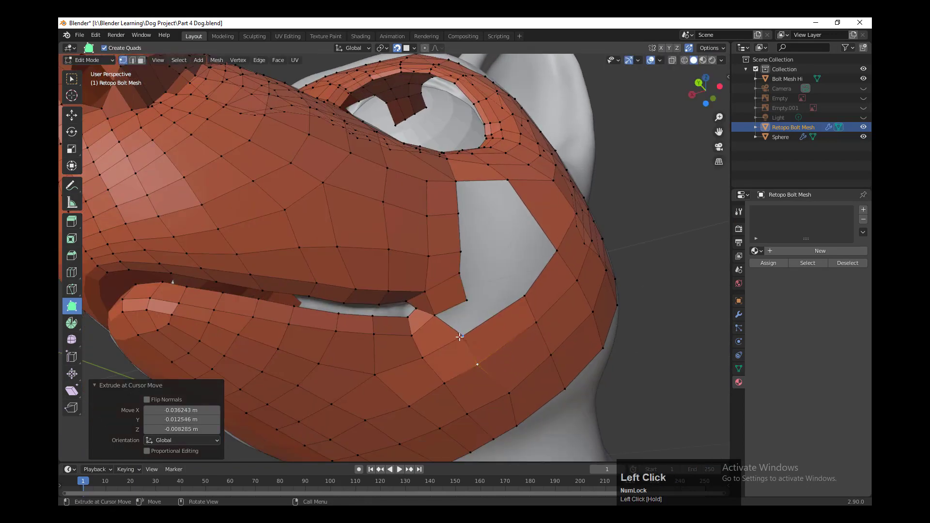
pyautogui.moveTo(451, 426); pyautogui.dragTo(399, 323, button='middle')
pyautogui.moveTo(398, 323); pyautogui.dragTo(402, 331)
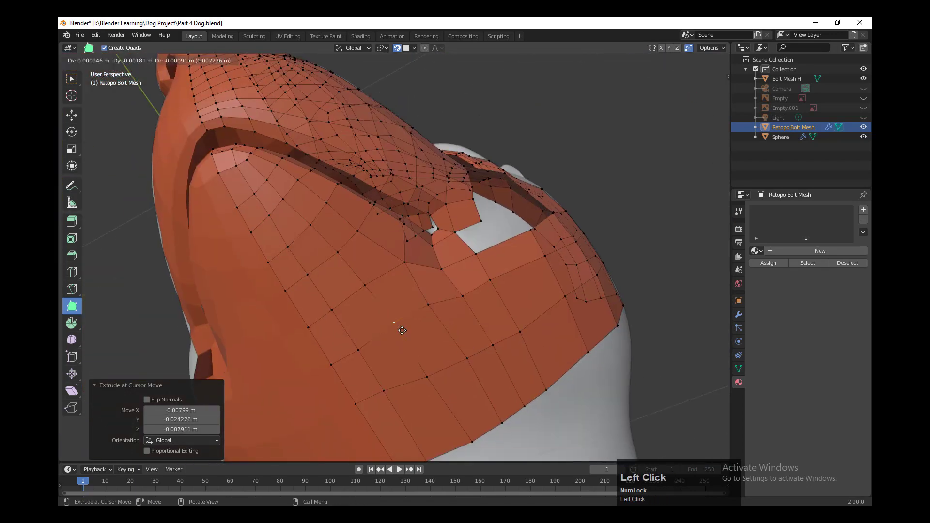
pyautogui.moveTo(526, 370); pyautogui.dragTo(528, 296, button='middle')
pyautogui.moveTo(596, 334); pyautogui.dragTo(600, 328)
# Step: Reposition vertices on the rear jaw, below and behind the cheek opening
pyautogui.moveTo(589, 314); pyautogui.dragTo(562, 271, button='middle')
pyautogui.moveTo(563, 249); pyautogui.dragTo(558, 246)
pyautogui.moveTo(542, 253); pyautogui.dragTo(571, 208, button='middle')
pyautogui.moveTo(575, 199); pyautogui.dragTo(576, 181)
pyautogui.moveTo(636, 242); pyautogui.dragTo(642, 223)
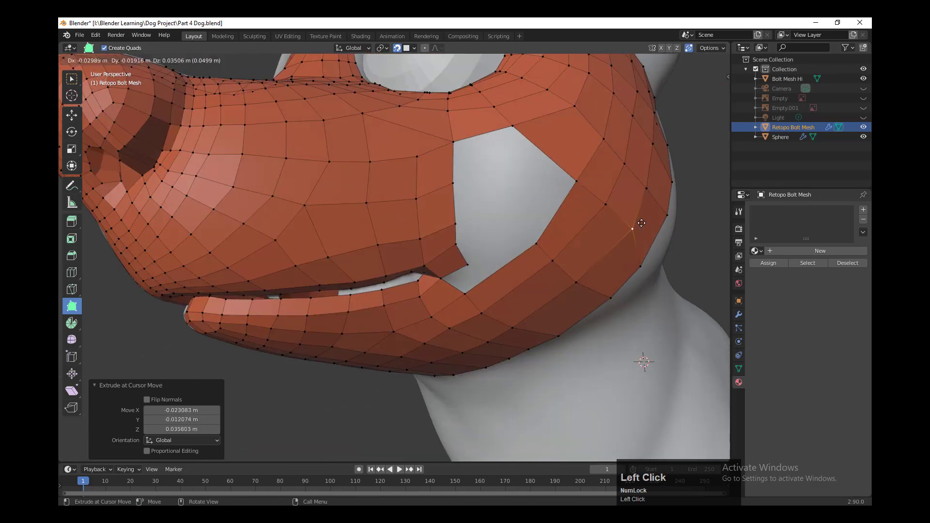
pyautogui.moveTo(649, 246); pyautogui.dragTo(641, 252, button='middle')
pyautogui.moveTo(612, 298); pyautogui.dragTo(617, 300)
# Step: Insert an edge loop across the band of jaw quads just below the cheek opening
pyautogui.moveTo(520, 264)
pyautogui.mouseDown(button='middle')
pyautogui.moveTo(525, 289)
pyautogui.moveTo(529, 281)
pyautogui.mouseUp(button='middle')
pyautogui.hotkey('ctrl', 'r')
pyautogui.click(531, 293)
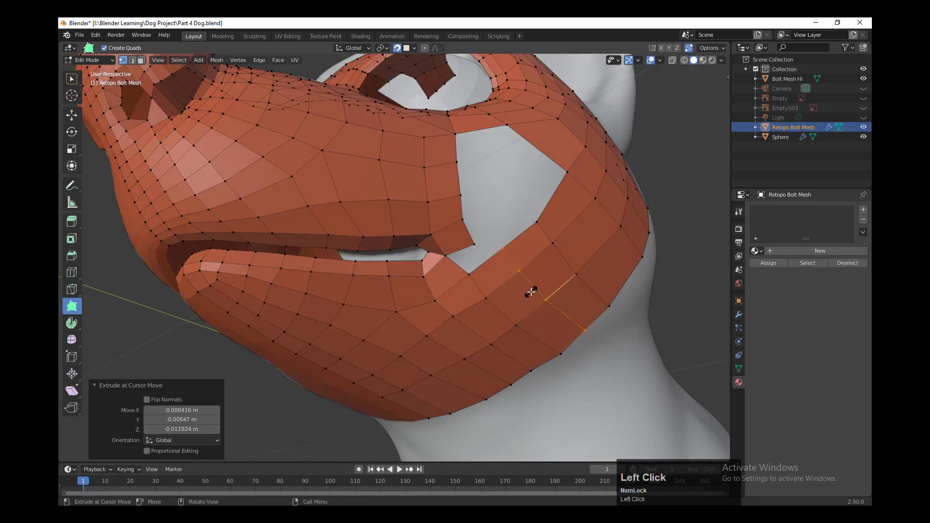
pyautogui.click(532, 292)
pyautogui.moveTo(572, 252); pyautogui.dragTo(592, 228, button='middle')
pyautogui.moveTo(592, 226); pyautogui.dragTo(625, 263)
pyautogui.hotkey('ctrl', 'z')
pyautogui.hotkey('ctrl', 'z')
# Step: Reposition the vertices beside the new edge loop below and behind the cheek opening
pyautogui.moveTo(629, 212); pyautogui.dragTo(628, 212)
pyautogui.moveTo(545, 235); pyautogui.dragTo(557, 235, button='middle')
pyautogui.moveTo(517, 269); pyautogui.dragTo(522, 271)
pyautogui.moveTo(552, 291); pyautogui.dragTo(557, 291)
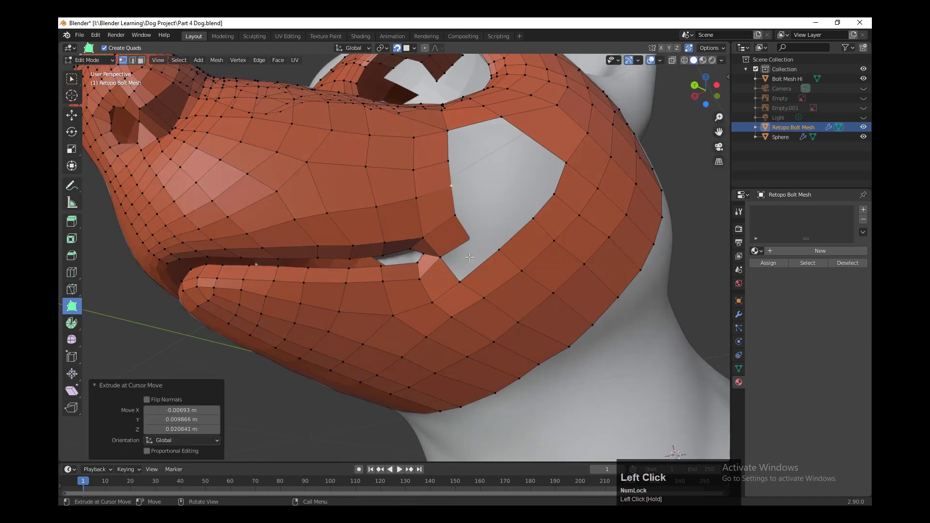
# Step: Close the gap behind the mouth corner with a quad joining both lips, and reposition the jaw vertices beside it
pyautogui.moveTo(470, 257); pyautogui.dragTo(451, 236)
pyautogui.moveTo(470, 239); pyautogui.dragTo(469, 239)
pyautogui.scroll(4, 447, 253)
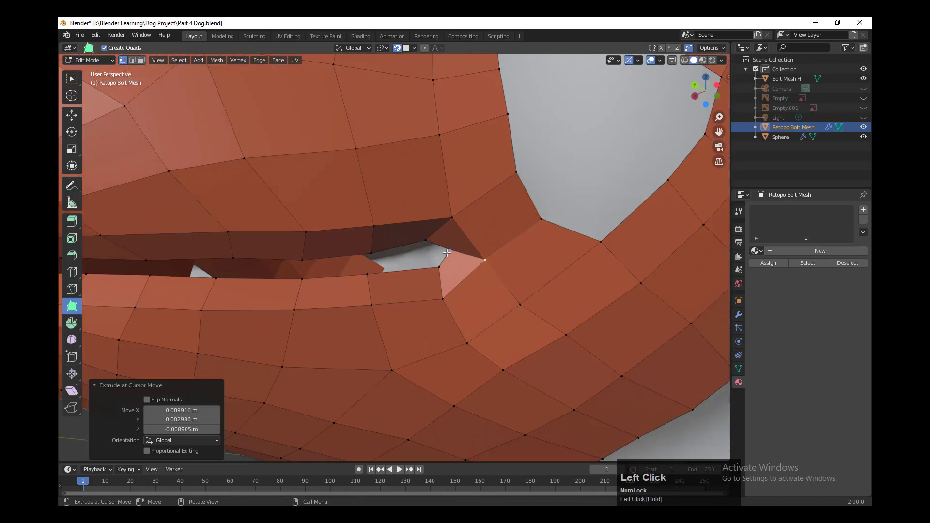
pyautogui.moveTo(524, 307); pyautogui.dragTo(532, 300)
pyautogui.moveTo(561, 336); pyautogui.dragTo(472, 312, button='middle')
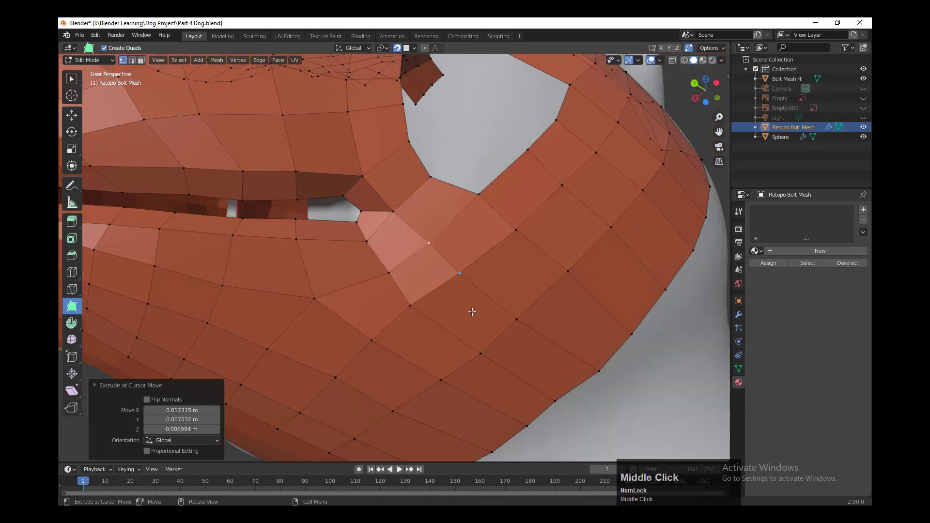
pyautogui.moveTo(517, 320); pyautogui.dragTo(528, 320)
# Step: Extrude quads into the upper front part of the cheek opening and reposition their vertices
pyautogui.scroll(-3, 527, 321)
pyautogui.moveTo(527, 320); pyautogui.dragTo(509, 388, button='middle')
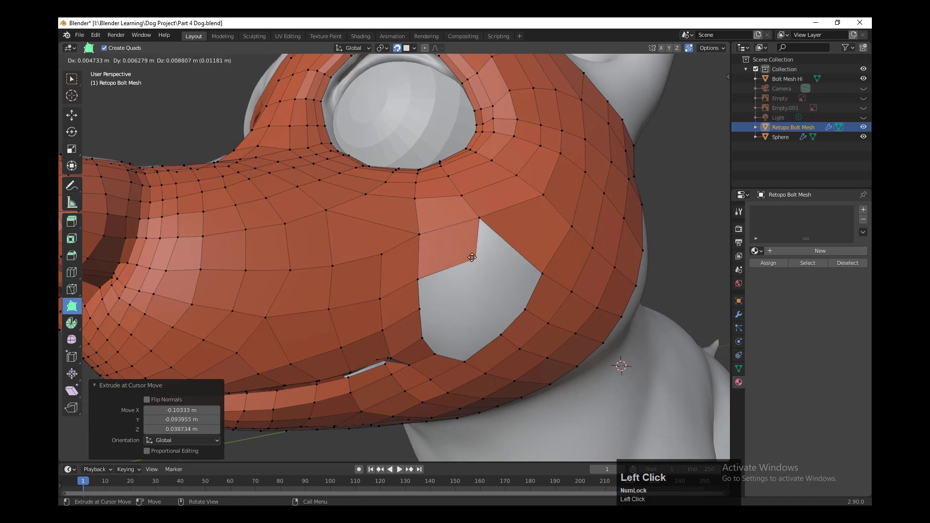
pyautogui.moveTo(489, 261); pyautogui.dragTo(489, 260)
pyautogui.moveTo(489, 260); pyautogui.dragTo(441, 281, button='middle')
pyautogui.moveTo(449, 311); pyautogui.dragTo(510, 300)
pyautogui.moveTo(509, 300); pyautogui.dragTo(506, 324, button='middle')
pyautogui.moveTo(469, 236); pyautogui.dragTo(467, 216)
# Step: Insert an edge loop beside the outer eye corner and reposition the nearby temple vertices
pyautogui.moveTo(467, 216); pyautogui.dragTo(515, 271, button='middle')
pyautogui.scroll(-1, 534, 332)
pyautogui.moveTo(515, 272); pyautogui.dragTo(513, 269)
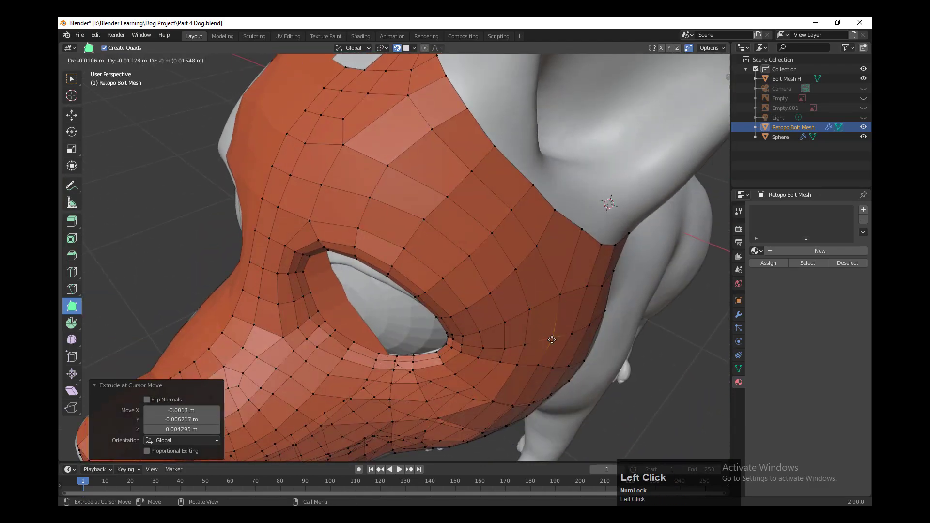
pyautogui.moveTo(552, 339); pyautogui.dragTo(550, 342)
pyautogui.moveTo(535, 380); pyautogui.dragTo(499, 347, button='middle')
pyautogui.hotkey('ctrl', 'r')
pyautogui.click(509, 372)
pyautogui.click(513, 375)
pyautogui.moveTo(499, 347); pyautogui.dragTo(487, 329)
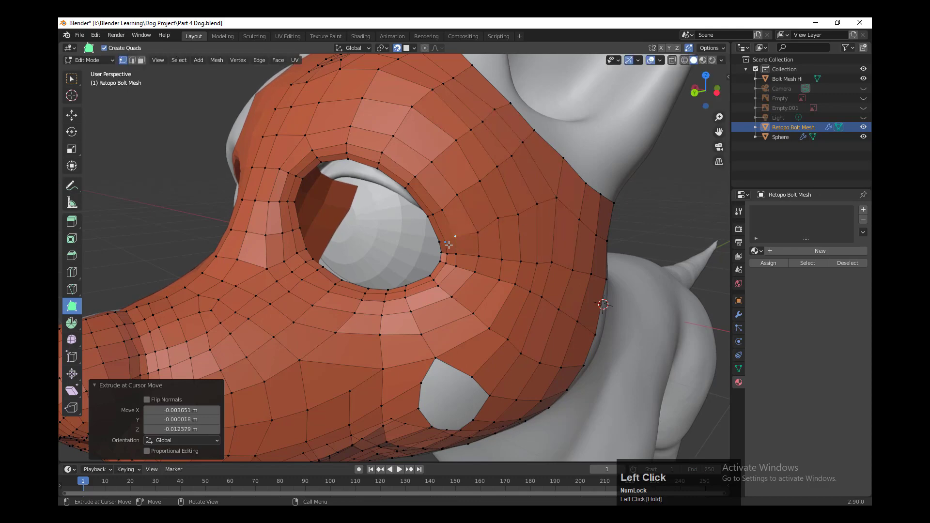
# Step: Reposition vertices around the outer eye corner and the side of the face behind it
pyautogui.moveTo(449, 244); pyautogui.dragTo(477, 248, button='middle')
pyautogui.scroll(2, 477, 248)
pyautogui.keyDown('shift'); pyautogui.moveTo(478, 248); pyautogui.dragTo(412, 286, button='middle'); pyautogui.keyUp('shift')
pyautogui.scroll(3, 428, 307)
pyautogui.moveTo(461, 284); pyautogui.dragTo(472, 253)
pyautogui.moveTo(472, 254); pyautogui.dragTo(506, 256, button='middle')
pyautogui.moveTo(506, 256); pyautogui.dragTo(506, 256)
pyautogui.moveTo(554, 218); pyautogui.dragTo(557, 214)
pyautogui.scroll(-3, 554, 218)
pyautogui.moveTo(554, 218); pyautogui.dragTo(477, 249, button='middle')
pyautogui.moveTo(469, 234); pyautogui.dragTo(466, 230)
pyautogui.moveTo(417, 249); pyautogui.dragTo(415, 245)
# Step: Extrude quads into the lower front part of the cheek opening and adjust the vertices near the mouth corner
pyautogui.scroll(2, 459, 314)
pyautogui.moveTo(492, 364); pyautogui.dragTo(407, 304, button='middle')
pyautogui.moveTo(430, 312); pyautogui.dragTo(450, 309)
pyautogui.moveTo(483, 277); pyautogui.dragTo(485, 278)
pyautogui.moveTo(479, 361); pyautogui.dragTo(483, 343, button='middle')
pyautogui.moveTo(431, 325); pyautogui.dragTo(404, 363)
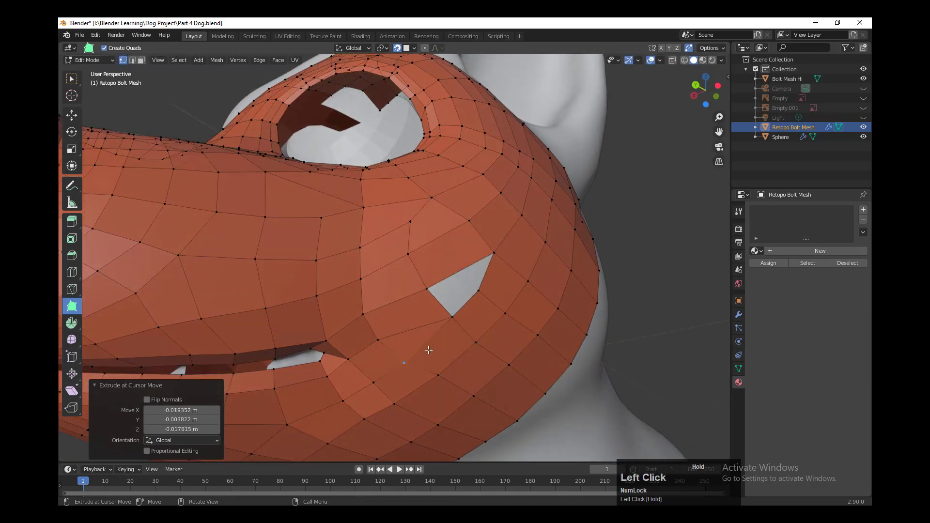
# Step: Knife a new edge from the small cheek hole toward the mouth corner and fill the hole with a face
pyautogui.moveTo(428, 349); pyautogui.dragTo(536, 345, button='middle')
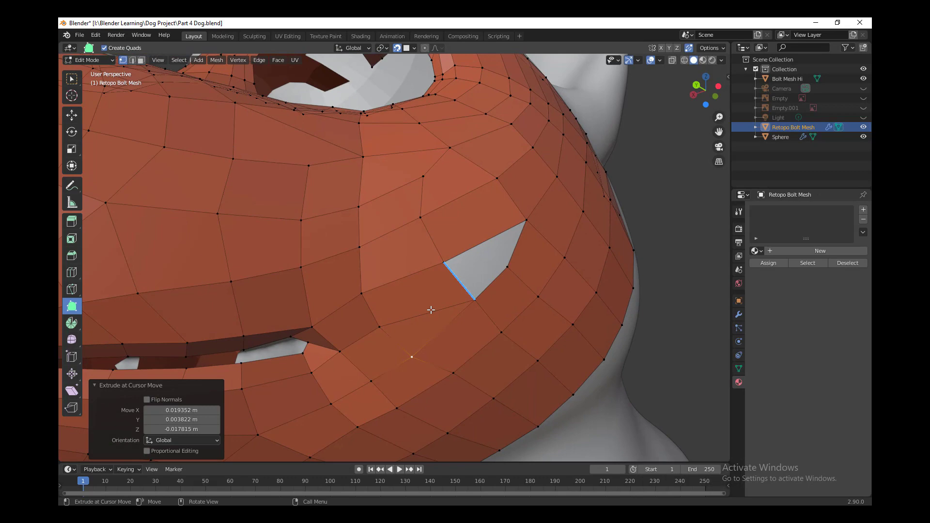
pyautogui.press('k')
pyautogui.press('Return')
pyautogui.moveTo(460, 280)
pyautogui.mouseDown(button='middle')
pyautogui.moveTo(493, 311)
pyautogui.moveTo(476, 274)
pyautogui.mouseUp(button='middle')
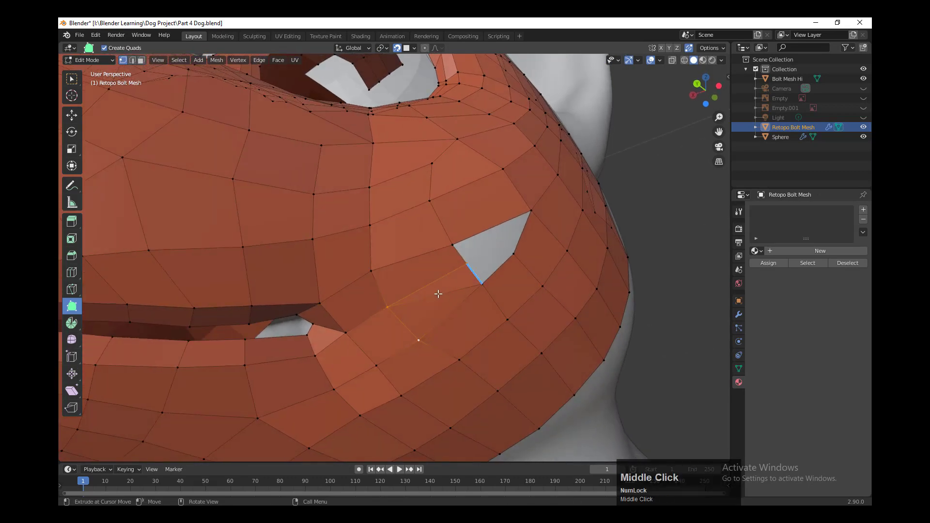
pyautogui.click(433, 309)
pyautogui.moveTo(433, 309); pyautogui.dragTo(484, 248, button='middle')
pyautogui.moveTo(488, 246); pyautogui.dragTo(461, 276)
pyautogui.moveTo(460, 277); pyautogui.dragTo(492, 276, button='middle')
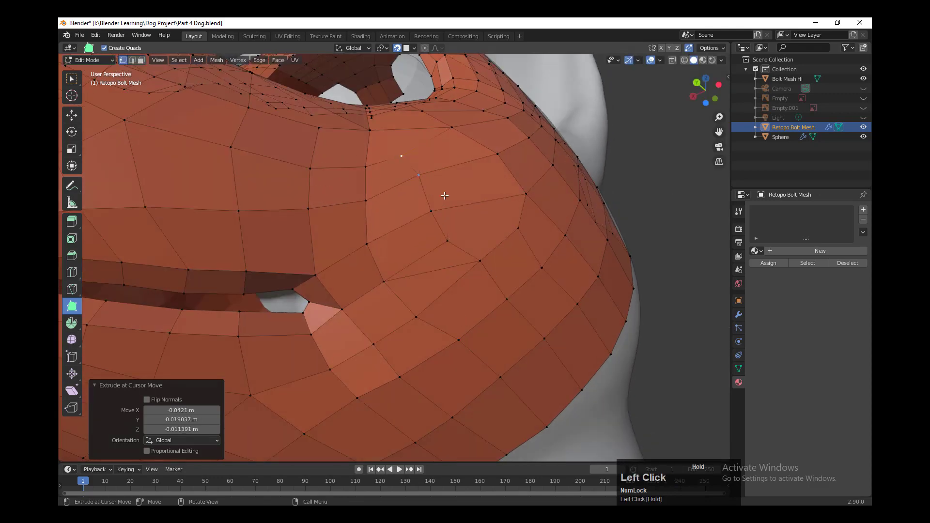
# Step: Delete the uneven face above the mouth corner, rebuild it as a quad and reposition the surrounding jaw vertices
pyautogui.moveTo(519, 234); pyautogui.dragTo(465, 262, button='middle')
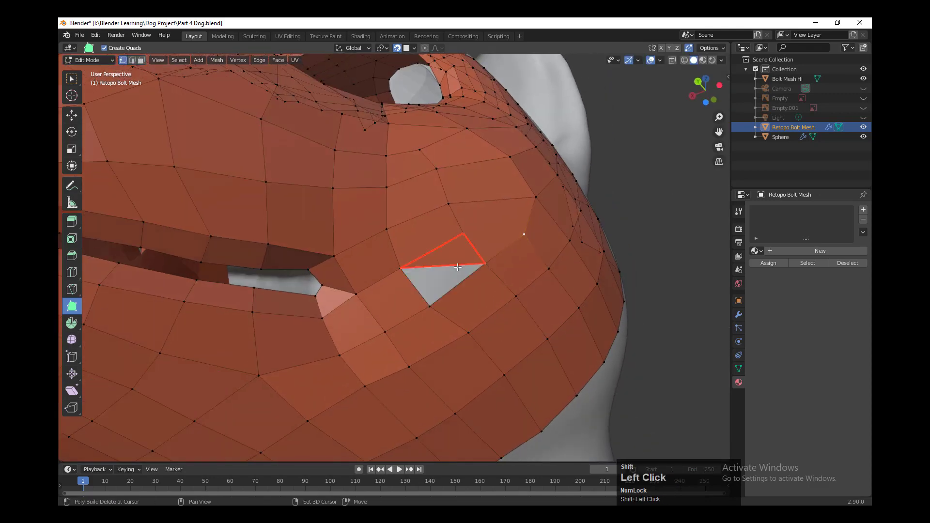
pyautogui.moveTo(478, 251); pyautogui.dragTo(456, 292)
pyautogui.moveTo(484, 264); pyautogui.dragTo(426, 257, button='middle')
pyautogui.moveTo(441, 289); pyautogui.dragTo(433, 290)
pyautogui.moveTo(530, 365); pyautogui.dragTo(474, 339, button='middle')
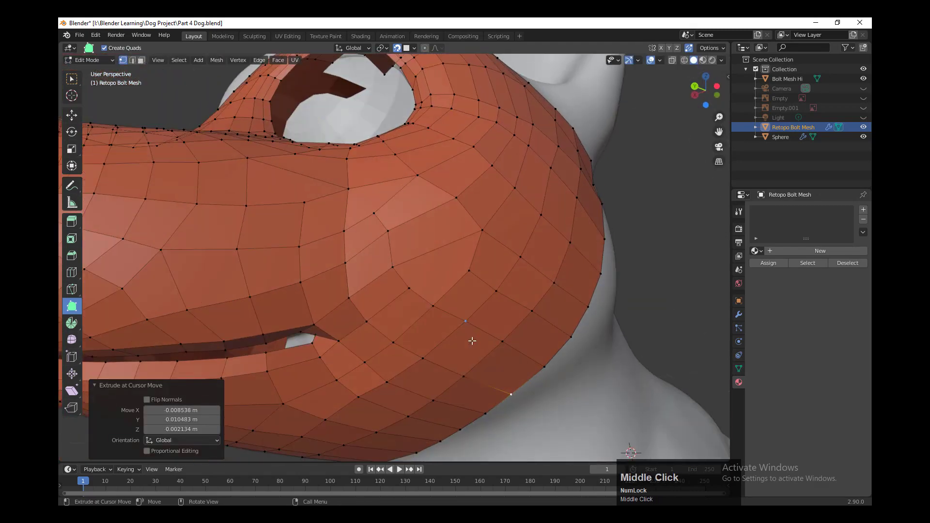
# Step: Smooth out the filled cheek by repositioning its vertices between the muzzle and the jaw
pyautogui.moveTo(419, 283); pyautogui.dragTo(420, 304, button='middle')
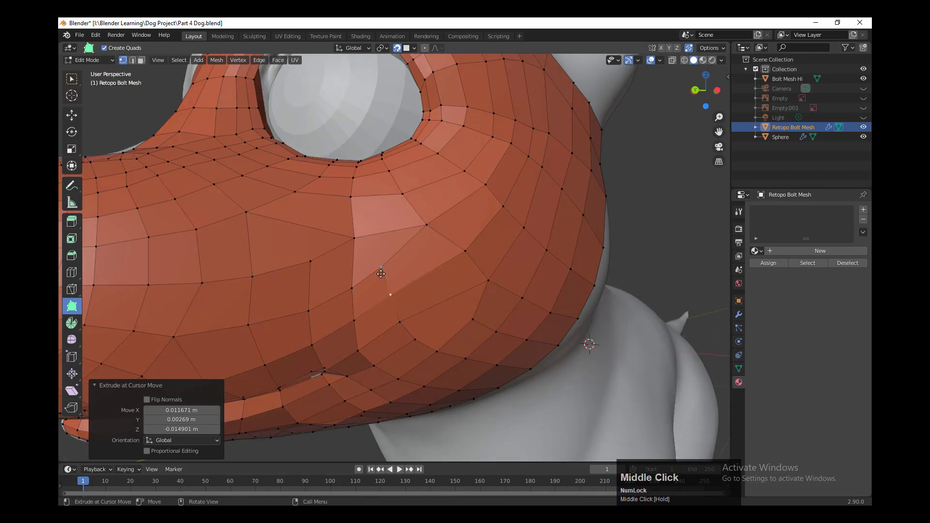
pyautogui.moveTo(381, 273); pyautogui.dragTo(388, 286)
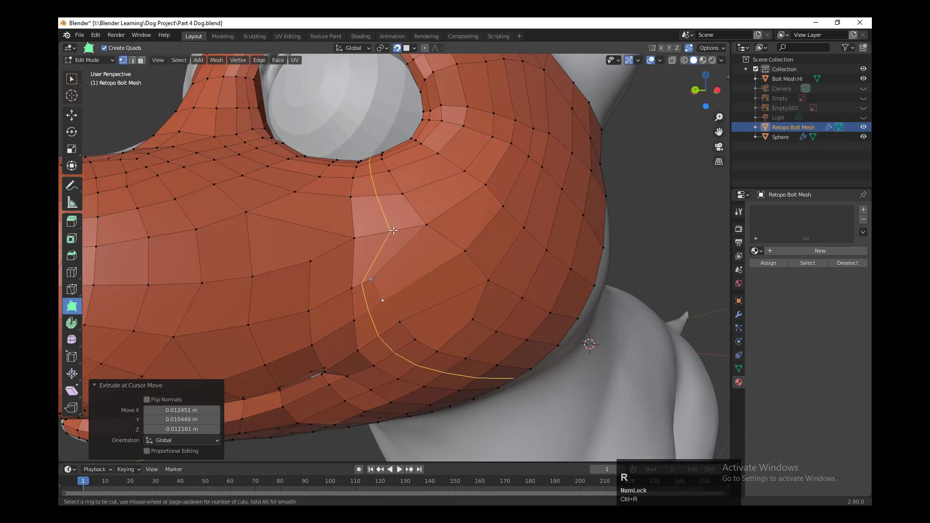
pyautogui.moveTo(404, 260); pyautogui.dragTo(436, 305, button='middle')
pyautogui.moveTo(436, 305)
pyautogui.mouseDown()
pyautogui.moveTo(457, 290)
pyautogui.moveTo(439, 303)
pyautogui.mouseUp()
pyautogui.moveTo(497, 290); pyautogui.dragTo(495, 283)
pyautogui.scroll(-2, 482, 322)
pyautogui.scroll(3, 457, 334)
pyautogui.moveTo(482, 322)
pyautogui.mouseDown(button='middle')
pyautogui.moveTo(457, 334)
pyautogui.moveTo(470, 334)
pyautogui.mouseUp(button='middle')
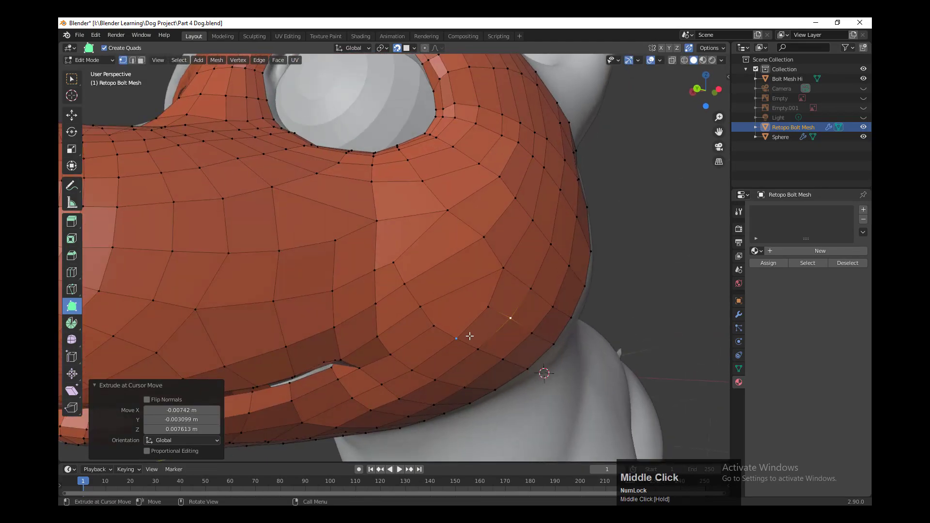
pyautogui.moveTo(453, 364); pyautogui.dragTo(439, 258, button='middle')
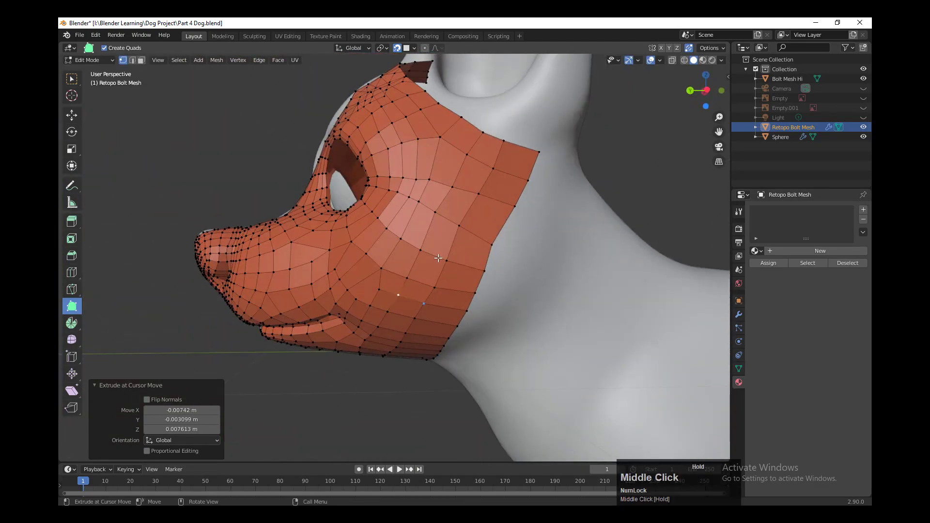
# Step: Fill the gap at the top of the forehead between the ears with quads up to the mirror line
pyautogui.click(457, 186)
pyautogui.moveTo(457, 185); pyautogui.dragTo(426, 216, button='middle')
pyautogui.click(425, 216)
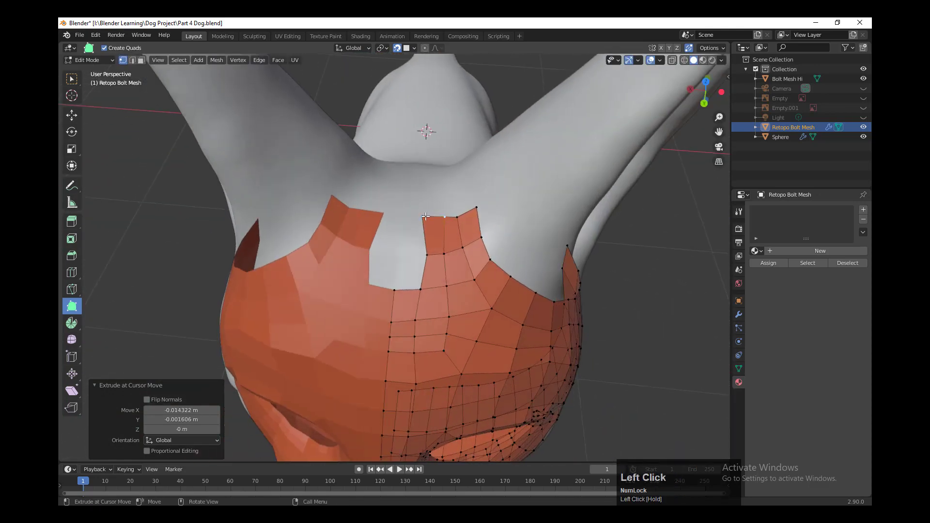
pyautogui.moveTo(474, 280); pyautogui.dragTo(419, 217)
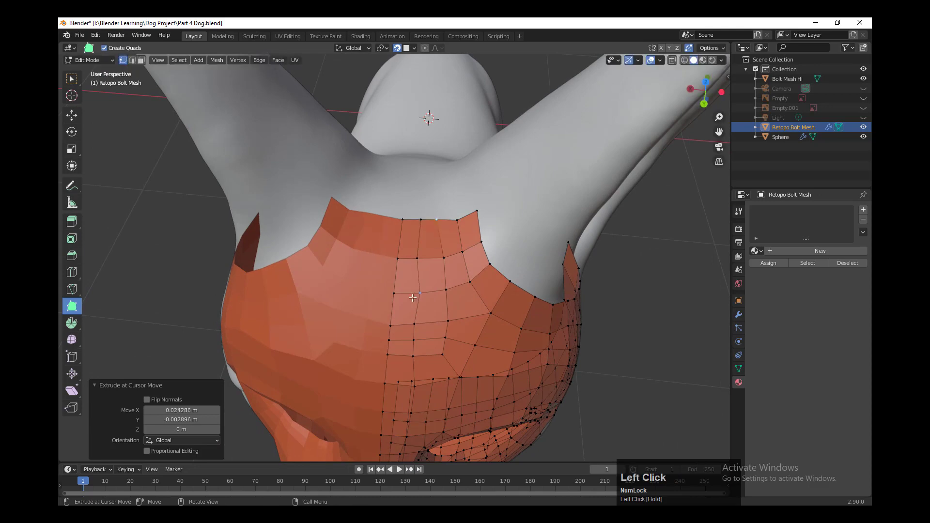
# Step: Even out the spacing of the forehead vertex rows beside the mirror line
pyautogui.moveTo(420, 292); pyautogui.dragTo(417, 291)
pyautogui.moveTo(444, 257); pyautogui.dragTo(438, 256)
pyautogui.moveTo(447, 290); pyautogui.dragTo(442, 289)
pyautogui.moveTo(448, 320); pyautogui.dragTo(446, 317)
pyautogui.moveTo(391, 325)
pyautogui.mouseDown()
pyautogui.moveTo(391, 316)
pyautogui.moveTo(390, 333)
pyautogui.mouseUp()
pyautogui.moveTo(413, 340); pyautogui.dragTo(414, 334)
pyautogui.moveTo(481, 348); pyautogui.dragTo(483, 344)
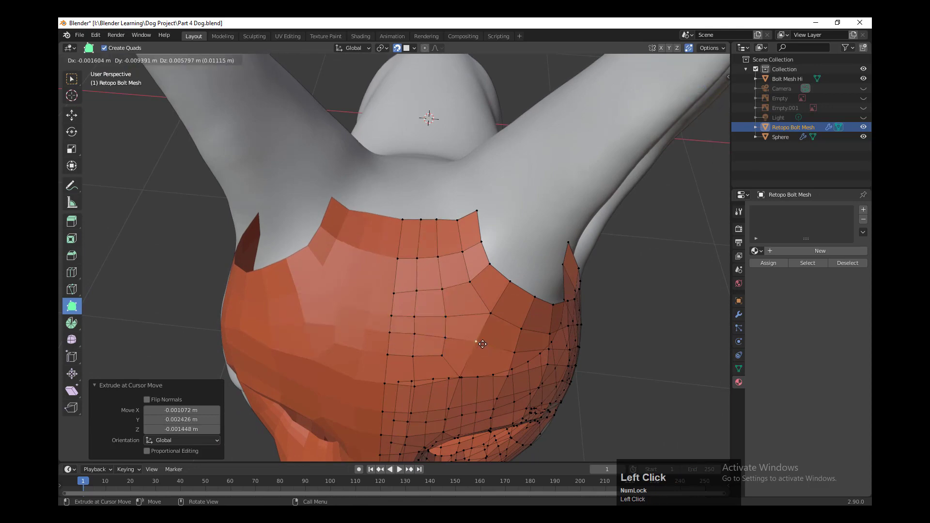
pyautogui.moveTo(400, 287); pyautogui.dragTo(401, 287)
pyautogui.moveTo(418, 290); pyautogui.dragTo(418, 283)
pyautogui.moveTo(444, 290); pyautogui.dragTo(441, 282)
pyautogui.moveTo(392, 316); pyautogui.dragTo(393, 307)
pyautogui.moveTo(415, 316); pyautogui.dragTo(417, 309)
pyautogui.moveTo(448, 314); pyautogui.dragTo(446, 303)
# Step: Extrude a patch of quads from the top forehead edge backward between the ears
pyautogui.moveTo(446, 303); pyautogui.dragTo(431, 329, button='middle')
pyautogui.moveTo(408, 315); pyautogui.dragTo(460, 326)
pyautogui.moveTo(477, 302); pyautogui.dragTo(454, 323)
pyautogui.moveTo(453, 310); pyautogui.dragTo(453, 330, button='middle')
pyautogui.moveTo(413, 329); pyautogui.dragTo(415, 280)
pyautogui.moveTo(423, 319)
pyautogui.mouseDown()
pyautogui.moveTo(442, 319)
pyautogui.moveTo(439, 299)
pyautogui.moveTo(439, 321)
pyautogui.mouseUp()
pyautogui.moveTo(440, 321); pyautogui.dragTo(459, 366, button='middle')
pyautogui.moveTo(459, 366); pyautogui.dragTo(502, 336)
pyautogui.keyDown('ctrl'); pyautogui.click(464, 317); pyautogui.keyUp('ctrl')
# Step: Cut an edge loop through the patch between the ears to its outer side and reposition the outer vertices
pyautogui.moveTo(456, 362); pyautogui.dragTo(428, 358, button='middle')
pyautogui.click(458, 358)
pyautogui.hotkey('ctrl', 'z')
pyautogui.hotkey('ctrl', 'r')
pyautogui.click(430, 371)
pyautogui.press('k')
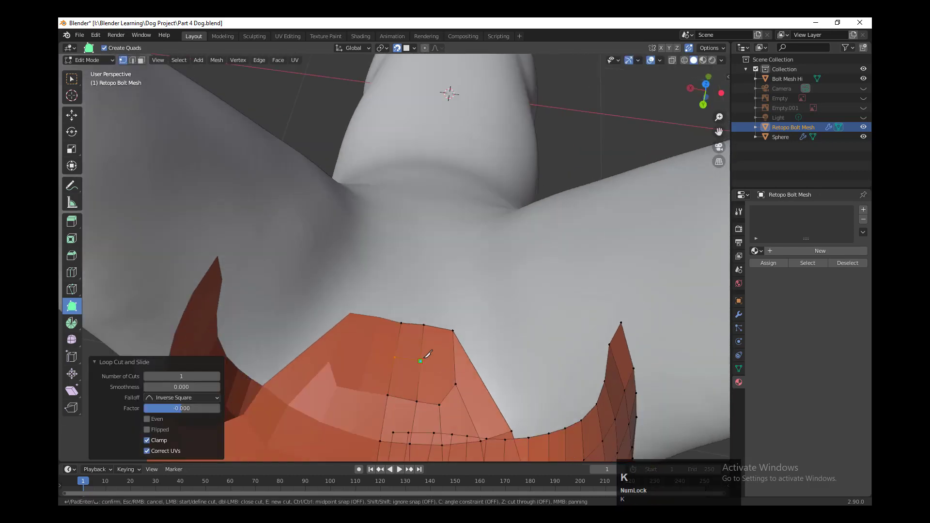
pyautogui.click(456, 384)
pyautogui.press('Return')
pyautogui.moveTo(453, 330); pyautogui.dragTo(479, 362)
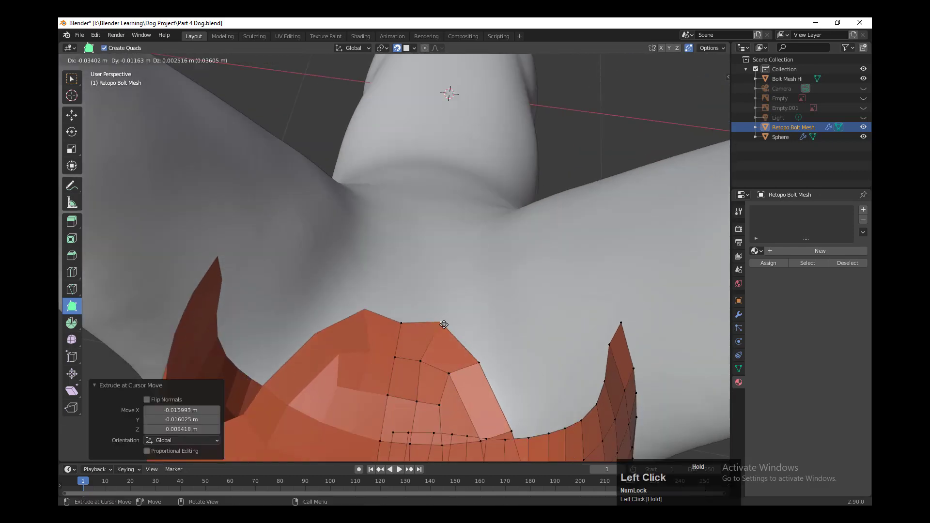
pyautogui.moveTo(451, 327); pyautogui.dragTo(452, 328)
# Step: Extrude a strip of quads from the patch between the ears back behind the ear onto the neck
pyautogui.moveTo(451, 328); pyautogui.dragTo(535, 373, button='middle')
pyautogui.keyDown('shift'); pyautogui.moveTo(536, 373); pyautogui.dragTo(507, 296, button='middle'); pyautogui.keyUp('shift')
pyautogui.scroll(3, 514, 325)
pyautogui.moveTo(481, 254); pyautogui.dragTo(477, 203)
pyautogui.moveTo(480, 218); pyautogui.dragTo(498, 294, button='middle')
pyautogui.moveTo(476, 235); pyautogui.dragTo(474, 213)
pyautogui.moveTo(473, 213); pyautogui.dragTo(349, 291, button='middle')
pyautogui.moveTo(349, 286); pyautogui.dragTo(364, 322)
pyautogui.moveTo(364, 322); pyautogui.dragTo(438, 333, button='middle')
pyautogui.moveTo(427, 277); pyautogui.dragTo(419, 267)
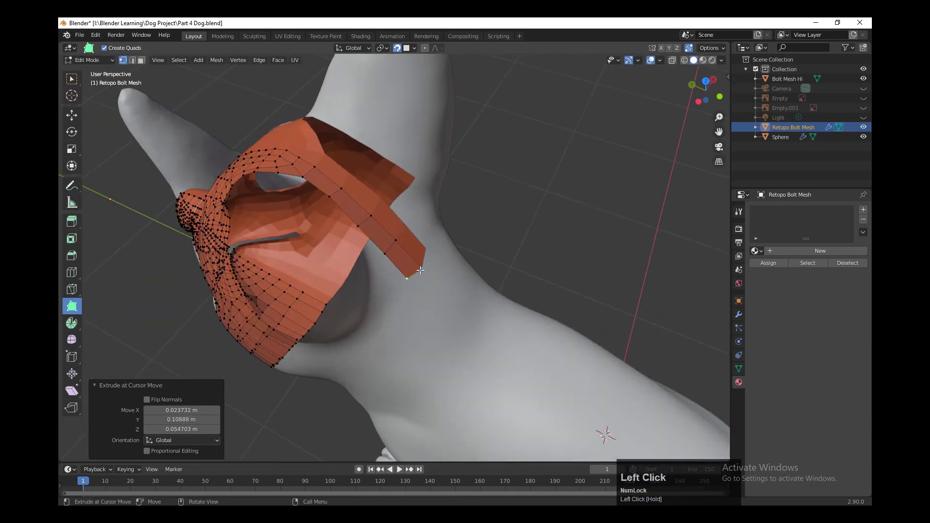
pyautogui.moveTo(445, 316); pyautogui.dragTo(445, 316)
# Step: Continue the quad strip down the side of the neck and around under the jaw to the mirror line
pyautogui.moveTo(445, 316); pyautogui.dragTo(427, 285, button='middle')
pyautogui.moveTo(426, 282); pyautogui.dragTo(415, 309)
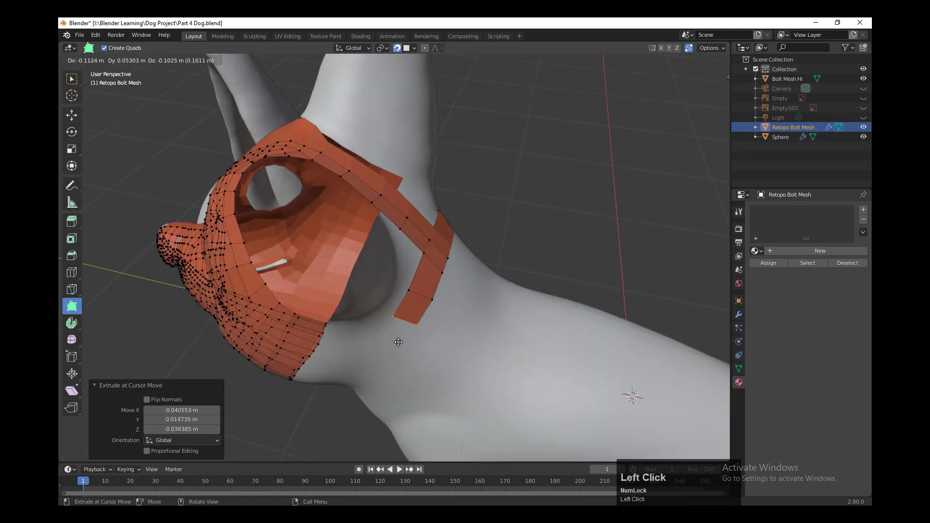
pyautogui.moveTo(398, 342); pyautogui.dragTo(398, 344)
pyautogui.moveTo(398, 344); pyautogui.dragTo(447, 266, button='middle')
pyautogui.moveTo(447, 265); pyautogui.dragTo(426, 296)
pyautogui.moveTo(409, 327); pyautogui.dragTo(410, 328)
pyautogui.moveTo(410, 328)
pyautogui.mouseDown(button='middle')
pyautogui.moveTo(436, 323)
pyautogui.moveTo(427, 324)
pyautogui.mouseUp(button='middle')
pyautogui.moveTo(427, 323); pyautogui.dragTo(414, 343)
pyautogui.moveTo(415, 343); pyautogui.dragTo(451, 326, button='middle')
pyautogui.moveTo(451, 327); pyautogui.dragTo(408, 339)
pyautogui.moveTo(408, 339); pyautogui.dragTo(451, 332, button='middle')
pyautogui.moveTo(451, 331); pyautogui.dragTo(447, 335)
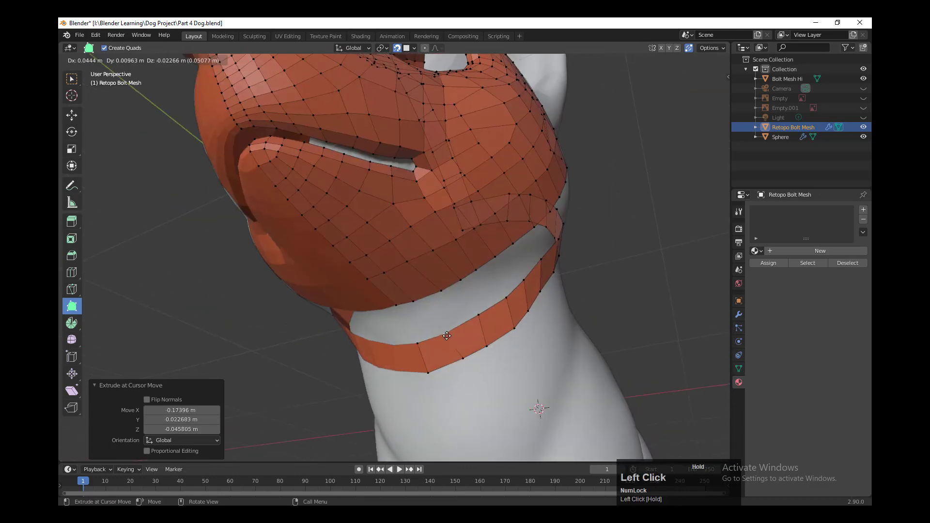
# Step: Reposition the vertices of the neck strip beneath the jaw so they follow the sculpt
pyautogui.moveTo(497, 377); pyautogui.dragTo(489, 373)
pyautogui.moveTo(490, 373); pyautogui.dragTo(452, 347, button='middle')
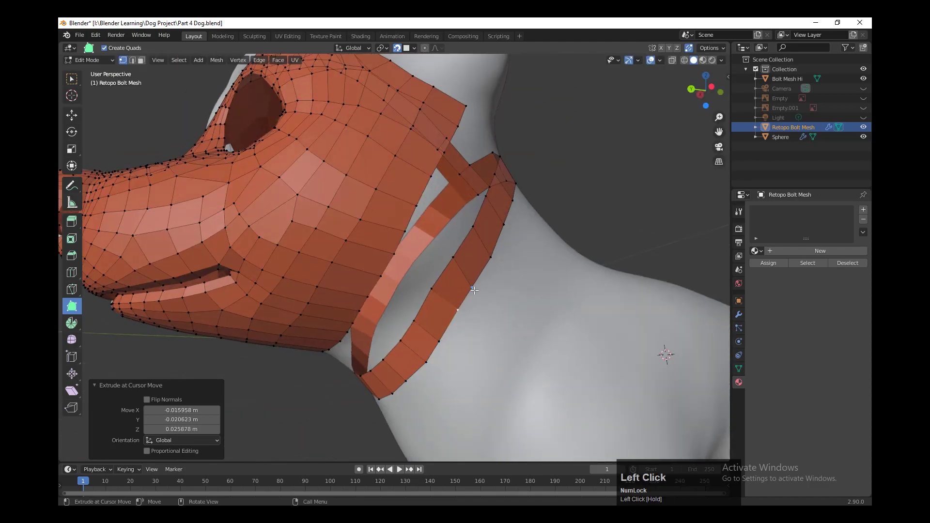
pyautogui.moveTo(445, 296); pyautogui.dragTo(447, 298)
pyautogui.moveTo(446, 298)
pyautogui.mouseDown(button='middle')
pyautogui.moveTo(492, 373)
pyautogui.moveTo(454, 298)
pyautogui.mouseUp(button='middle')
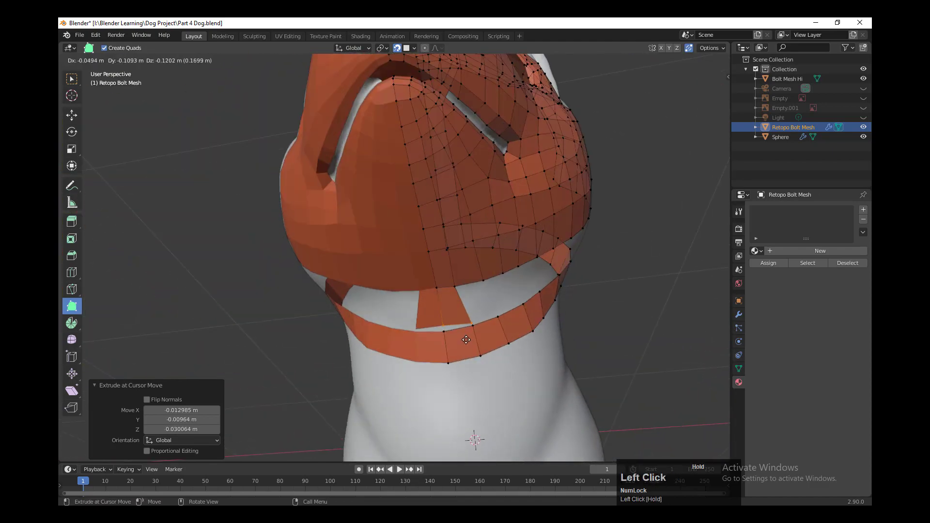
# Step: Bridge the jaw's rear edge to the neck strip with quads outward from the mirror line, snapping their corners to the strip
pyautogui.moveTo(481, 278); pyautogui.dragTo(481, 278)
pyautogui.moveTo(482, 278); pyautogui.dragTo(476, 286, button='middle')
pyautogui.moveTo(476, 286); pyautogui.dragTo(470, 285)
pyautogui.moveTo(470, 286); pyautogui.dragTo(465, 299, button='middle')
pyautogui.moveTo(465, 313); pyautogui.dragTo(501, 314)
pyautogui.moveTo(502, 314); pyautogui.dragTo(498, 312, button='middle')
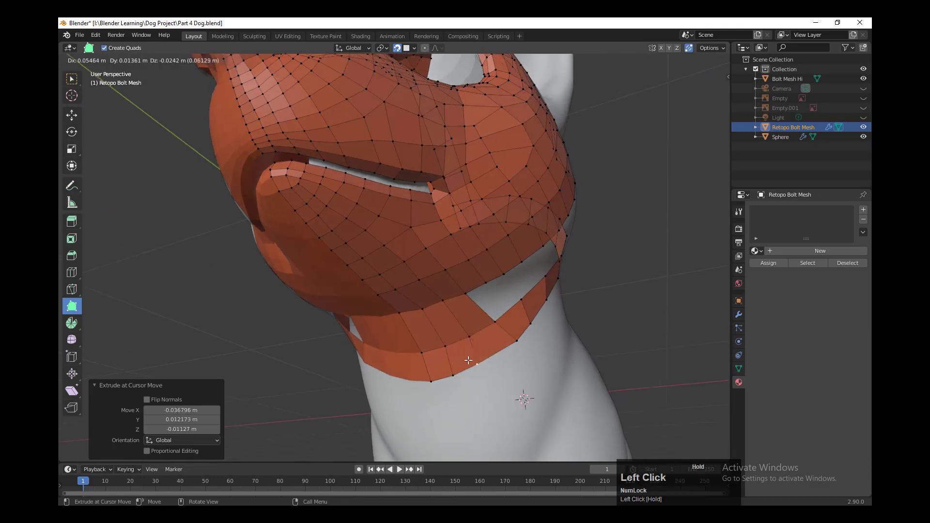
pyautogui.moveTo(515, 339); pyautogui.dragTo(496, 350)
pyautogui.moveTo(496, 350); pyautogui.dragTo(484, 337, button='middle')
pyautogui.scroll(1, 484, 338)
# Step: Continue the bridging quads between the jaw edge and the neck strip toward the side of the neck
pyautogui.moveTo(421, 279); pyautogui.dragTo(496, 299)
pyautogui.moveTo(536, 332); pyautogui.dragTo(536, 331)
pyautogui.moveTo(536, 331); pyautogui.dragTo(532, 313, button='middle')
pyautogui.moveTo(439, 315); pyautogui.dragTo(433, 316)
pyautogui.moveTo(498, 335); pyautogui.dragTo(494, 374, button='middle')
pyautogui.moveTo(540, 342); pyautogui.dragTo(539, 335, button='middle')
# Step: Cut an edge loop across the neck strip and align its vertices with the end of the bridging quads
pyautogui.hotkey('ctrl', 'r')
pyautogui.click(544, 318)
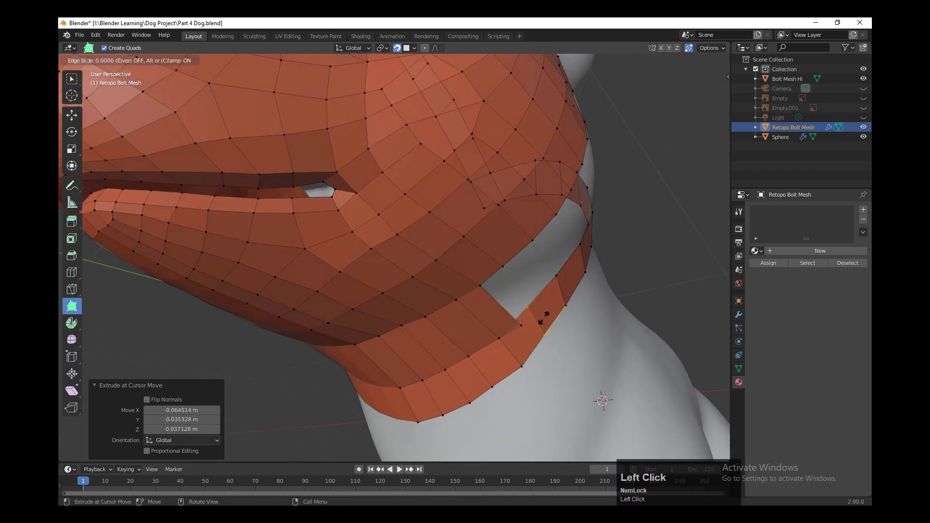
pyautogui.click(543, 318)
pyautogui.moveTo(521, 331); pyautogui.dragTo(527, 317)
pyautogui.moveTo(552, 352); pyautogui.dragTo(567, 364, button='middle')
pyautogui.scroll(4, 567, 364)
pyautogui.moveTo(573, 378); pyautogui.dragTo(575, 382)
pyautogui.moveTo(575, 382); pyautogui.dragTo(529, 356, button='middle')
pyautogui.scroll(-4, 528, 357)
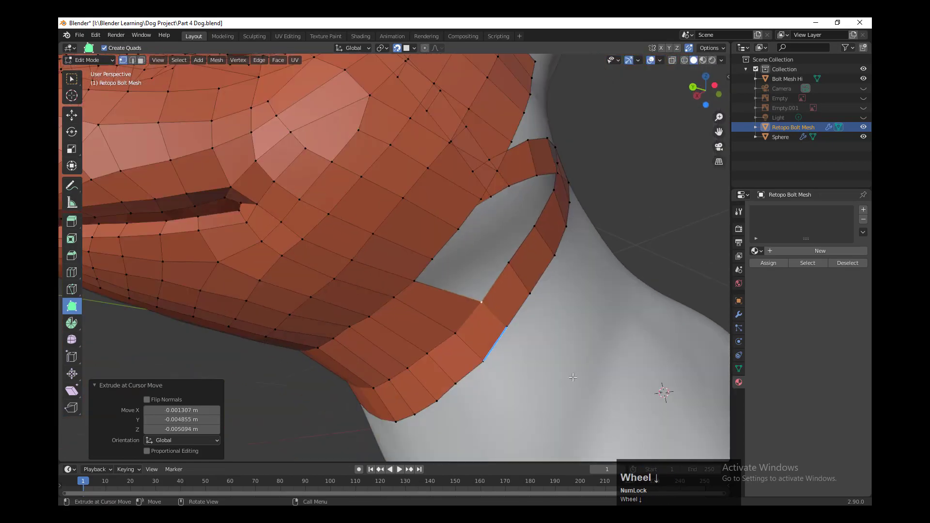
# Step: Extrude the next bridging quad from the jaw edge to the neck strip and adjust its corner
pyautogui.moveTo(514, 315); pyautogui.dragTo(511, 334, button='middle')
pyautogui.moveTo(508, 316); pyautogui.dragTo(505, 319)
pyautogui.moveTo(504, 356); pyautogui.dragTo(531, 365, button='middle')
pyautogui.moveTo(519, 332); pyautogui.dragTo(522, 380)
pyautogui.moveTo(521, 380); pyautogui.dragTo(517, 380, button='middle')
# Step: Cut a second edge loop across the neck strip and snap its vertices to the newest bridging quad
pyautogui.hotkey('ctrl', 'r')
pyautogui.click(546, 359)
pyautogui.click(546, 358)
pyautogui.moveTo(478, 334); pyautogui.dragTo(499, 315)
pyautogui.moveTo(513, 334); pyautogui.dragTo(513, 334)
pyautogui.moveTo(513, 335); pyautogui.dragTo(533, 315, button='middle')
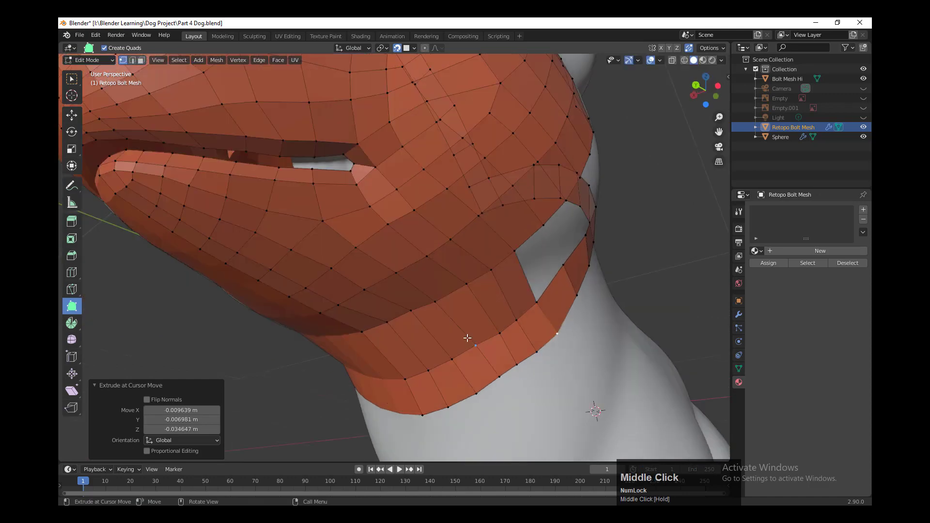
# Step: Cut a lengthwise edge loop through the bridging quads under the jaw and adjust its vertices near the mirror line
pyautogui.hotkey('ctrl', 'r')
pyautogui.click(459, 320)
pyautogui.click(460, 320)
pyautogui.moveTo(384, 356); pyautogui.dragTo(386, 352)
pyautogui.moveTo(408, 347); pyautogui.dragTo(410, 344)
# Step: Adjust the mesh at the lower end of the opening between the cheek and the neck strip
pyautogui.moveTo(524, 287); pyautogui.dragTo(450, 315, button='middle')
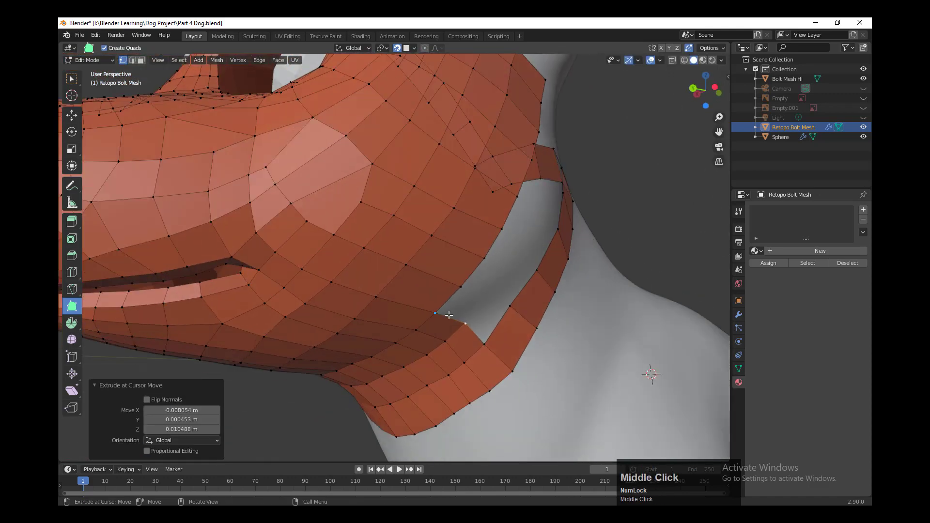
pyautogui.moveTo(450, 314); pyautogui.dragTo(511, 307)
pyautogui.scroll(4, 527, 355)
pyautogui.moveTo(527, 355); pyautogui.dragTo(489, 355, button='middle')
pyautogui.moveTo(561, 354); pyautogui.dragTo(562, 339)
# Step: Save the file
pyautogui.scroll(-4, 544, 401)
pyautogui.moveTo(513, 369)
pyautogui.mouseDown(button='middle')
pyautogui.moveTo(544, 401)
pyautogui.moveTo(500, 403)
pyautogui.moveTo(514, 383)
pyautogui.mouseUp(button='middle')
pyautogui.scroll(1, 500, 403)
pyautogui.scroll(-6, 508, 369)
pyautogui.moveTo(484, 339)
pyautogui.mouseDown(button='middle')
pyautogui.moveTo(478, 329)
pyautogui.moveTo(495, 341)
pyautogui.mouseUp(button='middle')
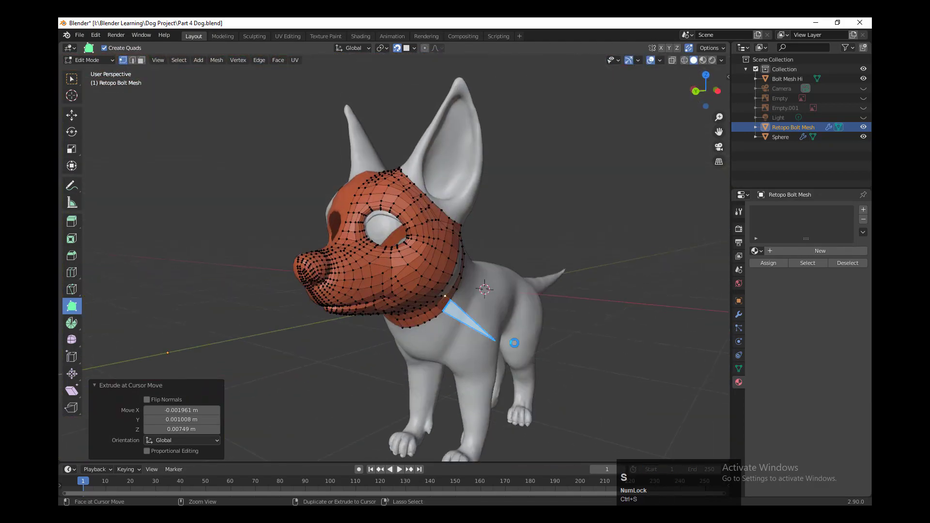
pyautogui.rightClick(496, 353)
pyautogui.moveTo(575, 369)
pyautogui.mouseDown(button='middle')
pyautogui.moveTo(568, 374)
pyautogui.moveTo(631, 378)
pyautogui.moveTo(486, 382)
pyautogui.mouseUp(button='middle')
pyautogui.scroll(4, 631, 378)
# Step: Switch to Sculpt Mode and smooth the retopo mesh along the cheek, jaw and neck with the Smooth brush
pyautogui.click(91, 60)
pyautogui.click(90, 93)
pyautogui.moveTo(339, 245); pyautogui.dragTo(348, 254, button='middle')
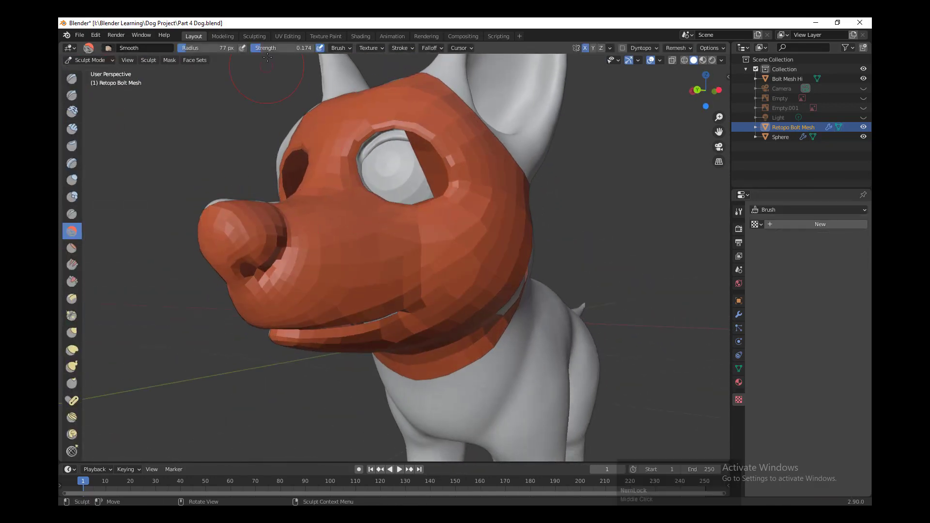
pyautogui.moveTo(350, 254); pyautogui.dragTo(384, 254)
pyautogui.moveTo(384, 254); pyautogui.dragTo(442, 223, button='middle')
pyautogui.moveTo(497, 296)
pyautogui.mouseDown(button='middle')
pyautogui.moveTo(436, 266)
pyautogui.moveTo(472, 243)
pyautogui.moveTo(477, 214)
pyautogui.mouseUp(button='middle')
pyautogui.moveTo(461, 276); pyautogui.dragTo(437, 263)
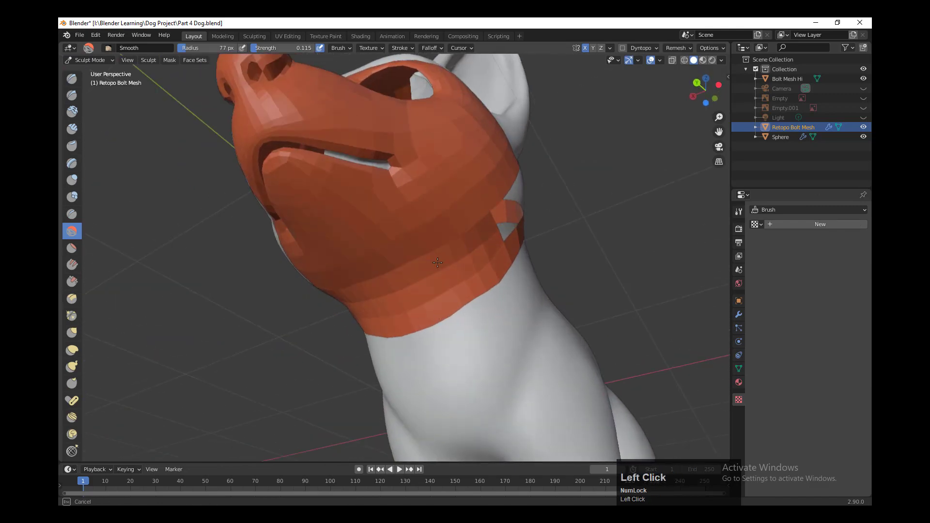
pyautogui.moveTo(437, 263); pyautogui.dragTo(565, 341, button='middle')
pyautogui.moveTo(406, 262); pyautogui.dragTo(403, 271)
pyautogui.moveTo(403, 271); pyautogui.dragTo(478, 261, button='middle')
pyautogui.moveTo(441, 234); pyautogui.dragTo(439, 242)
pyautogui.click(436, 233)
pyautogui.moveTo(438, 242)
pyautogui.mouseDown(button='middle')
pyautogui.moveTo(490, 252)
pyautogui.moveTo(514, 271)
pyautogui.moveTo(465, 242)
pyautogui.mouseUp(button='middle')
# Step: Return the retopo mesh to Edit Mode and save the file again
pyautogui.click(91, 60)
pyautogui.click(85, 81)
pyautogui.moveTo(186, 186); pyautogui.dragTo(206, 187, button='middle')
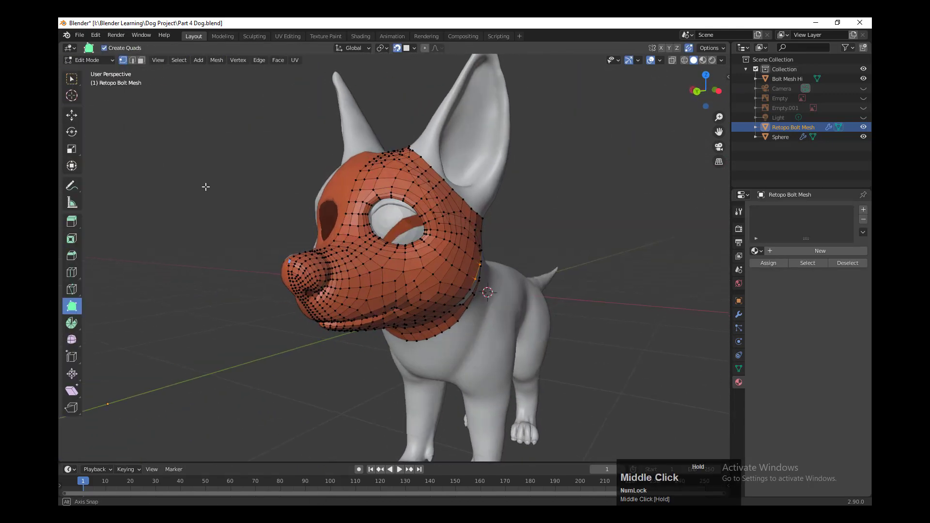
pyautogui.hotkey('ctrl', 's')
pyautogui.click(198, 257)
pyautogui.moveTo(198, 257); pyautogui.dragTo(223, 268, button='middle')
pyautogui.press('Tab')
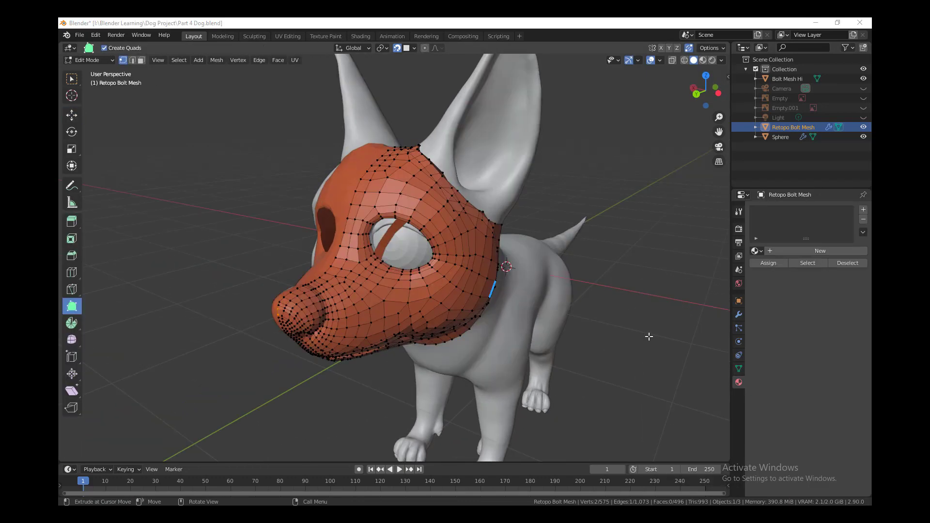
# Step: Extrude a quad from the lower end of the cheek-to-neck opening and adjust its vertices
pyautogui.moveTo(648, 336); pyautogui.dragTo(508, 327, button='middle')
pyautogui.scroll(2, 568, 346)
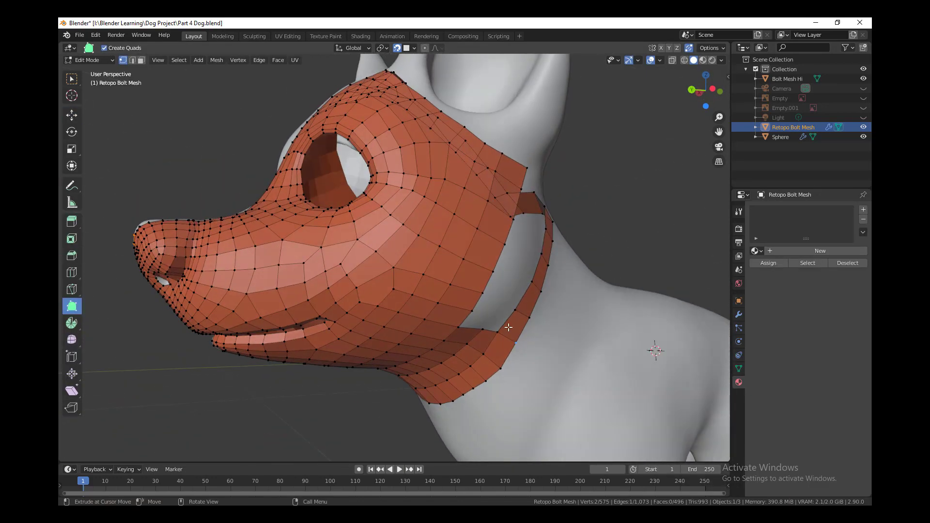
pyautogui.moveTo(492, 313); pyautogui.dragTo(490, 315)
pyautogui.moveTo(509, 346); pyautogui.dragTo(530, 328, button='middle')
pyautogui.scroll(1, 529, 328)
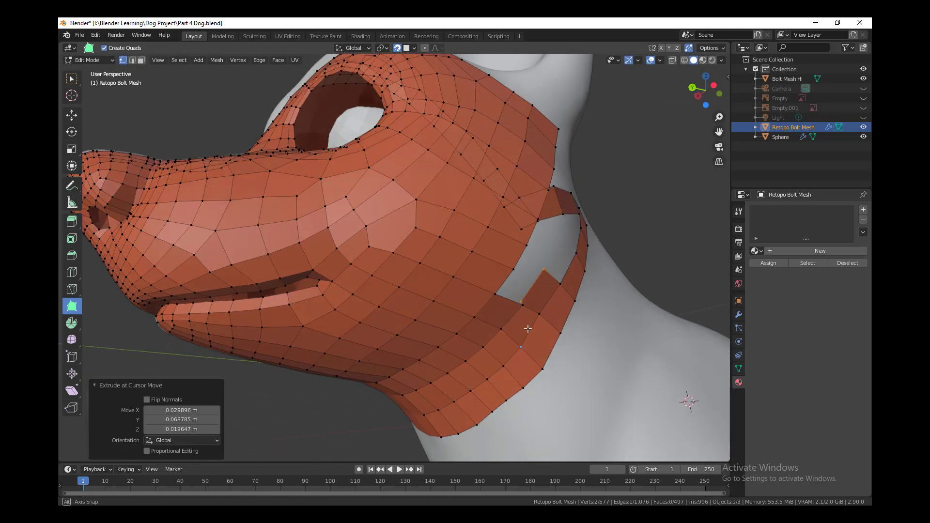
pyautogui.moveTo(506, 303); pyautogui.dragTo(510, 307)
pyautogui.moveTo(532, 310); pyautogui.dragTo(551, 338, button='middle')
# Step: Fill the lower corner of the opening against the neck strip and even out the surrounding vertices
pyautogui.keyDown('ctrl'); pyautogui.moveTo(556, 316); pyautogui.dragTo(543, 373); pyautogui.keyUp('ctrl')
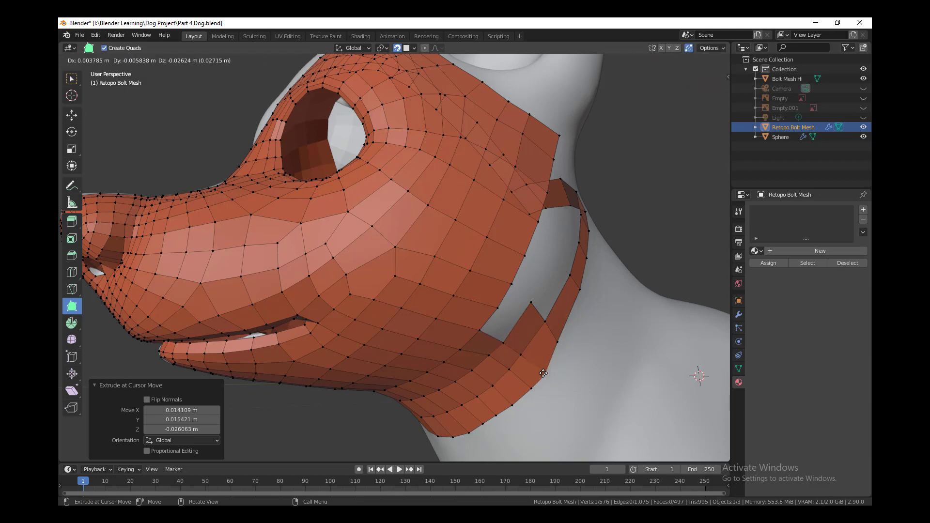
pyautogui.moveTo(537, 336); pyautogui.dragTo(535, 341)
pyautogui.moveTo(563, 343); pyautogui.dragTo(558, 355)
pyautogui.moveTo(531, 302); pyautogui.dragTo(481, 313)
pyautogui.moveTo(539, 323); pyautogui.dragTo(528, 327, button='middle')
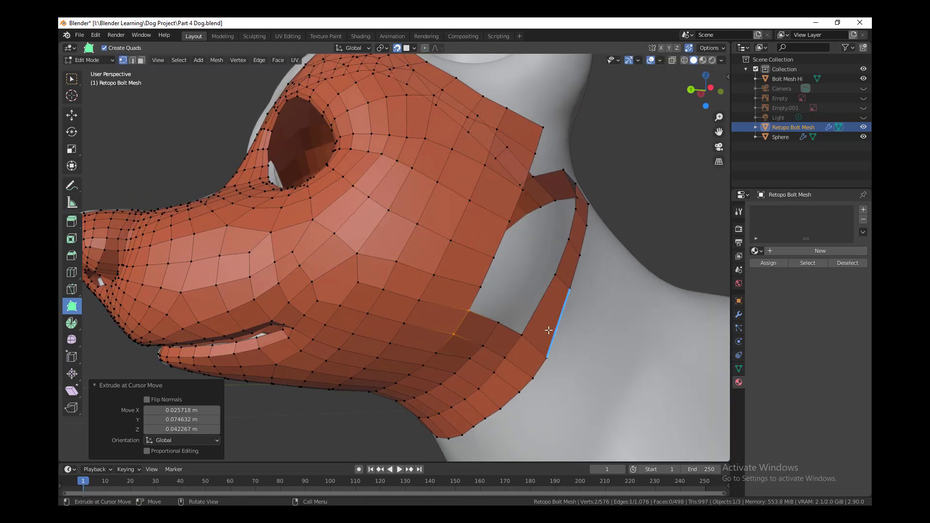
# Step: Try to split the neck strip's long face beside the opening by adding vertices on its outer edge
pyautogui.click(555, 324)
pyautogui.rightClick(555, 324)
pyautogui.moveTo(624, 361); pyautogui.dragTo(615, 363, button='middle')
pyautogui.keyDown('ctrl'); pyautogui.click(545, 327); pyautogui.keyUp('ctrl')
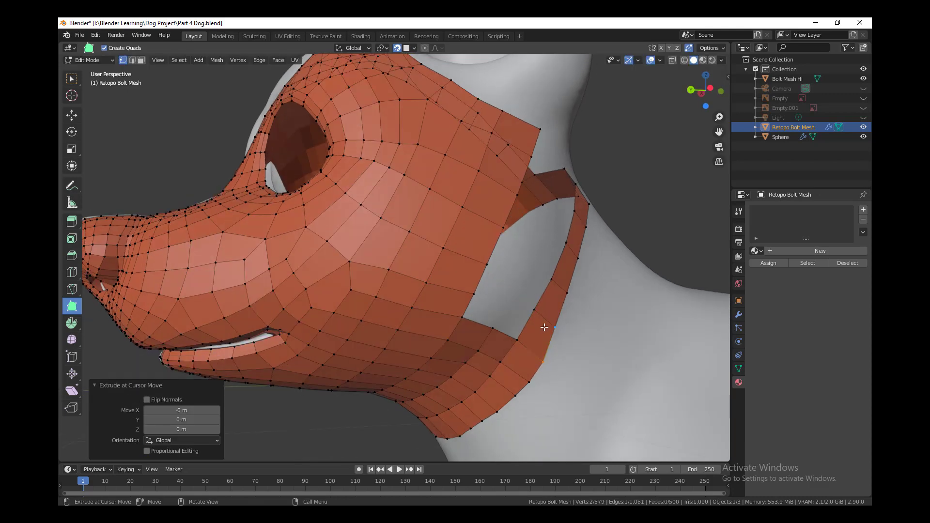
pyautogui.moveTo(544, 326); pyautogui.dragTo(557, 334)
pyautogui.hotkey('ctrl', 'z')
pyautogui.rightClick(589, 336)
pyautogui.keyDown('ctrl'); pyautogui.click(555, 328); pyautogui.keyUp('ctrl')
pyautogui.moveTo(557, 323); pyautogui.dragTo(550, 329, button='middle')
pyautogui.moveTo(528, 323); pyautogui.dragTo(527, 333)
pyautogui.moveTo(548, 338); pyautogui.dragTo(545, 341)
pyautogui.keyDown('ctrl'); pyautogui.click(542, 336); pyautogui.keyUp('ctrl')
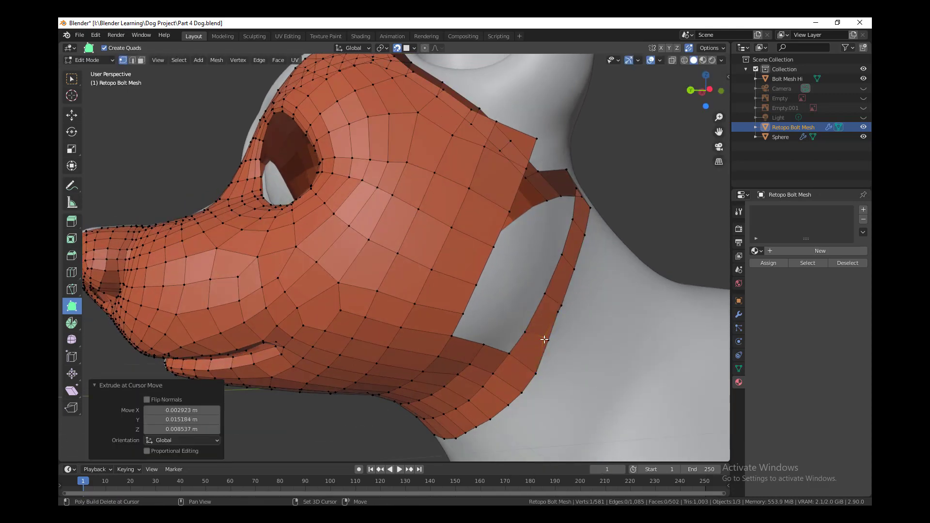
pyautogui.keyDown('shift'); pyautogui.click(545, 339); pyautogui.keyUp('shift')
pyautogui.moveTo(544, 340); pyautogui.dragTo(574, 347, button='middle')
# Step: Knife a cut across the neck strip beside the opening and reposition the vertices around the opening's lower end
pyautogui.press('k')
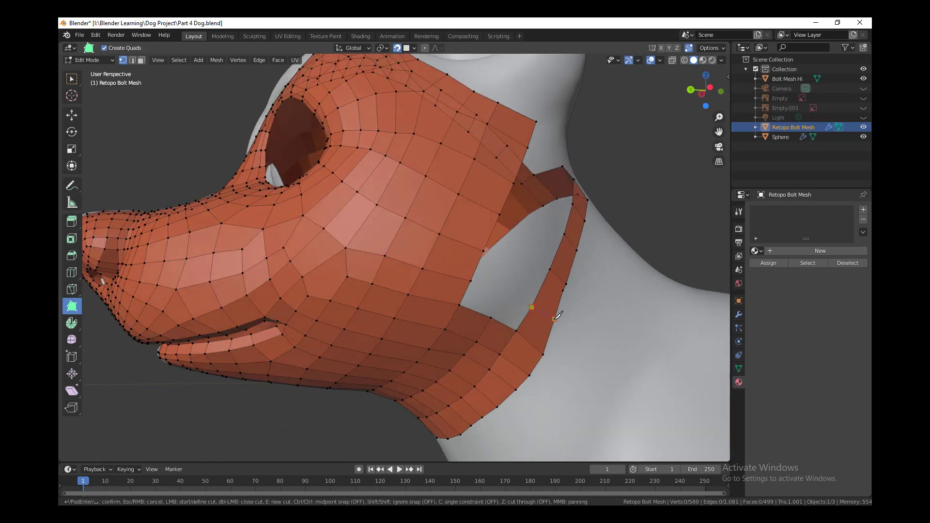
pyautogui.press('Return')
pyautogui.moveTo(558, 316); pyautogui.dragTo(519, 340, button='middle')
pyautogui.keyDown('ctrl'); pyautogui.moveTo(519, 340); pyautogui.dragTo(493, 333); pyautogui.keyUp('ctrl')
pyautogui.moveTo(498, 352); pyautogui.dragTo(499, 354)
pyautogui.moveTo(502, 364); pyautogui.dragTo(516, 349, button='middle')
pyautogui.moveTo(511, 313); pyautogui.dragTo(485, 299)
pyautogui.moveTo(534, 326); pyautogui.dragTo(483, 331, button='middle')
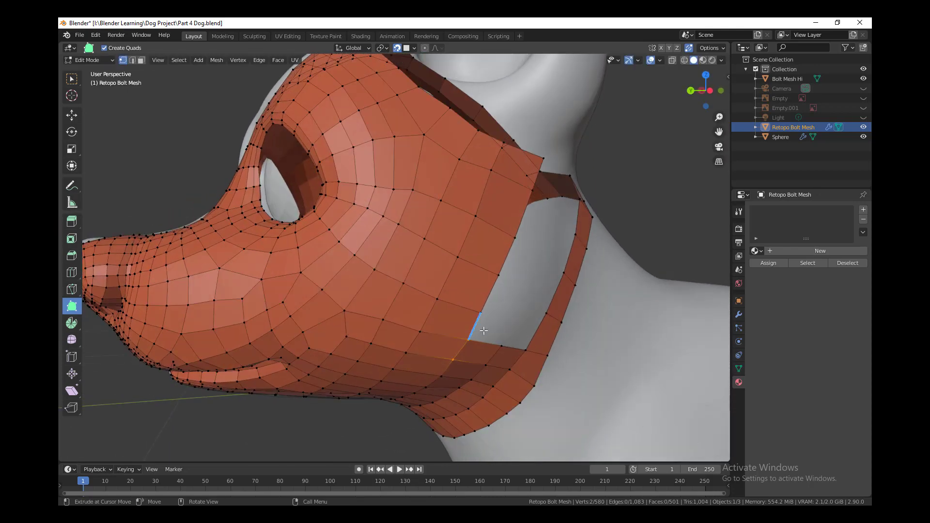
# Step: Fill the next row of the opening with quads from the cheek edge to the neck strip
pyautogui.keyDown('ctrl'); pyautogui.moveTo(484, 331); pyautogui.dragTo(515, 333); pyautogui.keyUp('ctrl')
pyautogui.moveTo(515, 332); pyautogui.dragTo(515, 320, button='middle')
pyautogui.keyDown('ctrl'); pyautogui.moveTo(515, 320); pyautogui.dragTo(541, 326); pyautogui.keyUp('ctrl')
pyautogui.moveTo(541, 326); pyautogui.dragTo(542, 324, button='middle')
pyautogui.moveTo(542, 324); pyautogui.dragTo(547, 311)
pyautogui.moveTo(549, 308); pyautogui.dragTo(550, 317)
pyautogui.moveTo(551, 317); pyautogui.dragTo(585, 362, button='middle')
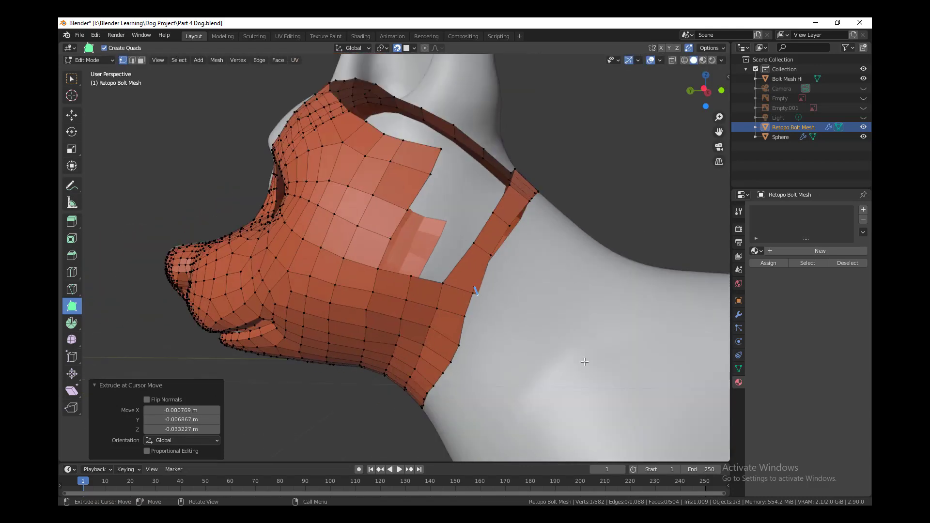
# Step: Undo the last addition at the neck strip and rejoin the filled row to the strip
pyautogui.scroll(1, 584, 361)
pyautogui.moveTo(502, 324); pyautogui.dragTo(589, 289, button='middle')
pyautogui.hotkey('ctrl', 'z')
pyautogui.keyDown('ctrl'); pyautogui.click(585, 285); pyautogui.keyUp('ctrl')
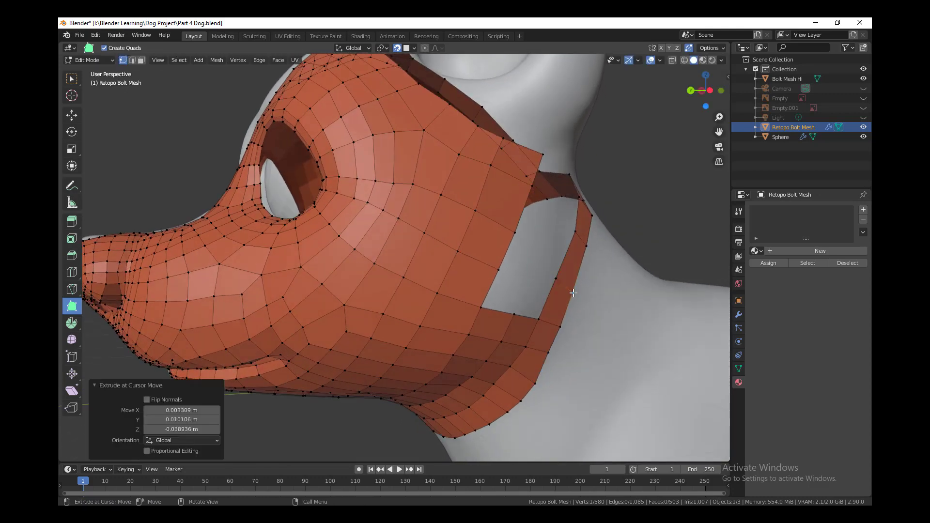
# Step: Extrude further rows of quads from the cheek edge across the opening toward the neck strip
pyautogui.moveTo(573, 293); pyautogui.dragTo(485, 283)
pyautogui.moveTo(523, 307); pyautogui.dragTo(528, 311, button='middle')
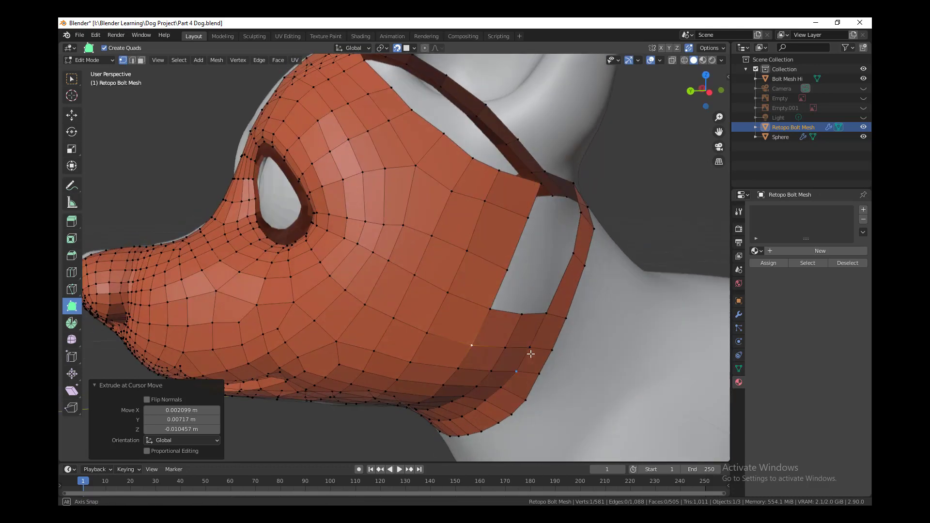
pyautogui.moveTo(504, 293); pyautogui.dragTo(557, 297)
pyautogui.moveTo(557, 297); pyautogui.dragTo(550, 290, button='middle')
pyautogui.moveTo(513, 294); pyautogui.dragTo(560, 306)
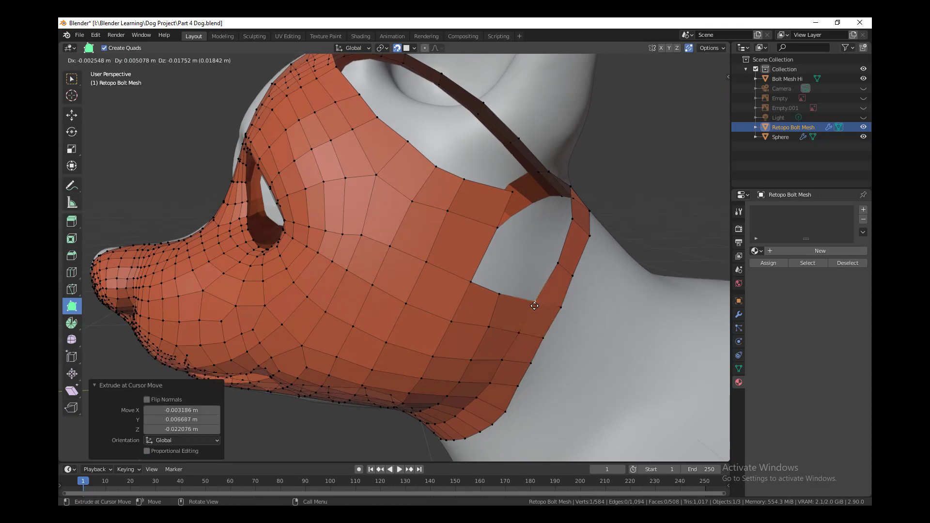
pyautogui.moveTo(592, 353); pyautogui.dragTo(602, 365, button='middle')
pyautogui.moveTo(510, 277); pyautogui.dragTo(565, 294)
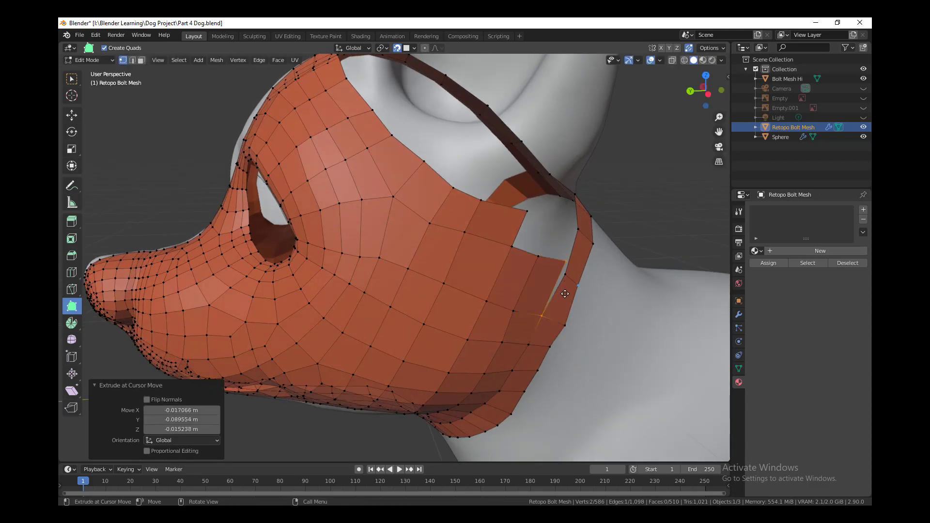
# Step: Snap the new row's corner onto the neck strip and even out the spacing of the neighbouring vertices
pyautogui.moveTo(565, 293); pyautogui.dragTo(537, 294, button='middle')
pyautogui.moveTo(506, 282); pyautogui.dragTo(511, 286)
pyautogui.moveTo(538, 310); pyautogui.dragTo(554, 313, button='middle')
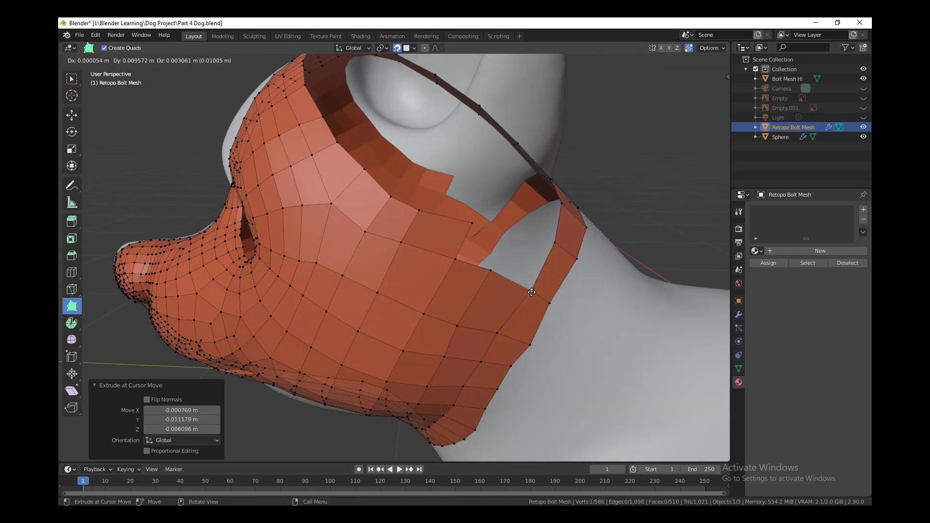
pyautogui.moveTo(532, 292); pyautogui.dragTo(533, 291)
pyautogui.moveTo(538, 285); pyautogui.dragTo(547, 281, button='middle')
pyautogui.moveTo(557, 257); pyautogui.dragTo(557, 261)
pyautogui.moveTo(474, 317); pyautogui.dragTo(471, 315)
pyautogui.moveTo(506, 270); pyautogui.dragTo(523, 266, button='middle')
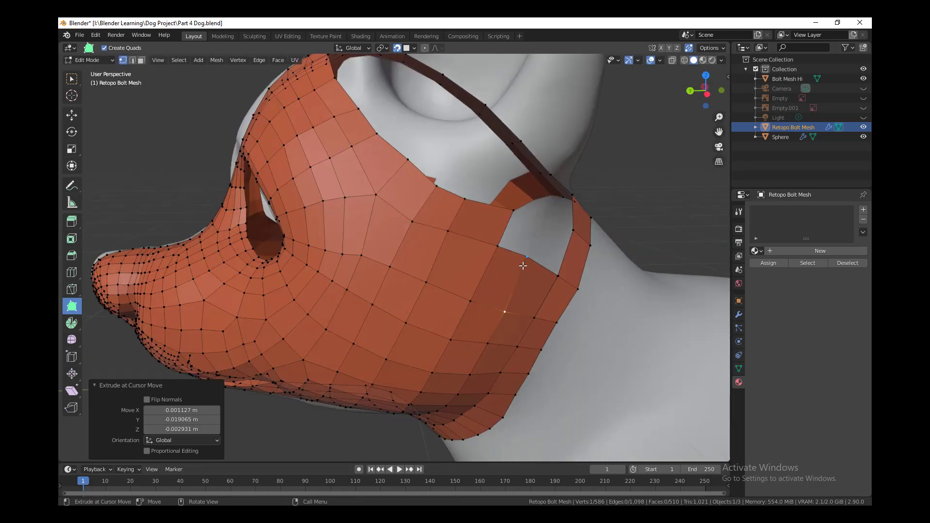
pyautogui.moveTo(522, 266); pyautogui.dragTo(524, 271)
# Step: Extrude the upper quads of the opening below the ear and snap their corners to the neck strip
pyautogui.moveTo(547, 315); pyautogui.dragTo(582, 363, button='middle')
pyautogui.moveTo(508, 286); pyautogui.dragTo(547, 293)
pyautogui.moveTo(553, 300); pyautogui.dragTo(535, 313, button='middle')
pyautogui.moveTo(531, 292); pyautogui.dragTo(566, 303)
pyautogui.scroll(3, 567, 306)
pyautogui.moveTo(568, 310); pyautogui.dragTo(630, 296, button='middle')
pyautogui.moveTo(630, 292); pyautogui.dragTo(632, 295)
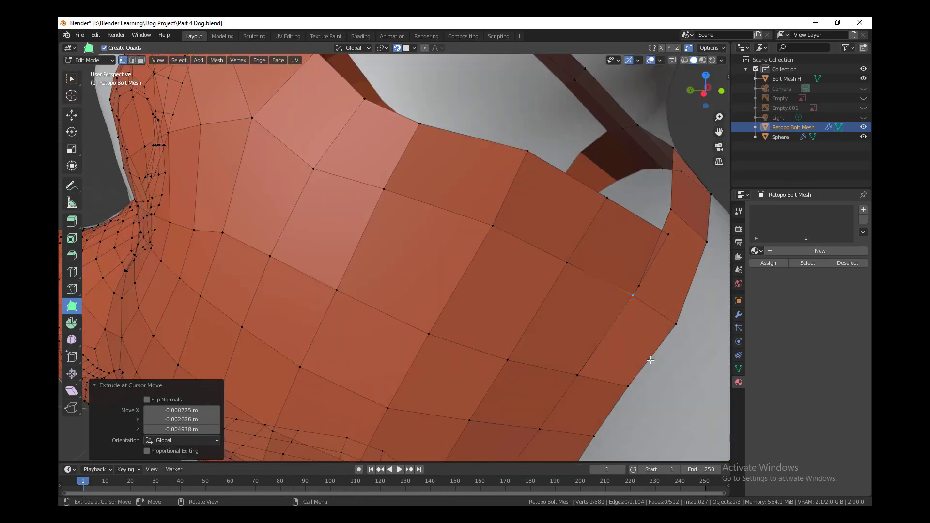
pyautogui.moveTo(633, 295); pyautogui.dragTo(636, 268, button='middle')
pyautogui.moveTo(636, 267); pyautogui.dragTo(644, 238)
pyautogui.moveTo(647, 245); pyautogui.dragTo(659, 246, button='middle')
# Step: Delete the misaligned geometry along the neck strip below the ear and rebuild it with quads joined to the filled rows
pyautogui.keyDown('shift'); pyautogui.click(631, 330); pyautogui.keyUp('shift')
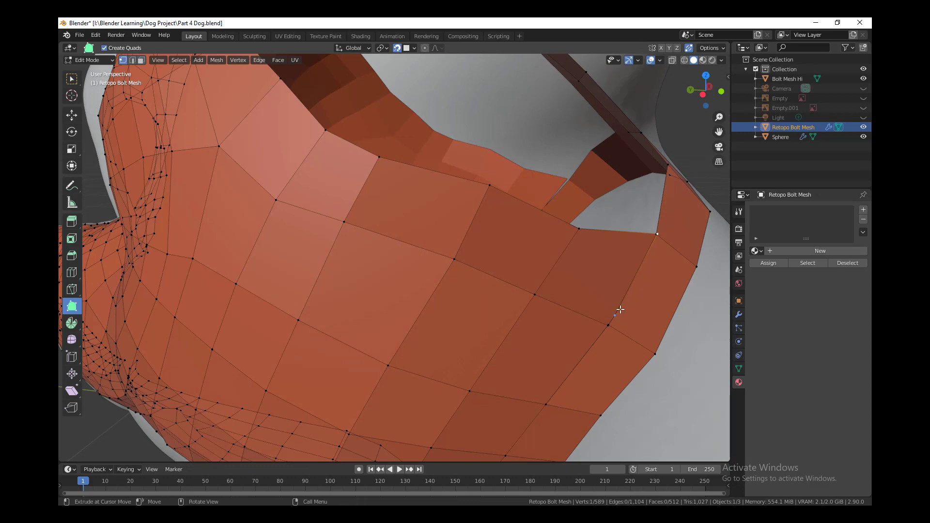
pyautogui.moveTo(615, 315)
pyautogui.keyDown('shift'); pyautogui.mouseDown(button='middle')
pyautogui.moveTo(640, 320)
pyautogui.moveTo(622, 325)
pyautogui.moveTo(626, 302)
pyautogui.mouseUp(button='middle'); pyautogui.keyUp('shift')
pyautogui.keyDown('shift'); pyautogui.click(622, 361); pyautogui.keyUp('shift')
pyautogui.keyDown('shift'); pyautogui.click(669, 311); pyautogui.keyUp('shift')
pyautogui.moveTo(609, 362); pyautogui.dragTo(663, 374)
pyautogui.moveTo(663, 374); pyautogui.dragTo(636, 387, button='middle')
pyautogui.moveTo(589, 337); pyautogui.dragTo(641, 372)
pyautogui.moveTo(620, 402); pyautogui.dragTo(613, 384, button='middle')
pyautogui.moveTo(594, 357); pyautogui.dragTo(594, 357)
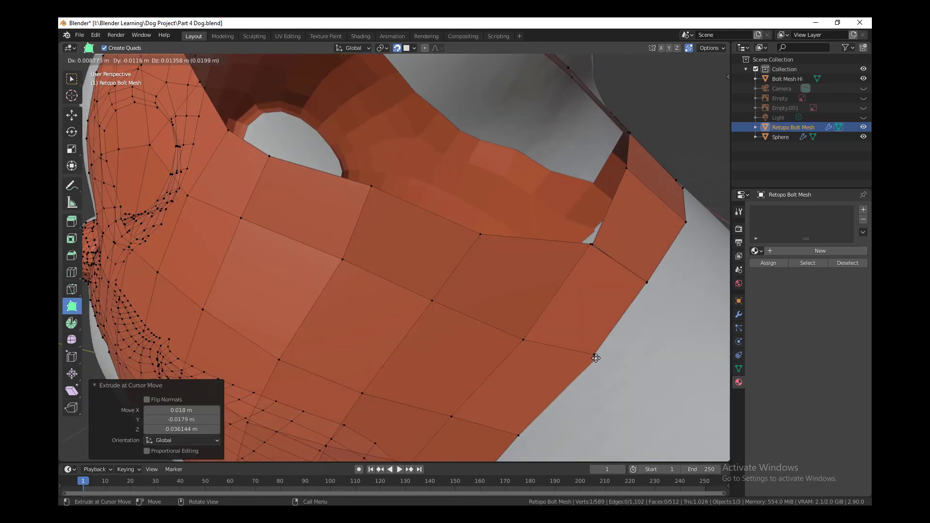
# Step: Extrude a quad at the upper end of the opening and weld its corners to the neighbouring strip vertices
pyautogui.moveTo(594, 358); pyautogui.dragTo(606, 455, button='middle')
pyautogui.scroll(-6, 613, 371)
pyautogui.moveTo(606, 455); pyautogui.dragTo(558, 226, button='middle')
pyautogui.moveTo(558, 225); pyautogui.dragTo(564, 186, button='middle')
pyautogui.moveTo(398, 258); pyautogui.dragTo(395, 293)
pyautogui.moveTo(394, 293); pyautogui.dragTo(557, 324, button='middle')
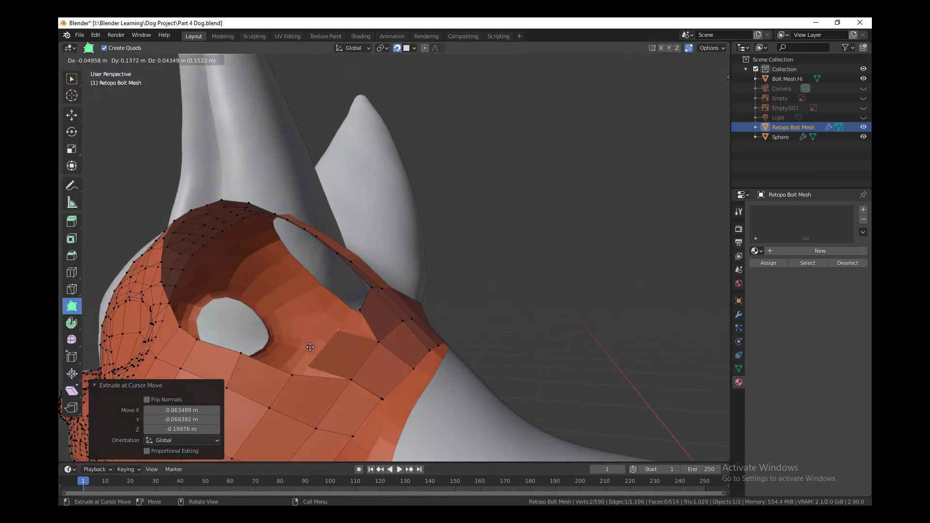
pyautogui.moveTo(365, 314); pyautogui.dragTo(360, 310)
pyautogui.moveTo(562, 340); pyautogui.dragTo(543, 369, button='middle')
pyautogui.moveTo(357, 313); pyautogui.dragTo(345, 334)
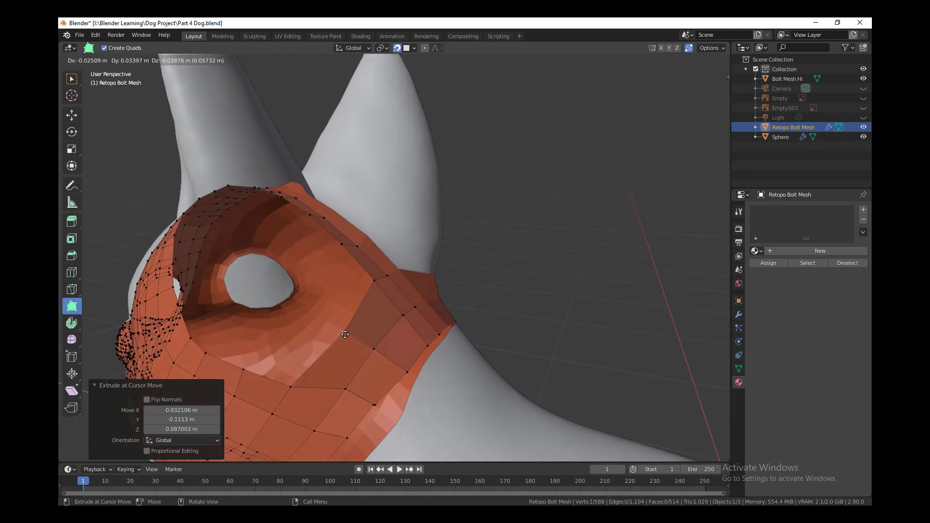
# Step: Reposition the vertices along the neck edge beside the filled quads to even out their spacing
pyautogui.moveTo(474, 426); pyautogui.dragTo(500, 417, button='middle')
pyautogui.moveTo(387, 418); pyautogui.dragTo(397, 425)
pyautogui.scroll(2, 451, 417)
pyautogui.keyDown('shift'); pyautogui.moveTo(451, 418); pyautogui.dragTo(454, 334, button='middle'); pyautogui.keyUp('shift')
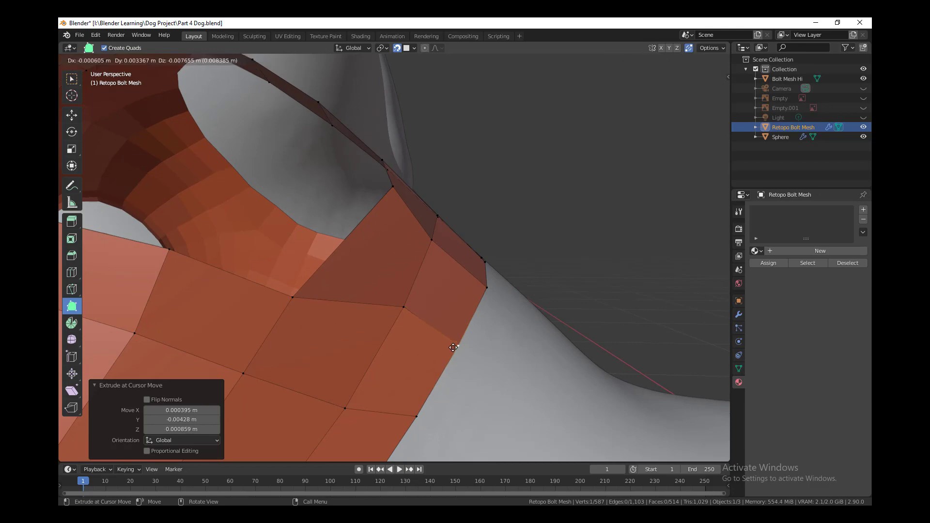
pyautogui.click(400, 445)
pyautogui.scroll(-7, 426, 407)
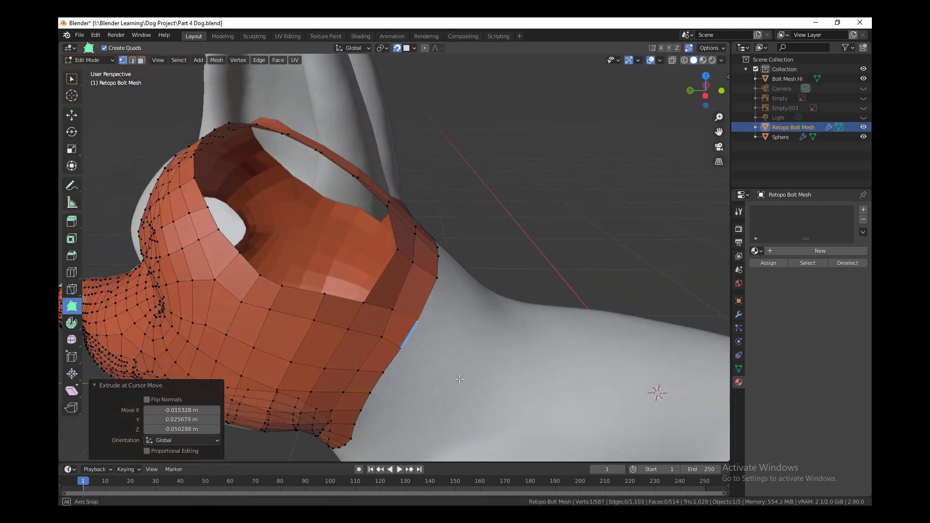
# Step: Add a loop cut through the quads beside the neck edge and even out the vertices around it
pyautogui.hotkey('ctrl', 'r')
pyautogui.click(409, 294)
pyautogui.click(409, 295)
pyautogui.moveTo(410, 295); pyautogui.dragTo(421, 301, button='middle')
pyautogui.moveTo(425, 303); pyautogui.dragTo(426, 304)
pyautogui.moveTo(400, 289); pyautogui.dragTo(403, 290)
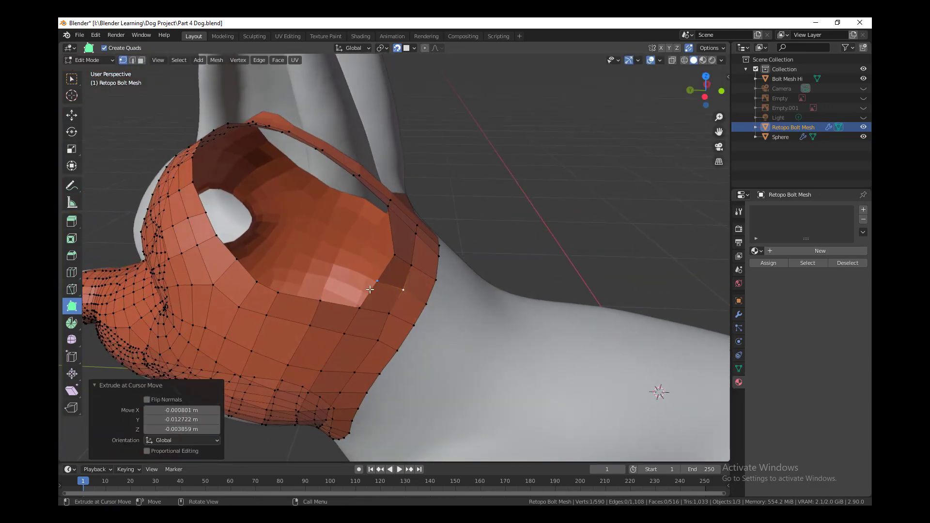
pyautogui.click(396, 248)
pyautogui.moveTo(396, 248); pyautogui.dragTo(417, 359, button='middle')
pyautogui.moveTo(389, 291); pyautogui.dragTo(428, 293, button='middle')
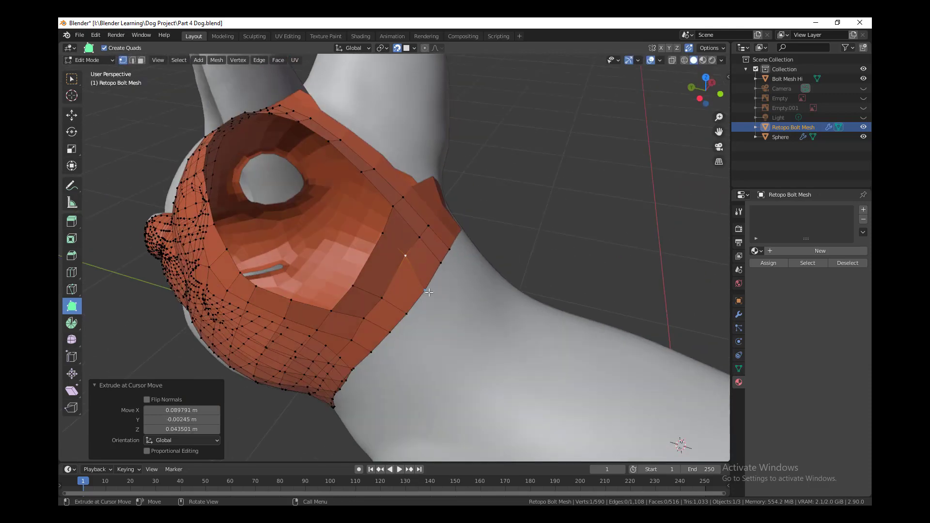
pyautogui.moveTo(354, 290); pyautogui.dragTo(363, 272)
pyautogui.scroll(-2, 368, 317)
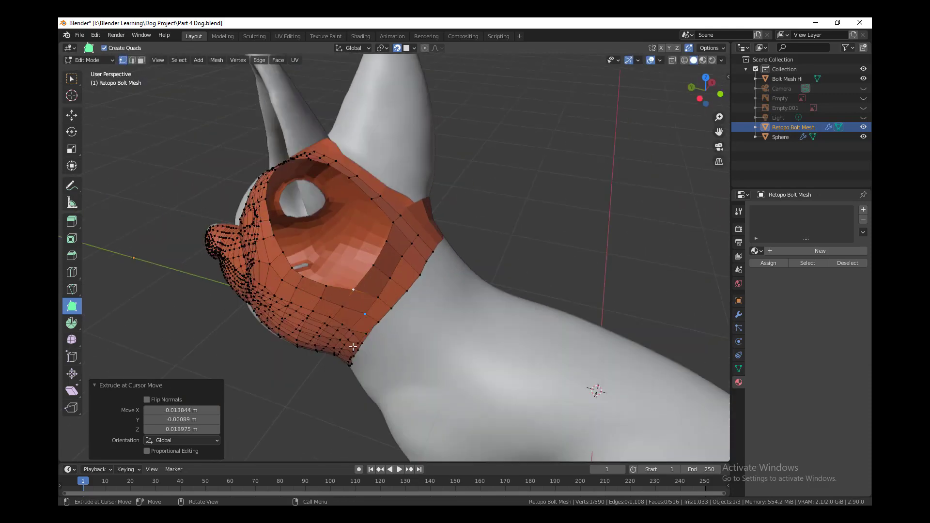
# Step: Extrude a row of quads along the base of the ear from the head mesh's edge
pyautogui.moveTo(426, 351); pyautogui.dragTo(390, 253, button='middle')
pyautogui.moveTo(390, 253); pyautogui.dragTo(407, 224)
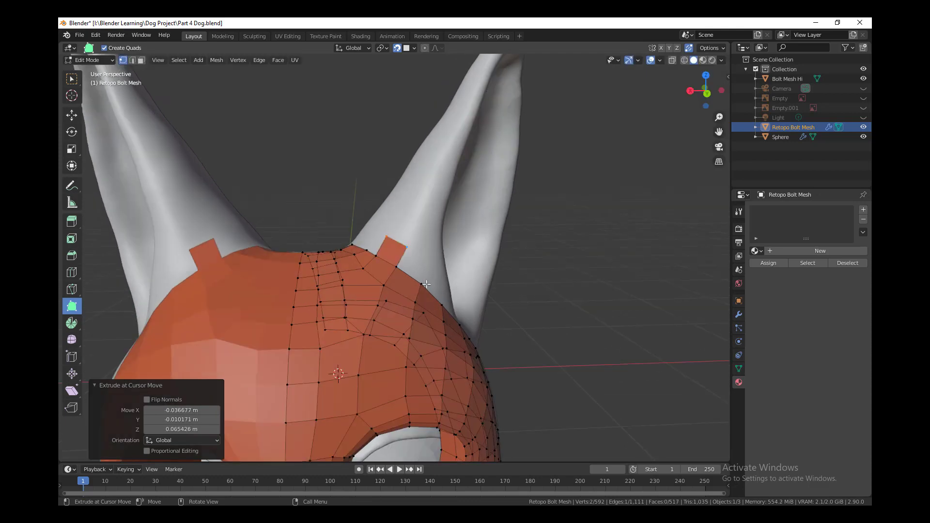
pyautogui.moveTo(427, 284); pyautogui.dragTo(405, 277, button='middle')
pyautogui.moveTo(405, 273); pyautogui.dragTo(420, 238)
pyautogui.moveTo(420, 239); pyautogui.dragTo(371, 250, button='middle')
pyautogui.moveTo(368, 253); pyautogui.dragTo(390, 232)
pyautogui.moveTo(401, 235); pyautogui.dragTo(368, 243, button='middle')
pyautogui.moveTo(368, 243); pyautogui.dragTo(372, 254)
pyautogui.scroll(-1, 372, 254)
pyautogui.moveTo(372, 256); pyautogui.dragTo(415, 305, button='middle')
pyautogui.moveTo(415, 304); pyautogui.dragTo(429, 293)
# Step: Even out the vertices along the front edge of the ear opening and weld the new quad's loose corner
pyautogui.moveTo(429, 293); pyautogui.dragTo(398, 343, button='middle')
pyautogui.moveTo(398, 343); pyautogui.dragTo(345, 360)
pyautogui.moveTo(310, 354); pyautogui.dragTo(321, 356)
pyautogui.moveTo(346, 360); pyautogui.dragTo(341, 365)
pyautogui.moveTo(331, 401); pyautogui.dragTo(330, 390, button='middle')
pyautogui.moveTo(330, 391); pyautogui.dragTo(331, 391)
pyautogui.moveTo(366, 391); pyautogui.dragTo(373, 396, button='middle')
pyautogui.moveTo(369, 367); pyautogui.dragTo(375, 361)
pyautogui.moveTo(375, 361); pyautogui.dragTo(389, 382, button='middle')
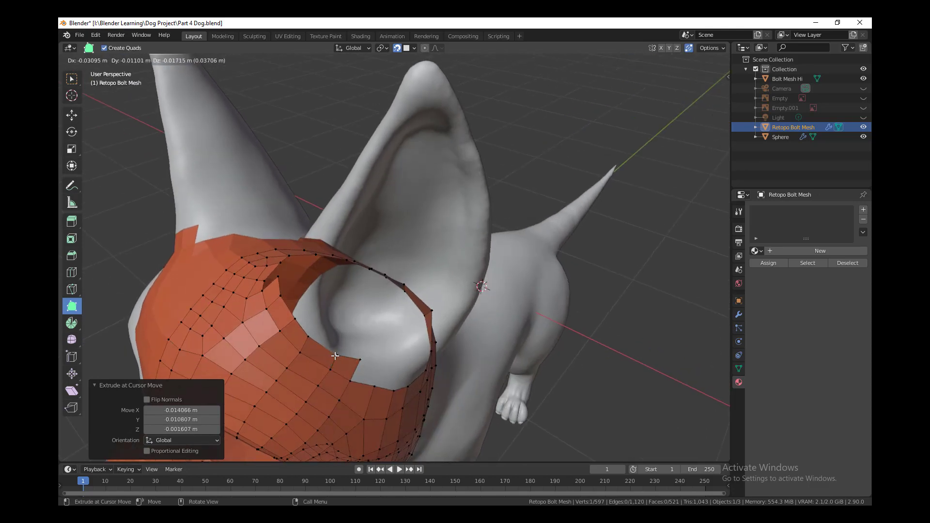
pyautogui.moveTo(335, 355); pyautogui.dragTo(336, 356)
pyautogui.moveTo(336, 356); pyautogui.dragTo(341, 339, button='middle')
pyautogui.moveTo(350, 381); pyautogui.dragTo(353, 378)
pyautogui.moveTo(376, 392); pyautogui.dragTo(371, 386)
pyautogui.moveTo(364, 378); pyautogui.dragTo(407, 378, button='middle')
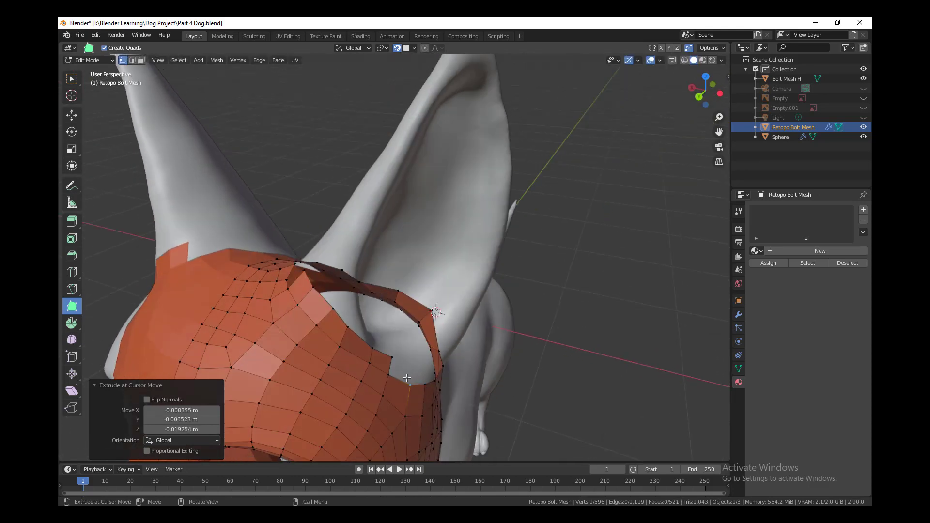
# Step: Continue extruding quads along the lower front edge of the ear opening, aligning their corners with the ear surface
pyautogui.moveTo(415, 345); pyautogui.dragTo(416, 346)
pyautogui.moveTo(415, 345); pyautogui.dragTo(380, 279, button='middle')
pyautogui.moveTo(384, 284); pyautogui.dragTo(398, 277)
pyautogui.moveTo(398, 277)
pyautogui.mouseDown(button='middle')
pyautogui.moveTo(420, 310)
pyautogui.moveTo(406, 280)
pyautogui.mouseUp(button='middle')
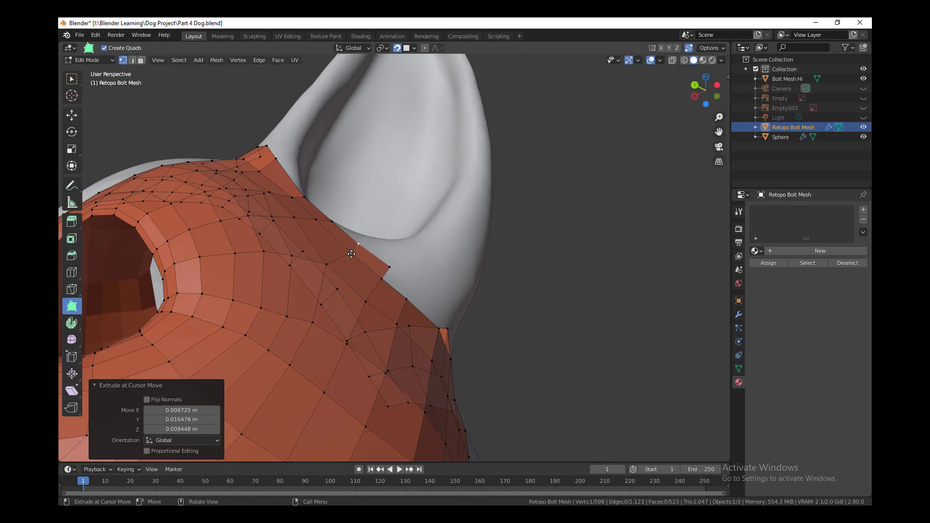
pyautogui.moveTo(401, 282); pyautogui.dragTo(408, 269)
pyautogui.moveTo(413, 286); pyautogui.dragTo(392, 246)
pyautogui.moveTo(393, 249); pyautogui.dragTo(429, 339, button='middle')
pyautogui.moveTo(431, 335); pyautogui.dragTo(433, 315)
pyautogui.moveTo(432, 315); pyautogui.dragTo(380, 291, button='middle')
pyautogui.moveTo(380, 291); pyautogui.dragTo(401, 254)
pyautogui.moveTo(401, 254); pyautogui.dragTo(407, 361, button='middle')
pyautogui.moveTo(394, 368)
pyautogui.mouseDown()
pyautogui.moveTo(417, 353)
pyautogui.moveTo(400, 373)
pyautogui.mouseUp()
# Step: Extrude the ear-base row around the inner side of the ear, joining each new quad to the previous one
pyautogui.moveTo(401, 373); pyautogui.dragTo(480, 297, button='middle')
pyautogui.moveTo(479, 297); pyautogui.dragTo(455, 298)
pyautogui.moveTo(490, 271); pyautogui.dragTo(523, 279)
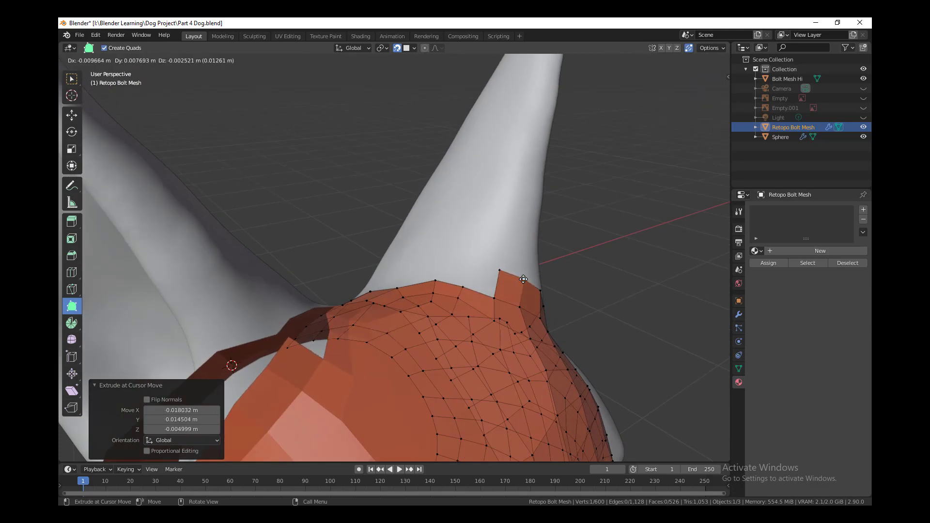
pyautogui.moveTo(487, 255); pyautogui.dragTo(487, 255)
pyautogui.moveTo(486, 255); pyautogui.dragTo(476, 261, button='middle')
pyautogui.moveTo(465, 256); pyautogui.dragTo(471, 230)
pyautogui.moveTo(470, 231); pyautogui.dragTo(455, 274, button='middle')
pyautogui.moveTo(455, 275); pyautogui.dragTo(453, 248)
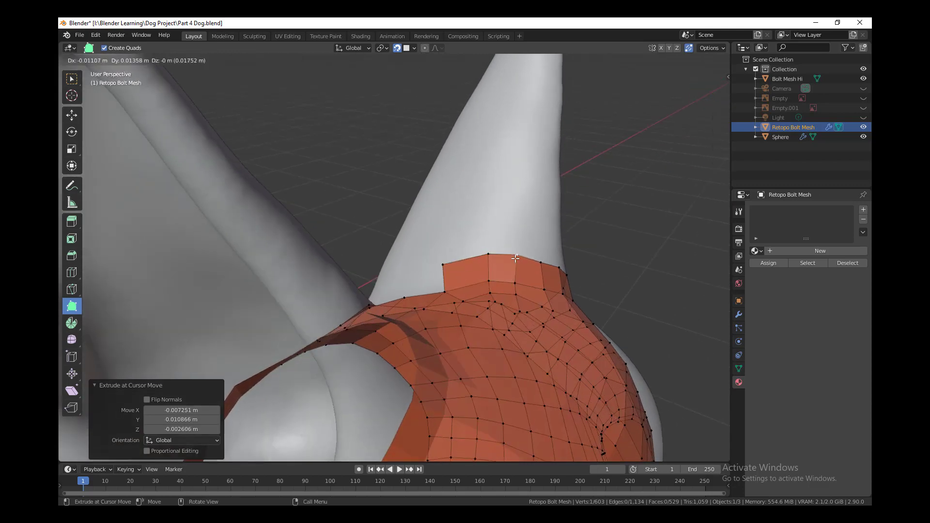
# Step: Extend the ear-base row with two more quads across the smooth back of the ear
pyautogui.moveTo(522, 294); pyautogui.dragTo(522, 295)
pyautogui.moveTo(522, 294); pyautogui.dragTo(569, 281, button='middle')
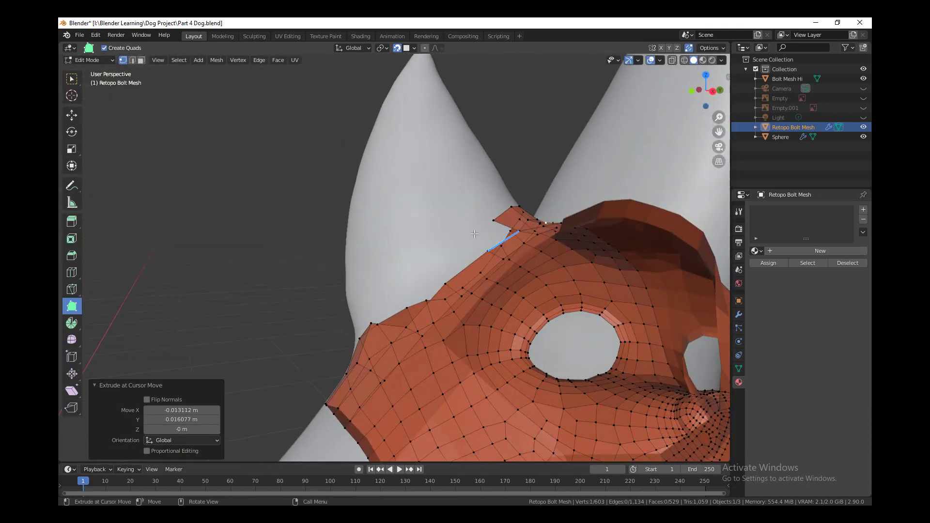
pyautogui.moveTo(496, 237); pyautogui.dragTo(472, 226)
pyautogui.moveTo(450, 263); pyautogui.dragTo(422, 252)
pyautogui.moveTo(422, 252); pyautogui.dragTo(347, 267, button='middle')
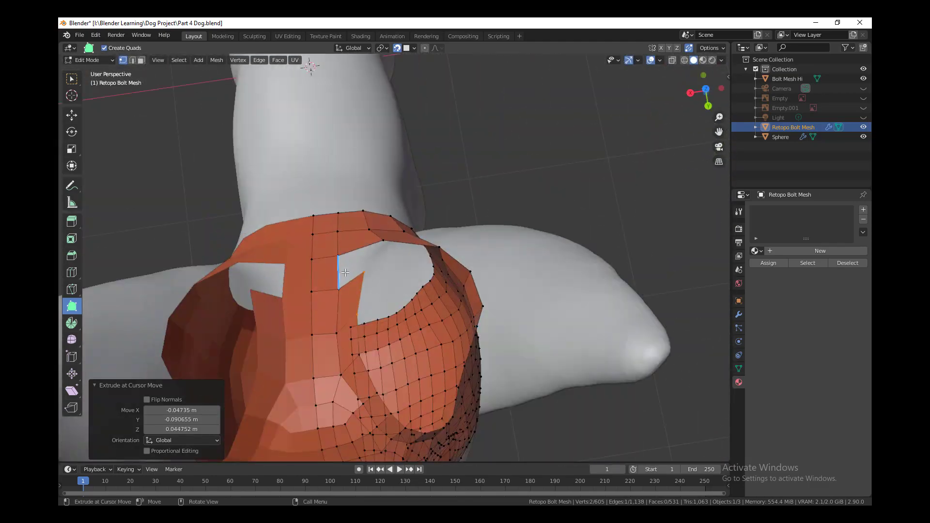
# Step: Extrude a quad from the head strip into the opening behind the ear and reposition its free corner
pyautogui.moveTo(345, 273); pyautogui.dragTo(375, 253)
pyautogui.moveTo(375, 253); pyautogui.dragTo(439, 390, button='middle')
pyautogui.hotkey('ctrl', 'z')
pyautogui.press('g')
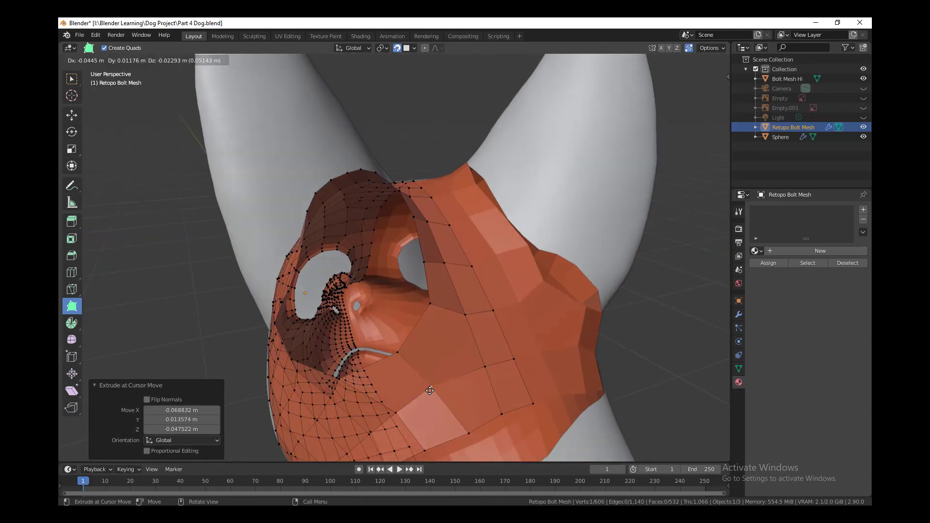
pyautogui.moveTo(430, 390); pyautogui.dragTo(433, 389)
# Step: Split the large faces beside the head strip behind the ear with Knife cuts
pyautogui.moveTo(433, 389); pyautogui.dragTo(451, 389, button='middle')
pyautogui.press('k')
pyautogui.click(464, 313)
pyautogui.press('Return')
pyautogui.moveTo(465, 314); pyautogui.dragTo(473, 316, button='middle')
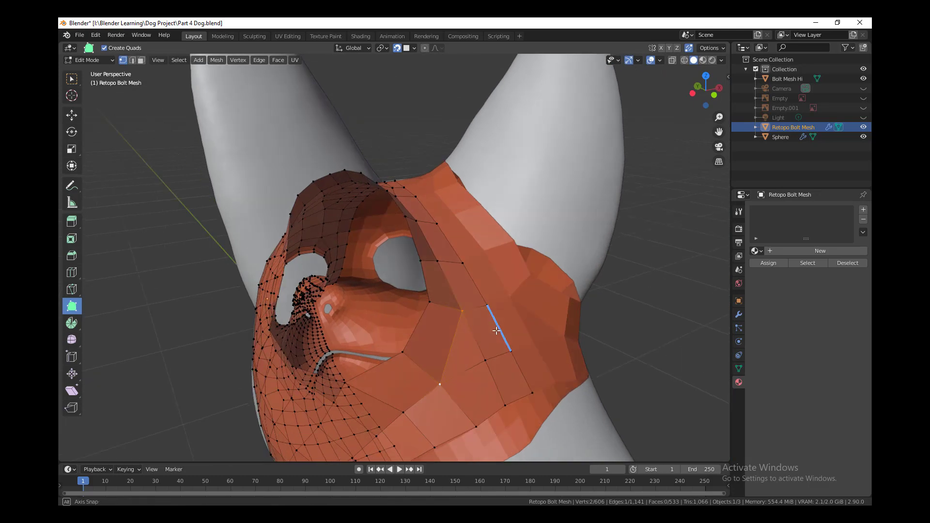
pyautogui.press('k')
pyautogui.click(416, 325)
pyautogui.press('Return')
# Step: Reposition the vertices around the cuts and knife another edge across the face bordering the opening
pyautogui.moveTo(417, 326); pyautogui.dragTo(426, 318, button='middle')
pyautogui.moveTo(419, 327); pyautogui.dragTo(411, 358)
pyautogui.moveTo(410, 358); pyautogui.dragTo(404, 336, button='middle')
pyautogui.moveTo(386, 370); pyautogui.dragTo(381, 375)
pyautogui.moveTo(381, 374); pyautogui.dragTo(443, 391, button='middle')
pyautogui.press('k')
pyautogui.click(402, 349)
pyautogui.press('Return')
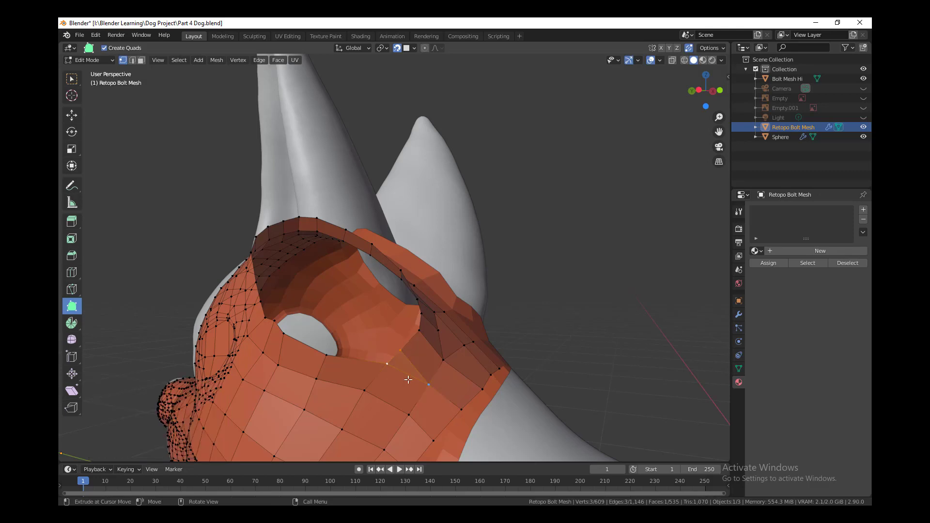
# Step: Delete the misaligned faces at the opening's lower corner and reposition the neighbouring border vertices
pyautogui.moveTo(399, 356); pyautogui.dragTo(405, 388, button='middle')
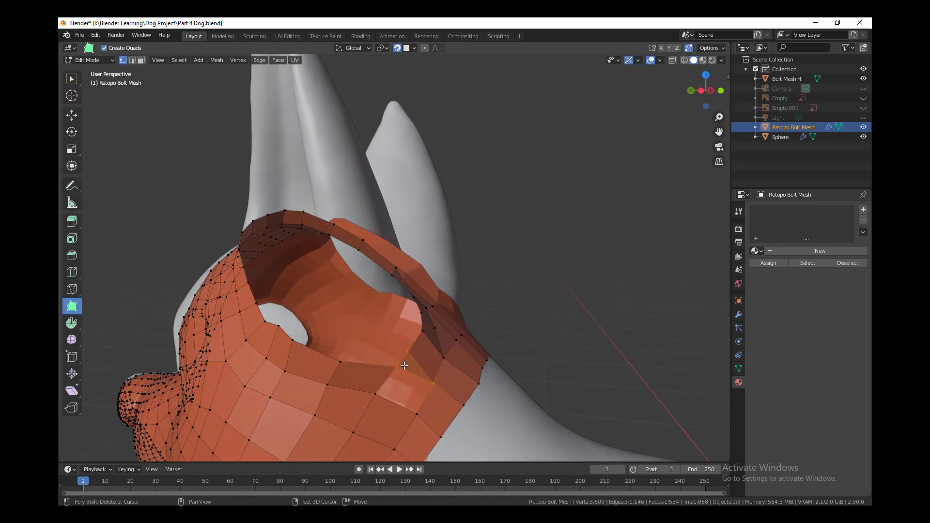
pyautogui.keyDown('shift'); pyautogui.click(422, 367); pyautogui.keyUp('shift')
pyautogui.moveTo(423, 367); pyautogui.dragTo(550, 374, button='middle')
pyautogui.moveTo(399, 384); pyautogui.dragTo(367, 378)
pyautogui.moveTo(330, 377); pyautogui.dragTo(263, 349)
pyautogui.moveTo(263, 349); pyautogui.dragTo(286, 345, button='middle')
pyautogui.scroll(-1, 426, 407)
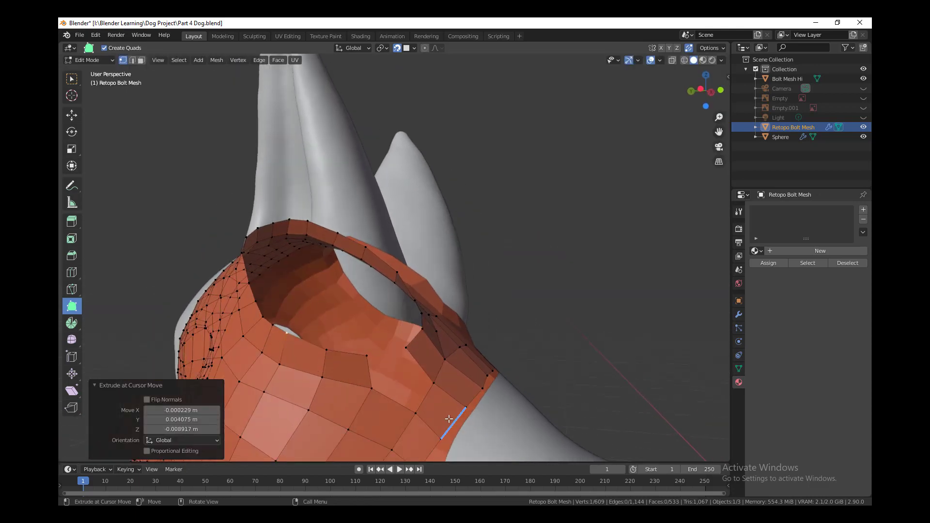
# Step: Bridge the gap below the ear with a new face and align its corners with the surrounding vertices
pyautogui.moveTo(406, 348); pyautogui.dragTo(407, 346)
pyautogui.moveTo(433, 382); pyautogui.dragTo(425, 379)
pyautogui.moveTo(422, 384); pyautogui.dragTo(412, 383, button='middle')
pyautogui.moveTo(382, 367); pyautogui.dragTo(427, 383)
pyautogui.moveTo(428, 372); pyautogui.dragTo(431, 374, button='middle')
pyautogui.moveTo(371, 388); pyautogui.dragTo(374, 394)
pyautogui.moveTo(430, 382); pyautogui.dragTo(367, 400)
# Step: Knife the bridging face below the ear from its lower edge to the opening's border and adjust the border vertex
pyautogui.press('k')
pyautogui.click(366, 399)
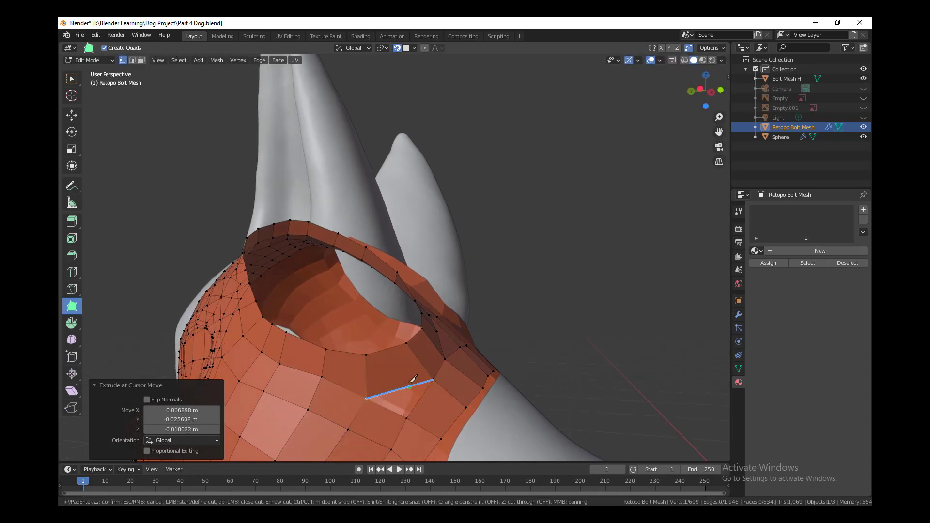
pyautogui.click(392, 347)
pyautogui.press('Return')
pyautogui.moveTo(395, 347); pyautogui.dragTo(403, 368, button='middle')
pyautogui.moveTo(365, 346); pyautogui.dragTo(361, 343)
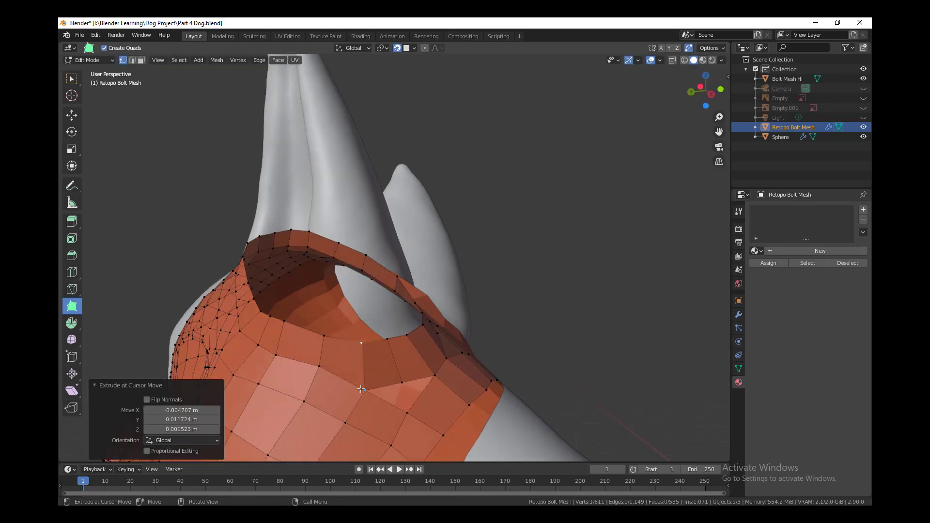
# Step: Close the remaining gap under the split face and reposition the adjoining vertices
pyautogui.moveTo(399, 363); pyautogui.dragTo(417, 407, button='middle')
pyautogui.moveTo(411, 396); pyautogui.dragTo(392, 399)
pyautogui.moveTo(392, 402); pyautogui.dragTo(400, 397, button='middle')
pyautogui.moveTo(378, 417); pyautogui.dragTo(383, 399)
pyautogui.click(392, 398)
pyautogui.moveTo(392, 398); pyautogui.dragTo(478, 395, button='middle')
pyautogui.click(387, 392)
pyautogui.moveTo(477, 395); pyautogui.dragTo(463, 385)
pyautogui.moveTo(463, 385); pyautogui.dragTo(422, 412, button='middle')
# Step: Even out the vertices of the cheek and neck quads below the ear
pyautogui.scroll(2, 427, 407)
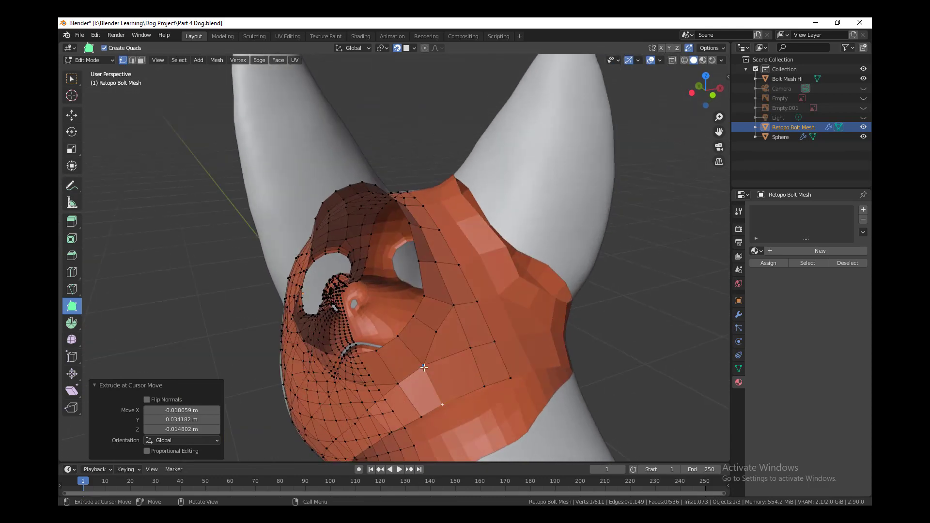
pyautogui.moveTo(432, 402); pyautogui.dragTo(452, 393)
pyautogui.click(452, 393)
pyautogui.moveTo(452, 394); pyautogui.dragTo(391, 425, button='middle')
pyautogui.click(447, 411)
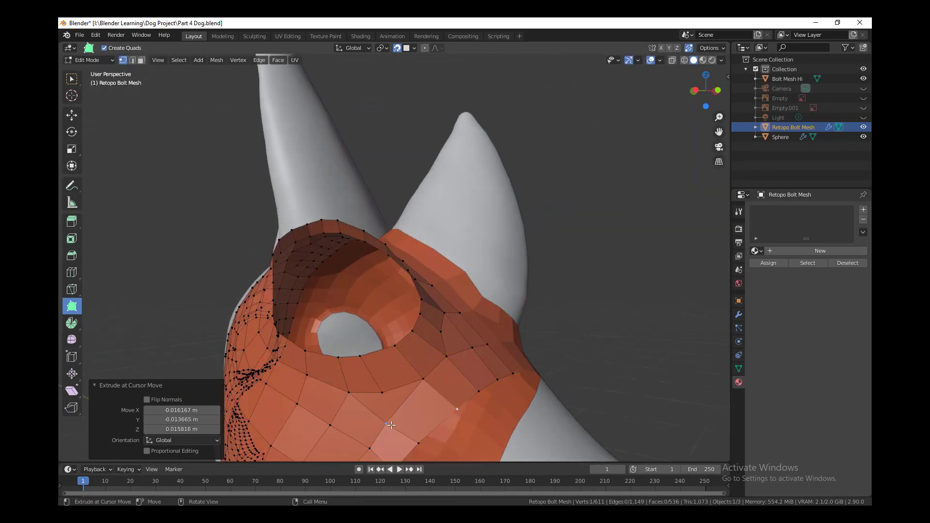
pyautogui.moveTo(362, 358); pyautogui.dragTo(372, 357)
pyautogui.moveTo(372, 358); pyautogui.dragTo(404, 397, button='middle')
pyautogui.scroll(2, 415, 357)
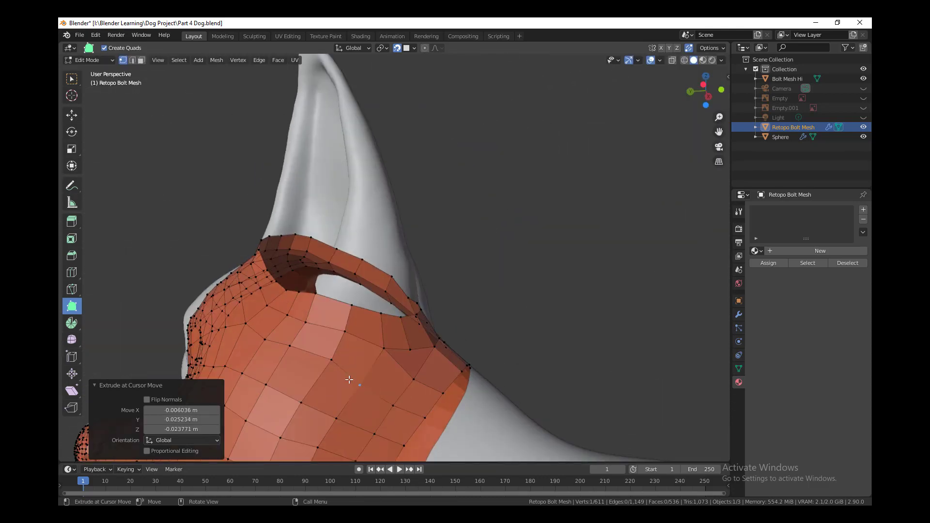
pyautogui.click(290, 351)
# Step: Extrude a second row of quads up the back of the ear from the ear-base row
pyautogui.moveTo(289, 351); pyautogui.dragTo(485, 290, button='middle')
pyautogui.moveTo(484, 293); pyautogui.dragTo(484, 296)
pyautogui.moveTo(490, 253); pyautogui.dragTo(489, 226)
pyautogui.moveTo(431, 255); pyautogui.dragTo(430, 229)
pyautogui.moveTo(410, 267); pyautogui.dragTo(457, 246, button='middle')
pyautogui.moveTo(482, 255); pyautogui.dragTo(440, 228)
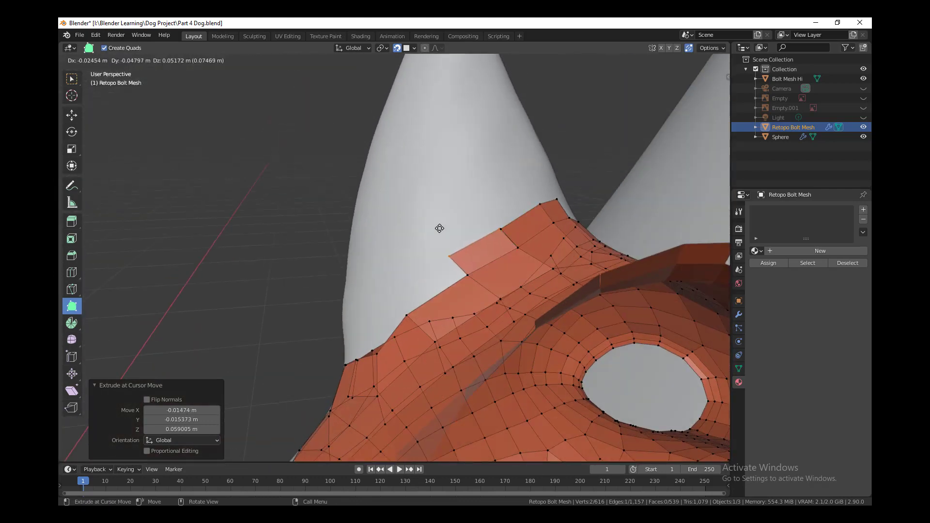
pyautogui.moveTo(435, 246); pyautogui.dragTo(423, 241, button='middle')
pyautogui.moveTo(434, 286); pyautogui.dragTo(416, 259)
pyautogui.moveTo(415, 259); pyautogui.dragTo(386, 300, button='middle')
pyautogui.moveTo(431, 291); pyautogui.dragTo(403, 278)
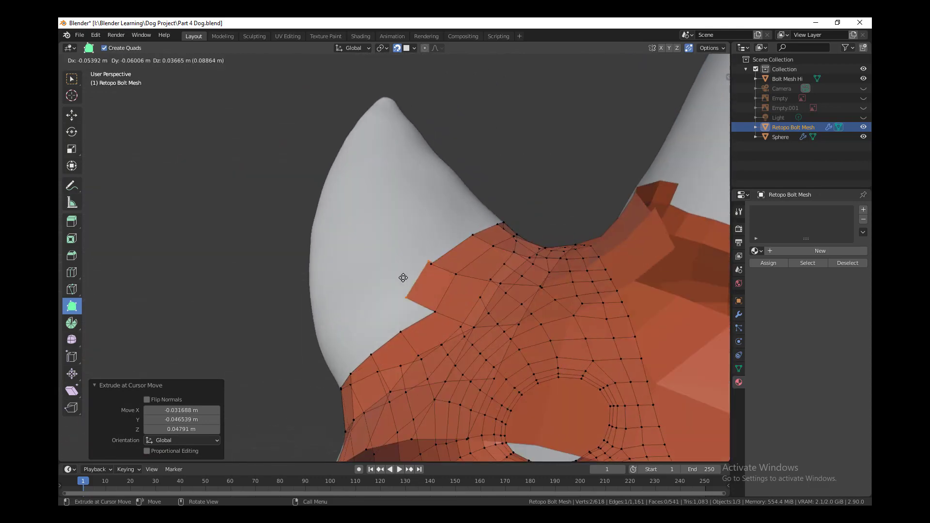
# Step: Weld and align the second row's corners and extend the row farther around the back of the ear
pyautogui.moveTo(417, 283); pyautogui.dragTo(417, 288, button='middle')
pyautogui.moveTo(431, 267); pyautogui.dragTo(441, 262)
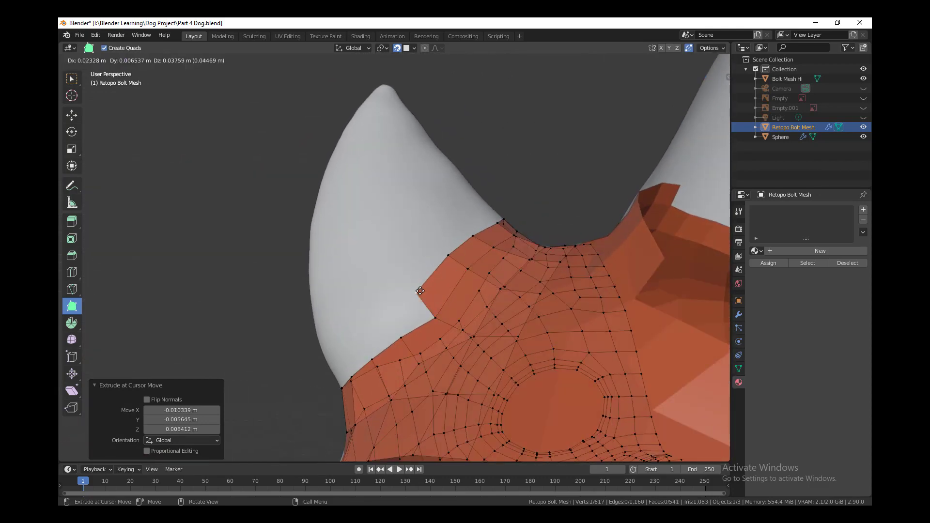
pyautogui.moveTo(426, 310); pyautogui.dragTo(426, 309)
pyautogui.moveTo(426, 309); pyautogui.dragTo(399, 303, button='middle')
pyautogui.moveTo(385, 286); pyautogui.dragTo(384, 285)
pyautogui.moveTo(384, 286); pyautogui.dragTo(388, 306, button='middle')
pyautogui.moveTo(388, 305); pyautogui.dragTo(372, 289)
pyautogui.moveTo(373, 289); pyautogui.dragTo(367, 310, button='middle')
pyautogui.moveTo(367, 311); pyautogui.dragTo(347, 296)
pyautogui.moveTo(347, 297); pyautogui.dragTo(377, 309, button='middle')
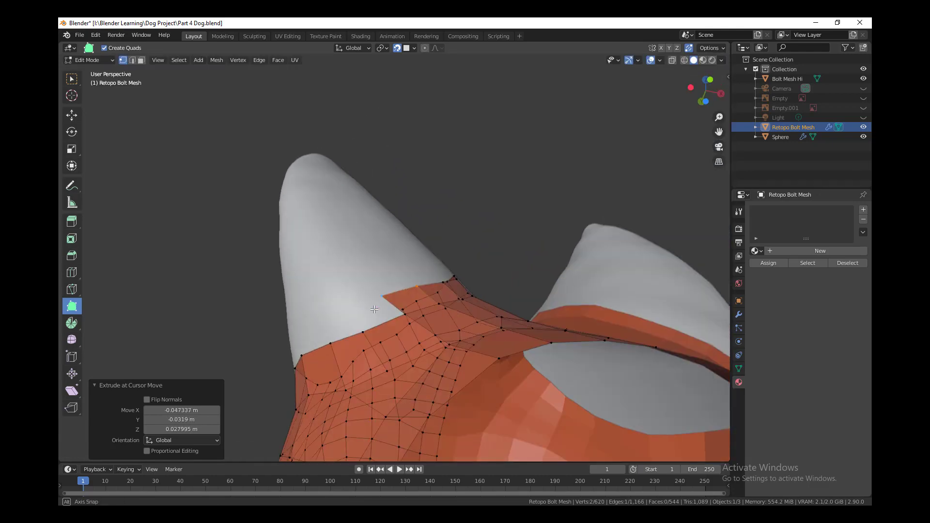
pyautogui.moveTo(375, 308); pyautogui.dragTo(331, 282)
pyautogui.moveTo(331, 281); pyautogui.dragTo(440, 237, button='middle')
pyautogui.moveTo(440, 236); pyautogui.dragTo(461, 224)
pyautogui.moveTo(461, 224); pyautogui.dragTo(463, 292, button='middle')
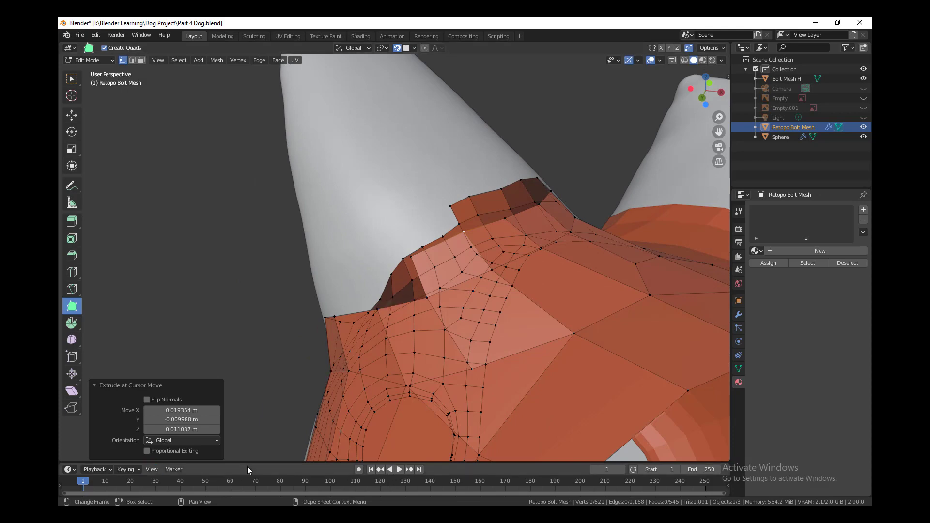
# Step: Add another quad to the second row around the back of the ear and even out the row's vertices
pyautogui.moveTo(245, 422); pyautogui.dragTo(264, 269, button='middle')
pyautogui.moveTo(373, 239); pyautogui.dragTo(362, 207)
pyautogui.moveTo(363, 213); pyautogui.dragTo(402, 230, button='middle')
pyautogui.moveTo(411, 232); pyautogui.dragTo(419, 233)
pyautogui.moveTo(419, 233); pyautogui.dragTo(489, 301, button='middle')
pyautogui.moveTo(493, 300); pyautogui.dragTo(506, 297)
pyautogui.moveTo(505, 300); pyautogui.dragTo(550, 353, button='middle')
pyautogui.moveTo(472, 390); pyautogui.dragTo(458, 405)
pyautogui.moveTo(446, 324); pyautogui.dragTo(444, 332)
pyautogui.moveTo(444, 332); pyautogui.dragTo(489, 305, button='middle')
pyautogui.moveTo(494, 294); pyautogui.dragTo(501, 314)
pyautogui.moveTo(502, 314); pyautogui.dragTo(455, 315, button='middle')
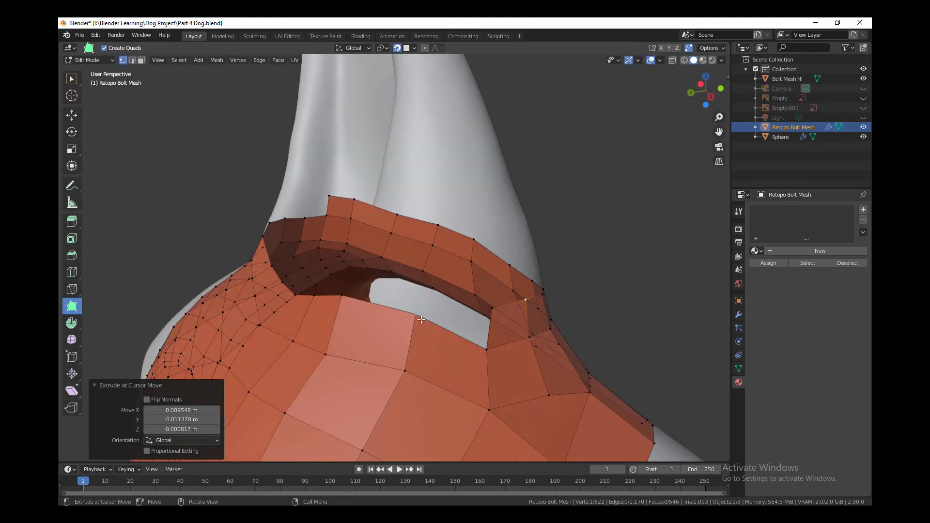
# Step: Extrude the first quads up from the lower front edge of the ear opening and align their corners
pyautogui.moveTo(439, 323); pyautogui.dragTo(436, 335)
pyautogui.moveTo(375, 317)
pyautogui.mouseDown()
pyautogui.moveTo(370, 327)
pyautogui.moveTo(366, 314)
pyautogui.mouseUp()
pyautogui.moveTo(404, 315); pyautogui.dragTo(359, 333, button='middle')
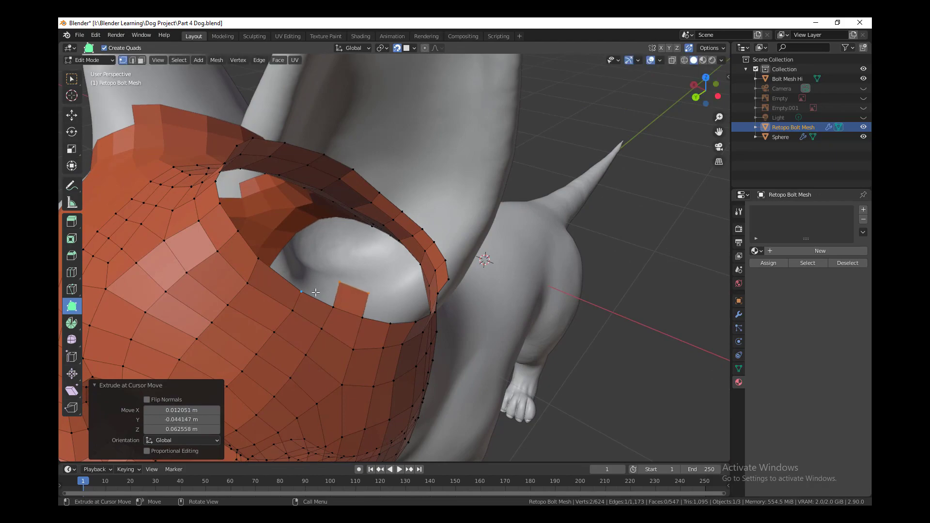
pyautogui.moveTo(321, 291)
pyautogui.mouseDown()
pyautogui.moveTo(327, 265)
pyautogui.moveTo(307, 279)
pyautogui.mouseUp()
pyautogui.moveTo(307, 281); pyautogui.dragTo(361, 335, button='middle')
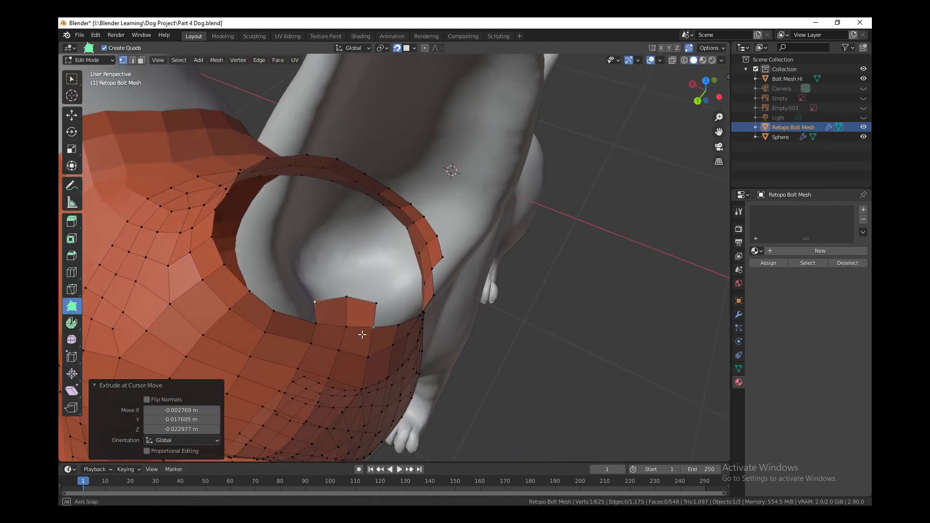
pyautogui.scroll(2, 359, 335)
pyautogui.moveTo(327, 305); pyautogui.dragTo(322, 312)
# Step: Extend the quad row along the front edge of the ear opening and shape its top vertices
pyautogui.moveTo(284, 310); pyautogui.dragTo(303, 251, button='middle')
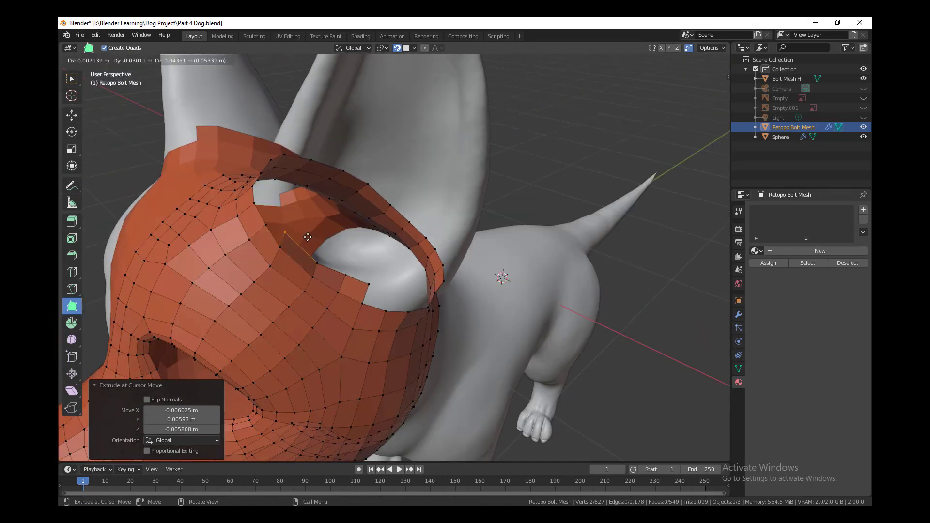
pyautogui.moveTo(308, 237); pyautogui.dragTo(308, 238)
pyautogui.moveTo(308, 237); pyautogui.dragTo(370, 315, button='middle')
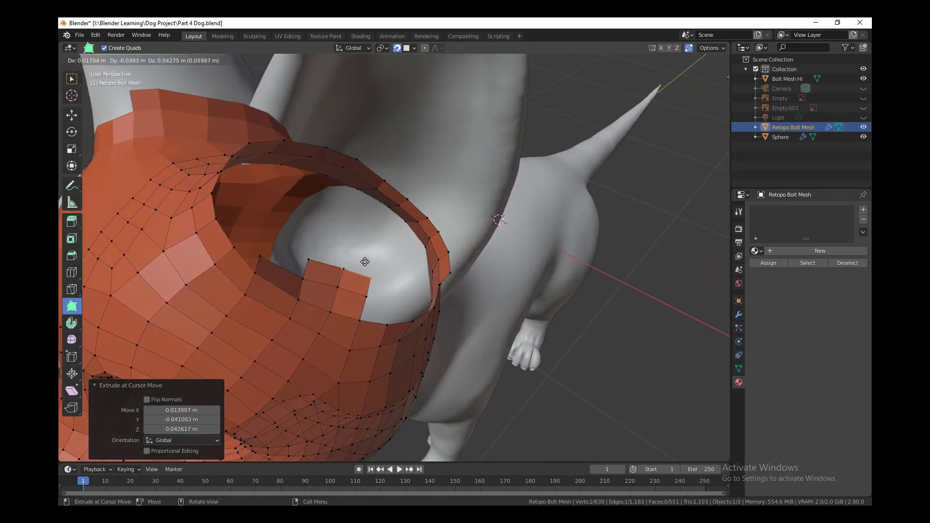
pyautogui.moveTo(367, 262); pyautogui.dragTo(367, 262)
pyautogui.moveTo(367, 263); pyautogui.dragTo(284, 236, button='middle')
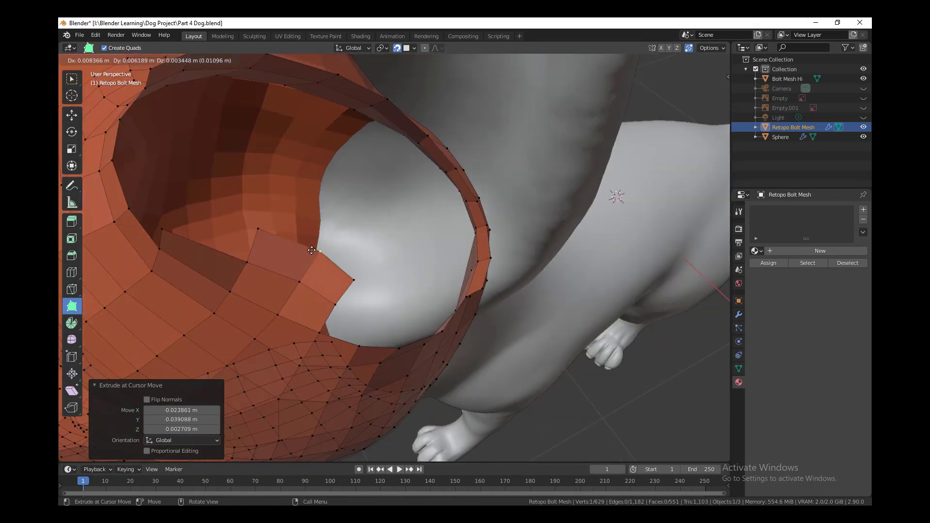
pyautogui.moveTo(282, 237); pyautogui.dragTo(284, 213)
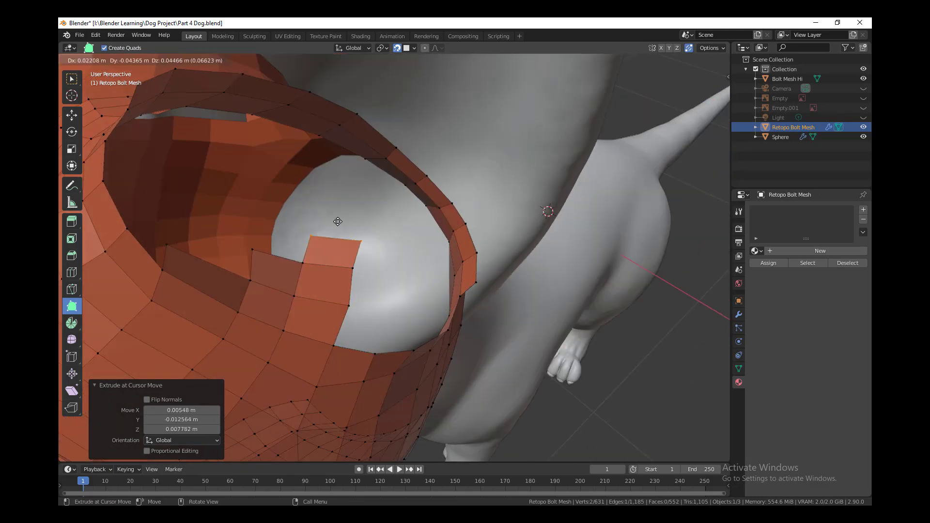
# Step: Extrude the quads upward into a two-quad-wide strip along the inside of the ear
pyautogui.moveTo(284, 213); pyautogui.dragTo(343, 304, button='middle')
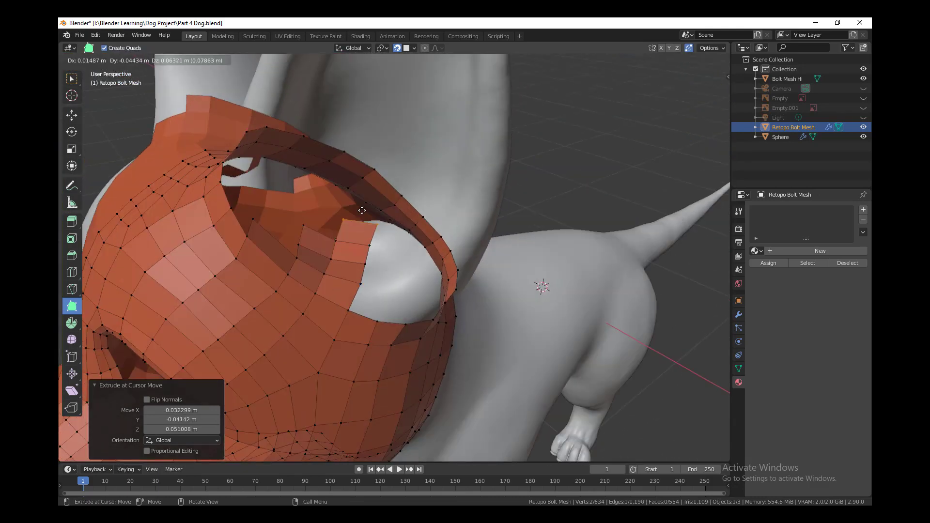
pyautogui.moveTo(338, 180); pyautogui.dragTo(339, 180)
pyautogui.moveTo(338, 272); pyautogui.dragTo(397, 227, button='middle')
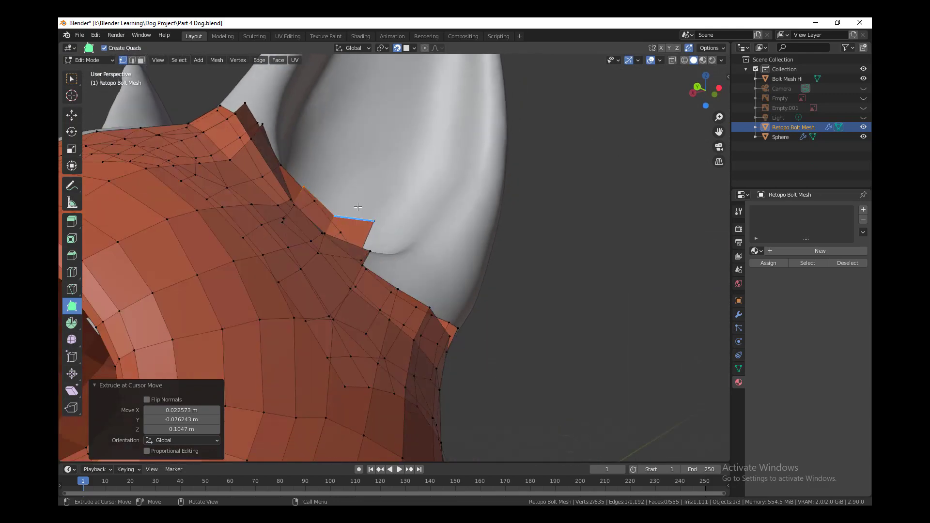
pyautogui.moveTo(354, 218); pyautogui.dragTo(370, 184)
pyautogui.moveTo(338, 145); pyautogui.dragTo(338, 146)
pyautogui.keyDown('ctrl'); pyautogui.moveTo(338, 146); pyautogui.dragTo(366, 114); pyautogui.keyUp('ctrl')
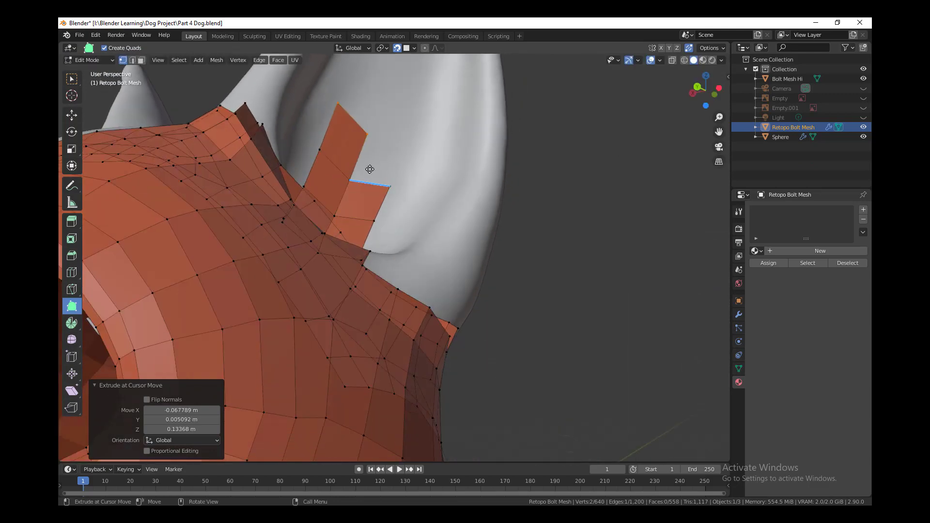
pyautogui.keyDown('ctrl'); pyautogui.moveTo(369, 169); pyautogui.dragTo(388, 122); pyautogui.keyUp('ctrl')
# Step: Reposition the outer top corner and lower vertices of the inner-ear strip to follow the sculpt
pyautogui.scroll(-2, 388, 124)
pyautogui.scroll(2, 372, 247)
pyautogui.moveTo(370, 253); pyautogui.dragTo(369, 266, button='middle')
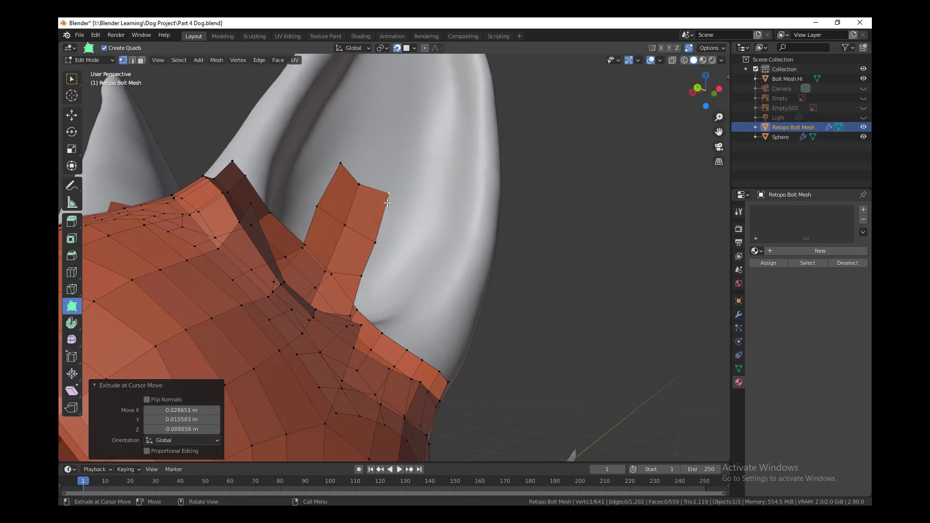
pyautogui.moveTo(388, 196); pyautogui.dragTo(390, 194)
pyautogui.moveTo(386, 262); pyautogui.dragTo(332, 280, button='middle')
pyautogui.moveTo(332, 280); pyautogui.dragTo(333, 263)
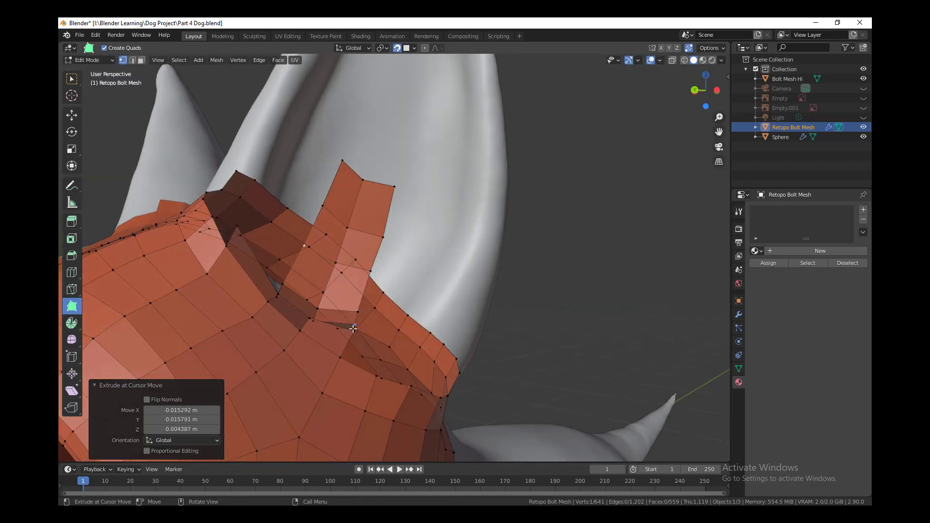
# Step: Straighten the inner-ear strip by evening out its side vertices and top edge
pyautogui.moveTo(354, 329); pyautogui.dragTo(338, 252, button='middle')
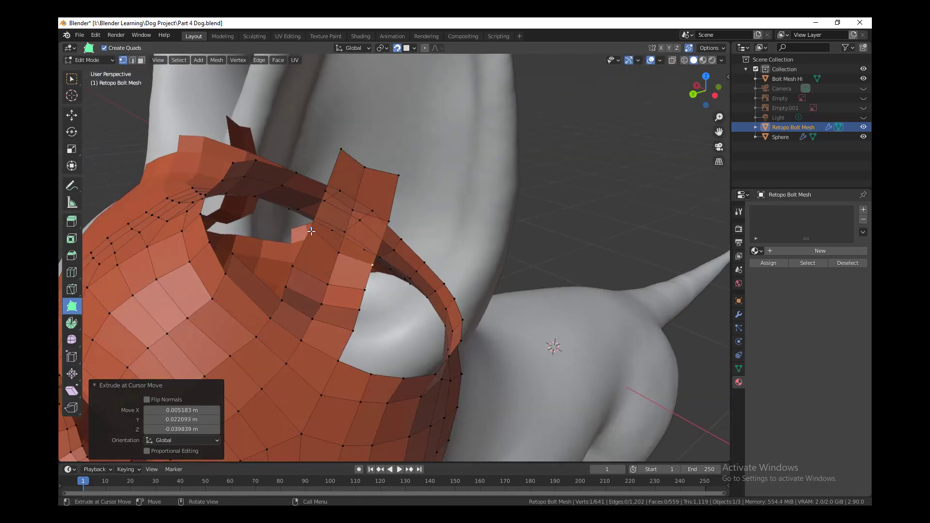
pyautogui.moveTo(312, 231); pyautogui.dragTo(313, 233)
pyautogui.moveTo(315, 237); pyautogui.dragTo(325, 286, button='middle')
pyautogui.moveTo(324, 281); pyautogui.dragTo(288, 275)
pyautogui.moveTo(357, 278); pyautogui.dragTo(362, 227, button='middle')
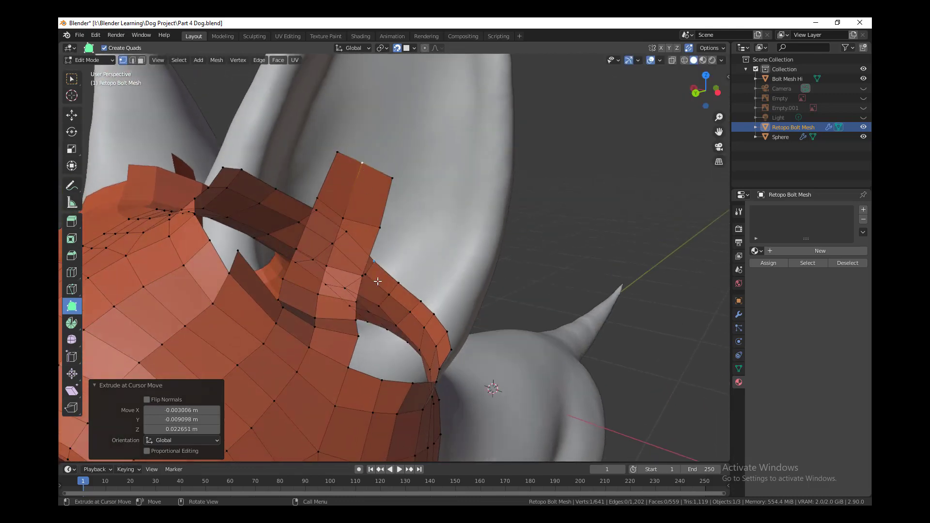
pyautogui.moveTo(378, 282); pyautogui.dragTo(362, 276, button='middle')
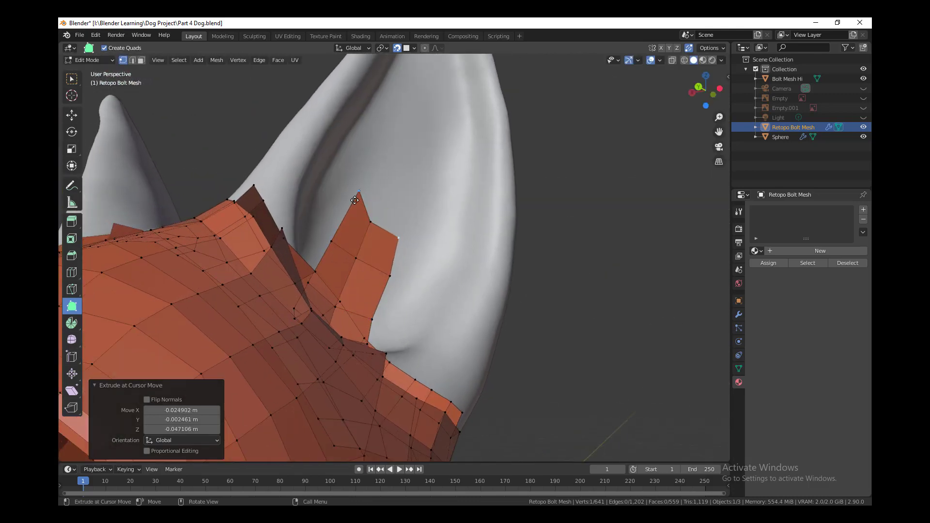
pyautogui.moveTo(355, 200); pyautogui.dragTo(348, 205)
# Step: Extrude the two-quad-wide strip farther up the inner ear to just below the tip
pyautogui.moveTo(349, 204); pyautogui.dragTo(383, 201, button='middle')
pyautogui.moveTo(408, 182); pyautogui.dragTo(407, 181)
pyautogui.moveTo(401, 176); pyautogui.dragTo(399, 145, button='middle')
pyautogui.click(415, 145)
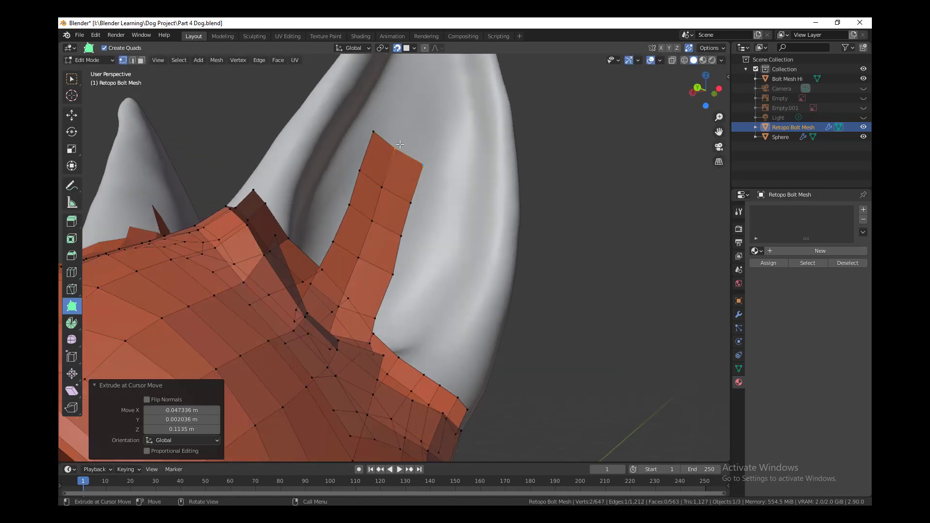
pyautogui.click(426, 112)
pyautogui.moveTo(426, 112); pyautogui.dragTo(404, 239, button='middle')
pyautogui.moveTo(419, 152); pyautogui.dragTo(398, 133)
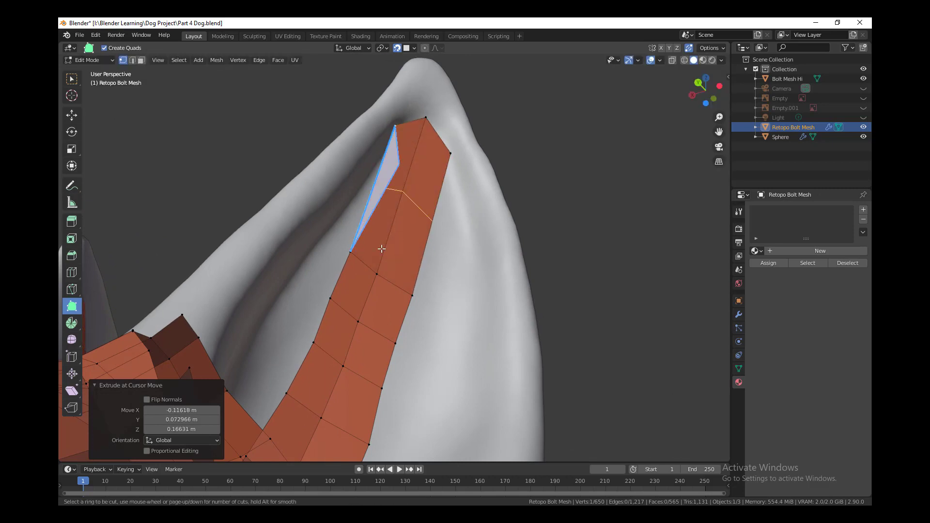
# Step: Add loop cuts across the elongated quads near the strip's upper end and adjust the new vertices
pyautogui.click(382, 248)
pyautogui.rightClick(382, 248)
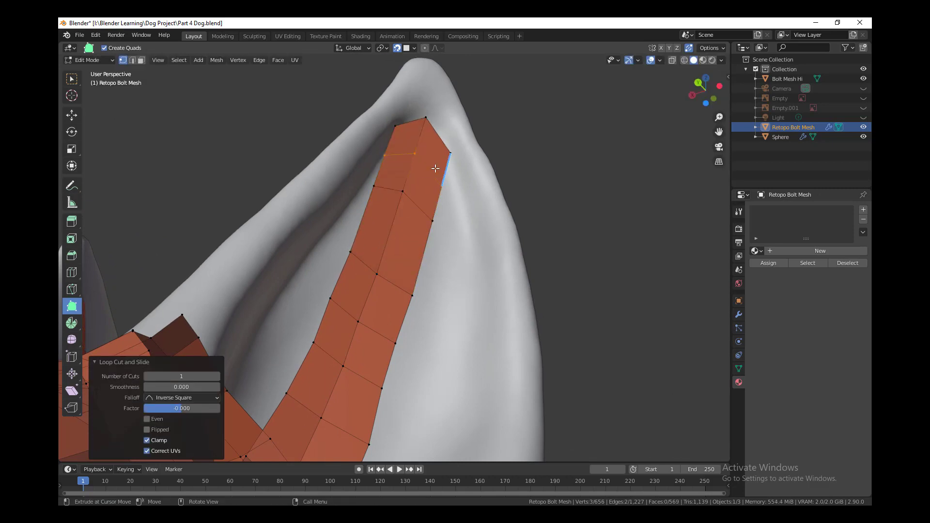
pyautogui.moveTo(572, 334); pyautogui.dragTo(589, 324, button='middle')
pyautogui.moveTo(393, 219); pyautogui.dragTo(398, 217)
pyautogui.moveTo(365, 208); pyautogui.dragTo(370, 202)
pyautogui.keyDown('ctrl'); pyautogui.click(389, 144); pyautogui.keyUp('ctrl')
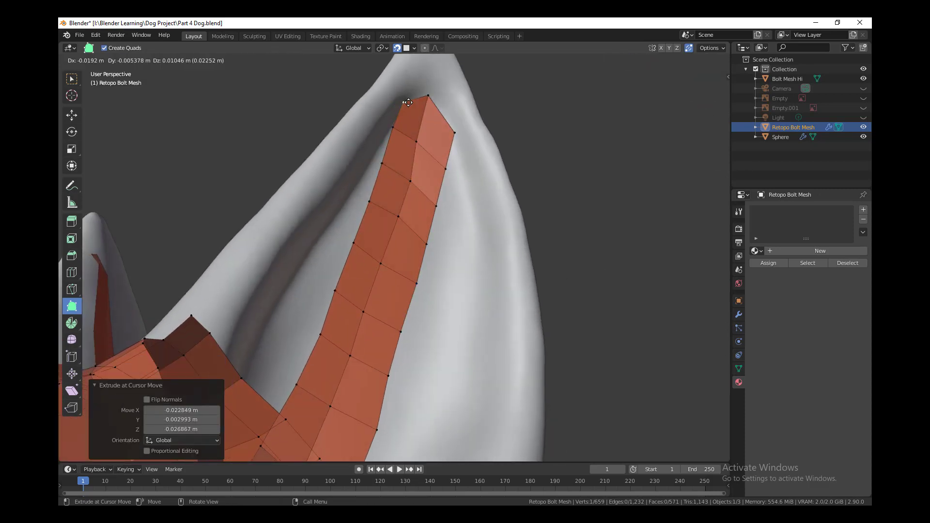
# Step: Even out the spacing of the strip's upper quads and add another pair at its top end
pyautogui.moveTo(408, 102); pyautogui.dragTo(410, 102)
pyautogui.moveTo(445, 166); pyautogui.dragTo(452, 152)
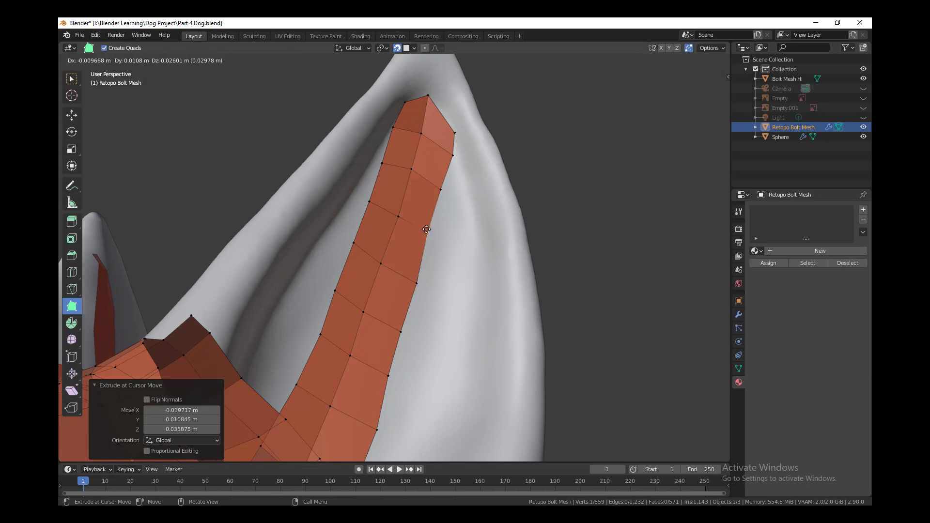
pyautogui.moveTo(442, 187); pyautogui.dragTo(444, 186)
pyautogui.moveTo(460, 271); pyautogui.dragTo(426, 324, button='middle')
pyautogui.moveTo(414, 226); pyautogui.dragTo(413, 233)
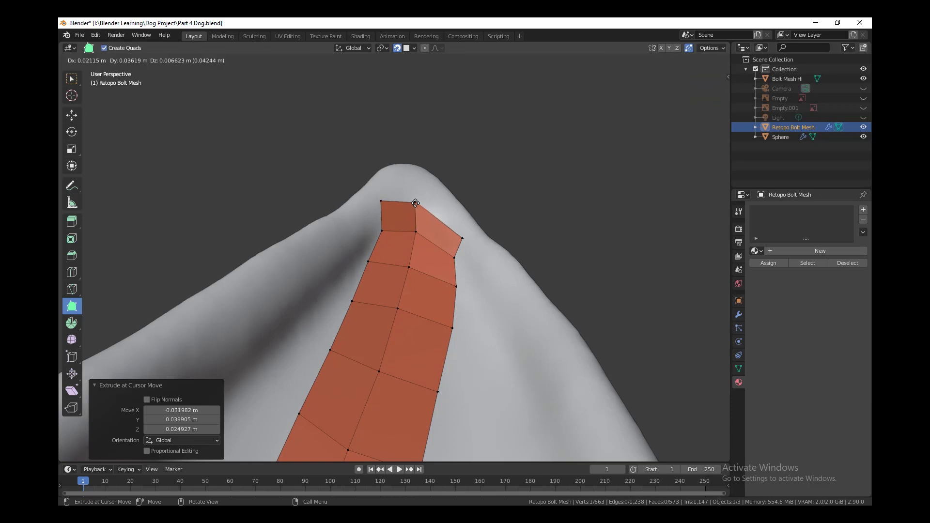
# Step: Fine-tune the edge and centre vertices along the upper part of the inner-ear strip
pyautogui.moveTo(455, 288); pyautogui.dragTo(455, 284)
pyautogui.scroll(-4, 455, 286)
pyautogui.moveTo(455, 286); pyautogui.dragTo(475, 388, button='middle')
pyautogui.scroll(3, 368, 262)
pyautogui.moveTo(342, 232); pyautogui.dragTo(342, 226)
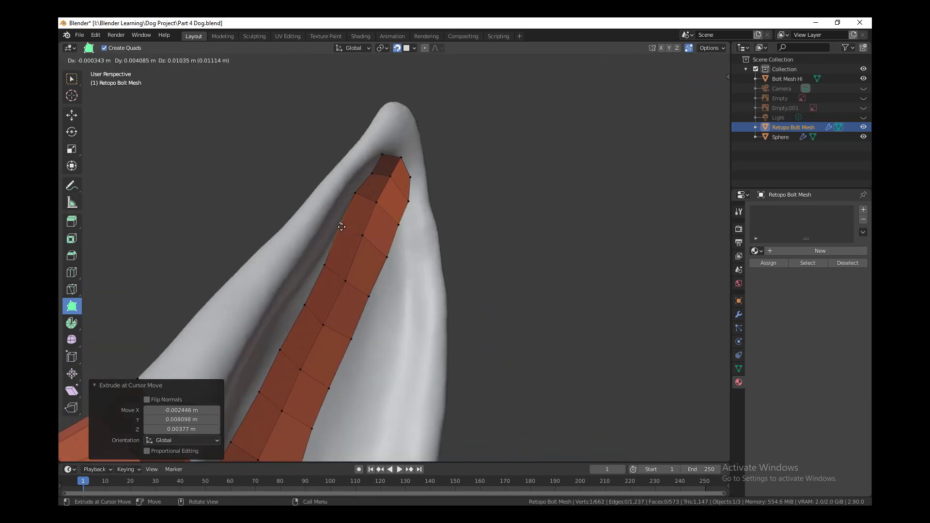
pyautogui.click(323, 323)
# Step: Fan out quads from the strip's top end across the ear tip and adjust their outer vertices
pyautogui.moveTo(323, 323); pyautogui.dragTo(436, 252, button='middle')
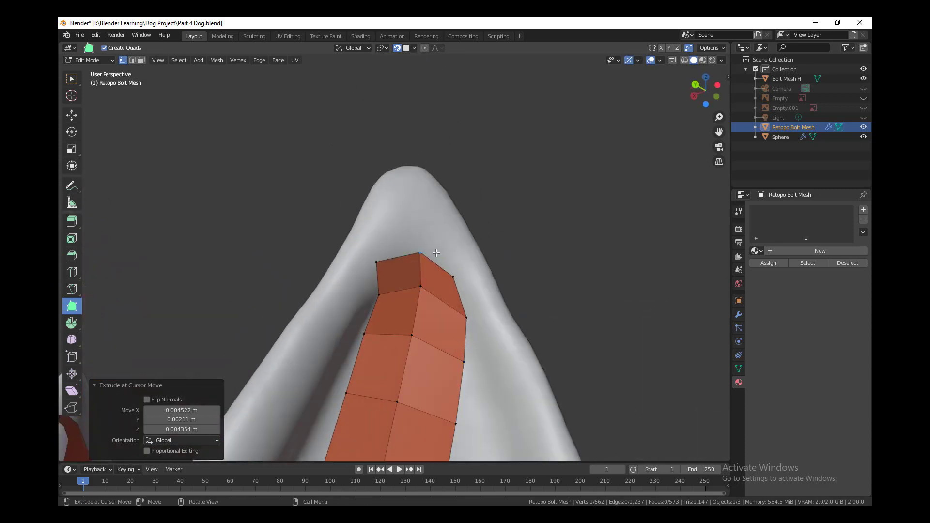
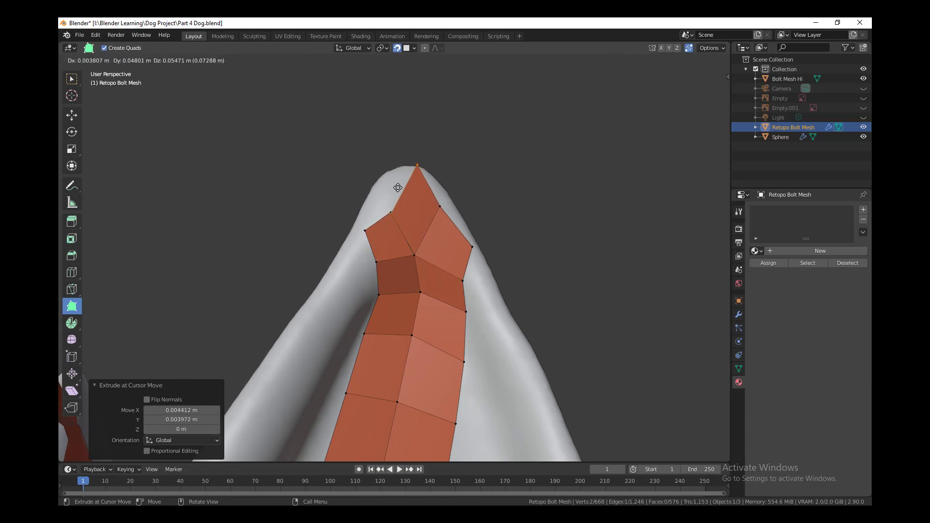
pyautogui.keyDown('shift'); pyautogui.click(410, 209); pyautogui.keyUp('shift')
pyautogui.moveTo(535, 291); pyautogui.dragTo(541, 304, button='middle')
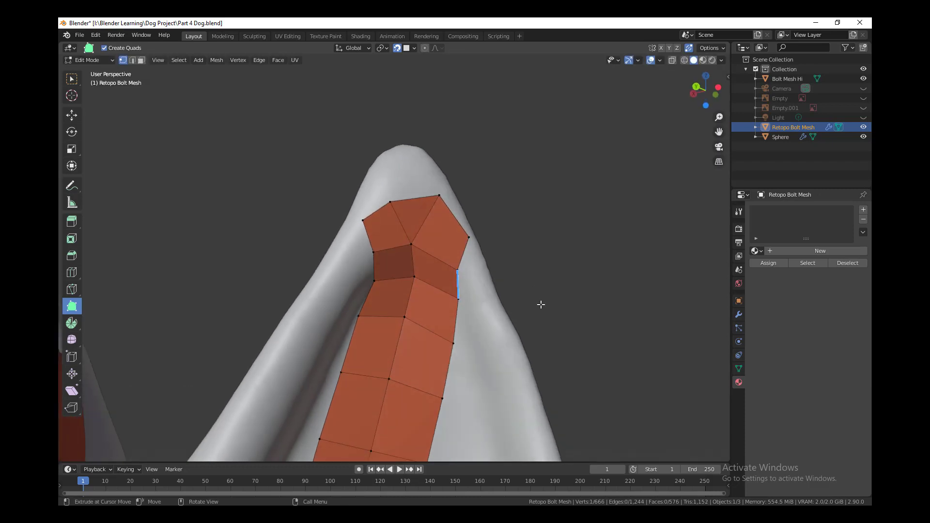
pyautogui.moveTo(409, 154); pyautogui.dragTo(410, 154)
pyautogui.moveTo(390, 202); pyautogui.dragTo(435, 193)
pyautogui.moveTo(436, 193); pyautogui.dragTo(422, 188, button='middle')
pyautogui.moveTo(374, 180); pyautogui.dragTo(362, 158)
pyautogui.moveTo(362, 158); pyautogui.dragTo(413, 237, button='middle')
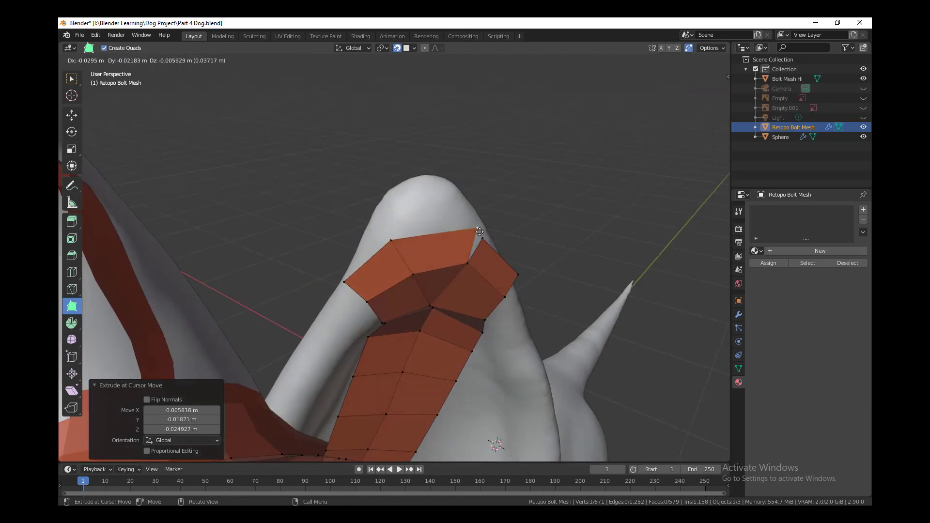
# Step: Wrap the fanned quads over the edge of the ear tip and fit their vertices to the sculpt
pyautogui.moveTo(391, 242); pyautogui.dragTo(411, 221)
pyautogui.moveTo(412, 220); pyautogui.dragTo(446, 238, button='middle')
pyautogui.moveTo(445, 237); pyautogui.dragTo(440, 218)
pyautogui.moveTo(441, 218); pyautogui.dragTo(504, 291, button='middle')
pyautogui.moveTo(364, 349); pyautogui.dragTo(369, 360)
pyautogui.moveTo(369, 360); pyautogui.dragTo(395, 387, button='middle')
pyautogui.moveTo(443, 226); pyautogui.dragTo(425, 230)
pyautogui.moveTo(441, 237); pyautogui.dragTo(484, 244, button='middle')
pyautogui.moveTo(407, 256); pyautogui.dragTo(369, 224)
pyautogui.moveTo(369, 223); pyautogui.dragTo(452, 319, button='middle')
# Step: Add two quads around the side of the ear tip and pull their corners onto the surface
pyautogui.click(406, 213)
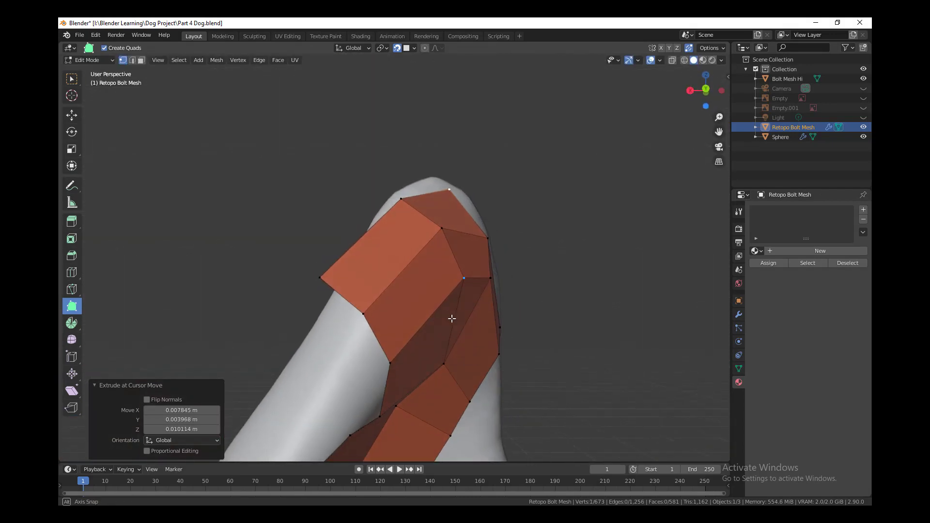
pyautogui.rightClick(425, 206)
pyautogui.moveTo(417, 217); pyautogui.dragTo(421, 211)
pyautogui.moveTo(457, 212); pyautogui.dragTo(461, 201)
pyautogui.moveTo(362, 347); pyautogui.dragTo(244, 436, button='middle')
pyautogui.moveTo(379, 363); pyautogui.dragTo(409, 284, button='middle')
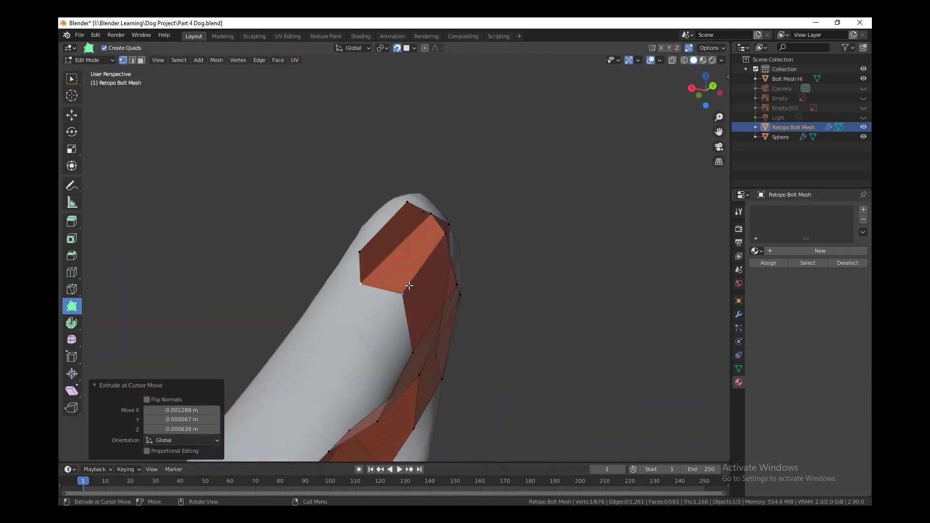
pyautogui.moveTo(409, 284); pyautogui.dragTo(347, 253)
pyautogui.moveTo(346, 253); pyautogui.dragTo(293, 376, button='middle')
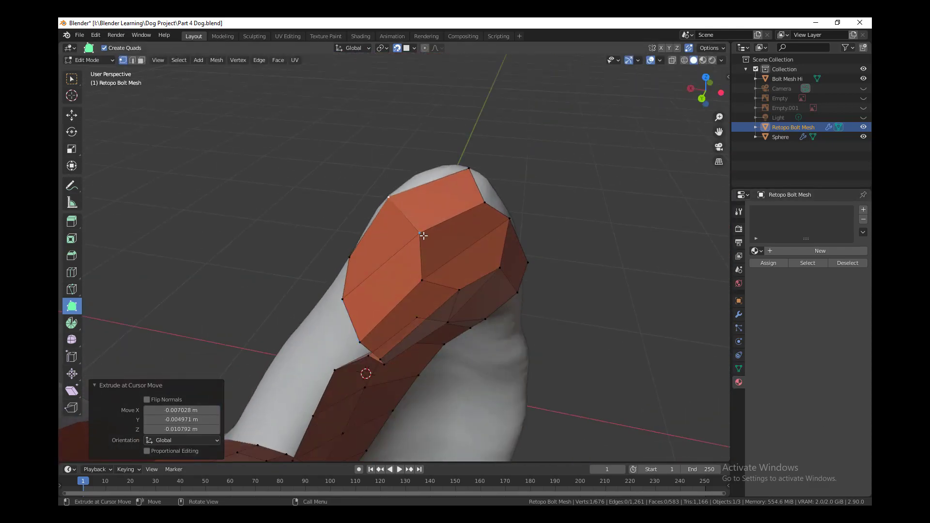
# Step: Close the top of the ear tip with two more quads and reposition the surrounding vertices
pyautogui.moveTo(424, 234); pyautogui.dragTo(436, 242)
pyautogui.moveTo(436, 242); pyautogui.dragTo(427, 267, button='middle')
pyautogui.moveTo(411, 264); pyautogui.dragTo(408, 260)
pyautogui.moveTo(436, 272); pyautogui.dragTo(514, 262, button='middle')
pyautogui.moveTo(480, 231); pyautogui.dragTo(492, 206)
pyautogui.moveTo(492, 206); pyautogui.dragTo(504, 252, button='middle')
pyautogui.moveTo(504, 252); pyautogui.dragTo(526, 271)
pyautogui.moveTo(525, 272); pyautogui.dragTo(427, 301, button='middle')
pyautogui.scroll(5, 606, 362)
pyautogui.moveTo(466, 184); pyautogui.dragTo(466, 167)
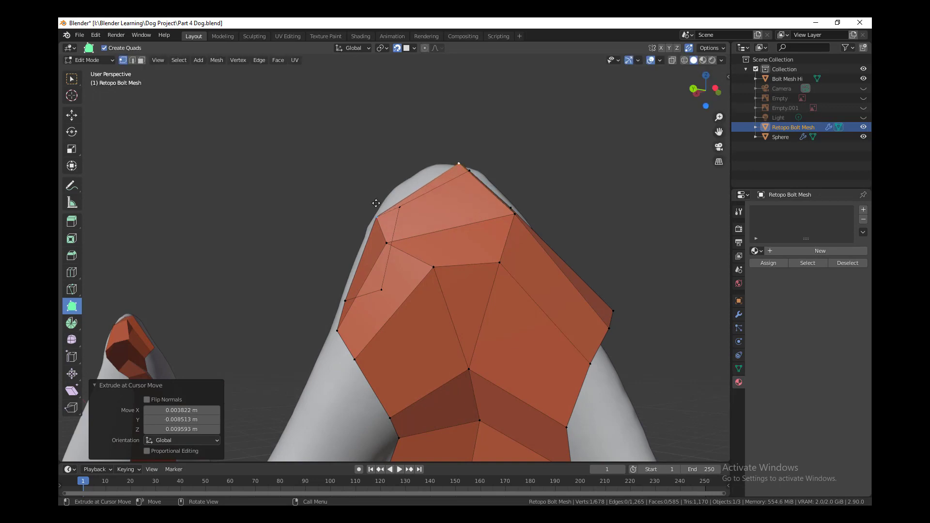
# Step: Fit the ear-tip cap to the sculpt by adjusting its top, back and lower corner vertices
pyautogui.moveTo(376, 203); pyautogui.dragTo(467, 308, button='middle')
pyautogui.moveTo(285, 324); pyautogui.dragTo(350, 315, button='middle')
pyautogui.moveTo(330, 200); pyautogui.dragTo(336, 202)
pyautogui.moveTo(356, 305); pyautogui.dragTo(459, 275, button='middle')
pyautogui.moveTo(478, 228); pyautogui.dragTo(463, 210)
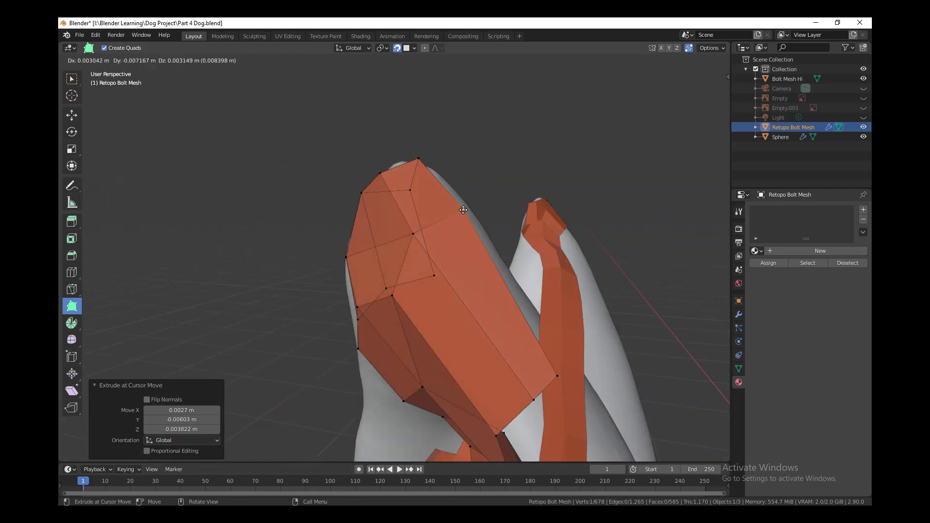
pyautogui.moveTo(464, 216); pyautogui.dragTo(489, 291, button='middle')
pyautogui.moveTo(493, 299); pyautogui.dragTo(525, 265)
pyautogui.moveTo(522, 272); pyautogui.dragTo(501, 341, button='middle')
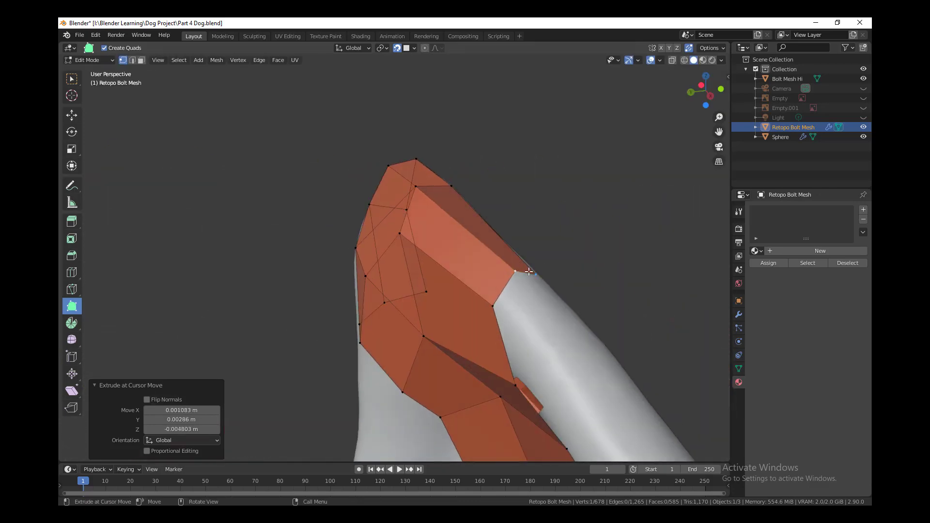
pyautogui.moveTo(528, 272); pyautogui.dragTo(525, 276)
# Step: Extend the rim strip from the ear tip down the outer edge of the ear with four more quads
pyautogui.moveTo(525, 276); pyautogui.dragTo(476, 351, button='middle')
pyautogui.moveTo(478, 329); pyautogui.dragTo(519, 368)
pyautogui.moveTo(519, 368); pyautogui.dragTo(423, 248, button='middle')
pyautogui.moveTo(423, 249); pyautogui.dragTo(386, 310)
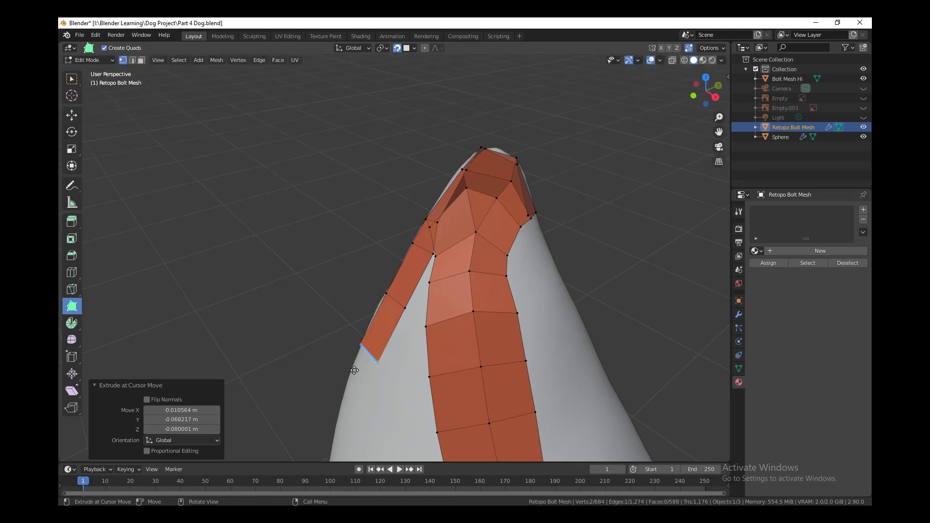
pyautogui.moveTo(354, 370); pyautogui.dragTo(357, 394)
pyautogui.moveTo(357, 394); pyautogui.dragTo(366, 365, button='middle')
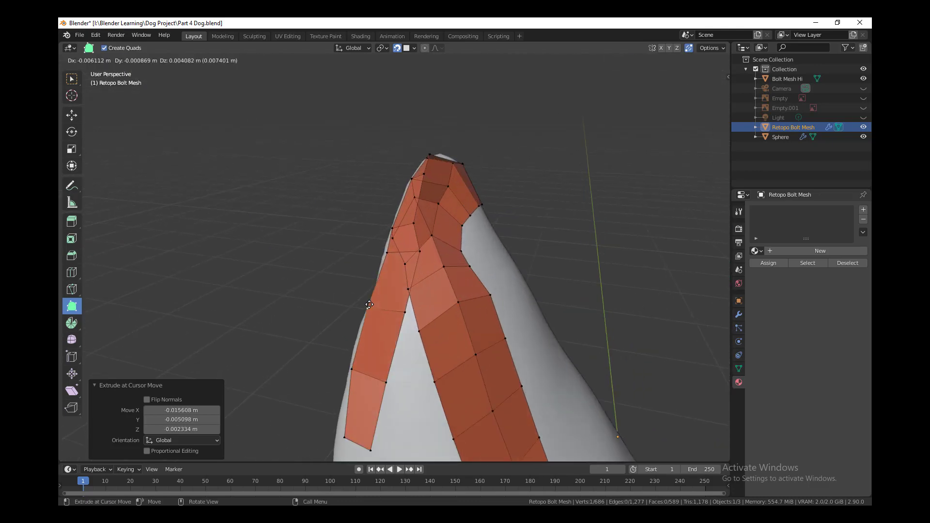
pyautogui.moveTo(369, 304); pyautogui.dragTo(368, 307)
pyautogui.moveTo(368, 307); pyautogui.dragTo(265, 325, button='middle')
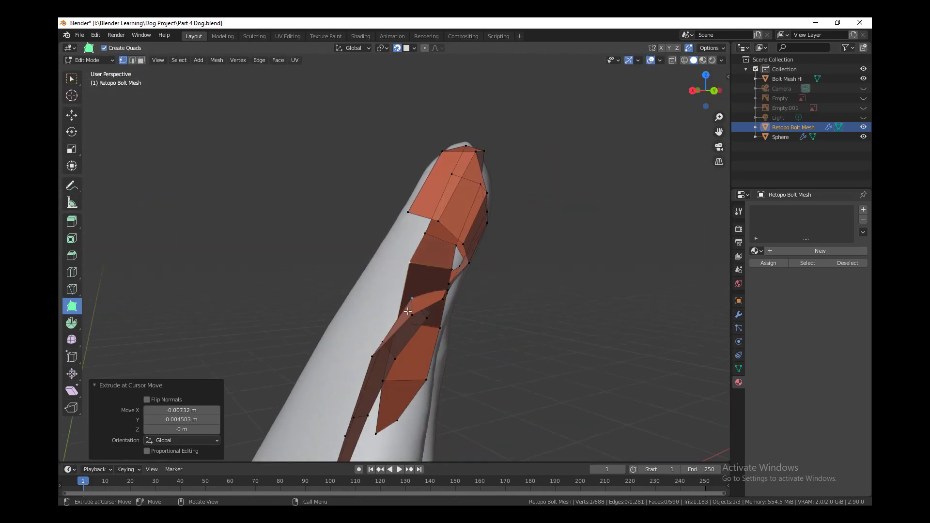
pyautogui.moveTo(408, 311); pyautogui.dragTo(481, 334, button='middle')
pyautogui.hotkey('ctrl', 'z')
pyautogui.hotkey('ctrl', 'z')
# Step: Reposition the upper vertices of the new rim strip so they sit on the edge of the ear just below the tip
pyautogui.moveTo(452, 265); pyautogui.dragTo(429, 255)
pyautogui.moveTo(467, 304); pyautogui.dragTo(473, 303, button='middle')
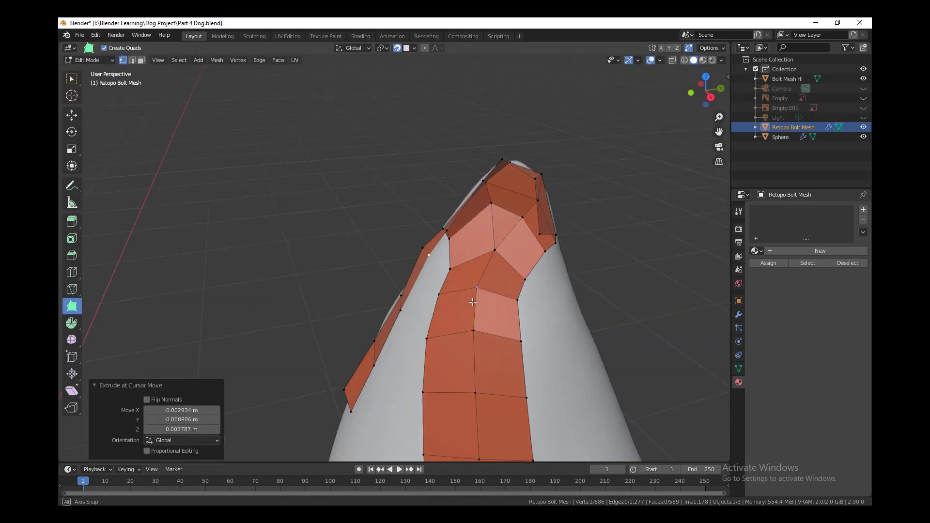
pyautogui.moveTo(430, 255); pyautogui.dragTo(446, 230)
pyautogui.moveTo(446, 231); pyautogui.dragTo(378, 272, button='middle')
pyautogui.moveTo(376, 252); pyautogui.dragTo(383, 238)
pyautogui.moveTo(383, 238); pyautogui.dragTo(342, 263, button='middle')
# Step: Fit the lower vertices of the rim strip to the outer edge of the ear
pyautogui.moveTo(342, 263); pyautogui.dragTo(345, 286)
pyautogui.moveTo(345, 286); pyautogui.dragTo(357, 339, button='middle')
pyautogui.moveTo(357, 339); pyautogui.dragTo(361, 323)
pyautogui.moveTo(360, 324); pyautogui.dragTo(315, 372, button='middle')
pyautogui.moveTo(337, 284); pyautogui.dragTo(392, 289)
pyautogui.moveTo(392, 310); pyautogui.dragTo(310, 271, button='middle')
# Step: Add a quad below the ear-tip cap toward the rim strip and fit its corner vertices to the sculpt
pyautogui.moveTo(278, 185)
pyautogui.mouseDown(button='middle')
pyautogui.moveTo(376, 322)
pyautogui.moveTo(294, 186)
pyautogui.mouseUp(button='middle')
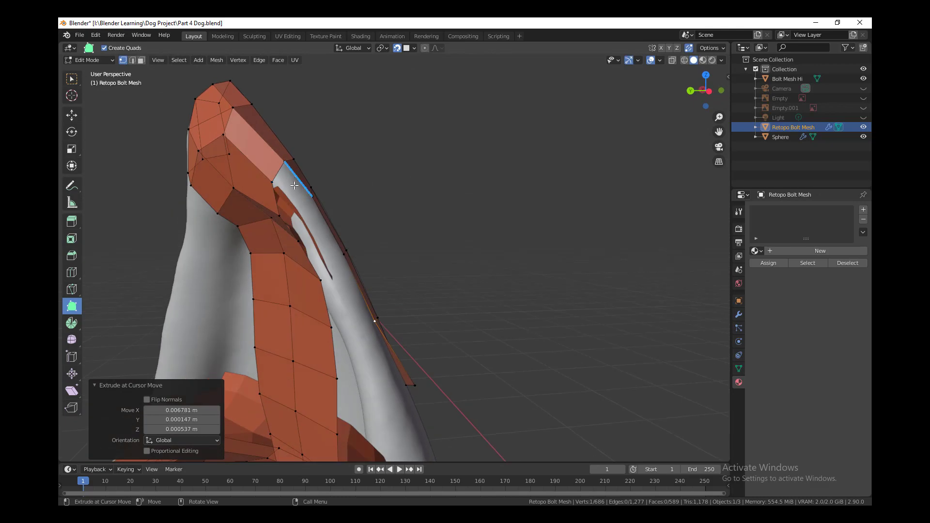
pyautogui.moveTo(281, 205); pyautogui.dragTo(281, 206)
pyautogui.moveTo(281, 206); pyautogui.dragTo(310, 213, button='middle')
pyautogui.moveTo(304, 208); pyautogui.dragTo(297, 193)
pyautogui.moveTo(296, 194); pyautogui.dragTo(361, 238, button='middle')
pyautogui.moveTo(297, 206); pyautogui.dragTo(284, 190)
pyautogui.moveTo(284, 190); pyautogui.dragTo(316, 206, button='middle')
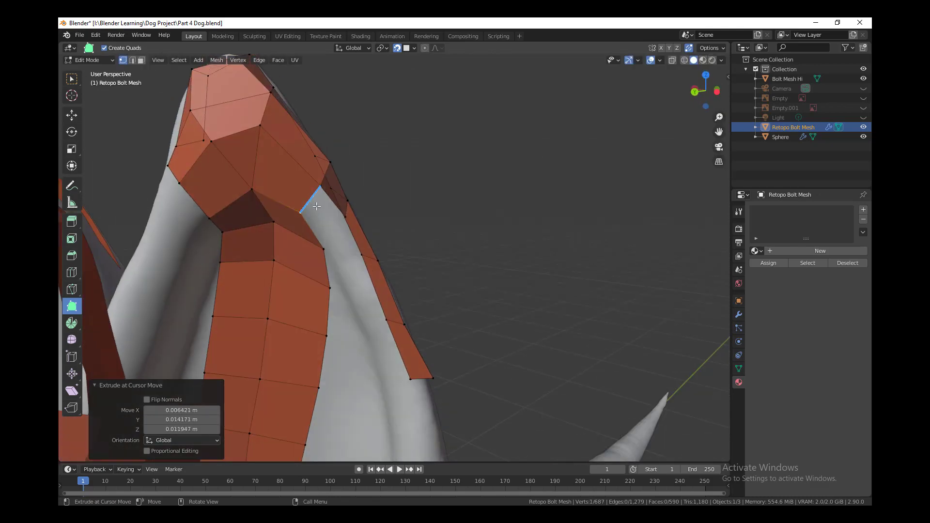
# Step: Add two more quads going down between the inner-ear strip and the rim strip
pyautogui.click(341, 242)
pyautogui.moveTo(341, 242)
pyautogui.mouseDown(button='middle')
pyautogui.moveTo(519, 309)
pyautogui.moveTo(346, 253)
pyautogui.mouseUp(button='middle')
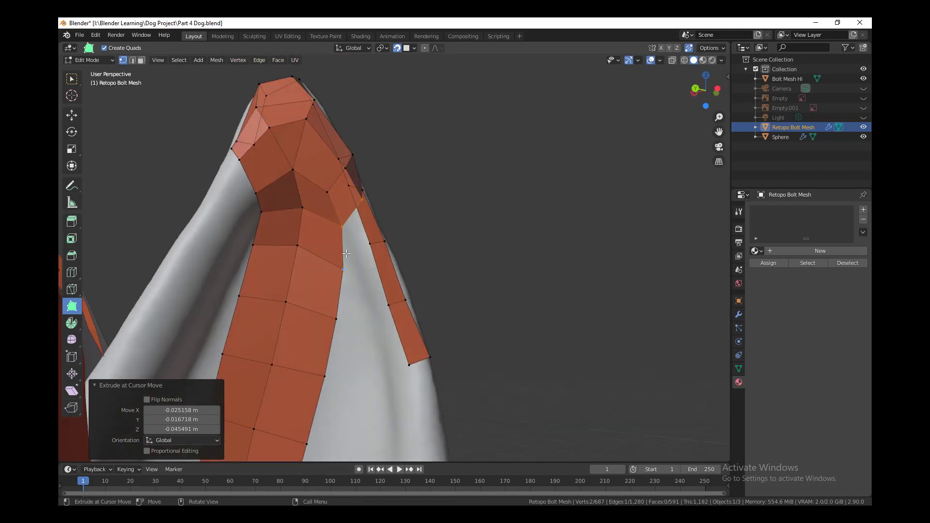
pyautogui.click(370, 223)
pyautogui.moveTo(370, 222); pyautogui.dragTo(357, 288, button='middle')
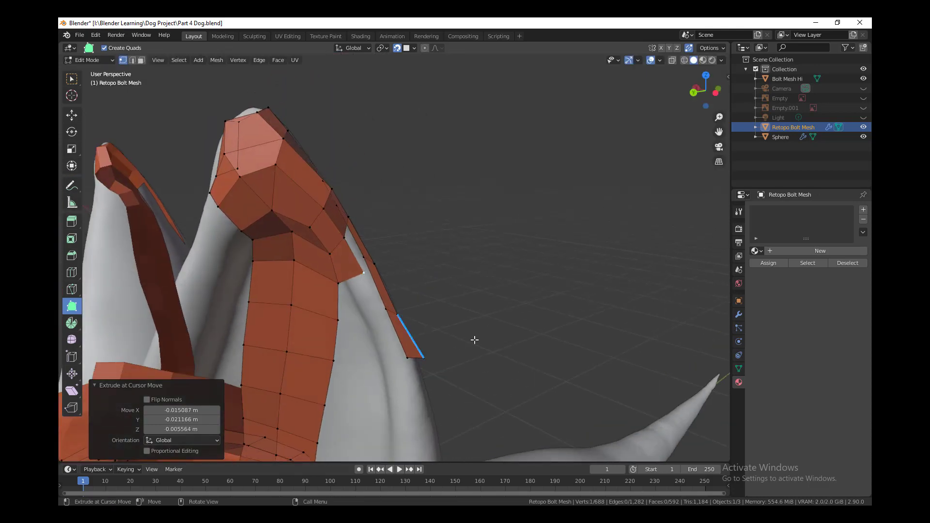
pyautogui.moveTo(475, 341); pyautogui.dragTo(427, 321, button='middle')
pyautogui.scroll(3, 427, 321)
# Step: Close the narrow opening beside the upper rim strip with a quad and adjust the neighbouring vertices
pyautogui.moveTo(314, 208); pyautogui.dragTo(316, 210)
pyautogui.moveTo(316, 213); pyautogui.dragTo(334, 295, button='middle')
pyautogui.moveTo(331, 269); pyautogui.dragTo(327, 277)
pyautogui.moveTo(329, 281); pyautogui.dragTo(373, 277, button='middle')
pyautogui.moveTo(344, 255); pyautogui.dragTo(347, 263)
pyautogui.moveTo(572, 329)
pyautogui.mouseDown(button='middle')
pyautogui.moveTo(530, 342)
pyautogui.moveTo(567, 330)
pyautogui.mouseUp(button='middle')
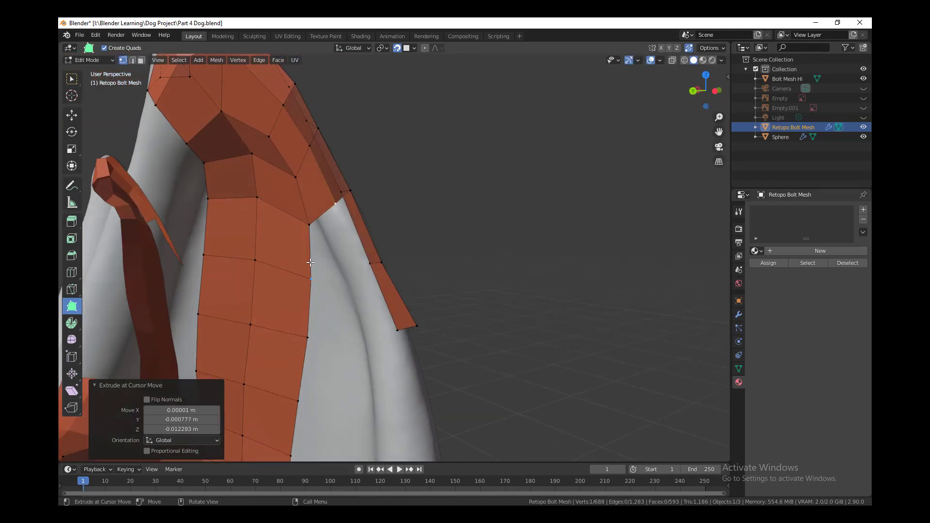
# Step: Extend the infill downward from the inner-ear strip and nudge its vertices onto the ear surface
pyautogui.moveTo(330, 256); pyautogui.dragTo(330, 256)
pyautogui.moveTo(331, 257); pyautogui.dragTo(356, 264, button='middle')
pyautogui.moveTo(328, 274); pyautogui.dragTo(357, 283)
pyautogui.moveTo(357, 283); pyautogui.dragTo(395, 291, button='middle')
pyautogui.moveTo(346, 232); pyautogui.dragTo(339, 227)
pyautogui.moveTo(395, 325); pyautogui.dragTo(361, 318, button='middle')
pyautogui.moveTo(316, 220); pyautogui.dragTo(317, 222)
pyautogui.moveTo(317, 222); pyautogui.dragTo(338, 179, button='middle')
# Step: Add another quad linking the infill to the rim strip and align the vertices along their shared edge
pyautogui.moveTo(339, 178); pyautogui.dragTo(343, 184)
pyautogui.moveTo(343, 184); pyautogui.dragTo(345, 286, button='middle')
pyautogui.moveTo(323, 228); pyautogui.dragTo(340, 217)
pyautogui.moveTo(340, 216); pyautogui.dragTo(361, 266, button='middle')
pyautogui.moveTo(356, 268); pyautogui.dragTo(378, 253)
pyautogui.moveTo(379, 254); pyautogui.dragTo(365, 350, button='middle')
pyautogui.moveTo(339, 238); pyautogui.dragTo(363, 228)
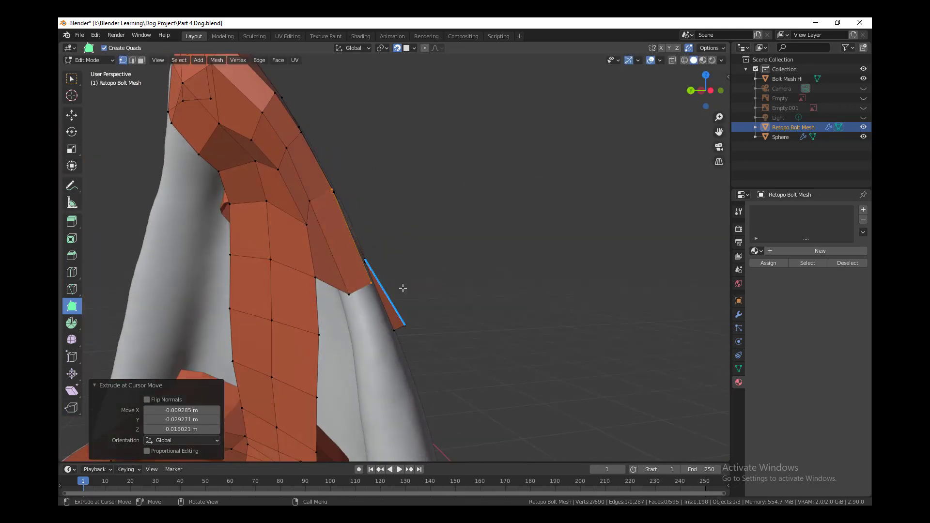
# Step: Fill the remaining gap beside the rim strip with a quad and add a loop cut along the rim faces
pyautogui.moveTo(404, 289); pyautogui.dragTo(356, 296, button='middle')
pyautogui.moveTo(333, 275); pyautogui.dragTo(343, 267)
pyautogui.moveTo(342, 267); pyautogui.dragTo(410, 336, button='middle')
pyautogui.scroll(-5, 403, 328)
pyautogui.scroll(7, 526, 305)
pyautogui.click(408, 333)
pyautogui.click(408, 334)
pyautogui.moveTo(410, 341); pyautogui.dragTo(413, 341)
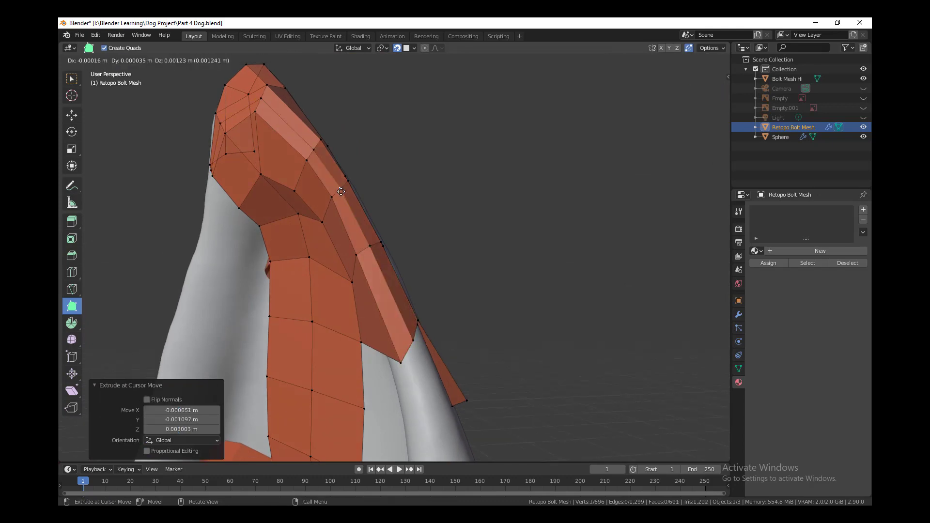
# Step: Reposition the vertices around the ear tip and just below it to even out the quads
pyautogui.moveTo(262, 100); pyautogui.dragTo(262, 101)
pyautogui.moveTo(262, 101)
pyautogui.mouseDown(button='middle')
pyautogui.moveTo(380, 252)
pyautogui.moveTo(376, 270)
pyautogui.moveTo(257, 114)
pyautogui.mouseUp(button='middle')
pyautogui.moveTo(257, 109); pyautogui.dragTo(246, 119)
pyautogui.moveTo(245, 119); pyautogui.dragTo(267, 266, button='middle')
pyautogui.moveTo(243, 180); pyautogui.dragTo(249, 176)
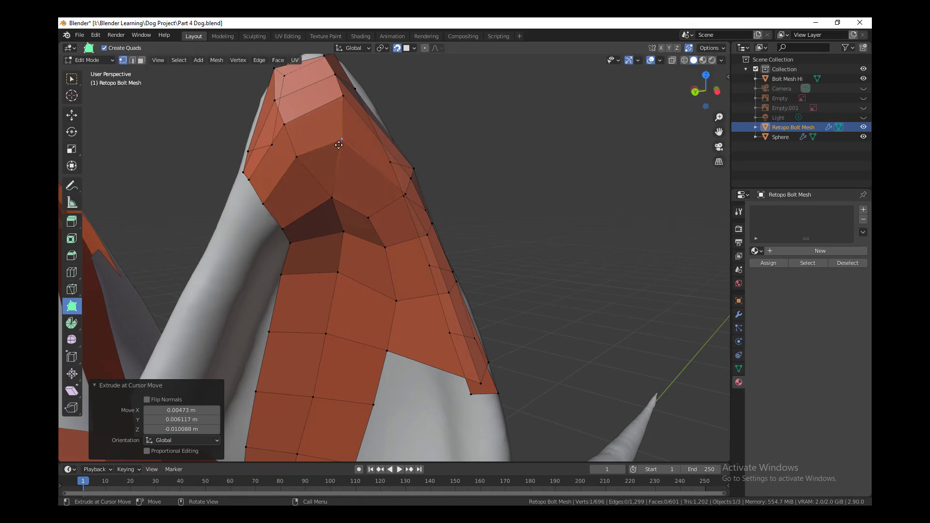
pyautogui.moveTo(339, 145); pyautogui.dragTo(340, 144)
pyautogui.moveTo(379, 172); pyautogui.dragTo(361, 160, button='middle')
pyautogui.moveTo(361, 159); pyautogui.dragTo(364, 158)
pyautogui.moveTo(370, 351); pyautogui.dragTo(386, 320, button='middle')
pyautogui.moveTo(354, 173); pyautogui.dragTo(357, 174)
# Step: Add a loop cut down the faces between the inner-ear strip and the rim, and adjust the surrounding vertices
pyautogui.click(419, 330)
pyautogui.rightClick(418, 329)
pyautogui.moveTo(427, 347); pyautogui.dragTo(431, 347)
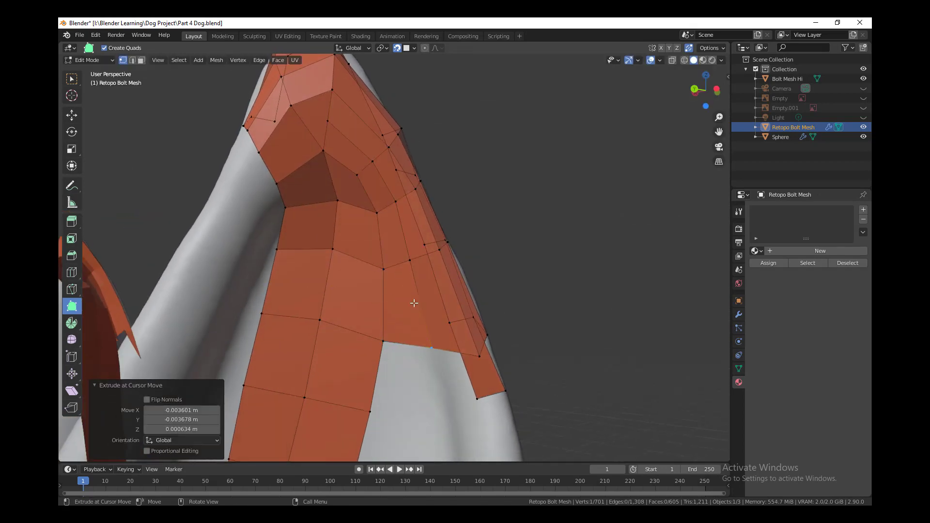
pyautogui.moveTo(408, 270); pyautogui.dragTo(409, 269)
pyautogui.moveTo(408, 269); pyautogui.dragTo(379, 185, button='middle')
pyautogui.moveTo(318, 121); pyautogui.dragTo(320, 121)
pyautogui.moveTo(291, 211); pyautogui.dragTo(300, 213, button='middle')
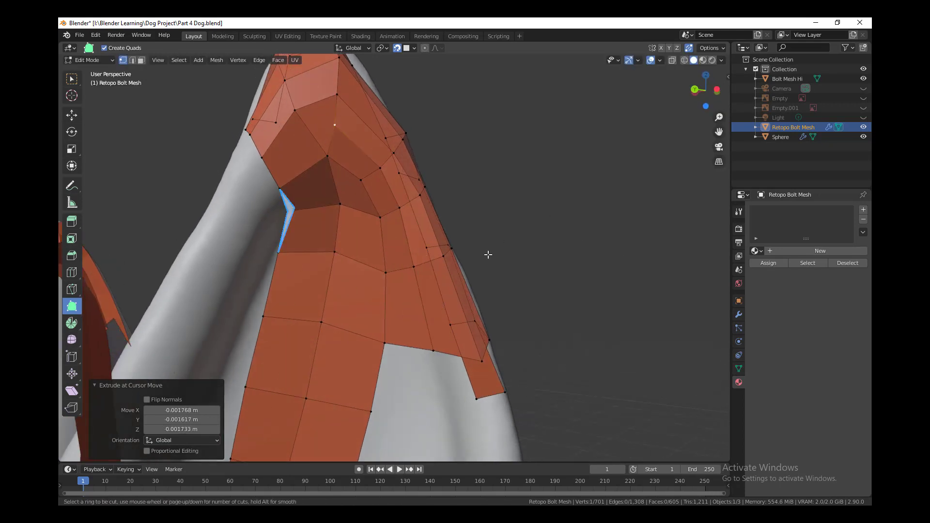
# Step: Knife a cut across the large face at the inner side of the ear tip and adjust a vertex next to it
pyautogui.click(411, 346)
pyautogui.press('k')
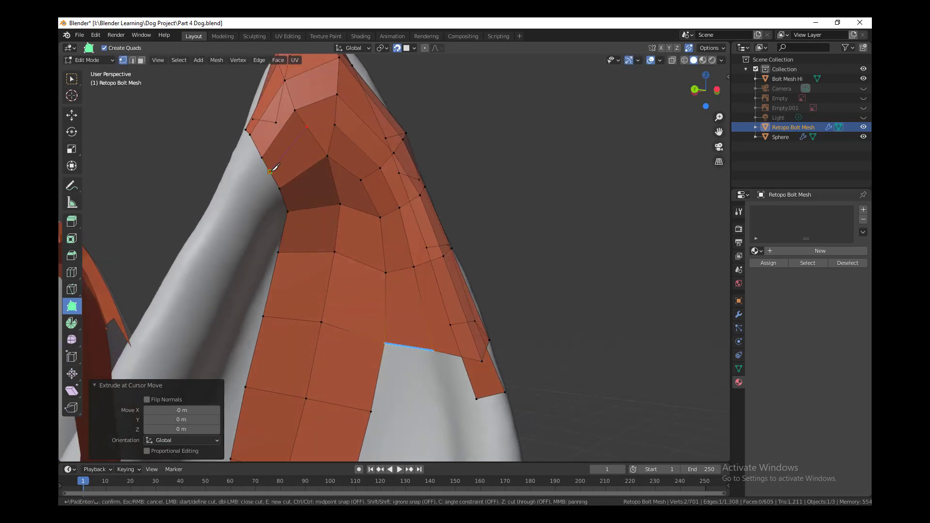
pyautogui.click(275, 167)
pyautogui.press('Return')
pyautogui.moveTo(334, 125); pyautogui.dragTo(336, 126)
pyautogui.moveTo(347, 182); pyautogui.dragTo(303, 127, button='middle')
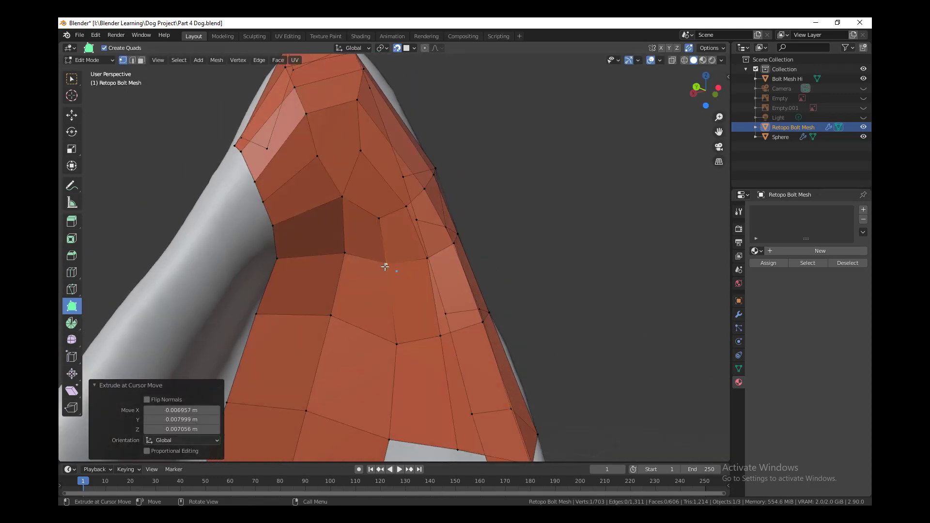
# Step: Smooth the edge flow below the ear tip by shifting vertices of the inner-ear faces
pyautogui.scroll(-3, 385, 267)
pyautogui.moveTo(396, 363); pyautogui.dragTo(417, 362)
pyautogui.moveTo(416, 339); pyautogui.dragTo(382, 258, button='middle')
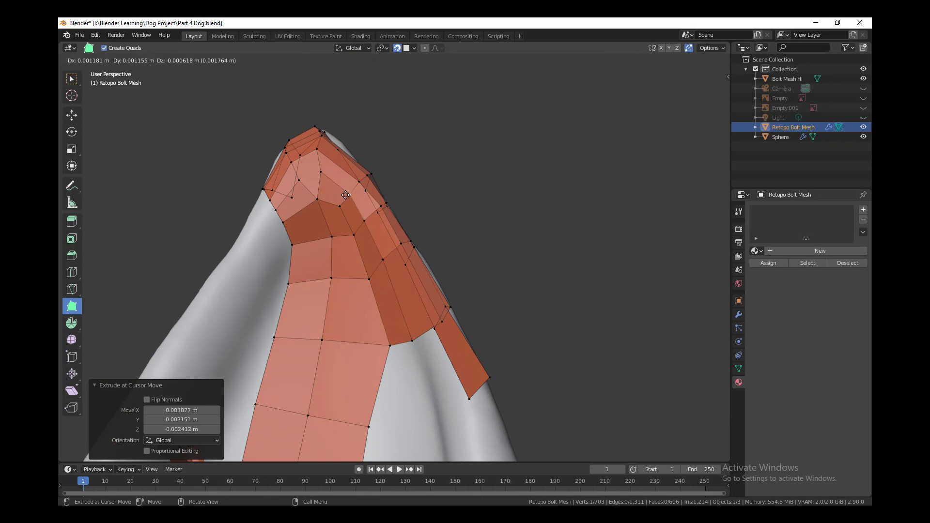
pyautogui.moveTo(346, 195); pyautogui.dragTo(346, 195)
pyautogui.moveTo(345, 195); pyautogui.dragTo(354, 273, button='middle')
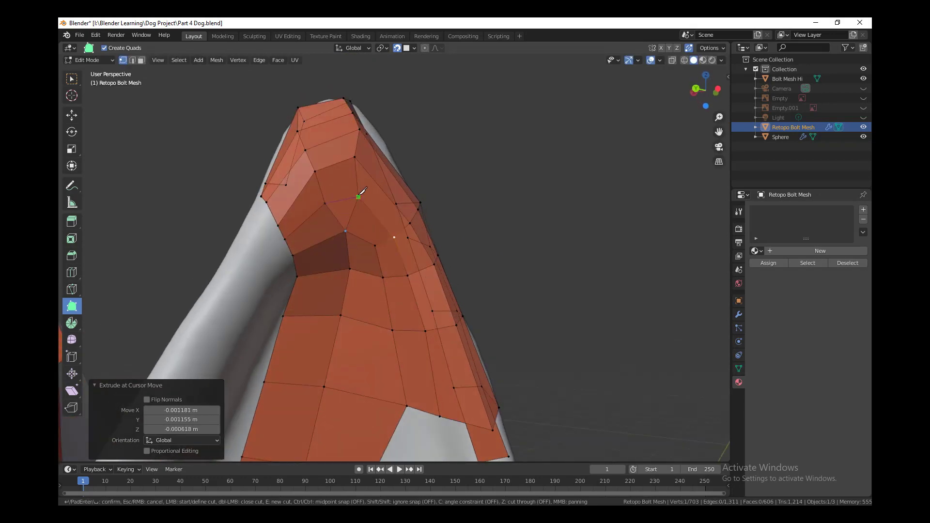
# Step: Knife further cuts across the ear-tip faces to continue the new edge loop
pyautogui.press('Return')
pyautogui.moveTo(370, 221); pyautogui.dragTo(372, 222, button='middle')
pyautogui.press('k')
pyautogui.click(344, 204)
pyautogui.moveTo(331, 121); pyautogui.dragTo(367, 213, button='middle')
pyautogui.press('Return')
# Step: Reposition the vertices along the new cuts so the ear-tip faces follow the sculpt
pyautogui.click(370, 180)
pyautogui.moveTo(370, 180); pyautogui.dragTo(359, 247, button='middle')
pyautogui.moveTo(291, 212); pyautogui.dragTo(290, 199)
pyautogui.moveTo(290, 199); pyautogui.dragTo(369, 230, button='middle')
pyautogui.moveTo(369, 230); pyautogui.dragTo(366, 224)
pyautogui.click(312, 205)
pyautogui.moveTo(312, 206); pyautogui.dragTo(544, 255, button='middle')
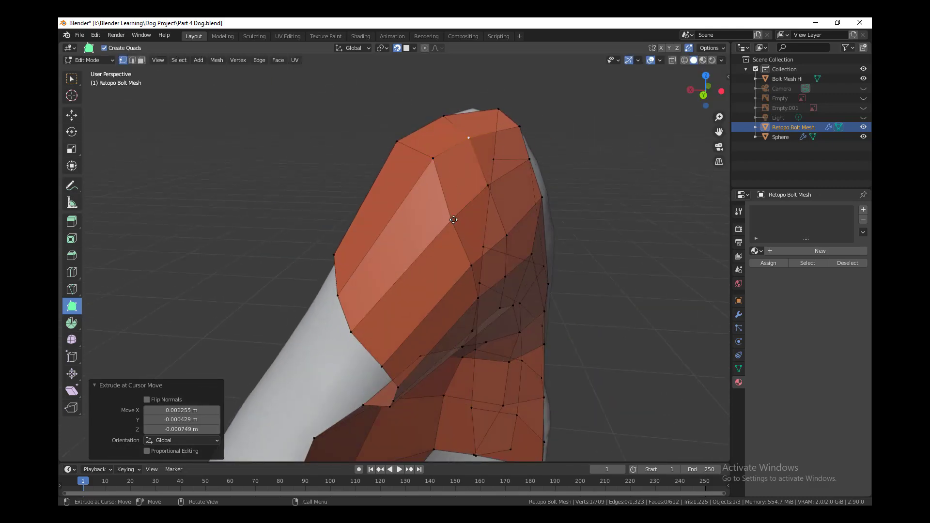
# Step: Even out the inner-ear strip by moving its middle and lower vertices sideways
pyautogui.moveTo(453, 219); pyautogui.dragTo(248, 244, button='middle')
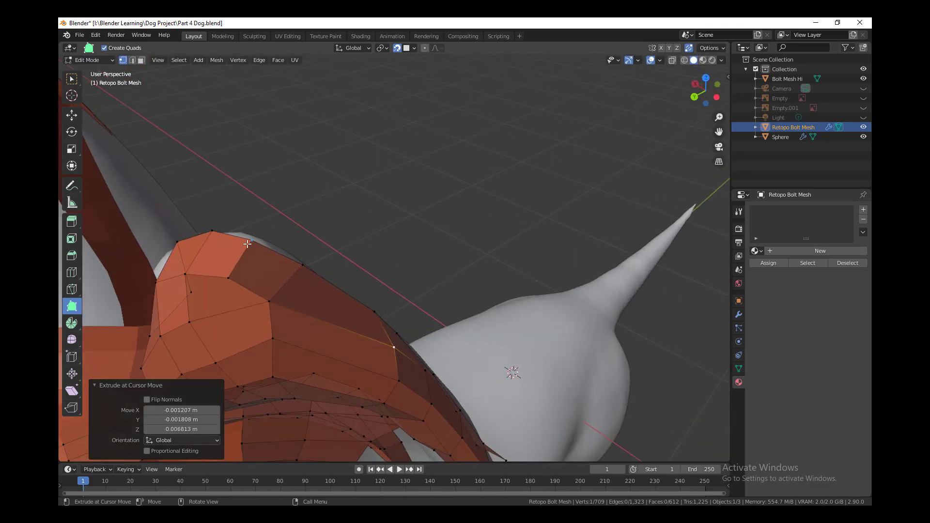
pyautogui.moveTo(265, 308); pyautogui.dragTo(377, 194, button='middle')
pyautogui.moveTo(338, 283); pyautogui.dragTo(340, 284)
pyautogui.moveTo(361, 290); pyautogui.dragTo(374, 293)
pyautogui.scroll(-1, 370, 343)
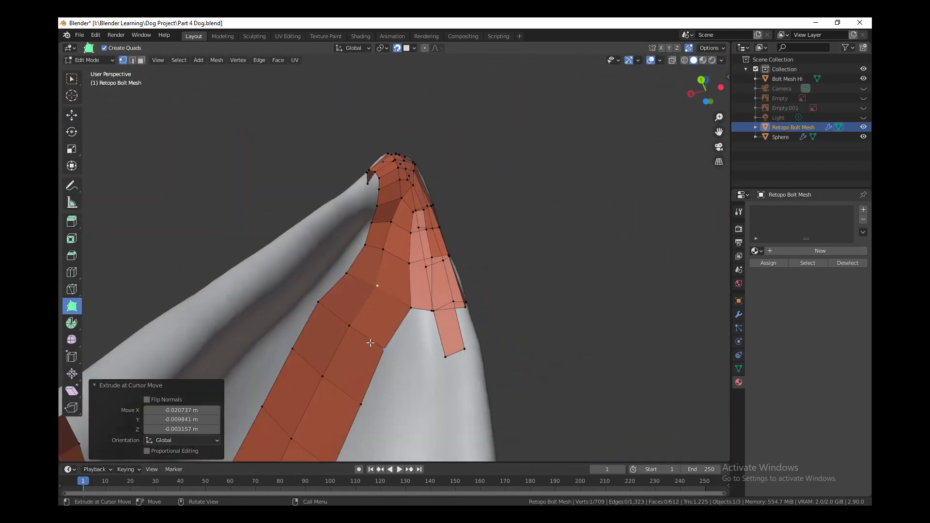
pyautogui.click(335, 380)
pyautogui.moveTo(335, 380); pyautogui.dragTo(373, 365, button='middle')
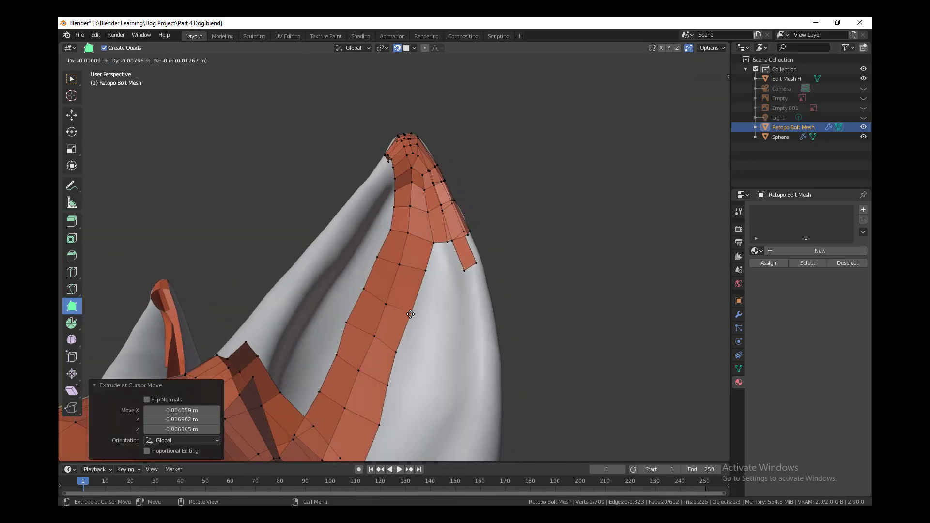
pyautogui.moveTo(390, 381); pyautogui.dragTo(394, 381)
pyautogui.moveTo(369, 364); pyautogui.dragTo(378, 369, button='middle')
pyautogui.moveTo(347, 323); pyautogui.dragTo(353, 323)
# Step: Extrude quads from the head mesh at the front base of the ear, undoing the overlong extrusion
pyautogui.moveTo(386, 315); pyautogui.dragTo(536, 349, button='middle')
pyautogui.scroll(4, 520, 420)
pyautogui.press('e')
pyautogui.press('e')
pyautogui.moveTo(542, 338); pyautogui.dragTo(541, 339)
pyautogui.moveTo(541, 339); pyautogui.dragTo(505, 363, button='middle')
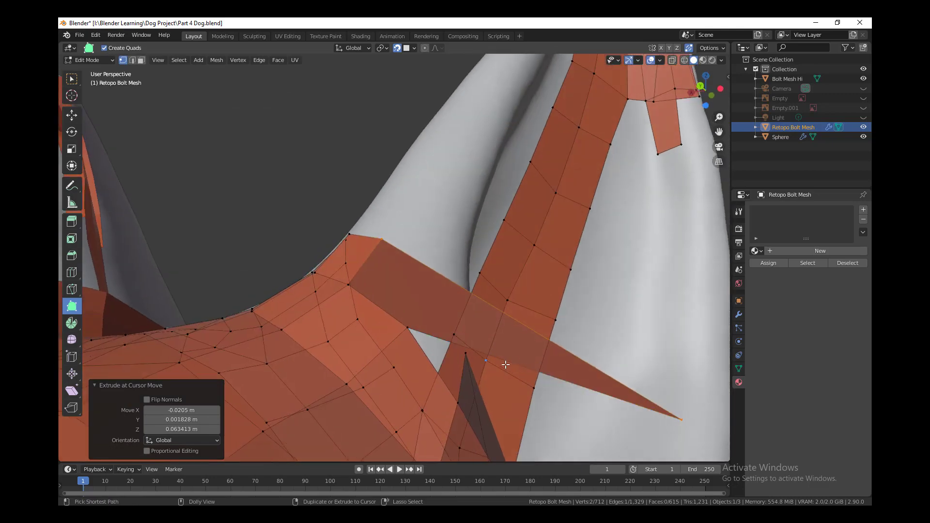
pyautogui.hotkey('ctrl', 'z')
pyautogui.moveTo(439, 340); pyautogui.dragTo(420, 311, button='middle')
pyautogui.click(450, 265)
pyautogui.moveTo(450, 264); pyautogui.dragTo(412, 359, button='middle')
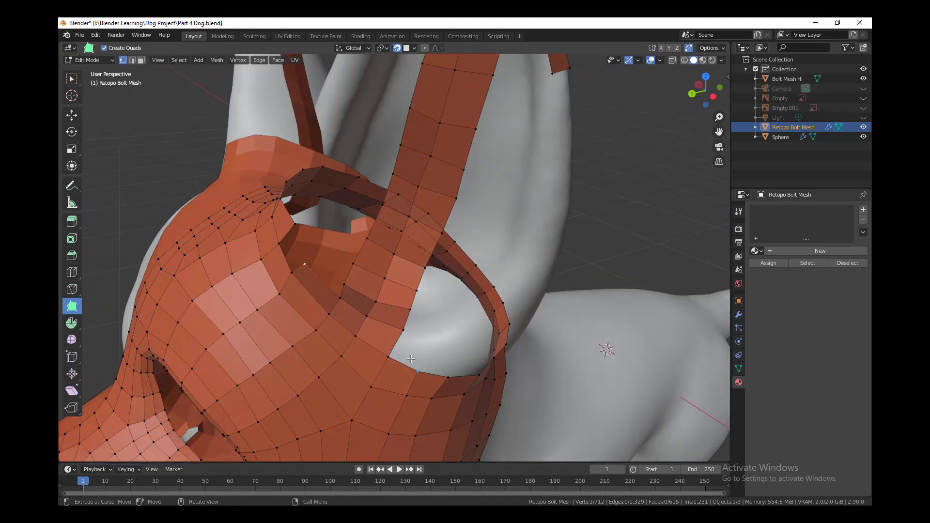
# Step: Add a quad in the corner between the base of the inner-ear strip and the head mesh and fit its vertices
pyautogui.click(433, 341)
pyautogui.moveTo(396, 336); pyautogui.dragTo(400, 337)
pyautogui.moveTo(433, 370)
pyautogui.mouseDown(button='middle')
pyautogui.moveTo(417, 353)
pyautogui.moveTo(437, 362)
pyautogui.moveTo(458, 346)
pyautogui.moveTo(441, 366)
pyautogui.mouseUp(button='middle')
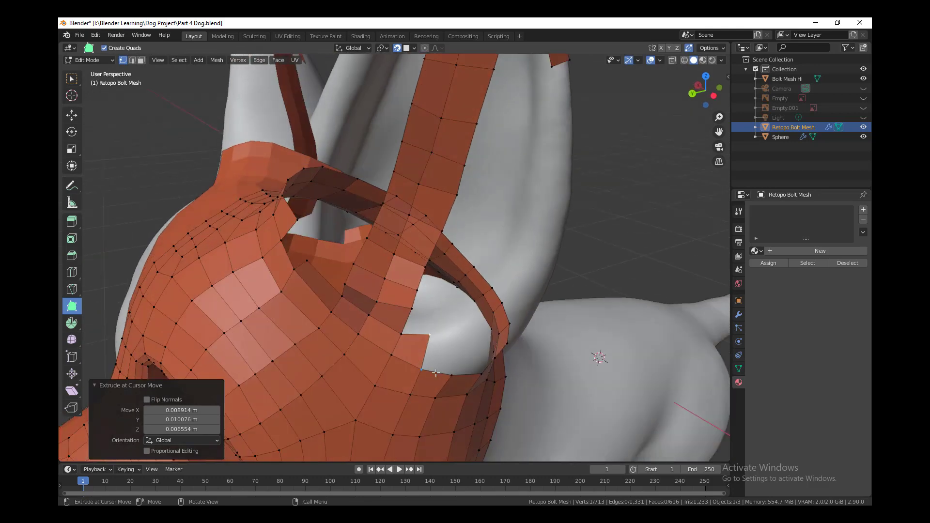
pyautogui.moveTo(469, 363); pyautogui.dragTo(470, 361)
pyautogui.moveTo(471, 358); pyautogui.dragTo(473, 313, button='middle')
# Step: Fill the base of the ear opening with more quads running from the inner-ear strip toward the outer edge
pyautogui.moveTo(486, 287); pyautogui.dragTo(493, 252)
pyautogui.moveTo(485, 285); pyautogui.dragTo(524, 300, button='middle')
pyautogui.moveTo(505, 300); pyautogui.dragTo(519, 258)
pyautogui.moveTo(533, 308); pyautogui.dragTo(524, 299, button='middle')
pyautogui.moveTo(524, 281); pyautogui.dragTo(531, 289)
pyautogui.moveTo(524, 290); pyautogui.dragTo(476, 285, button='middle')
pyautogui.moveTo(465, 286); pyautogui.dragTo(463, 289)
pyautogui.moveTo(463, 288); pyautogui.dragTo(500, 291, button='middle')
# Step: Reposition the vertices along the outer edge of the inner-ear strip to space its quads evenly
pyautogui.scroll(4, 494, 276)
pyautogui.moveTo(417, 264); pyautogui.dragTo(416, 279)
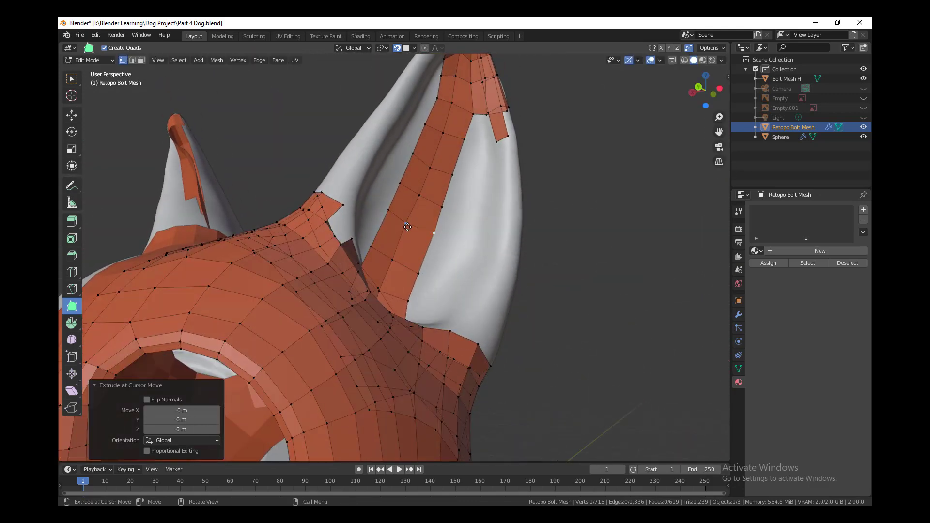
pyautogui.moveTo(406, 225); pyautogui.dragTo(410, 225)
pyautogui.moveTo(427, 162); pyautogui.dragTo(431, 178, button='middle')
pyautogui.moveTo(429, 171); pyautogui.dragTo(456, 170)
pyautogui.moveTo(431, 239); pyautogui.dragTo(430, 245)
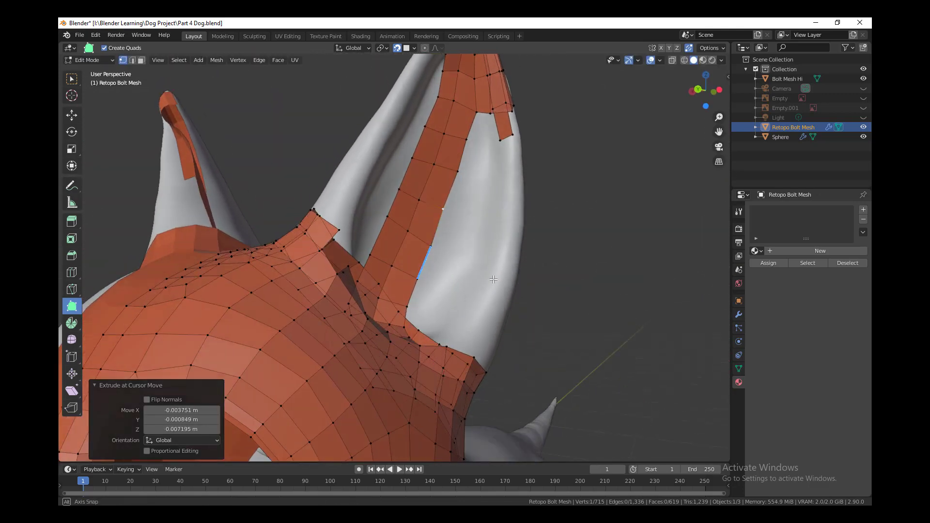
pyautogui.moveTo(430, 245); pyautogui.dragTo(463, 171, button='middle')
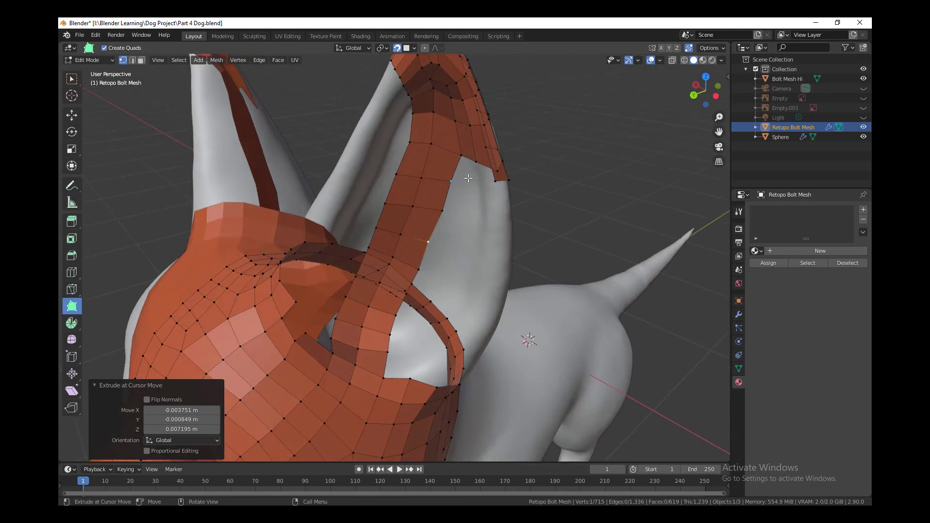
# Step: Add a quad beside the upper inner-ear strip below the existing infill and adjust its corner vertices
pyautogui.moveTo(468, 178); pyautogui.dragTo(482, 187)
pyautogui.scroll(3, 483, 186)
pyautogui.moveTo(497, 218); pyautogui.dragTo(499, 216)
pyautogui.moveTo(499, 285); pyautogui.dragTo(492, 272, button='middle')
pyautogui.moveTo(463, 209); pyautogui.dragTo(475, 203)
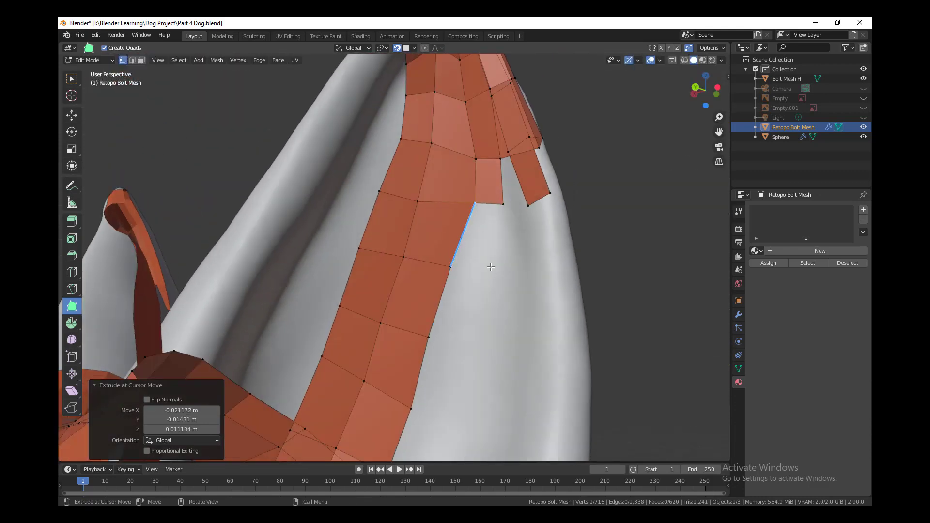
pyautogui.moveTo(505, 205); pyautogui.dragTo(494, 213, button='middle')
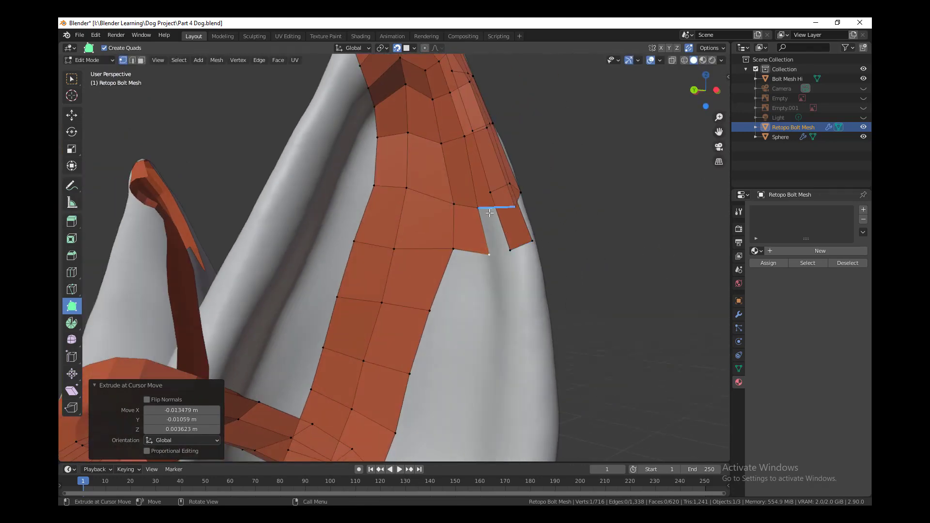
# Step: Add three quads across from the inner-ear infill to the rim strip, wrapping them over the outer edge
pyautogui.moveTo(494, 214); pyautogui.dragTo(510, 262)
pyautogui.moveTo(510, 262); pyautogui.dragTo(412, 243, button='middle')
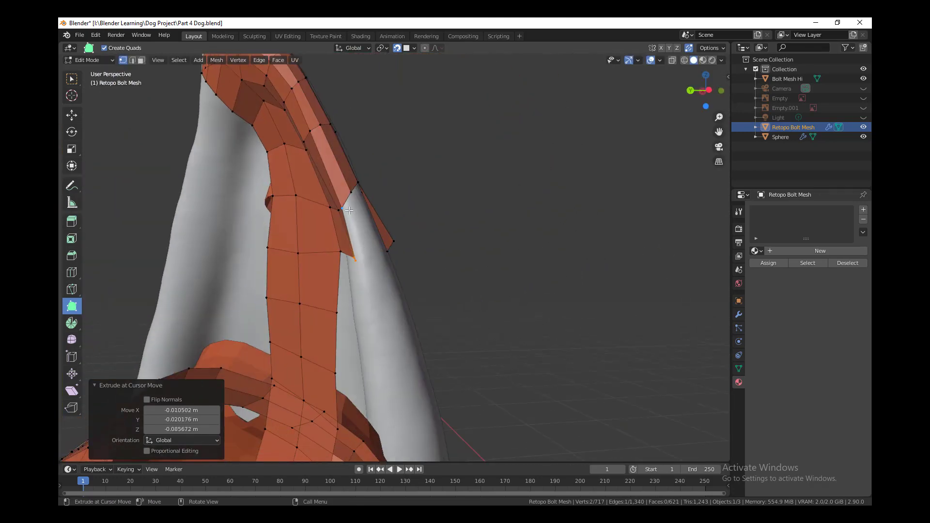
pyautogui.moveTo(372, 224); pyautogui.dragTo(365, 214)
pyautogui.moveTo(388, 242); pyautogui.dragTo(371, 277, button='middle')
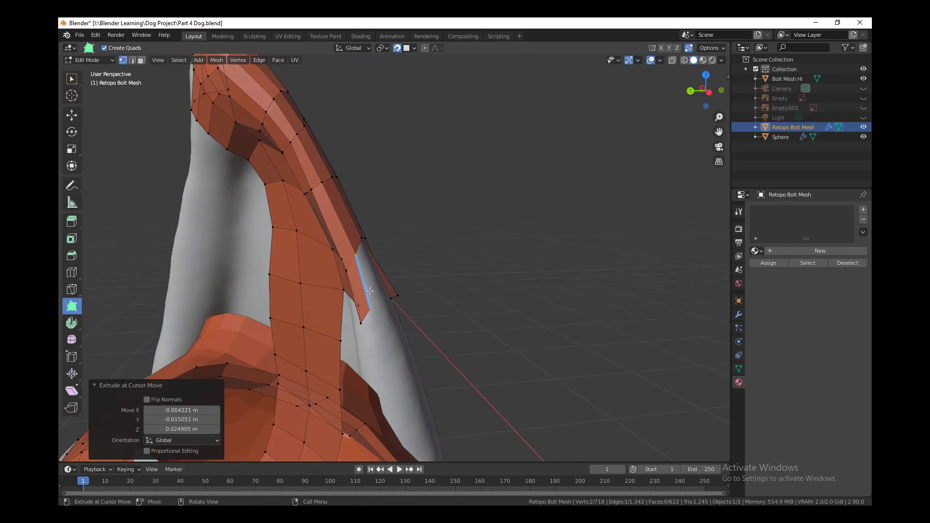
pyautogui.moveTo(366, 288); pyautogui.dragTo(381, 294)
pyautogui.moveTo(444, 305)
pyautogui.mouseDown(button='middle')
pyautogui.moveTo(412, 312)
pyautogui.moveTo(448, 306)
pyautogui.mouseUp(button='middle')
pyautogui.moveTo(409, 292); pyautogui.dragTo(397, 293)
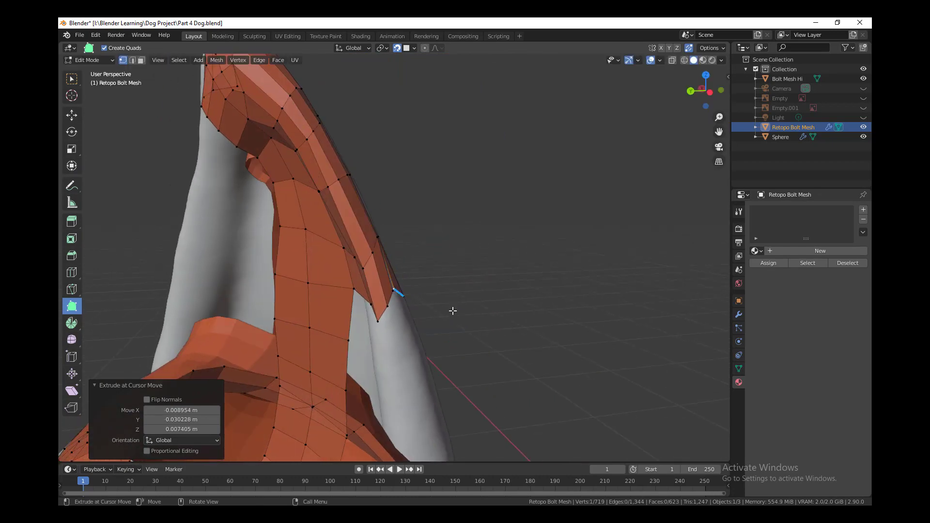
# Step: Adjust the corner vertices at the lower end of the ear's rim strip to follow the sculpted outer edge
pyautogui.moveTo(452, 310); pyautogui.dragTo(349, 315, button='middle')
pyautogui.moveTo(224, 264); pyautogui.dragTo(224, 275)
pyautogui.moveTo(261, 302); pyautogui.dragTo(297, 310, button='middle')
pyautogui.moveTo(264, 257); pyautogui.dragTo(271, 258)
pyautogui.moveTo(300, 276); pyautogui.dragTo(576, 247, button='middle')
pyautogui.hotkey('ctrl', 'z')
pyautogui.keyDown('ctrl'); pyautogui.click(426, 290); pyautogui.keyUp('ctrl')
pyautogui.scroll(-8, 573, 266)
pyautogui.moveTo(569, 286); pyautogui.dragTo(453, 281, button='middle')
pyautogui.scroll(4, 490, 242)
pyautogui.moveTo(347, 180); pyautogui.dragTo(349, 194)
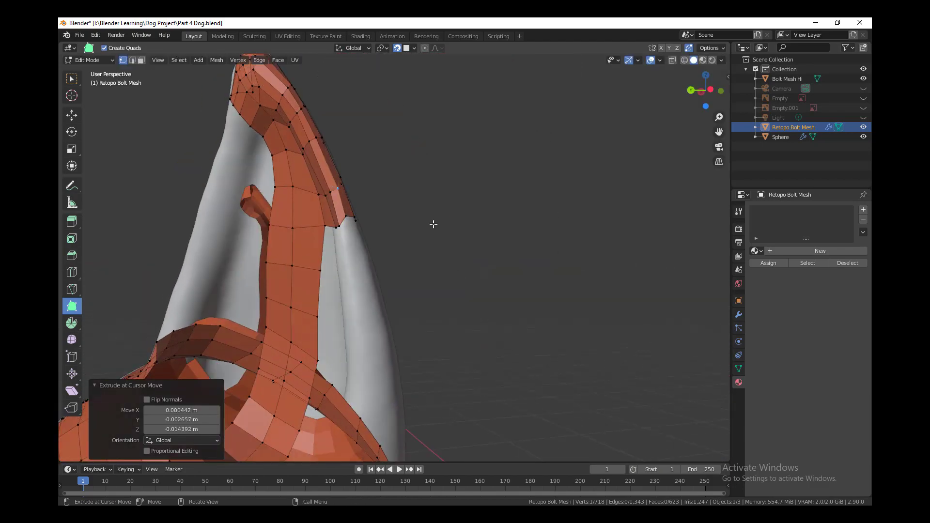
# Step: Add three quads upward from the outer ear-base edge and fit their corner vertices to the sculpted ear
pyautogui.scroll(-8, 431, 225)
pyautogui.moveTo(431, 224); pyautogui.dragTo(540, 202, button='middle')
pyautogui.scroll(3, 550, 260)
pyautogui.scroll(5, 522, 272)
pyautogui.moveTo(541, 202); pyautogui.dragTo(553, 171)
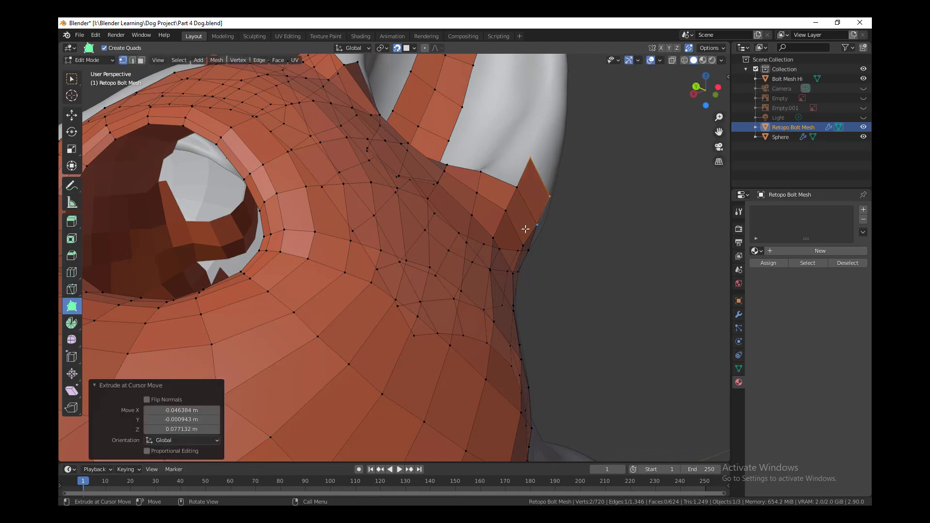
pyautogui.moveTo(525, 228); pyautogui.dragTo(526, 246, button='middle')
pyautogui.moveTo(521, 239); pyautogui.dragTo(535, 202)
pyautogui.moveTo(507, 232); pyautogui.dragTo(512, 228, button='middle')
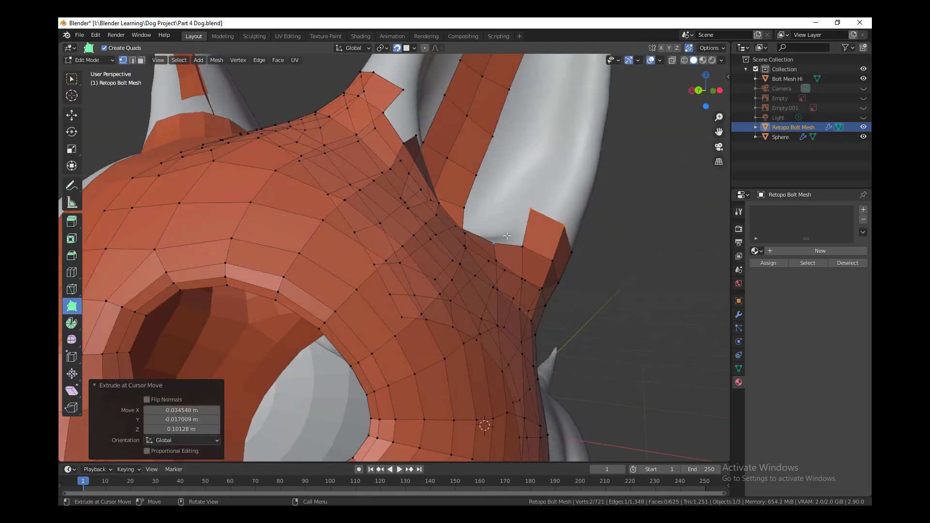
pyautogui.moveTo(512, 228); pyautogui.dragTo(531, 208)
pyautogui.moveTo(531, 210); pyautogui.dragTo(533, 232, button='middle')
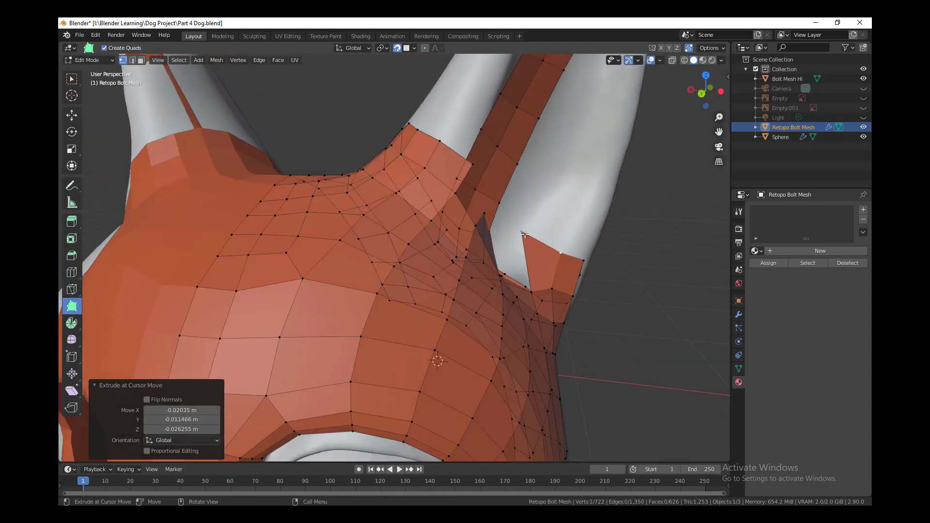
# Step: Reposition the vertices of the new ear-base quads against the neighbouring faces, undoing the last two changes
pyautogui.moveTo(524, 235); pyautogui.dragTo(531, 266)
pyautogui.moveTo(531, 266); pyautogui.dragTo(510, 272, button='middle')
pyautogui.moveTo(504, 243); pyautogui.dragTo(499, 256)
pyautogui.moveTo(498, 256); pyautogui.dragTo(440, 321, button='middle')
pyautogui.moveTo(439, 320); pyautogui.dragTo(422, 303)
pyautogui.moveTo(452, 336); pyautogui.dragTo(452, 342)
pyautogui.moveTo(451, 342); pyautogui.dragTo(449, 340, button='middle')
pyautogui.moveTo(449, 311); pyautogui.dragTo(452, 293)
pyautogui.hotkey('ctrl', 'z')
pyautogui.hotkey('ctrl', 'z')
# Step: Realign the vertices along the ear-base edge and add a quad extending outward from the lower inner-ear strip
pyautogui.moveTo(452, 276); pyautogui.dragTo(435, 303)
pyautogui.moveTo(435, 303)
pyautogui.mouseDown(button='middle')
pyautogui.moveTo(451, 322)
pyautogui.moveTo(436, 313)
pyautogui.mouseUp(button='middle')
pyautogui.moveTo(398, 313); pyautogui.dragTo(397, 312)
pyautogui.moveTo(378, 326); pyautogui.dragTo(381, 331)
pyautogui.moveTo(426, 283); pyautogui.dragTo(438, 285)
pyautogui.moveTo(459, 281); pyautogui.dragTo(421, 281)
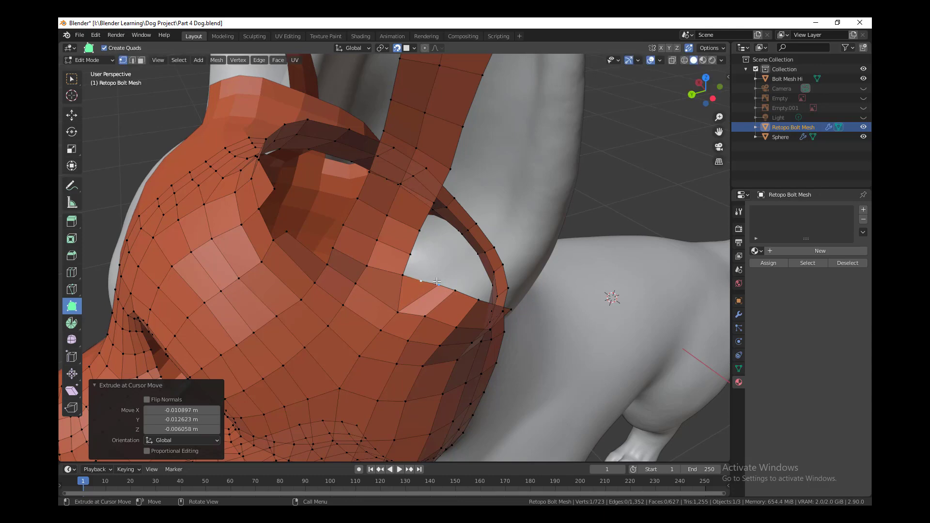
pyautogui.moveTo(437, 281); pyautogui.dragTo(420, 300, button='middle')
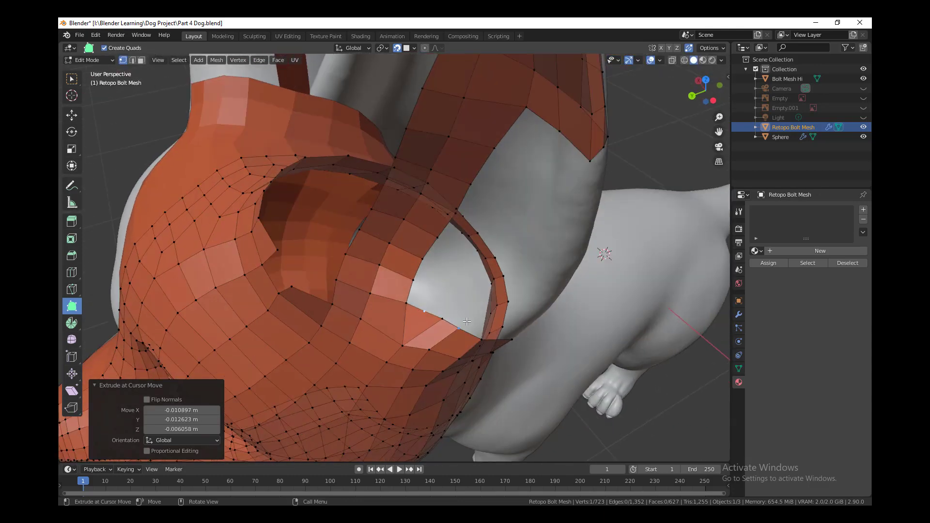
pyautogui.moveTo(432, 279); pyautogui.dragTo(457, 291)
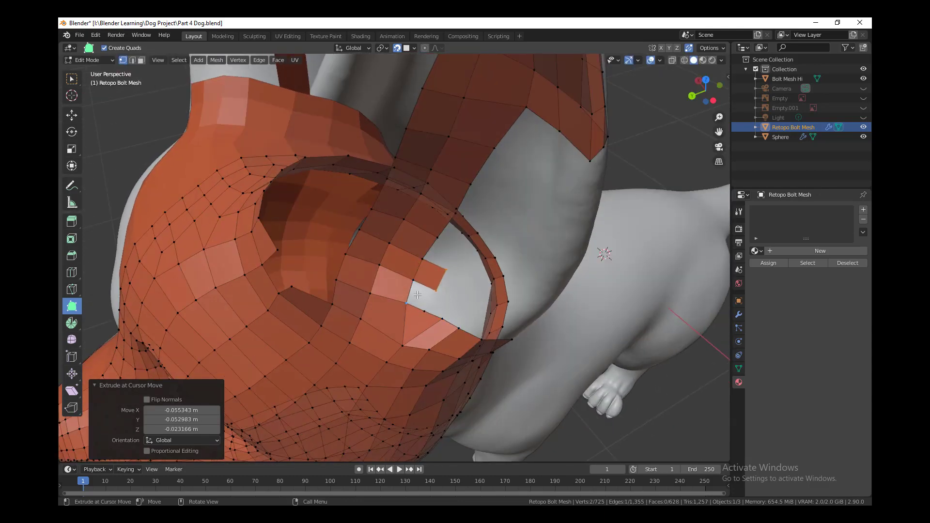
# Step: Turn off Split Edges & Faces for Auto Merge and enable Correct Face Attributes with Keep Connected
pyautogui.click(728, 76)
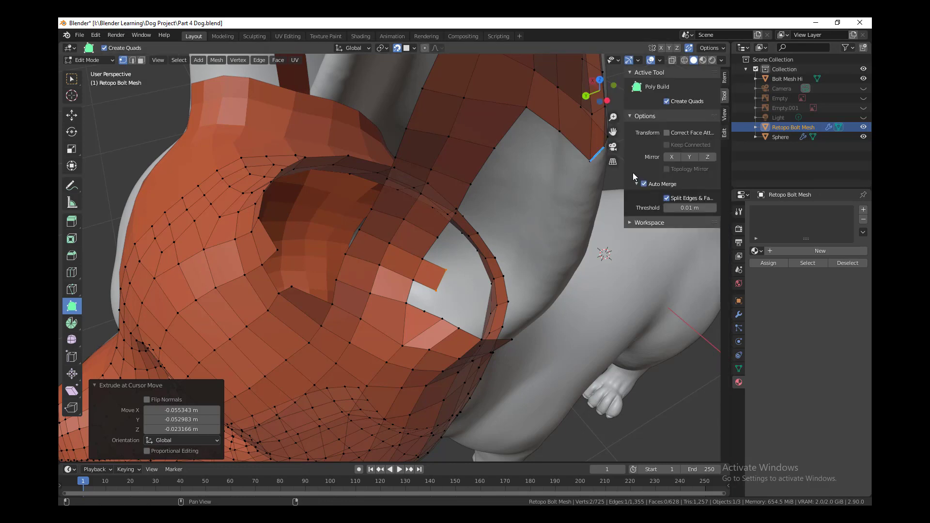
pyautogui.click(665, 198)
pyautogui.click(667, 145)
pyautogui.moveTo(493, 309); pyautogui.dragTo(516, 298, button='middle')
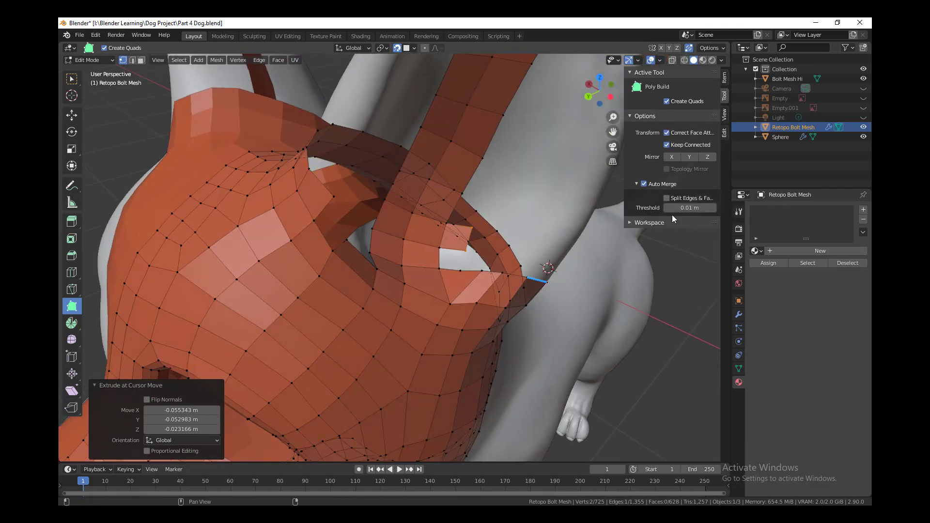
pyautogui.moveTo(376, 286); pyautogui.dragTo(400, 277, button='middle')
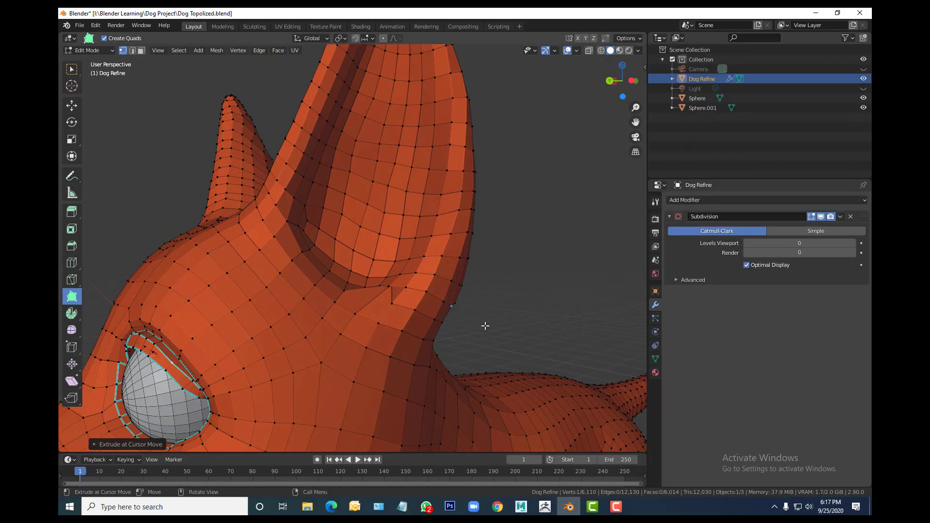
# Step: Leave Edit Mode on the finished Dog Refine mesh and widen the 3D viewport to show the whole dog
pyautogui.scroll(-5, 453, 324)
pyautogui.moveTo(453, 324); pyautogui.dragTo(510, 348, button='middle')
pyautogui.press('Tab')
pyautogui.scroll(-1, 510, 331)
pyautogui.scroll(1, 518, 329)
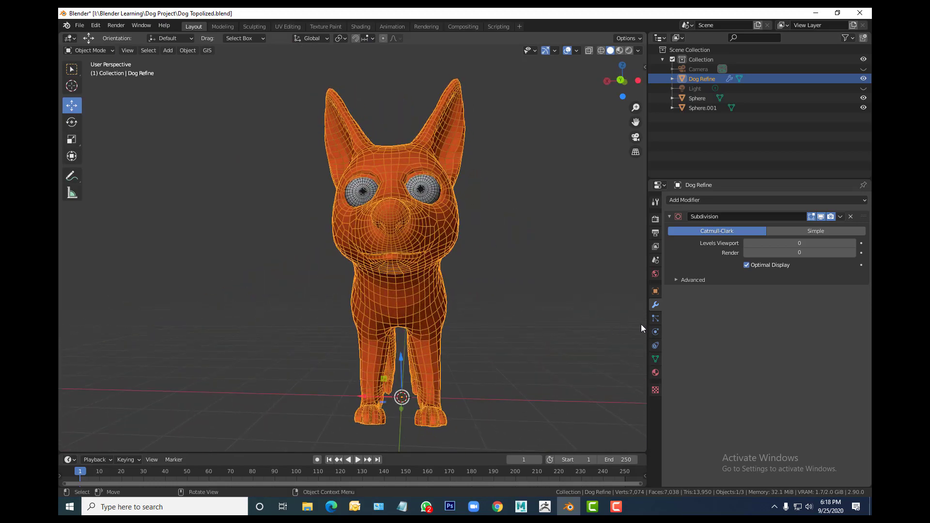
pyautogui.moveTo(648, 322); pyautogui.dragTo(855, 322)
# Step: Examine the completed dog retopology from the front, side and three-quarter views, checking the quad flow over head, body and legs
pyautogui.scroll(-3, 574, 328)
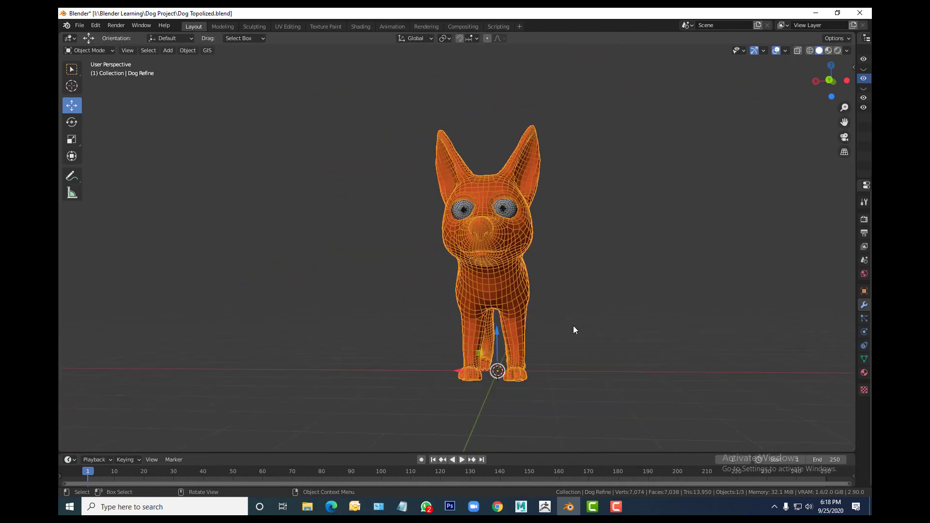
pyautogui.moveTo(574, 328); pyautogui.dragTo(475, 315, button='middle')
pyautogui.scroll(5, 570, 363)
pyautogui.moveTo(302, 357); pyautogui.dragTo(595, 363, button='middle')
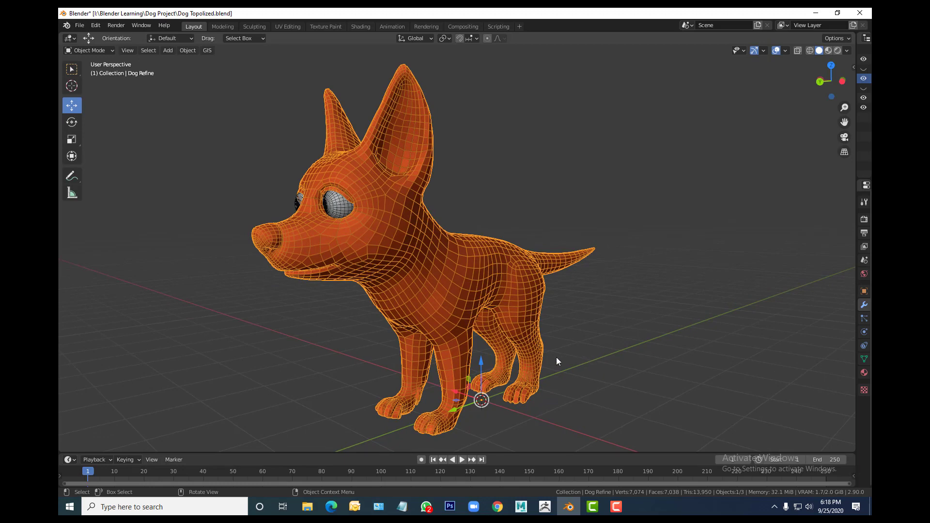
pyautogui.moveTo(557, 360); pyautogui.dragTo(775, 359, button='middle')
pyautogui.moveTo(603, 365); pyautogui.dragTo(318, 377, button='middle')
pyautogui.keyDown('shift'); pyautogui.moveTo(511, 361); pyautogui.dragTo(476, 369, button='middle'); pyautogui.keyUp('shift')
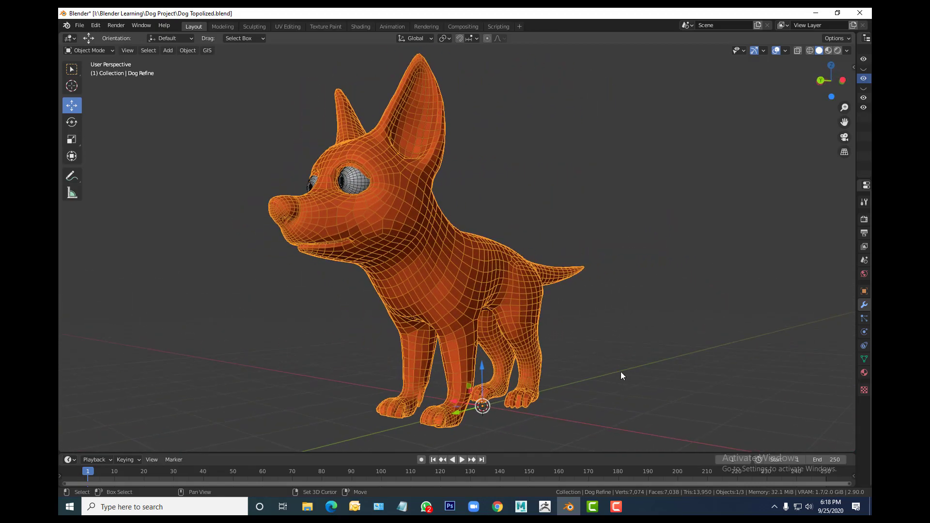
pyautogui.keyDown('shift'); pyautogui.moveTo(621, 372); pyautogui.dragTo(484, 336, button='middle'); pyautogui.keyUp('shift')
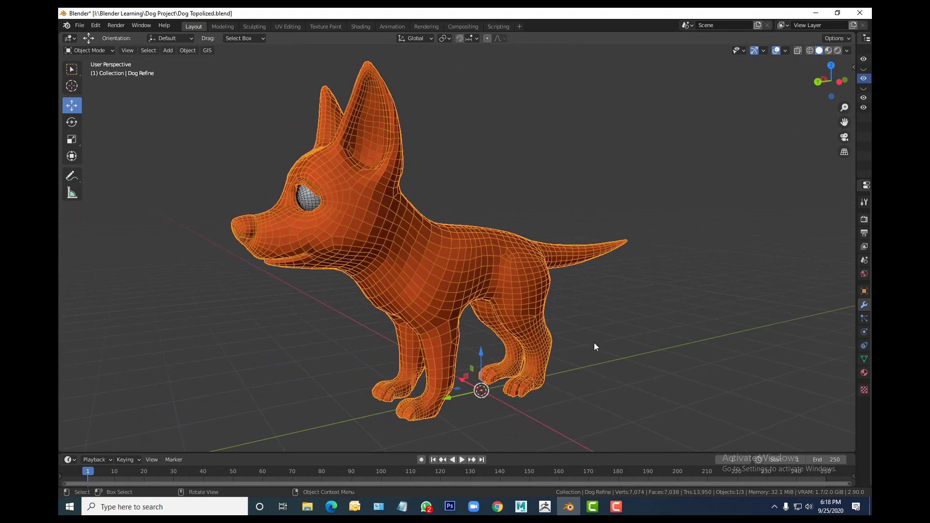
pyautogui.moveTo(596, 347)
pyautogui.mouseDown(button='middle')
pyautogui.moveTo(586, 348)
pyautogui.moveTo(598, 359)
pyautogui.moveTo(600, 349)
pyautogui.moveTo(599, 360)
pyautogui.moveTo(598, 345)
pyautogui.mouseUp(button='middle')
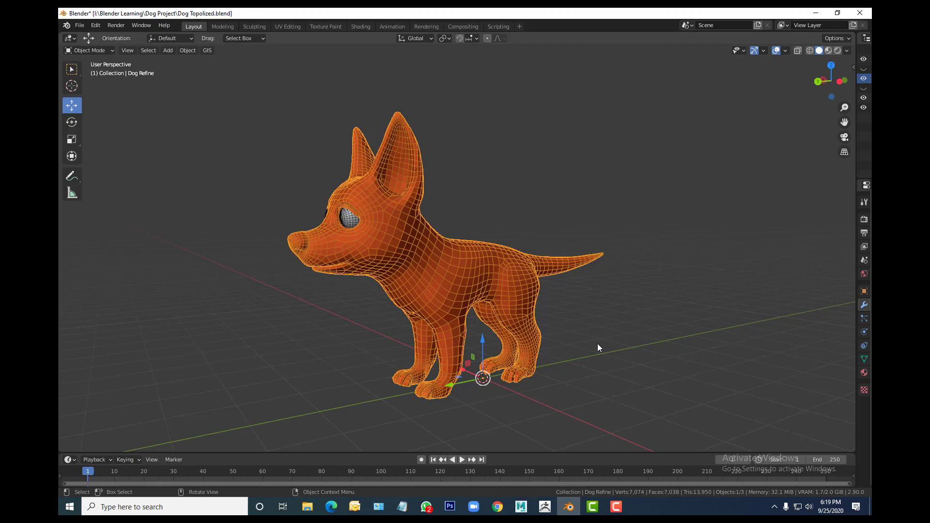
pyautogui.moveTo(600, 360); pyautogui.dragTo(517, 379, button='middle')
pyautogui.scroll(3, 478, 344)
pyautogui.scroll(-1, 547, 332)
pyautogui.moveTo(516, 379); pyautogui.dragTo(542, 354, button='middle')
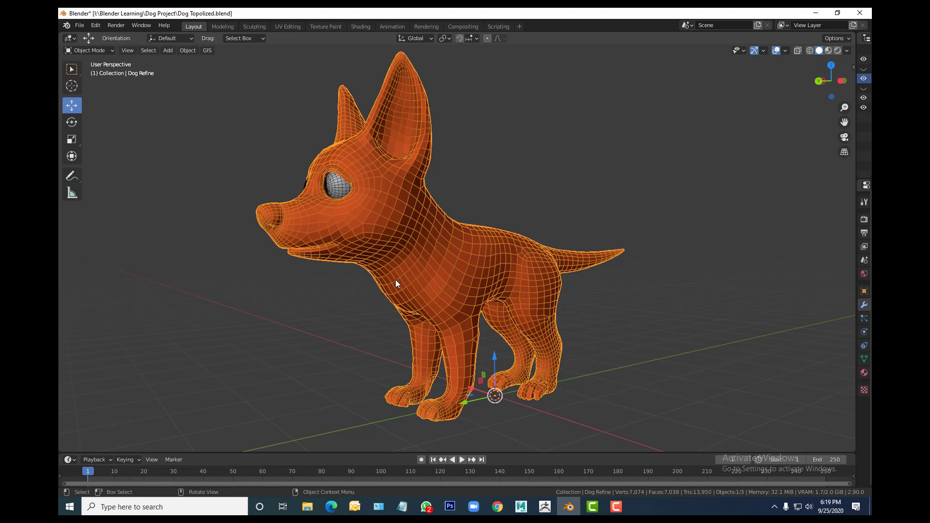
pyautogui.moveTo(402, 278); pyautogui.dragTo(472, 290, button='middle')
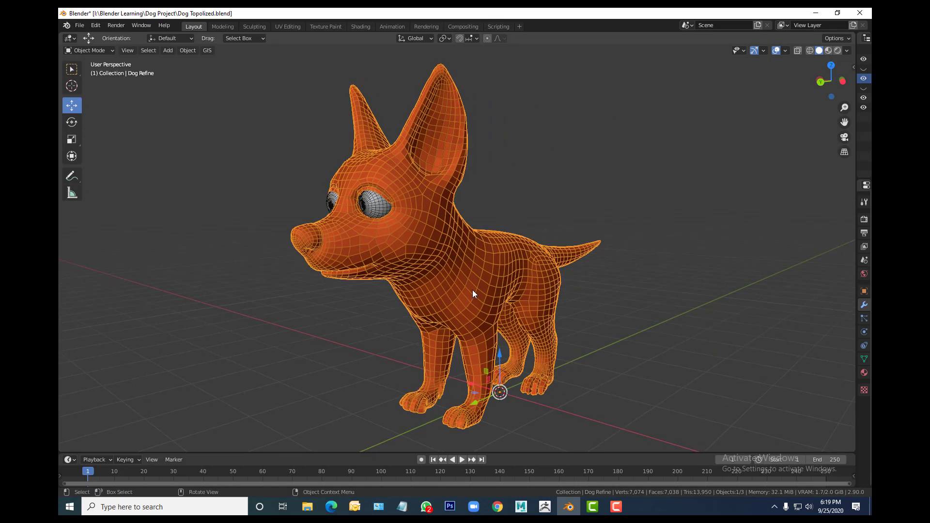